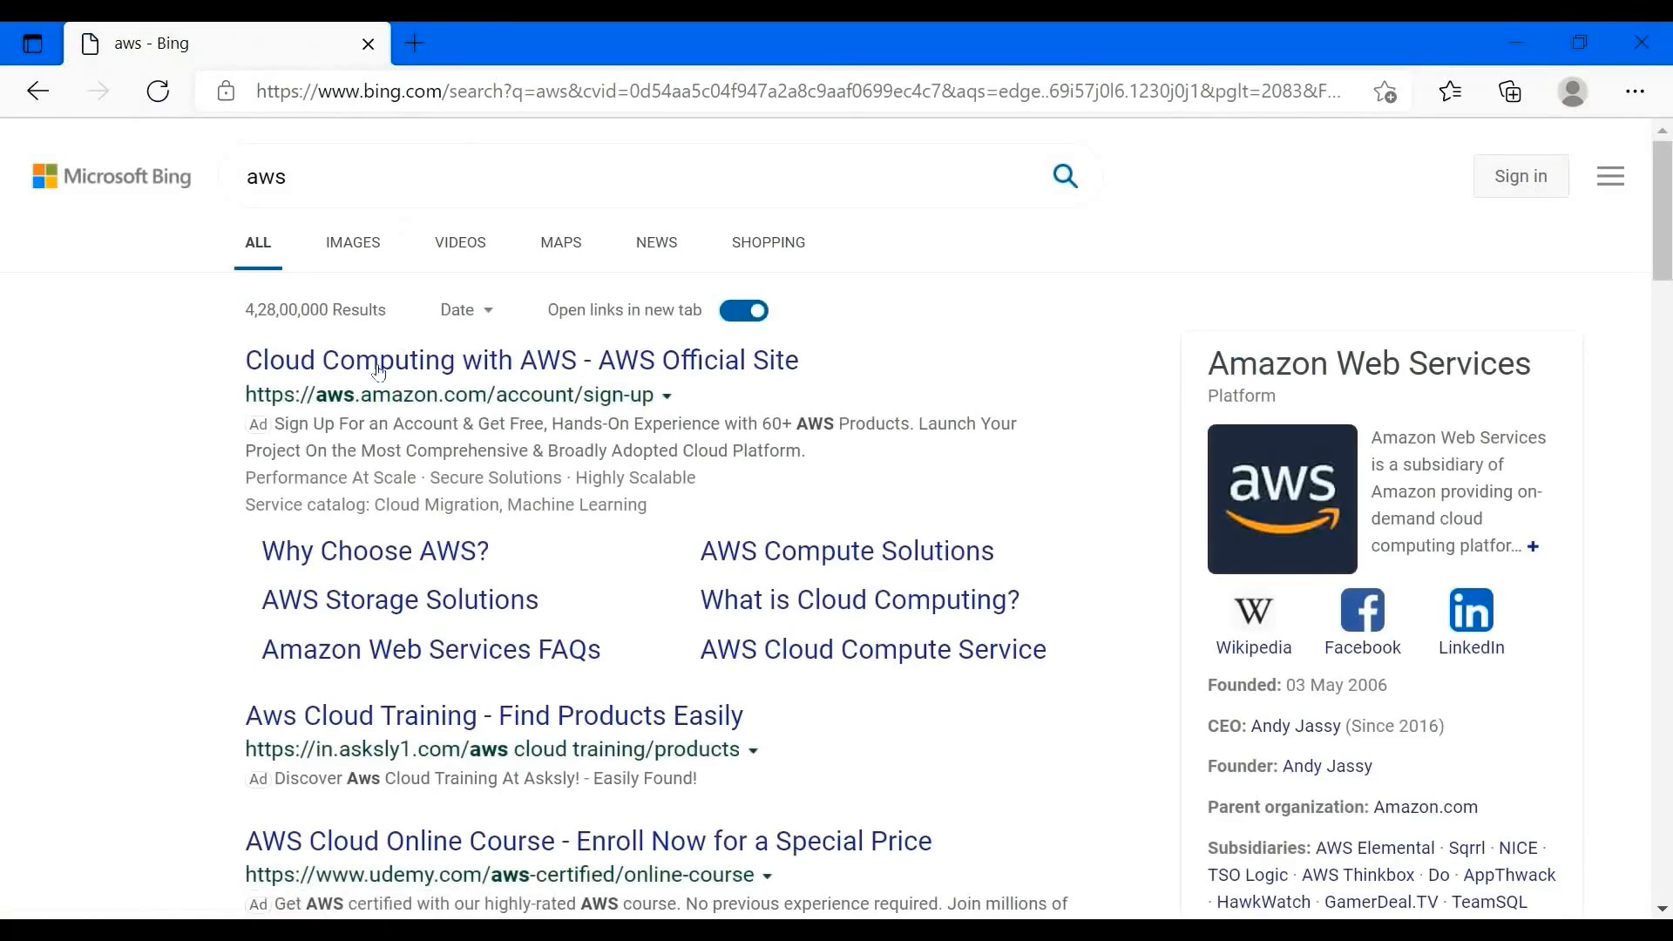
- Open the official AWS site from the Bing results and go to Create an AWS Account
left_click(679, 363)
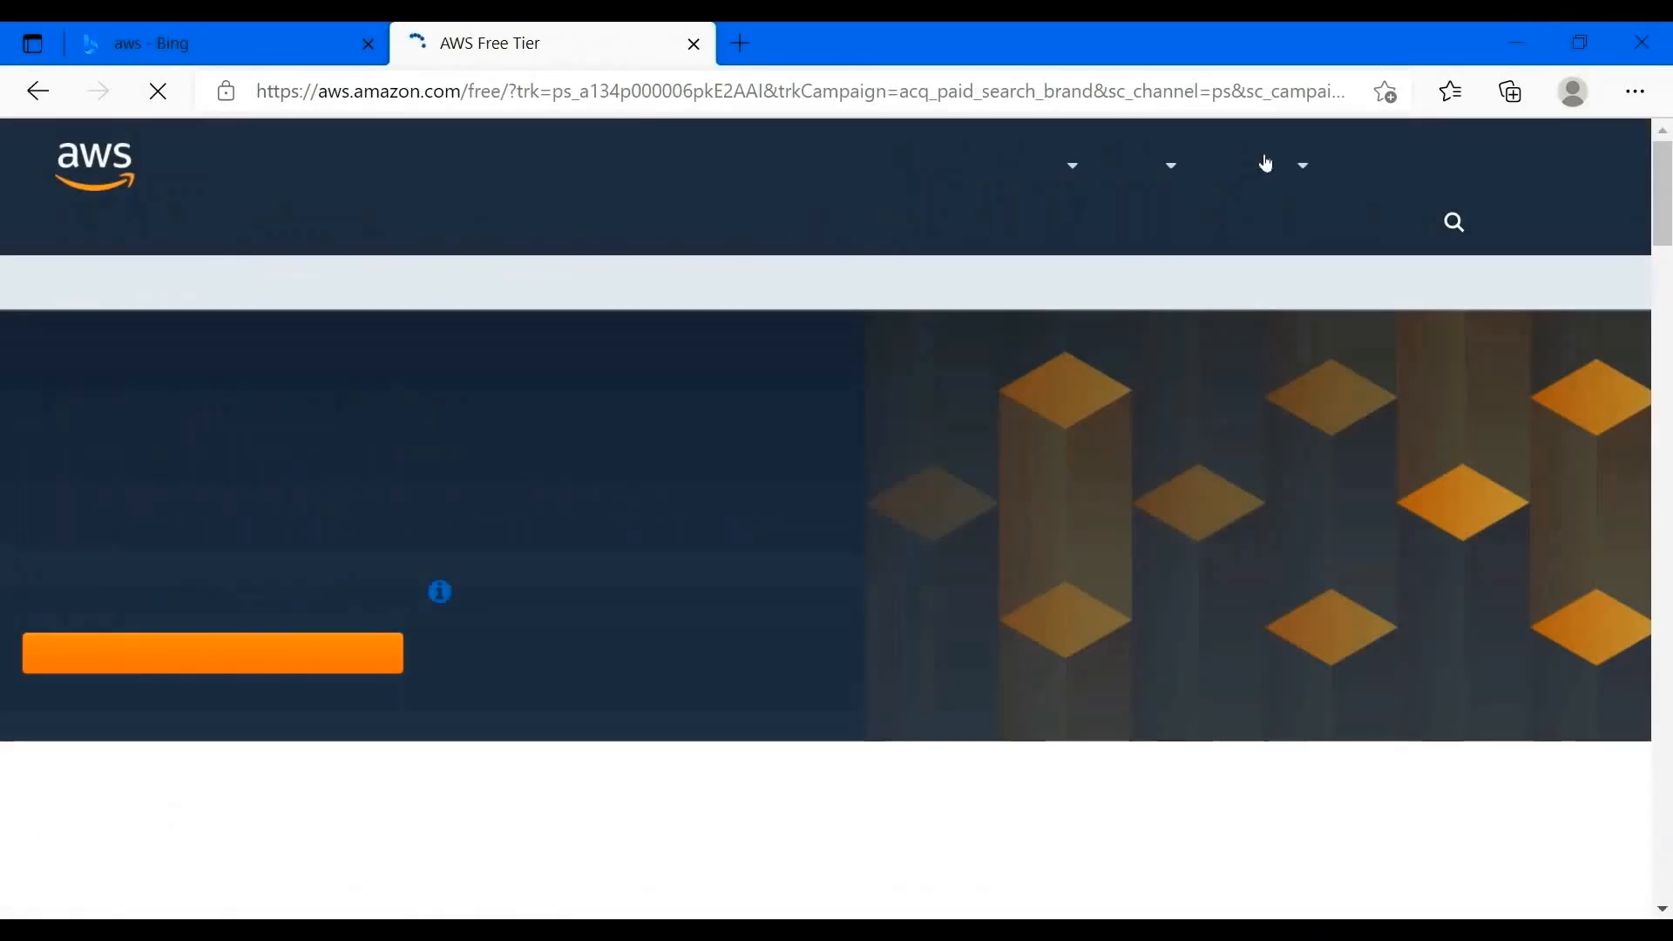
mouse_move(1289, 165)
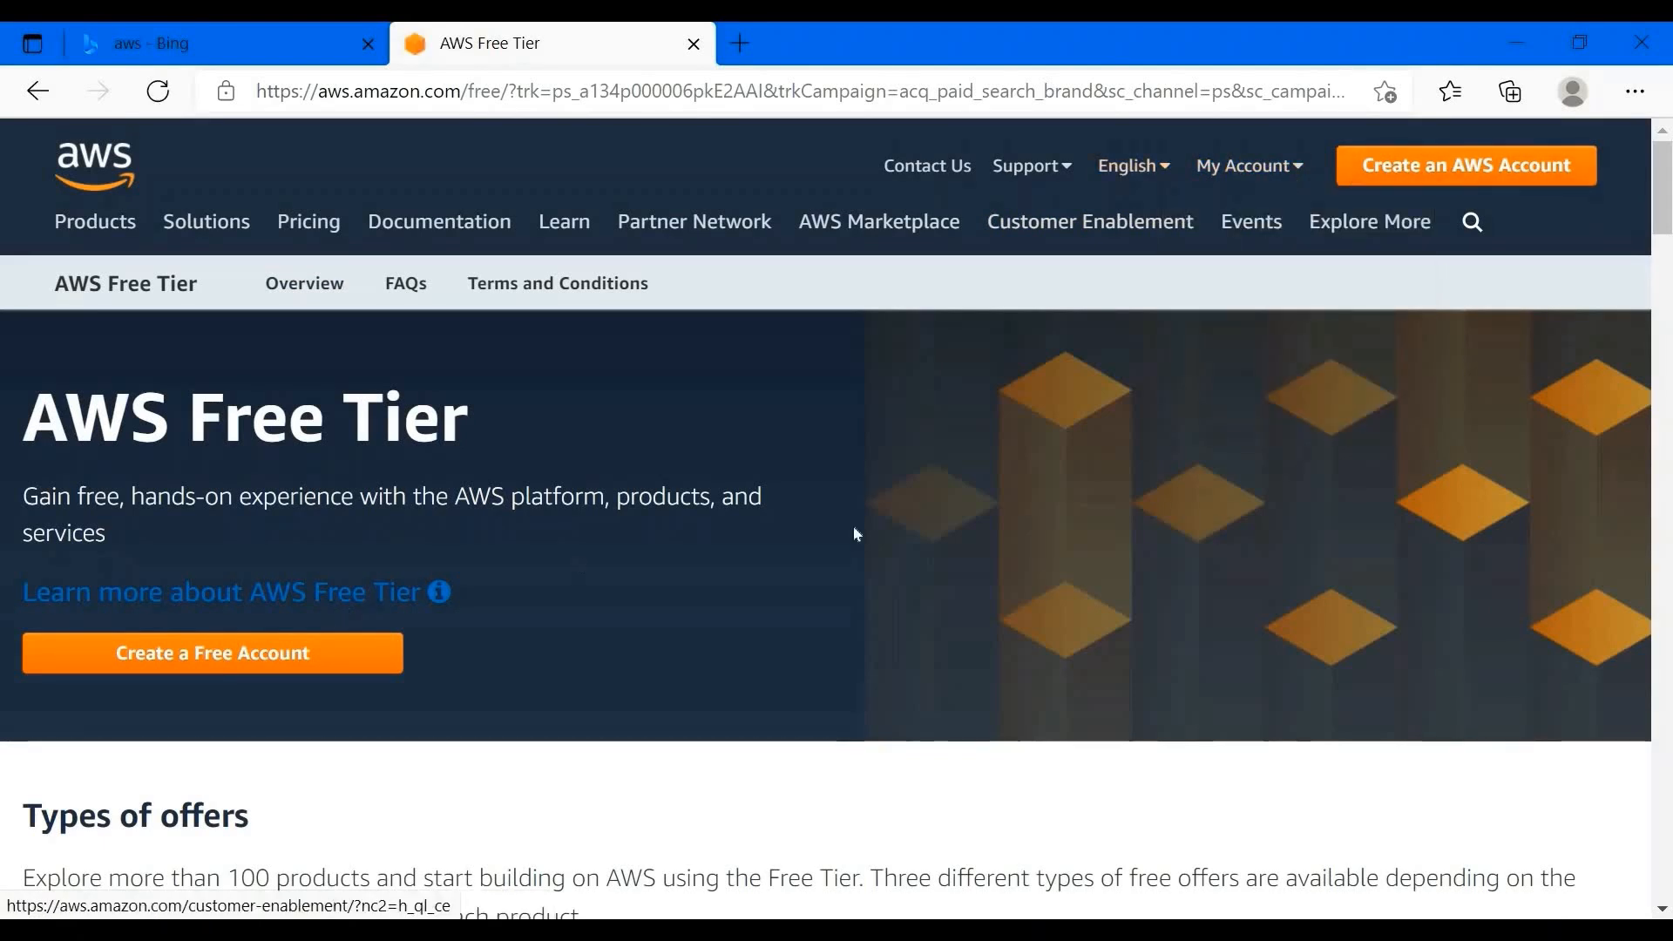
left_click(1481, 178)
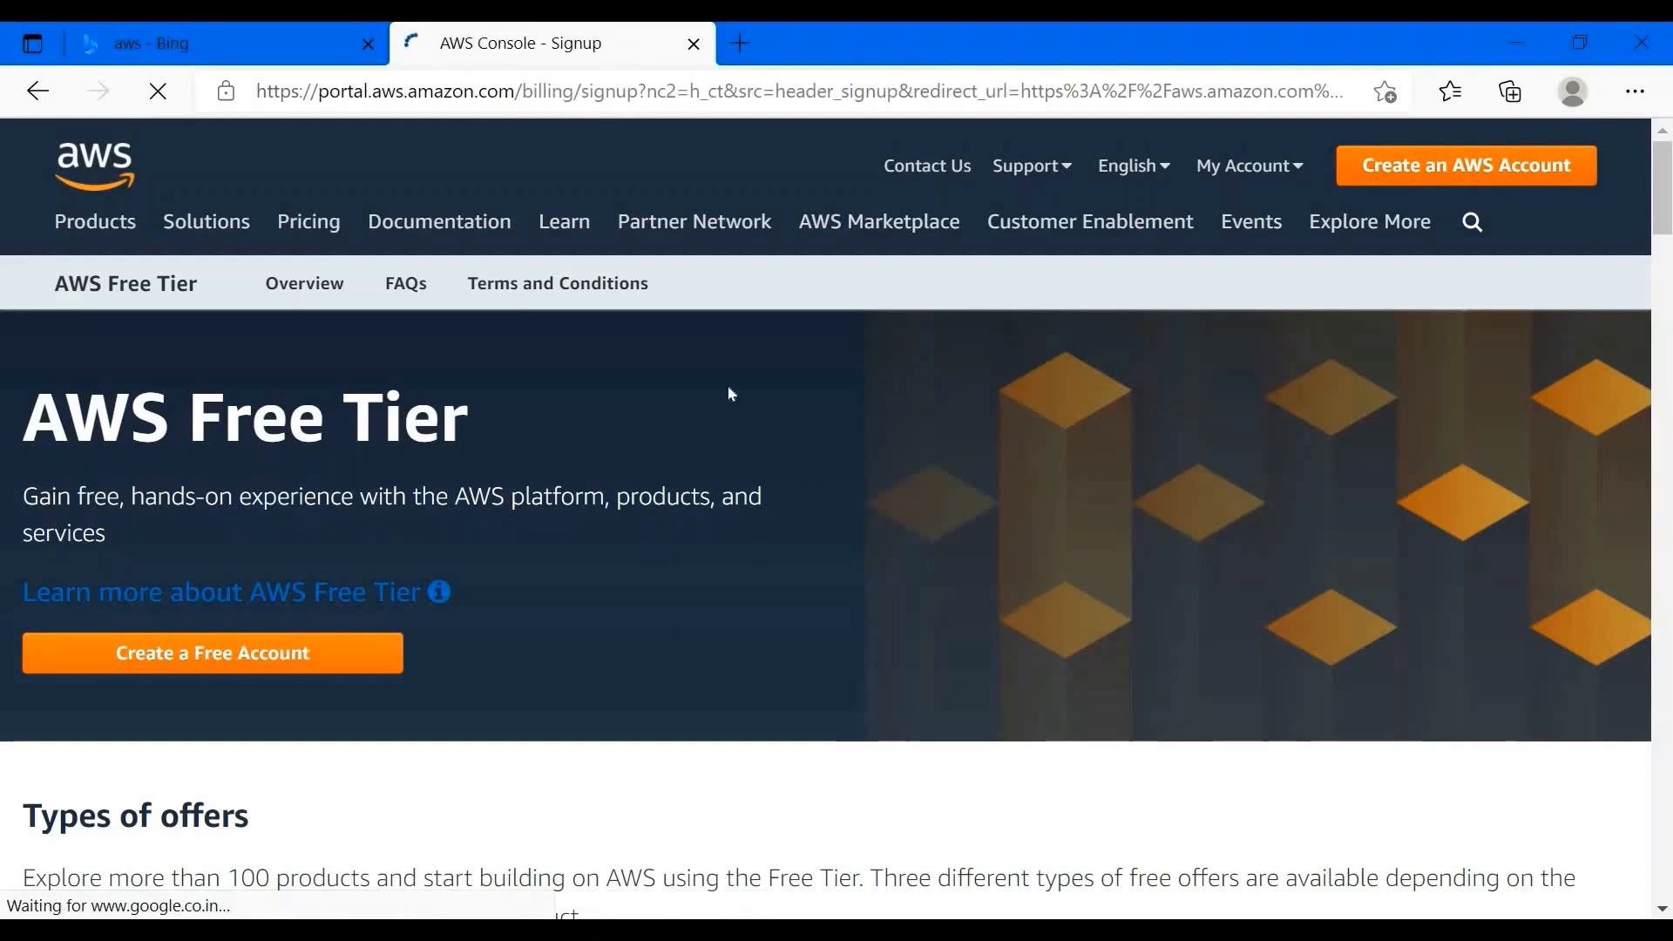
- Switch to signing in with an existing AWS account
scroll(1038, 605, "down", 5)
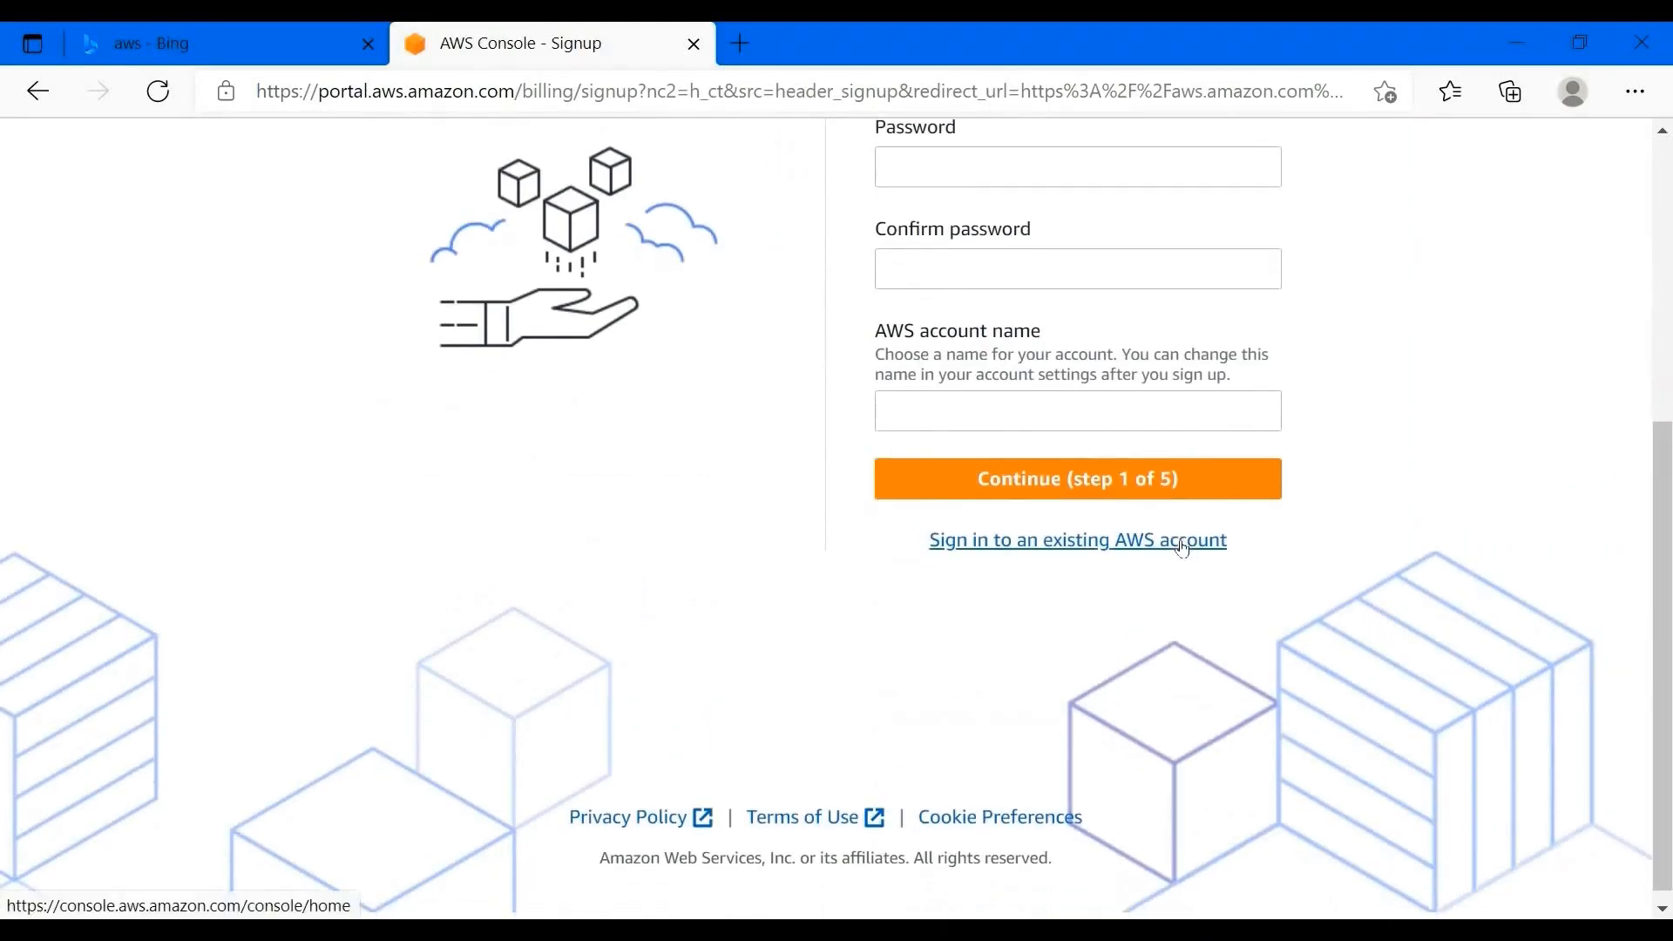
left_click(1183, 548)
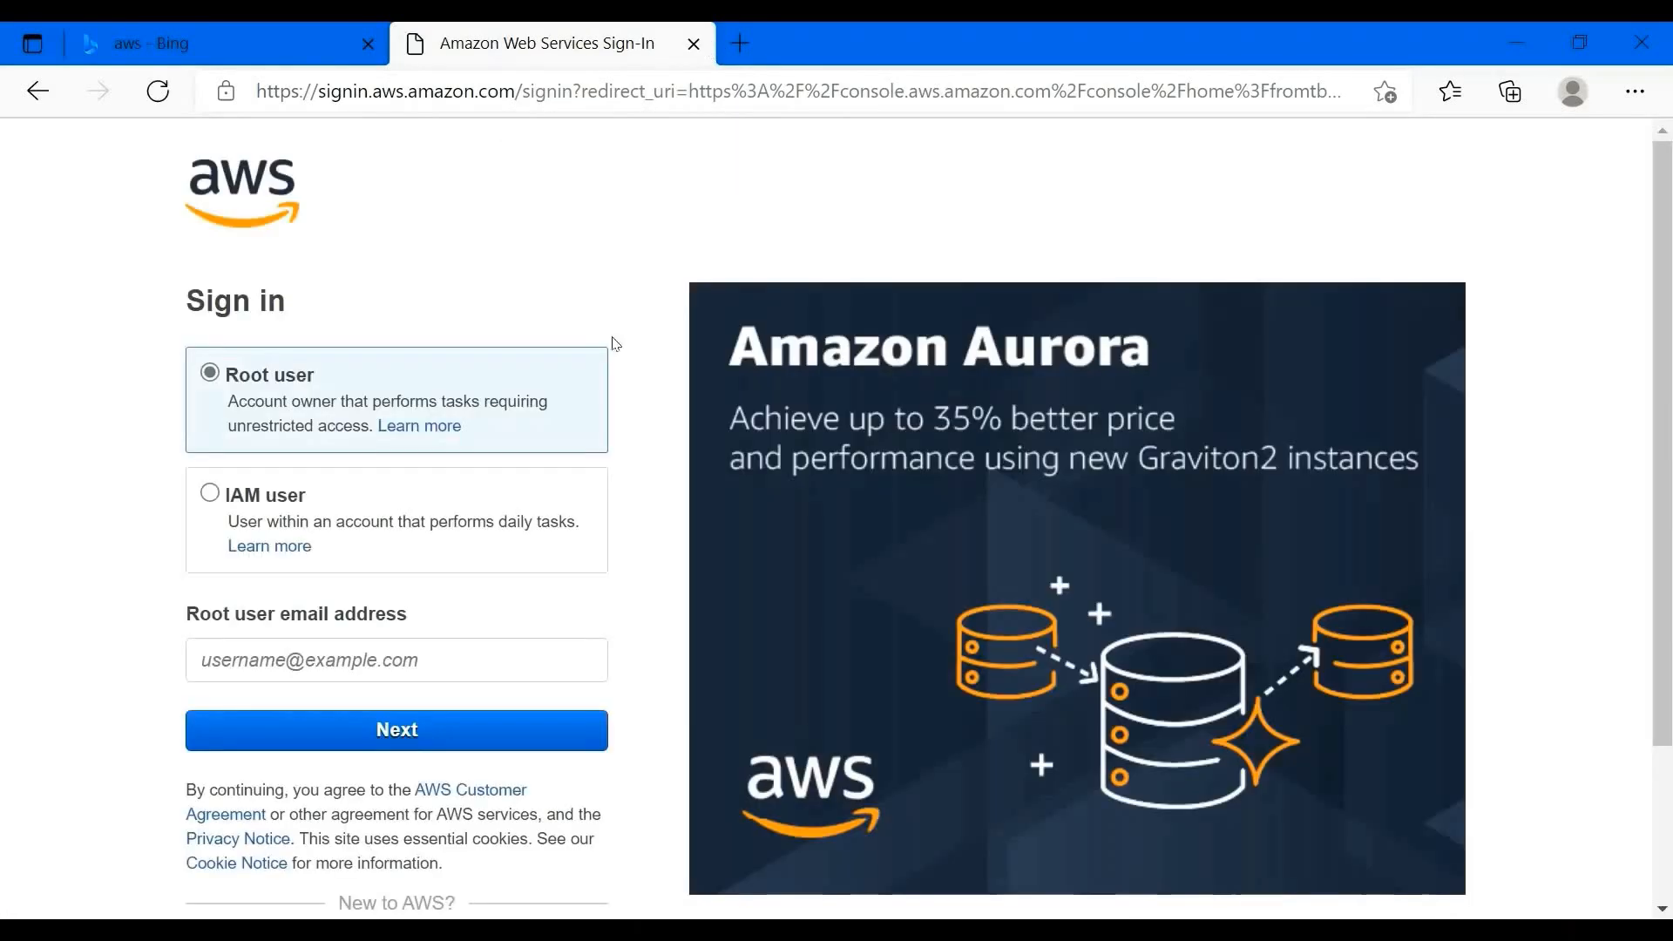
scroll(538, 654, "down", 1)
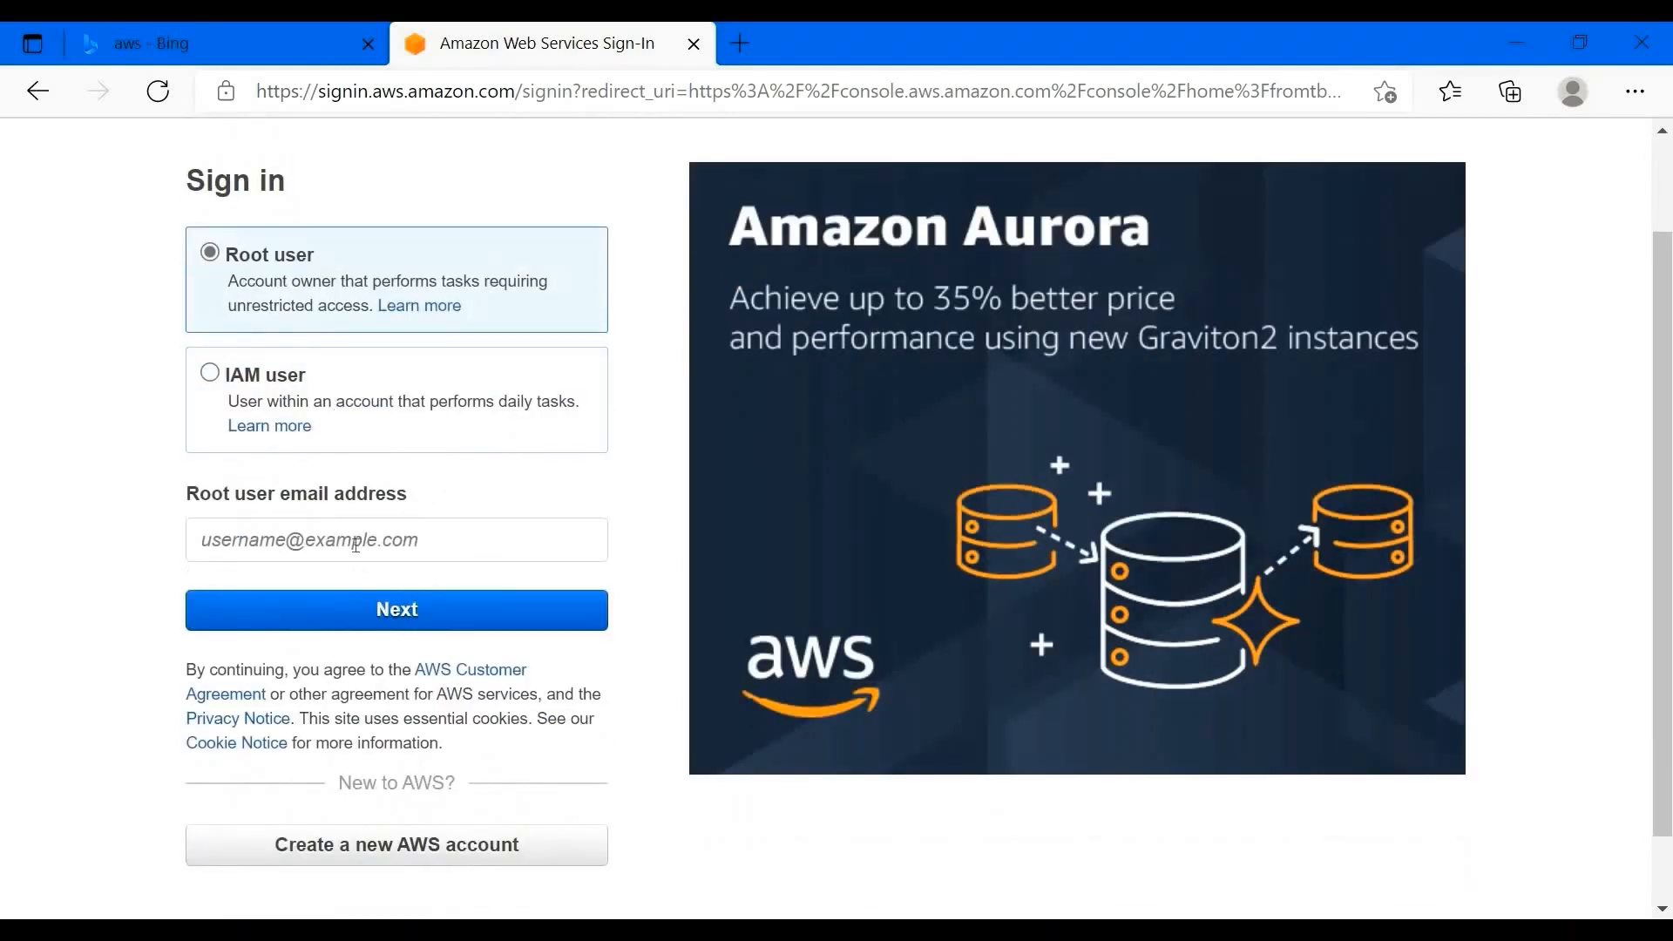
- Sign in as the root user with the account e-mail, security check characters and password
left_click(356, 544)
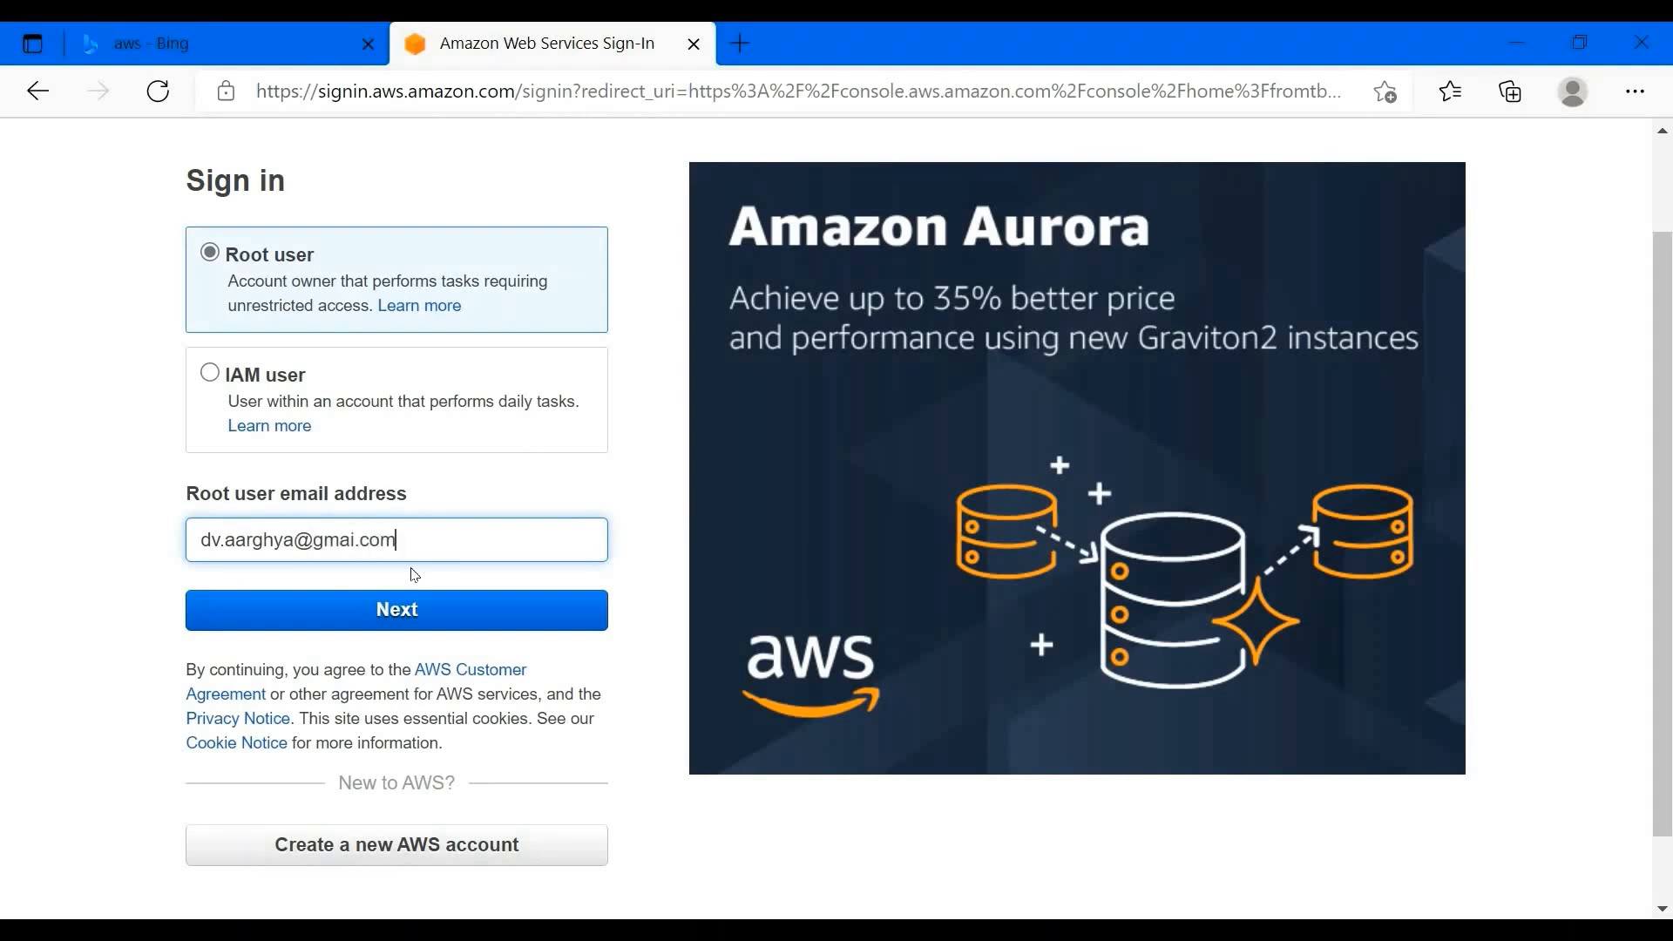
key("Return")
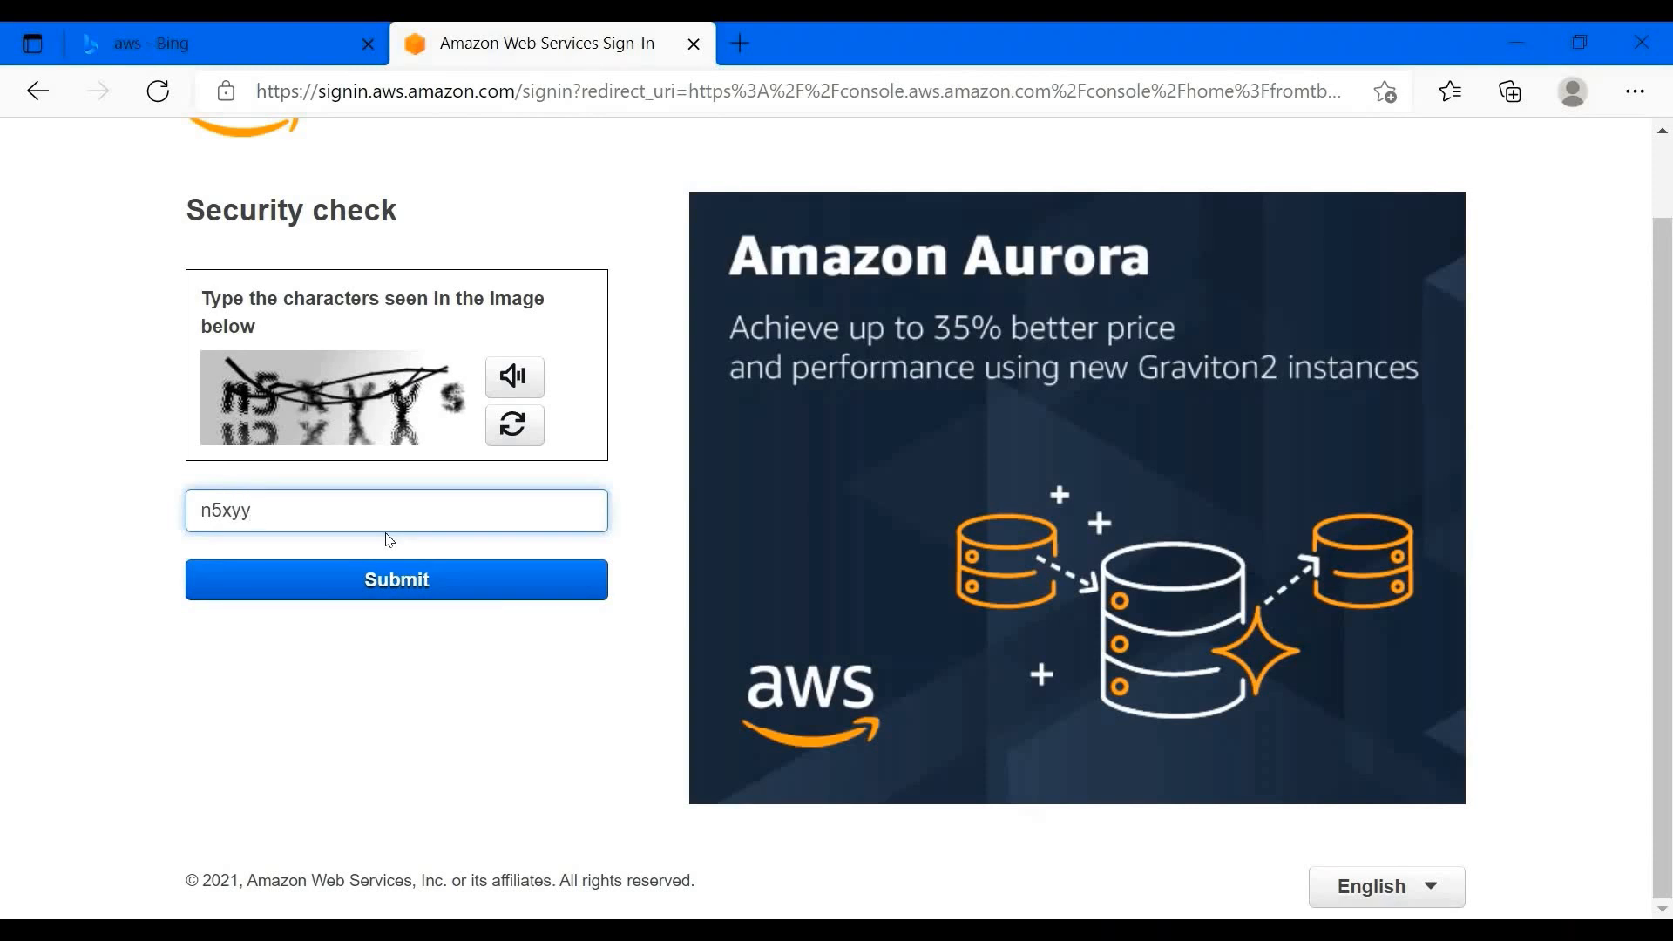
key("Return")
type("•")
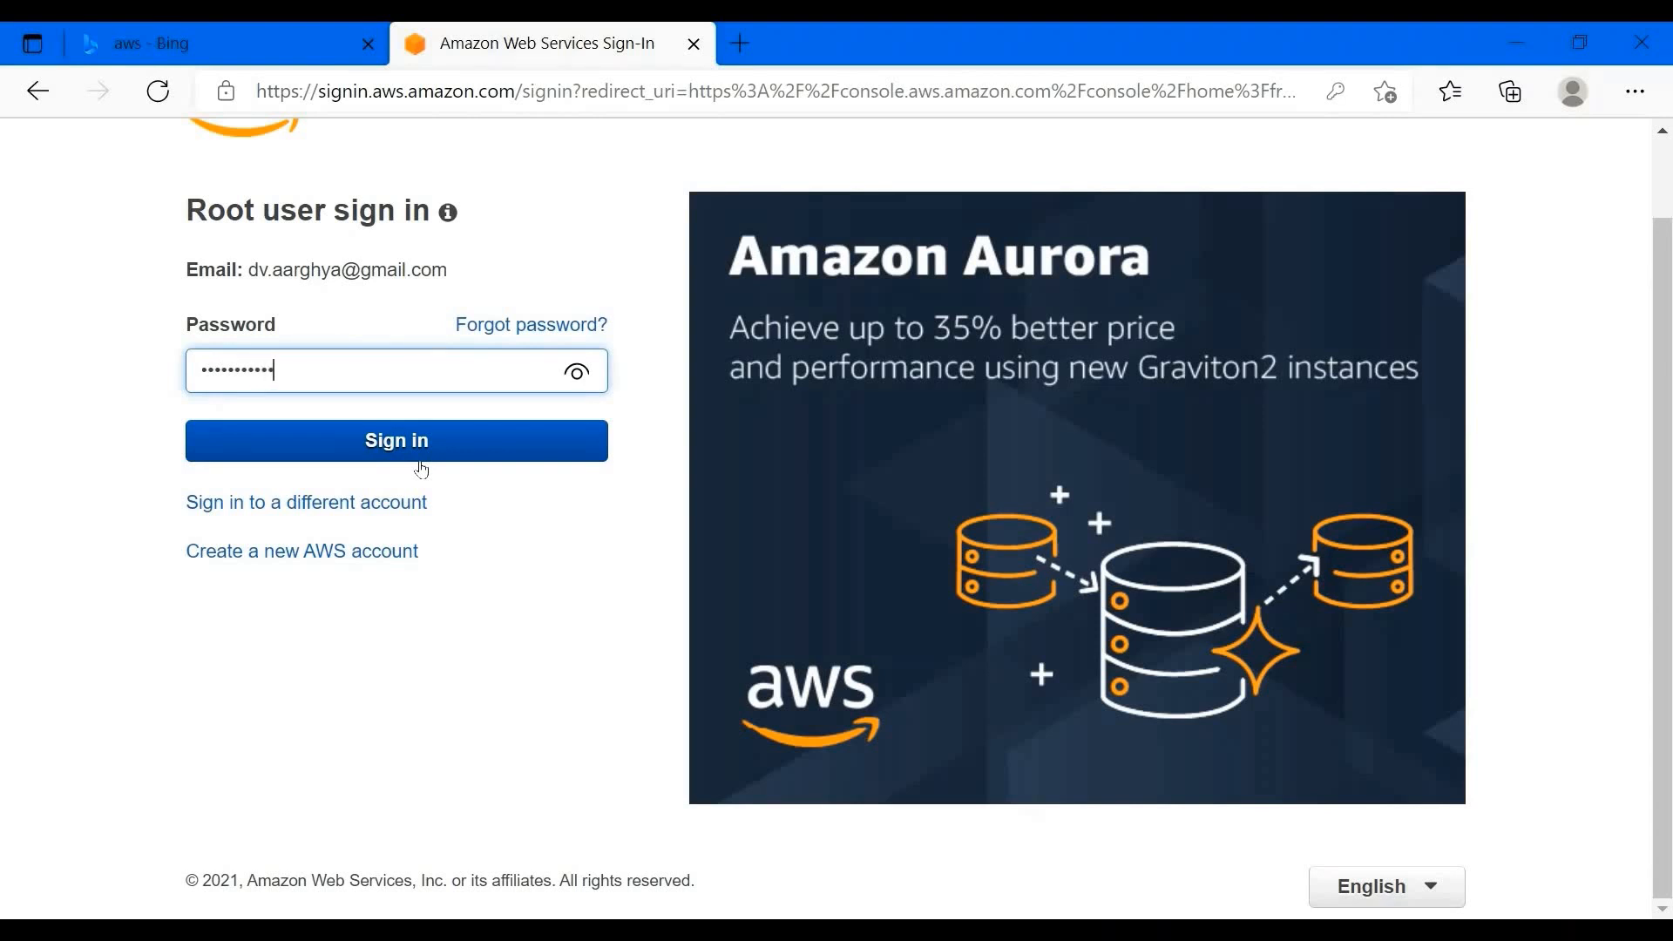
left_click(421, 460)
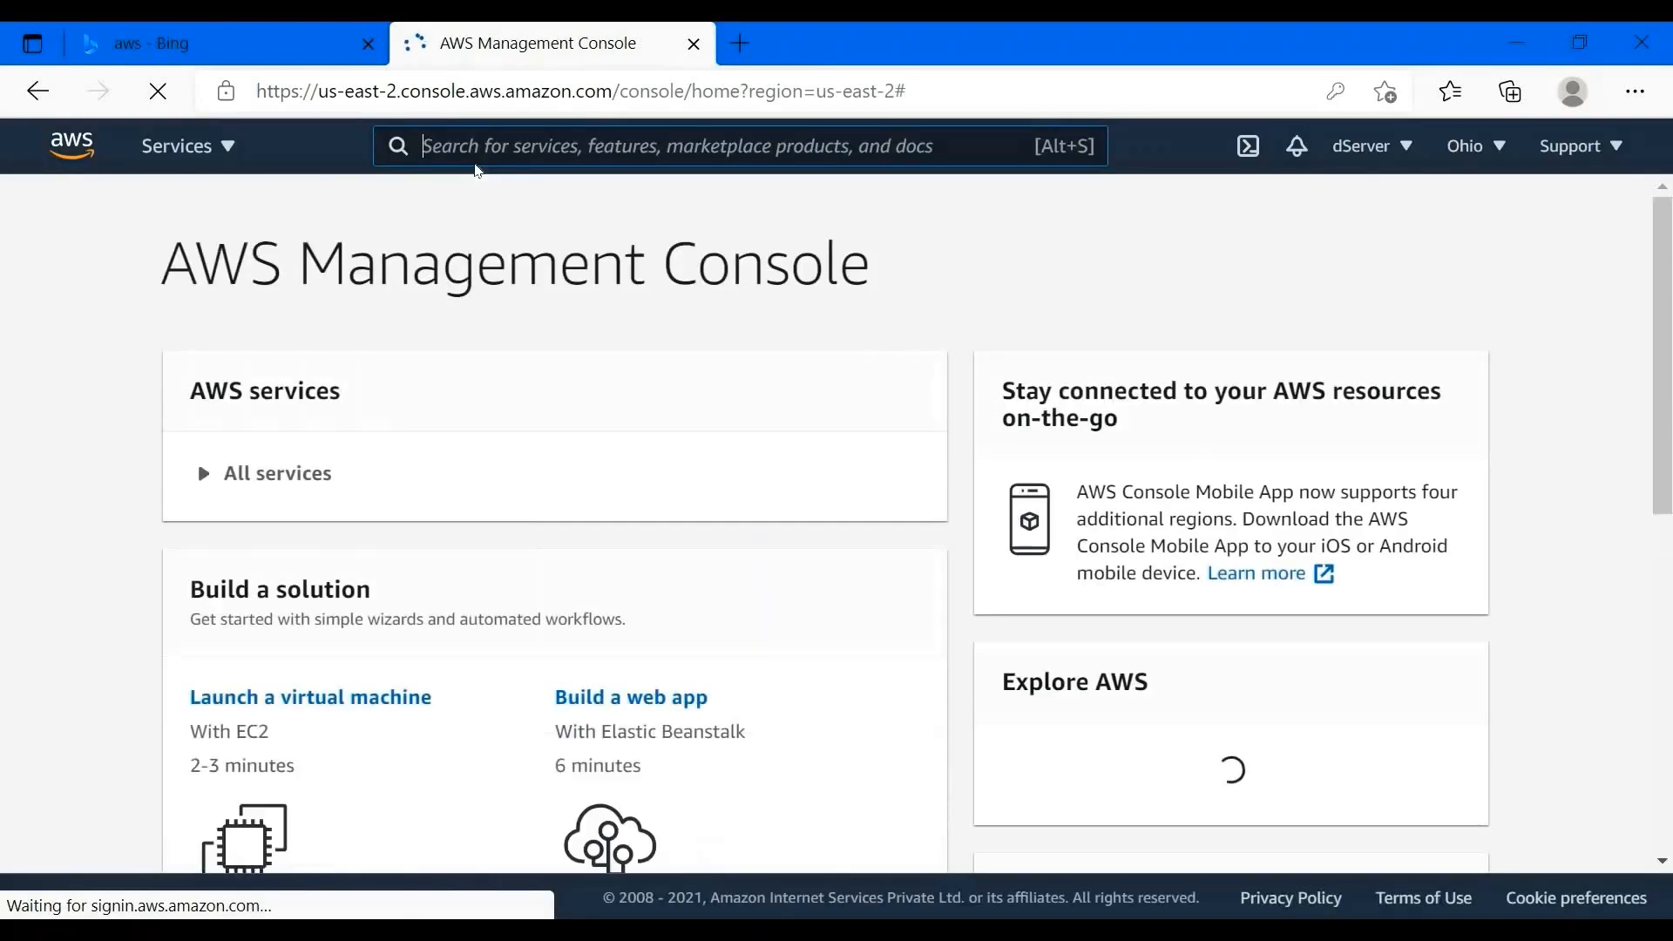
- Open the Services menu and browse the All services catalogue from Compute to Internet of Things
left_click(203, 158)
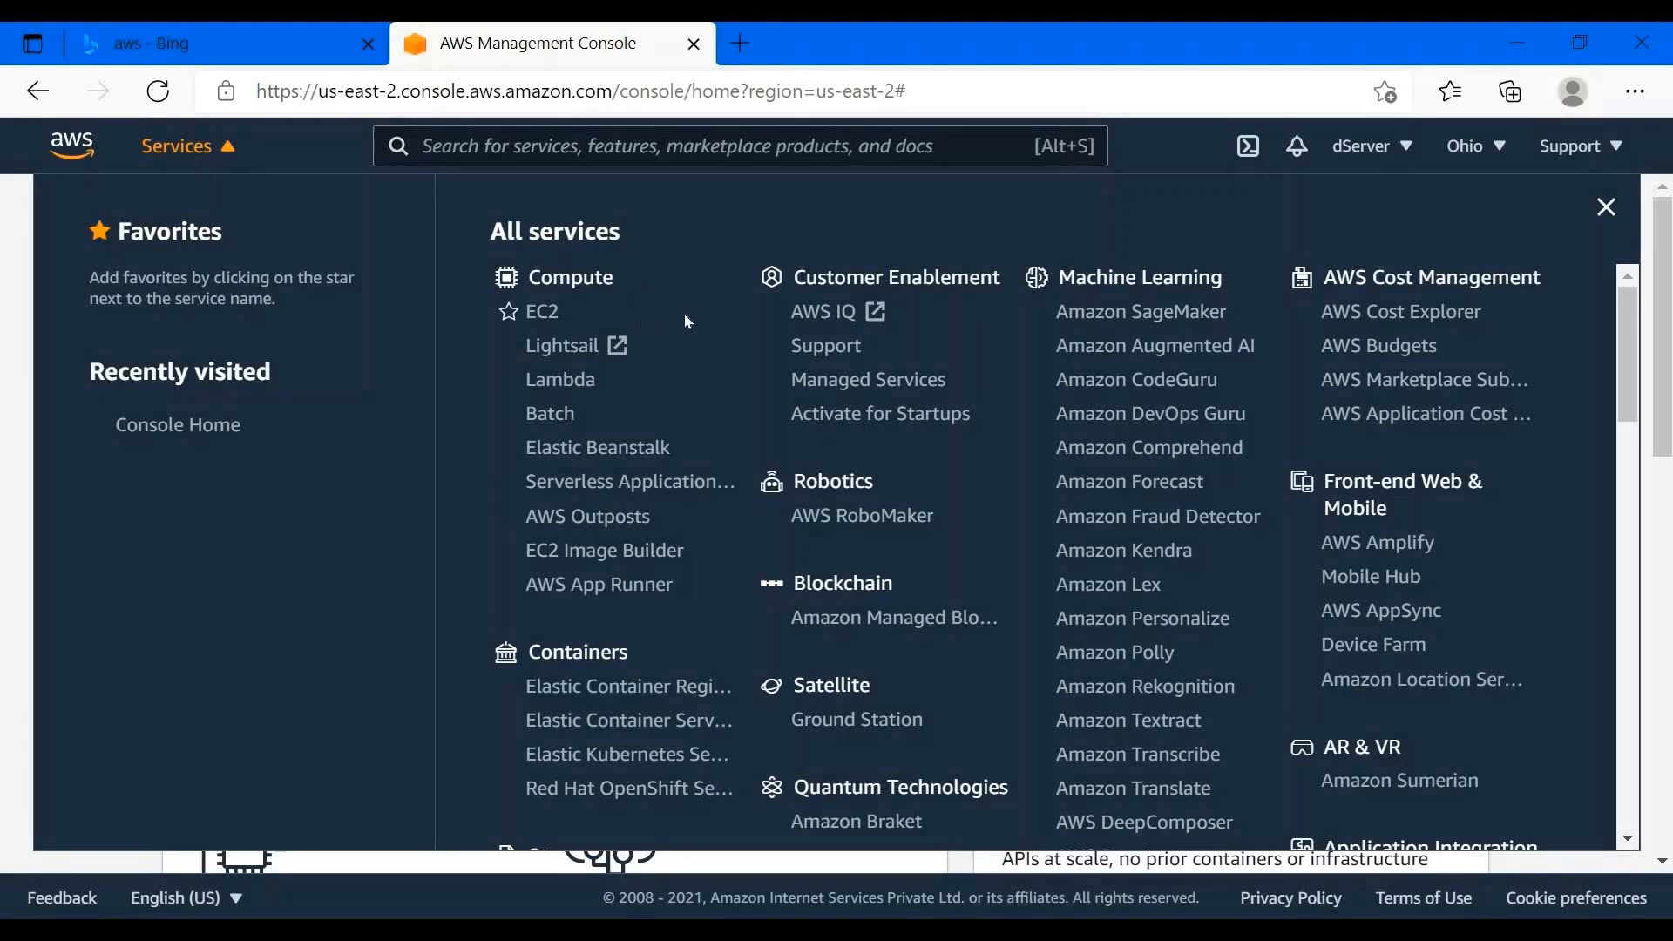
scroll(689, 322, "down", 2)
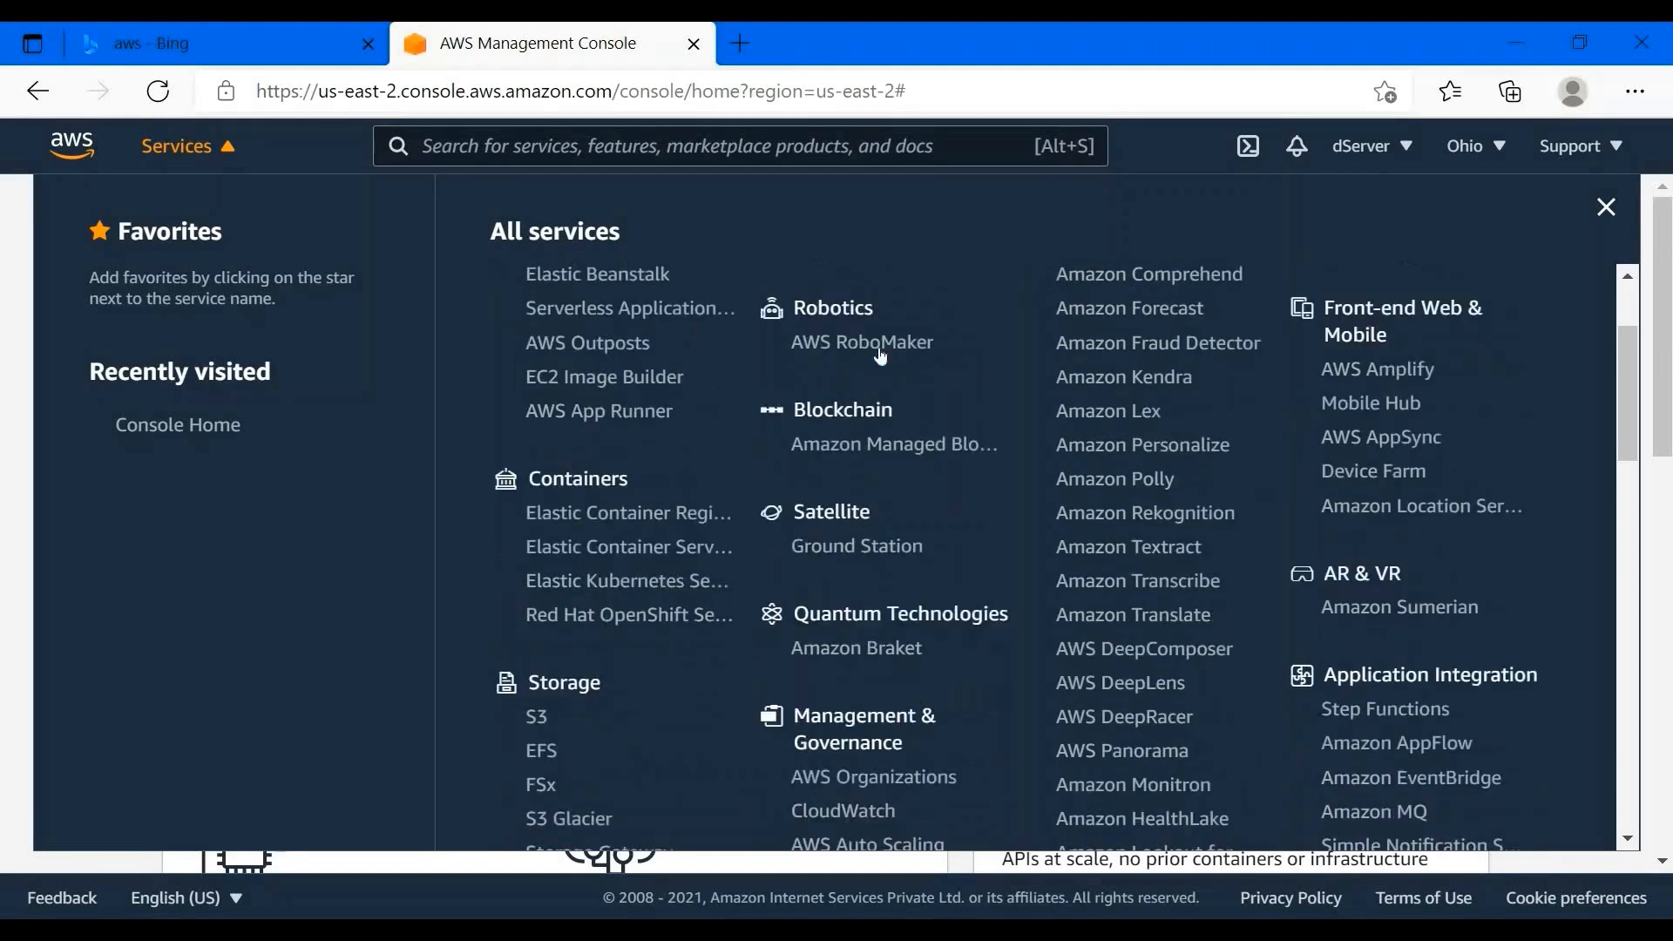
scroll(1407, 311, "up", 2)
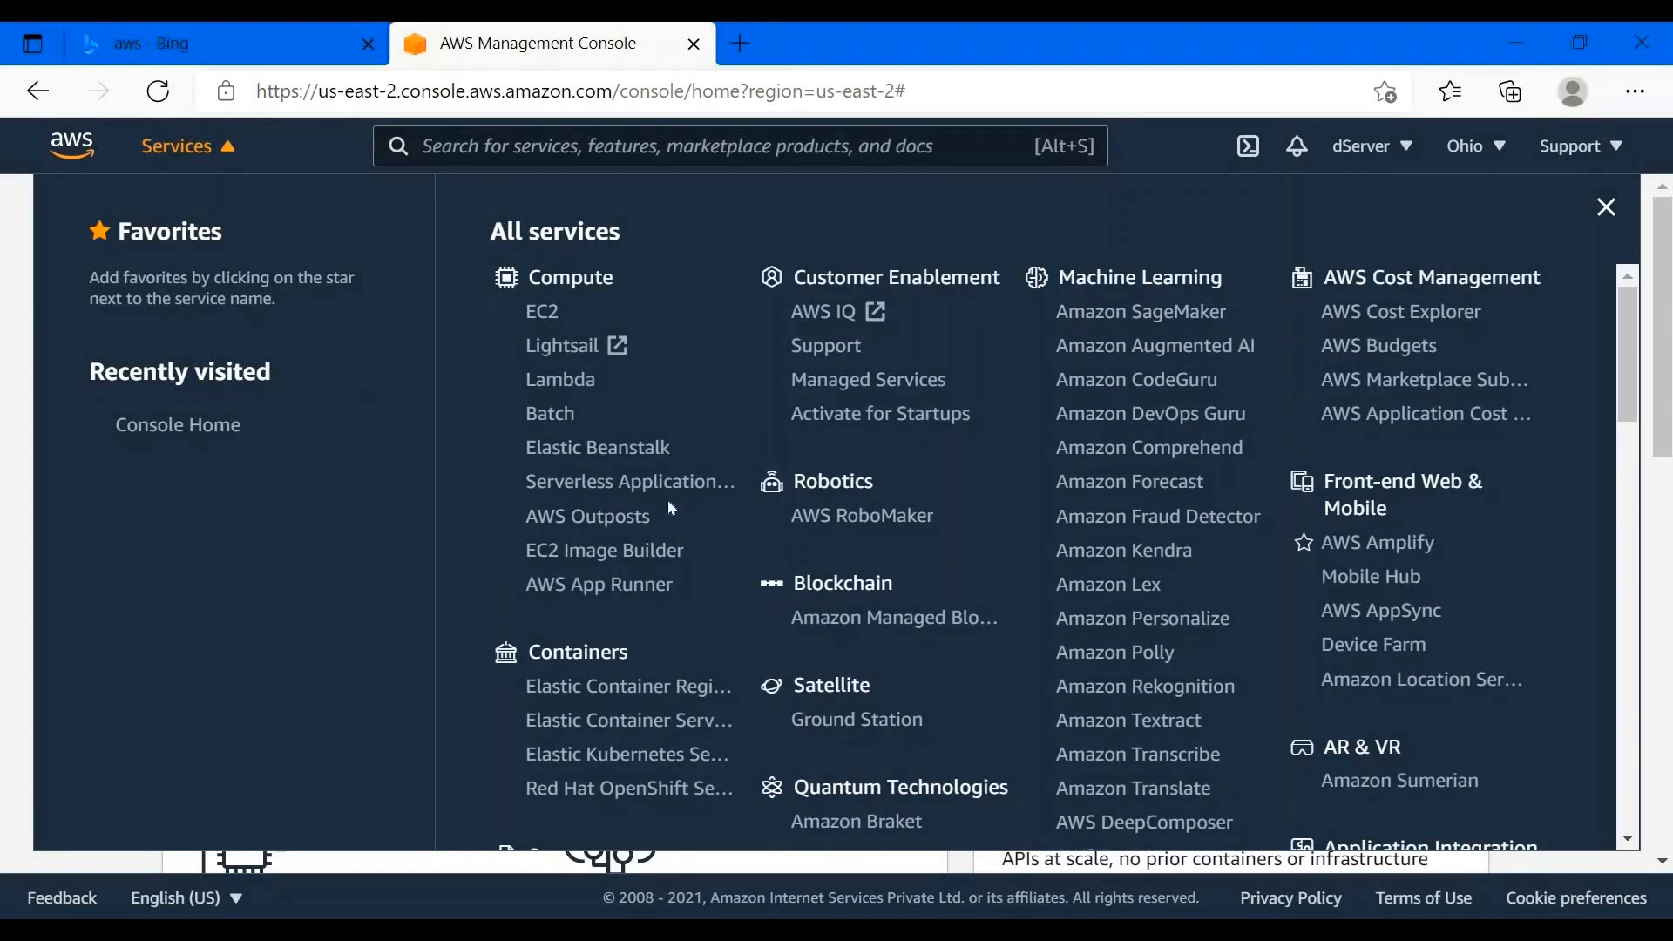
scroll(1090, 418, "down", 2)
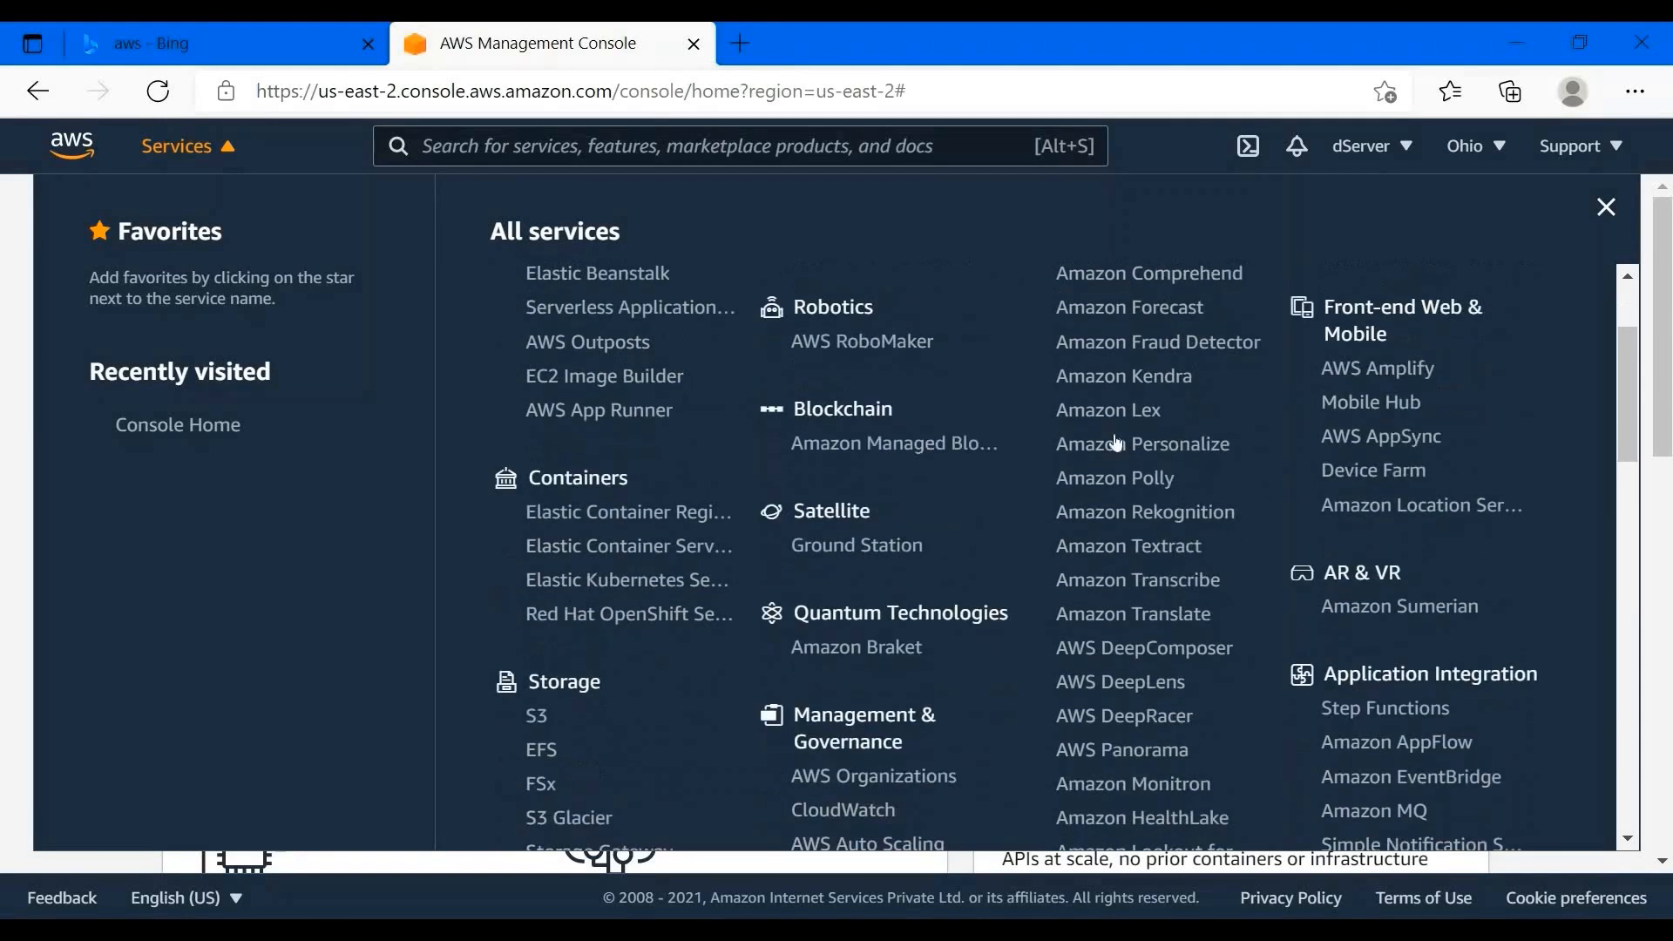
scroll(1091, 433, "down", 5)
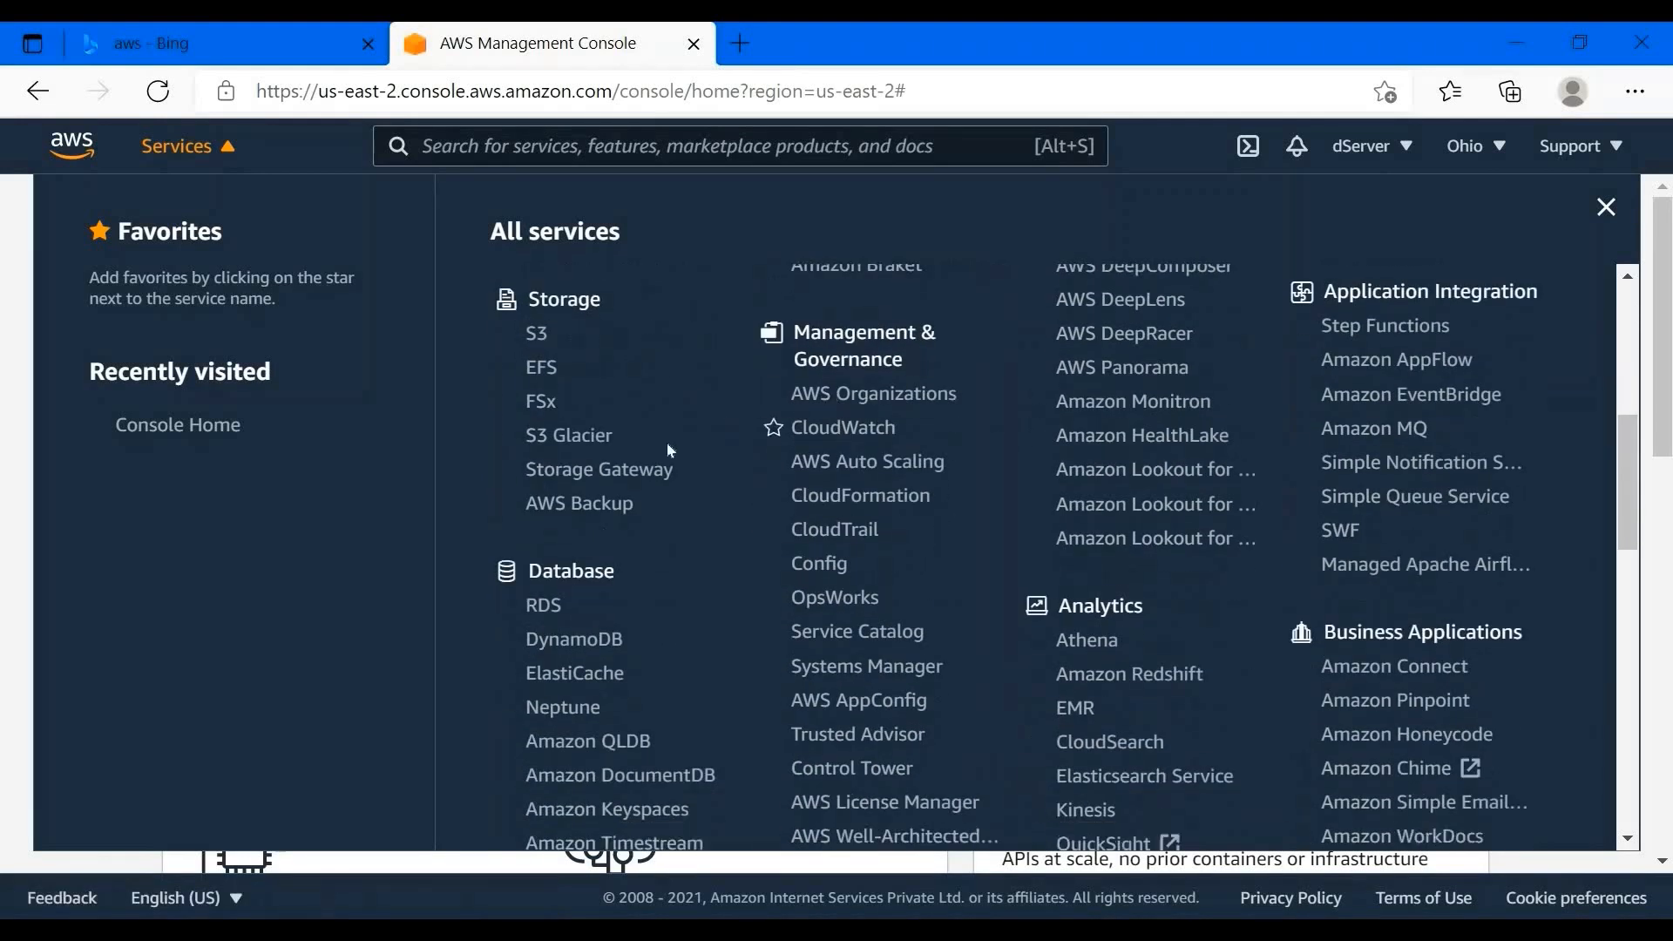
scroll(1232, 572, "down", 7)
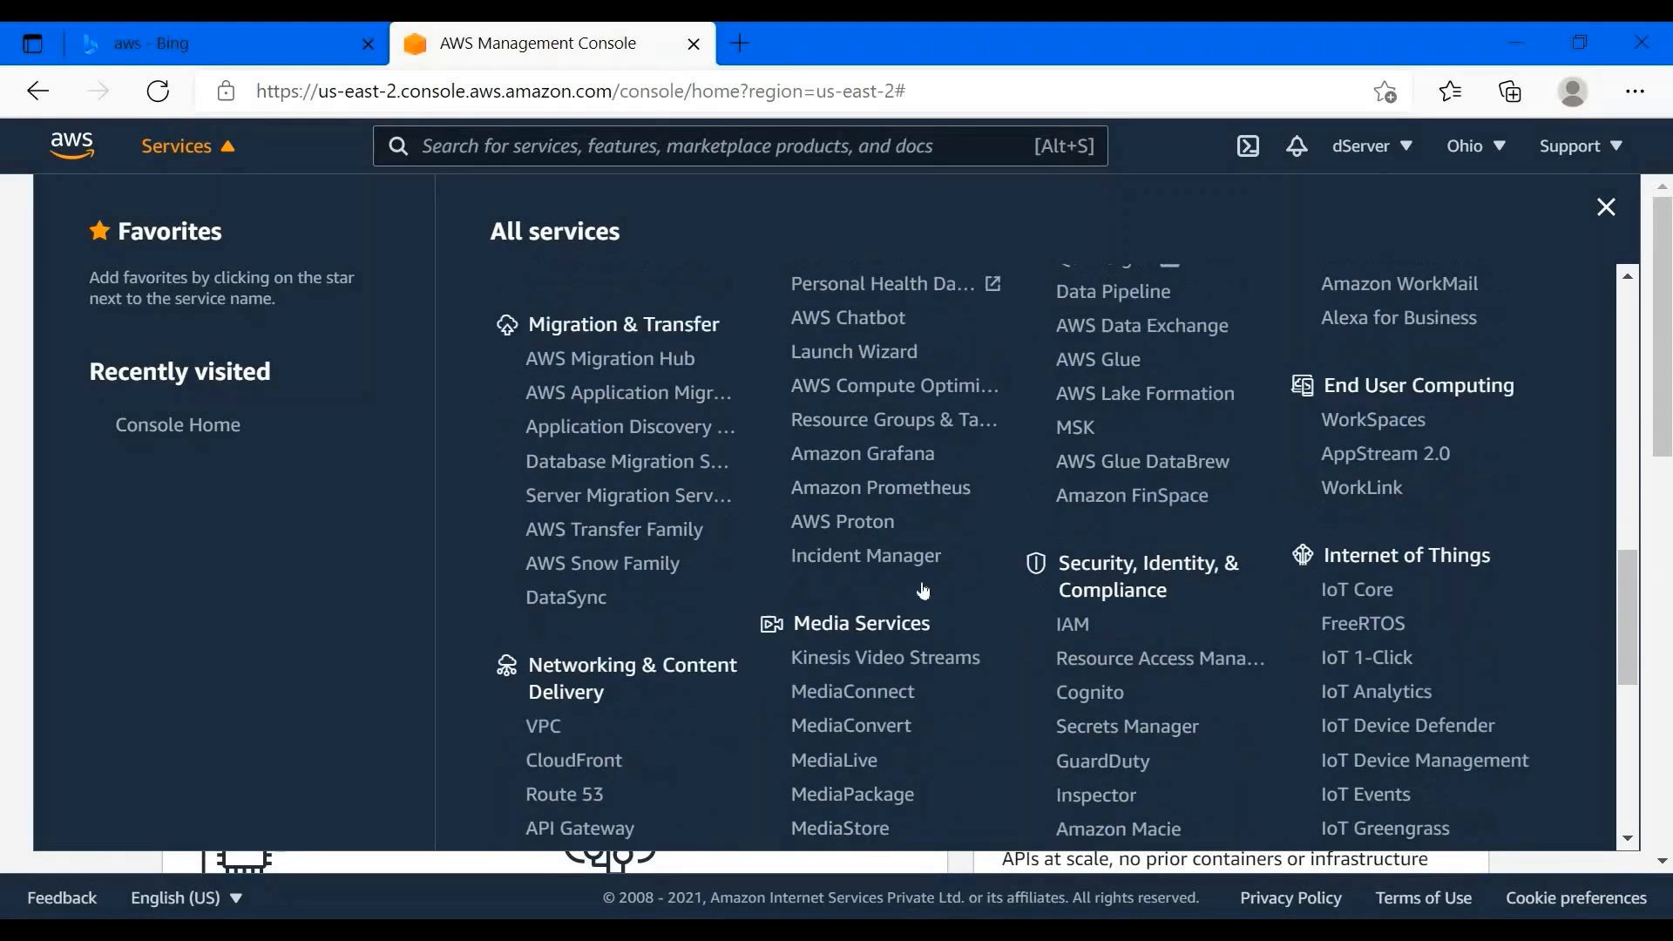
scroll(1373, 549, "down", 6)
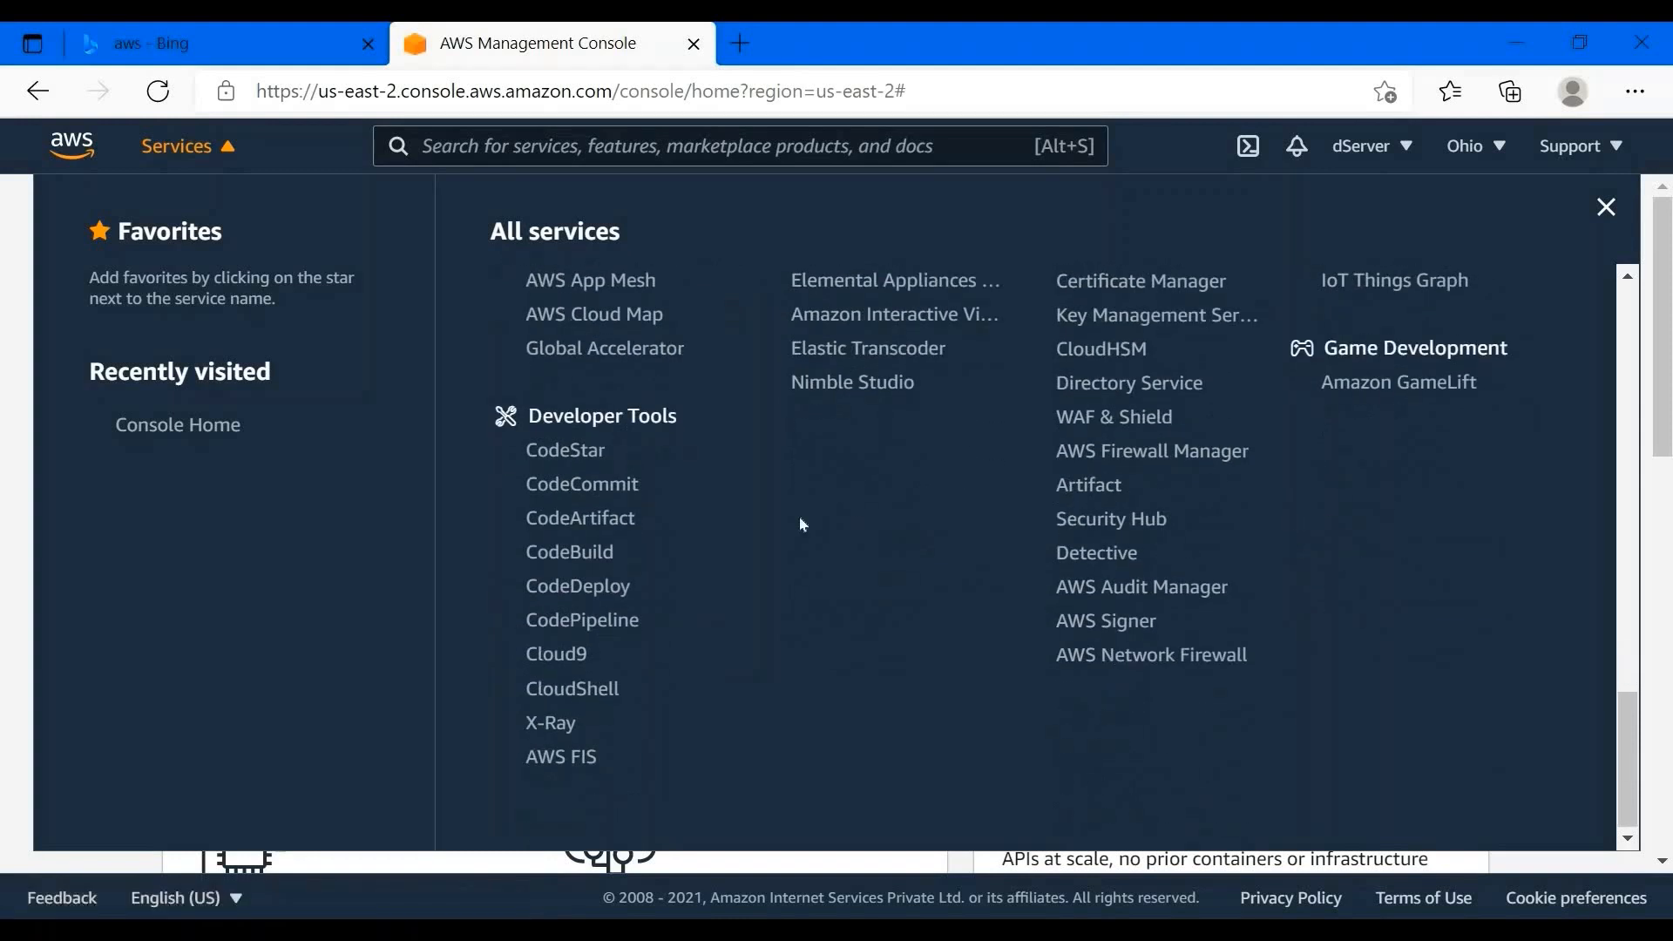
scroll(1395, 579, "up", 12)
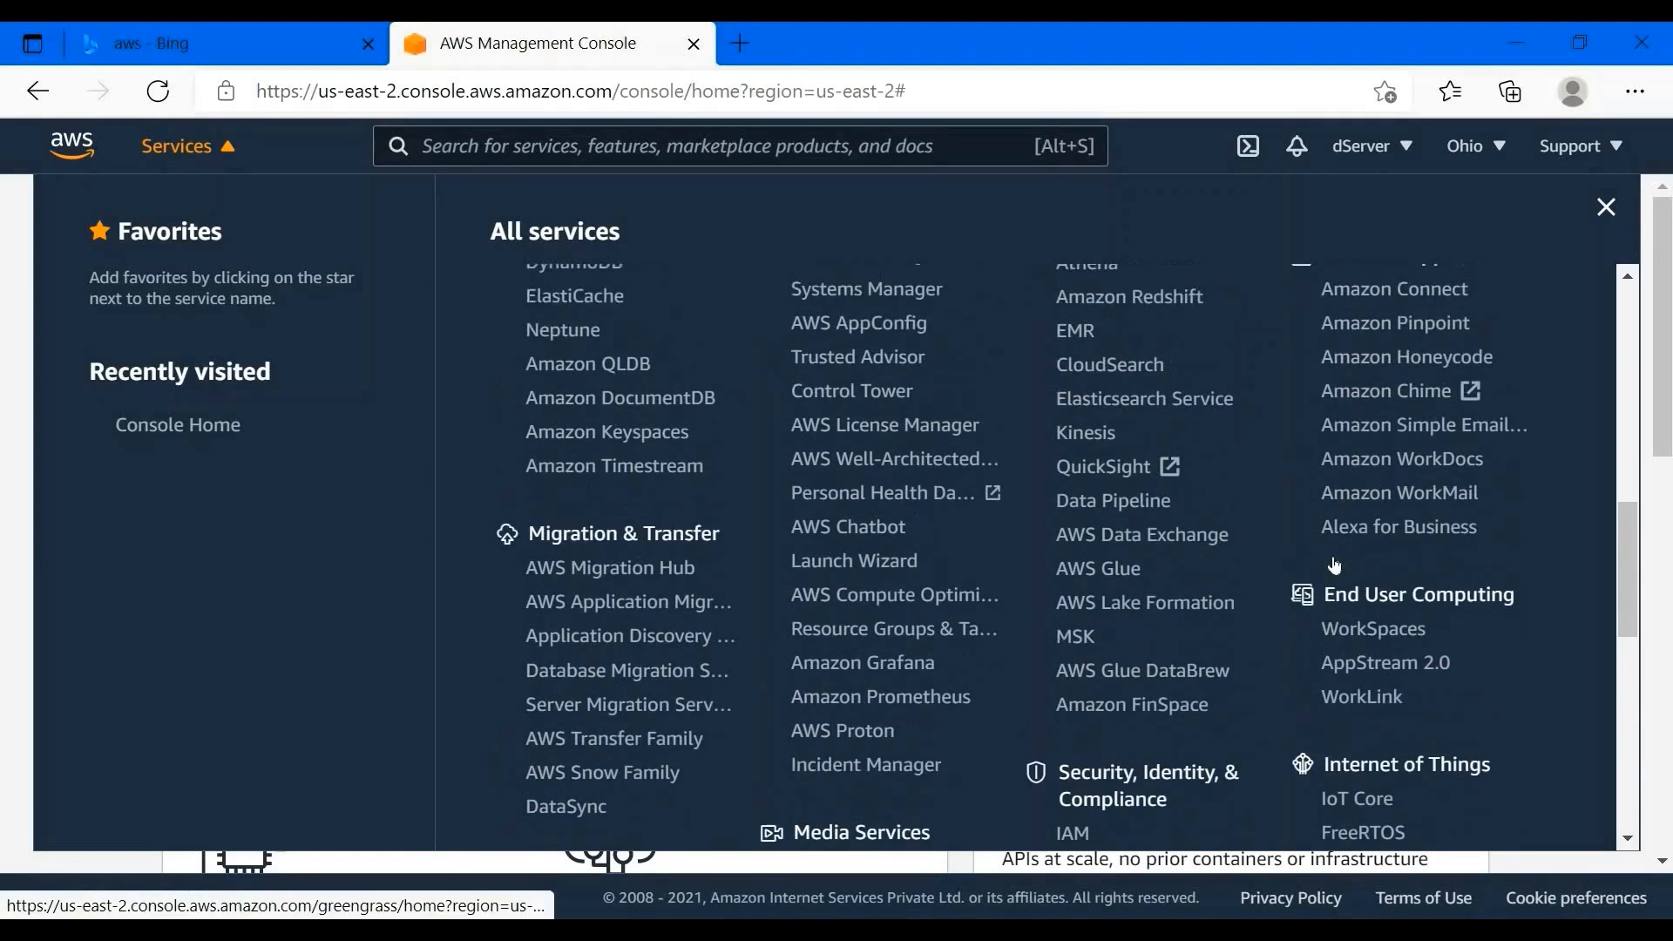
scroll(1395, 557, "up", 4)
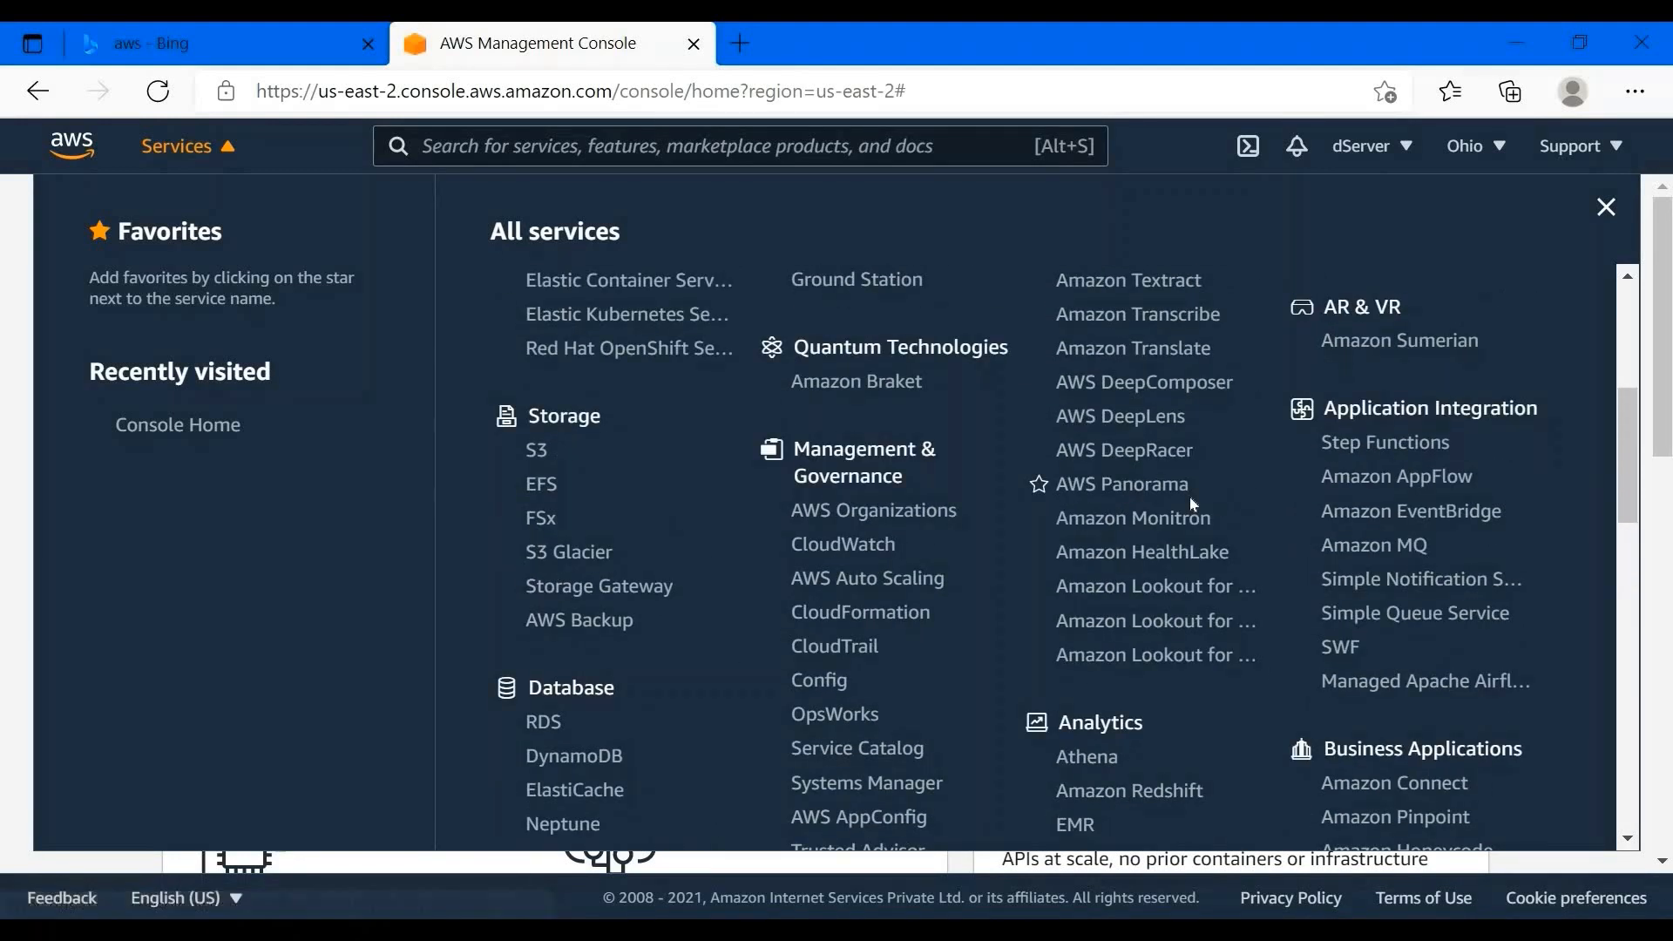
scroll(1191, 501, "up", 3)
scroll(1192, 502, "up", 3)
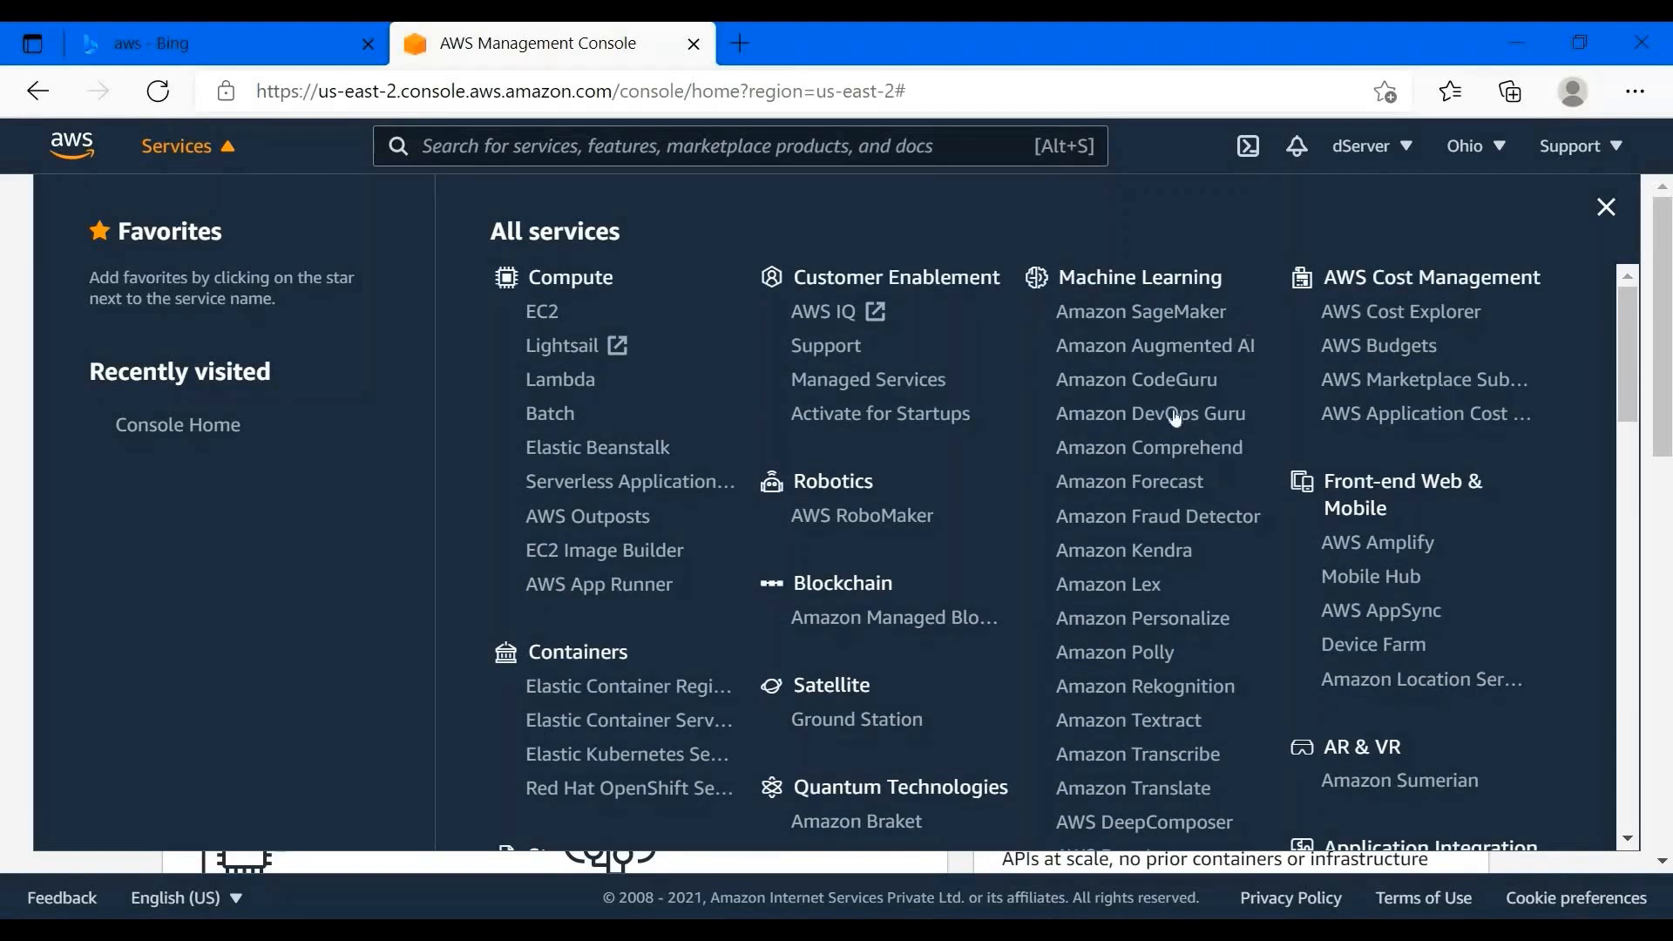
scroll(1023, 568, "down", 8)
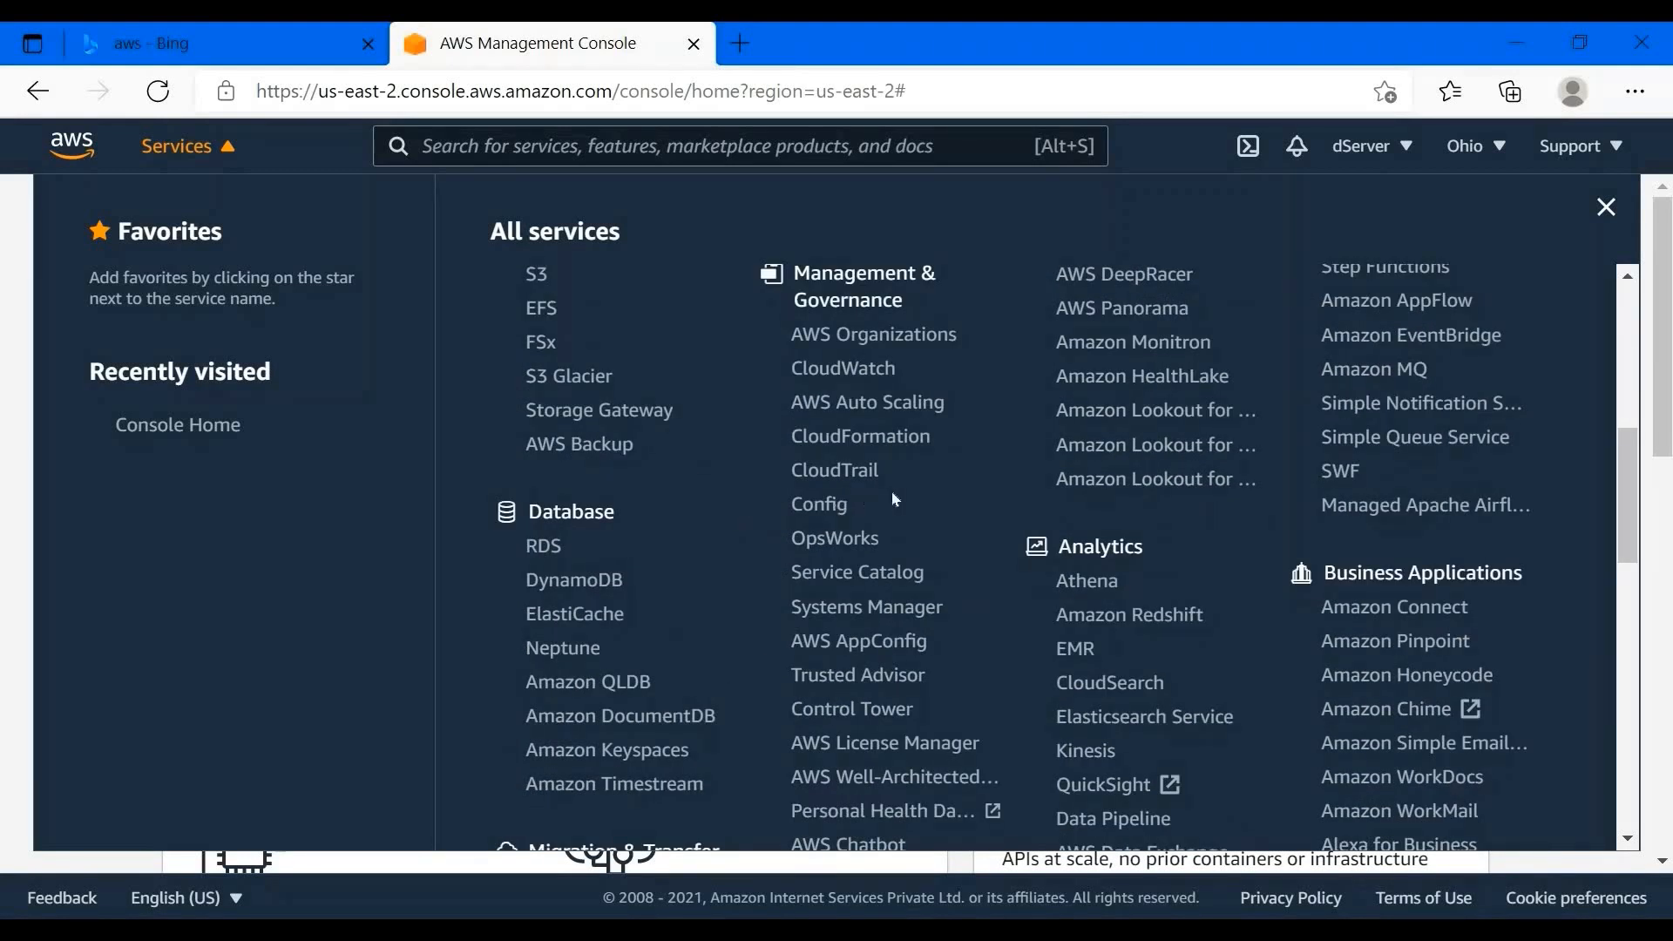
scroll(989, 541, "down", 8)
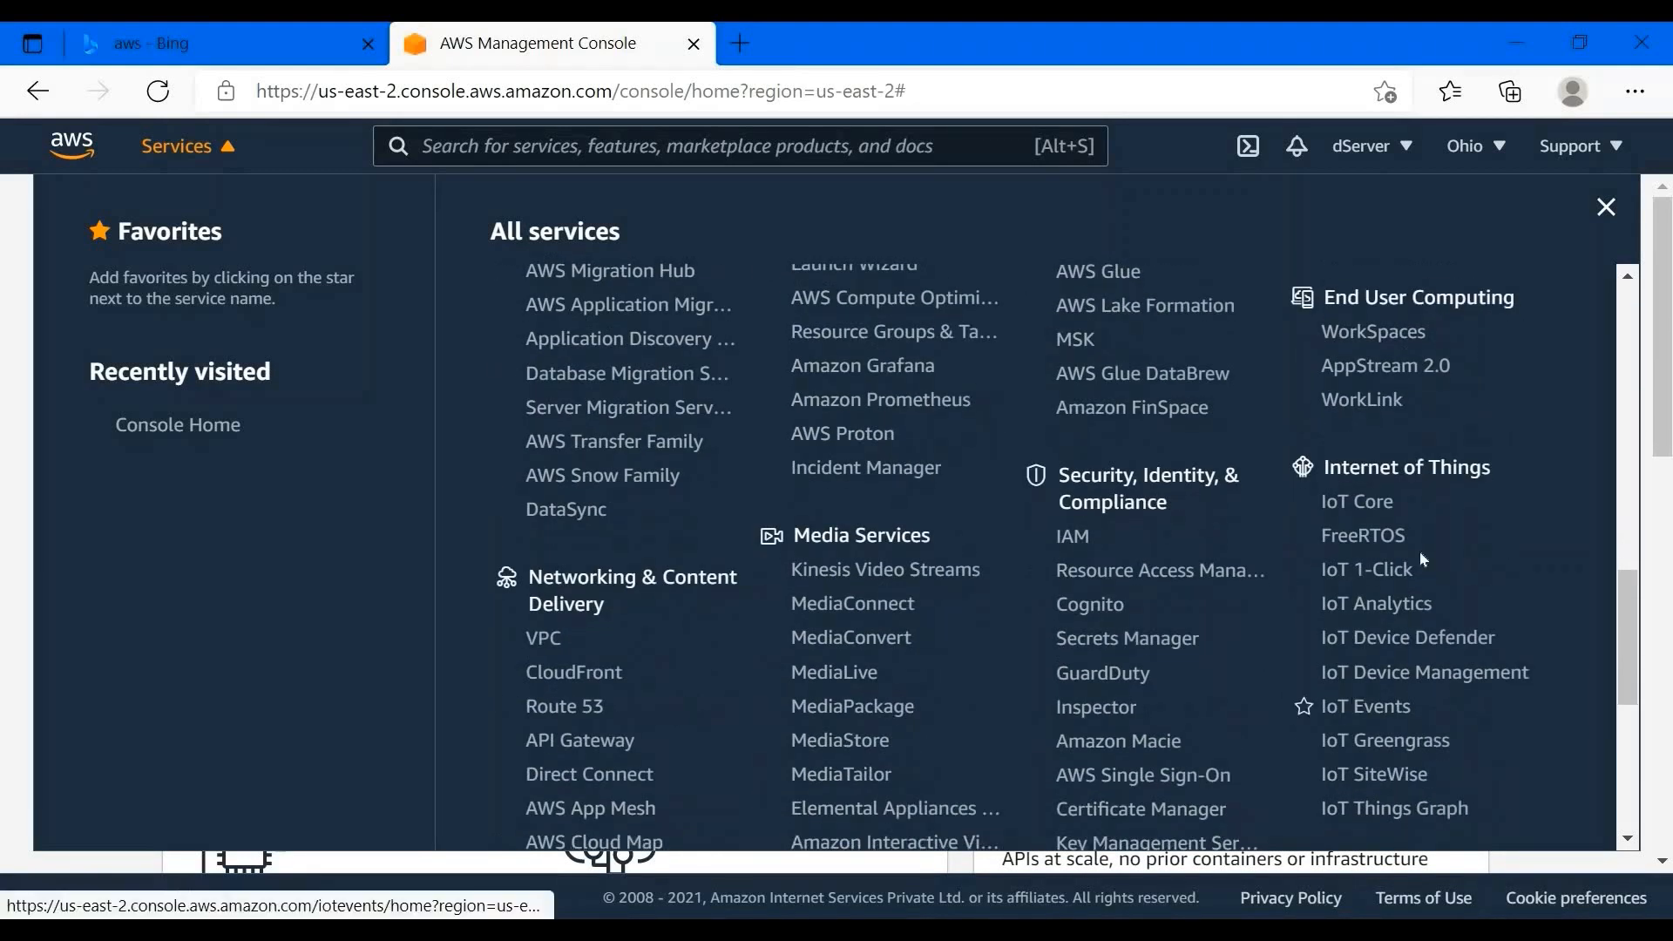
scroll(1078, 587, "down", 5)
scroll(573, 521, "up", 15)
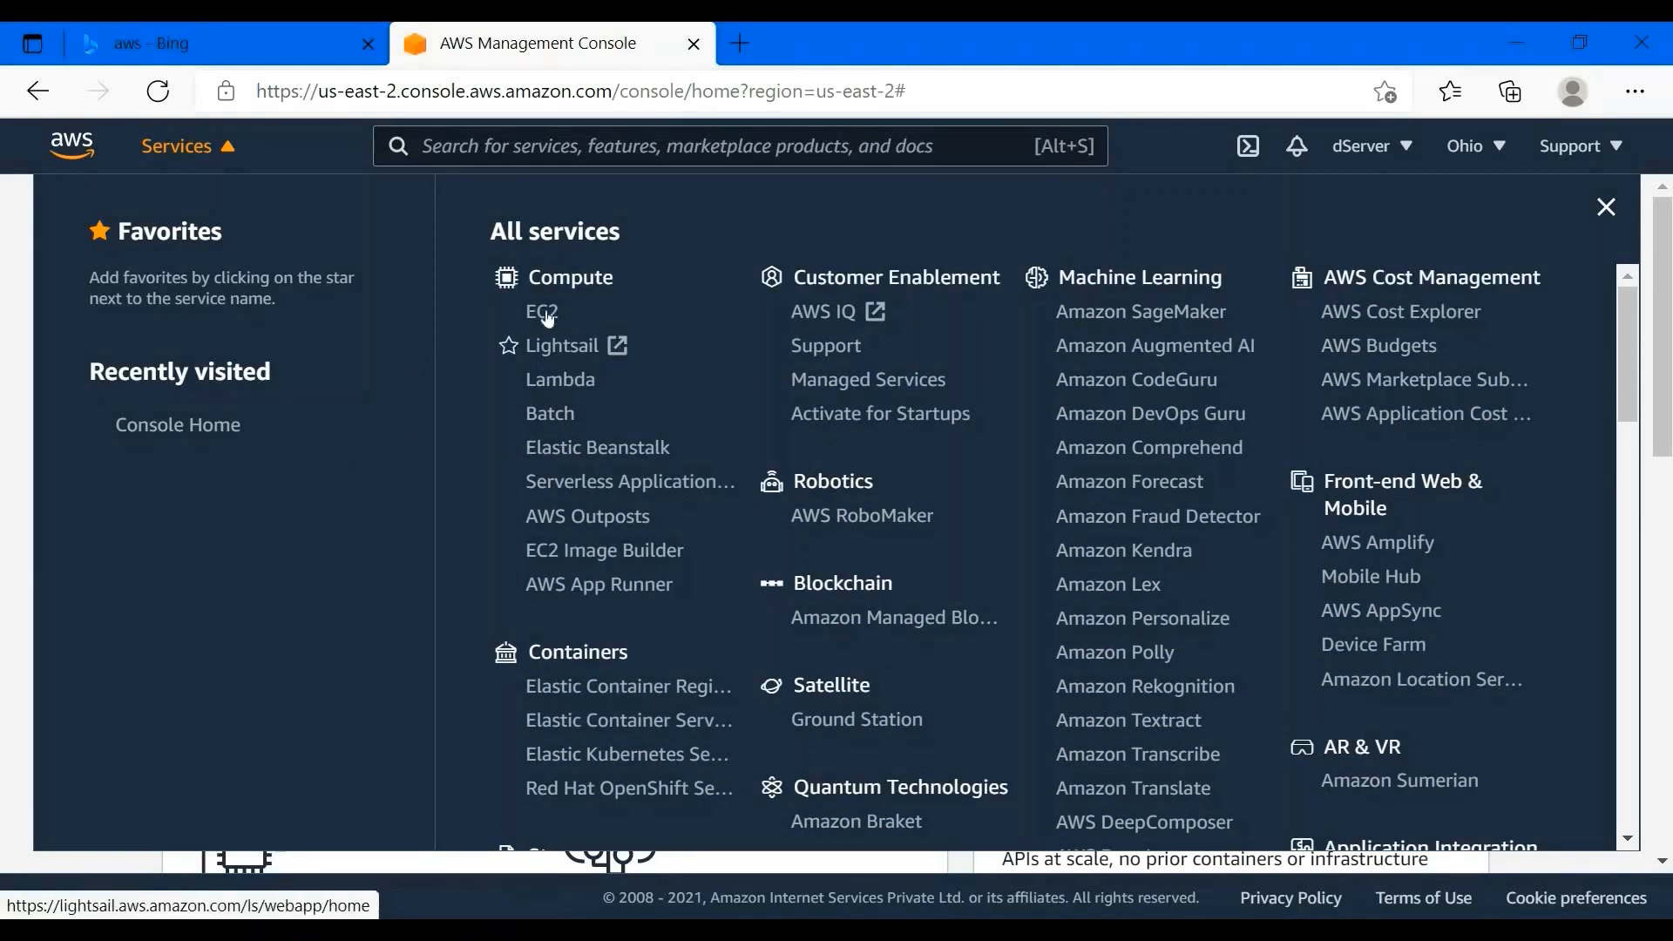
- Open the EC2 dashboard and check the region list, staying in Ohio
left_click(546, 315)
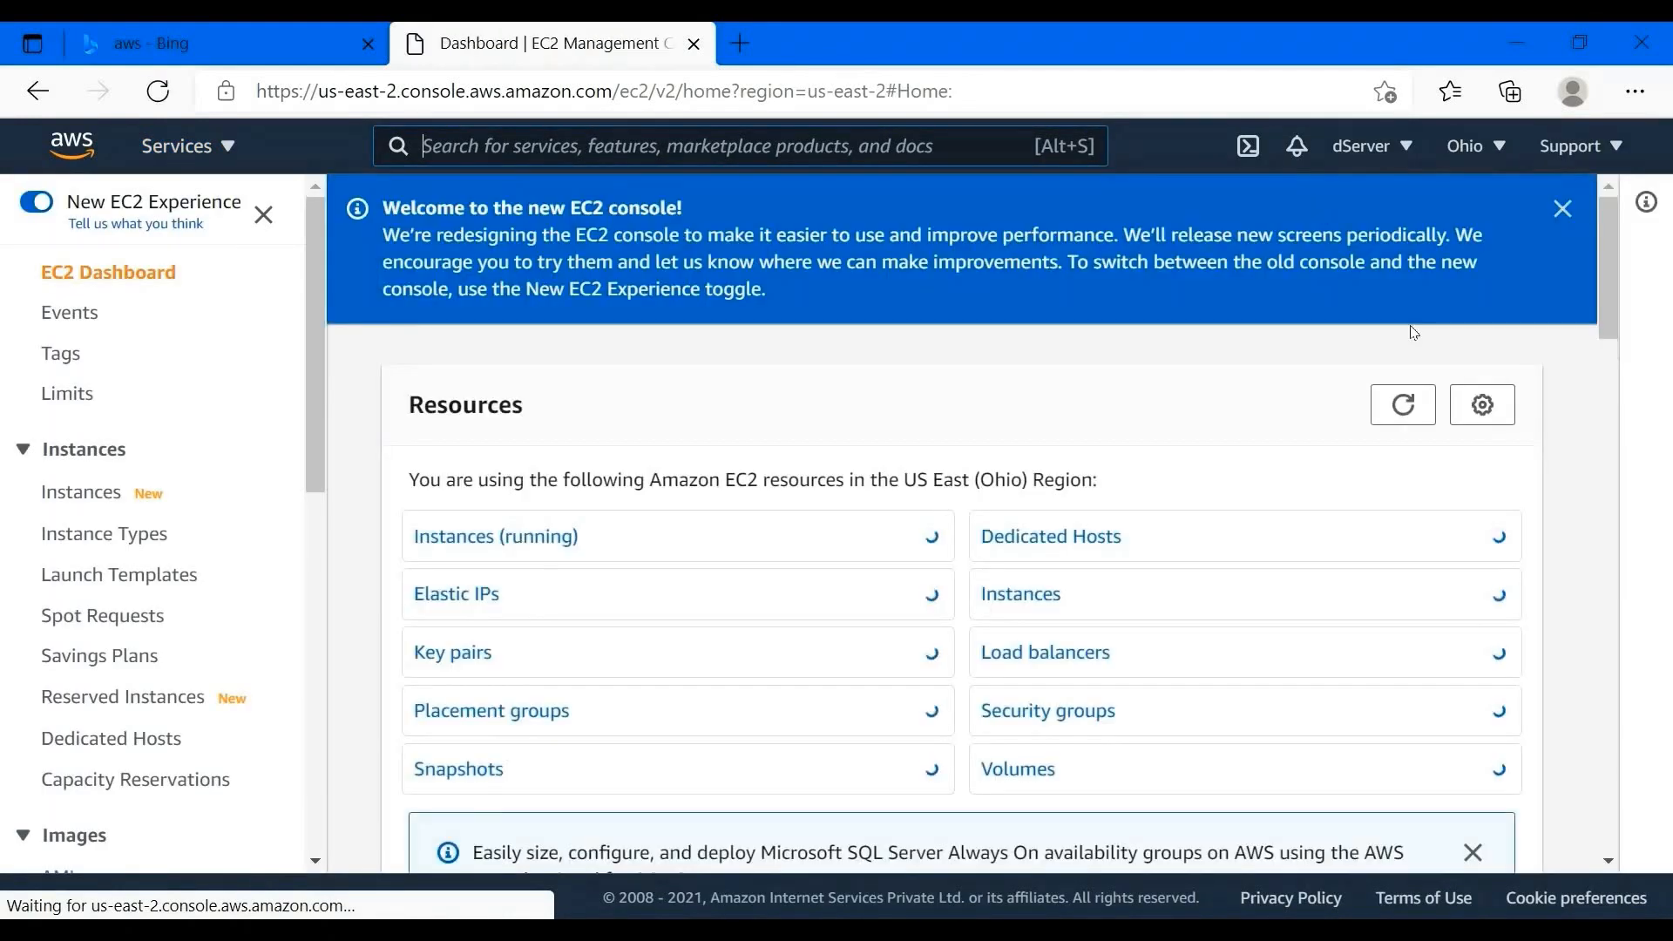
left_click(1475, 150)
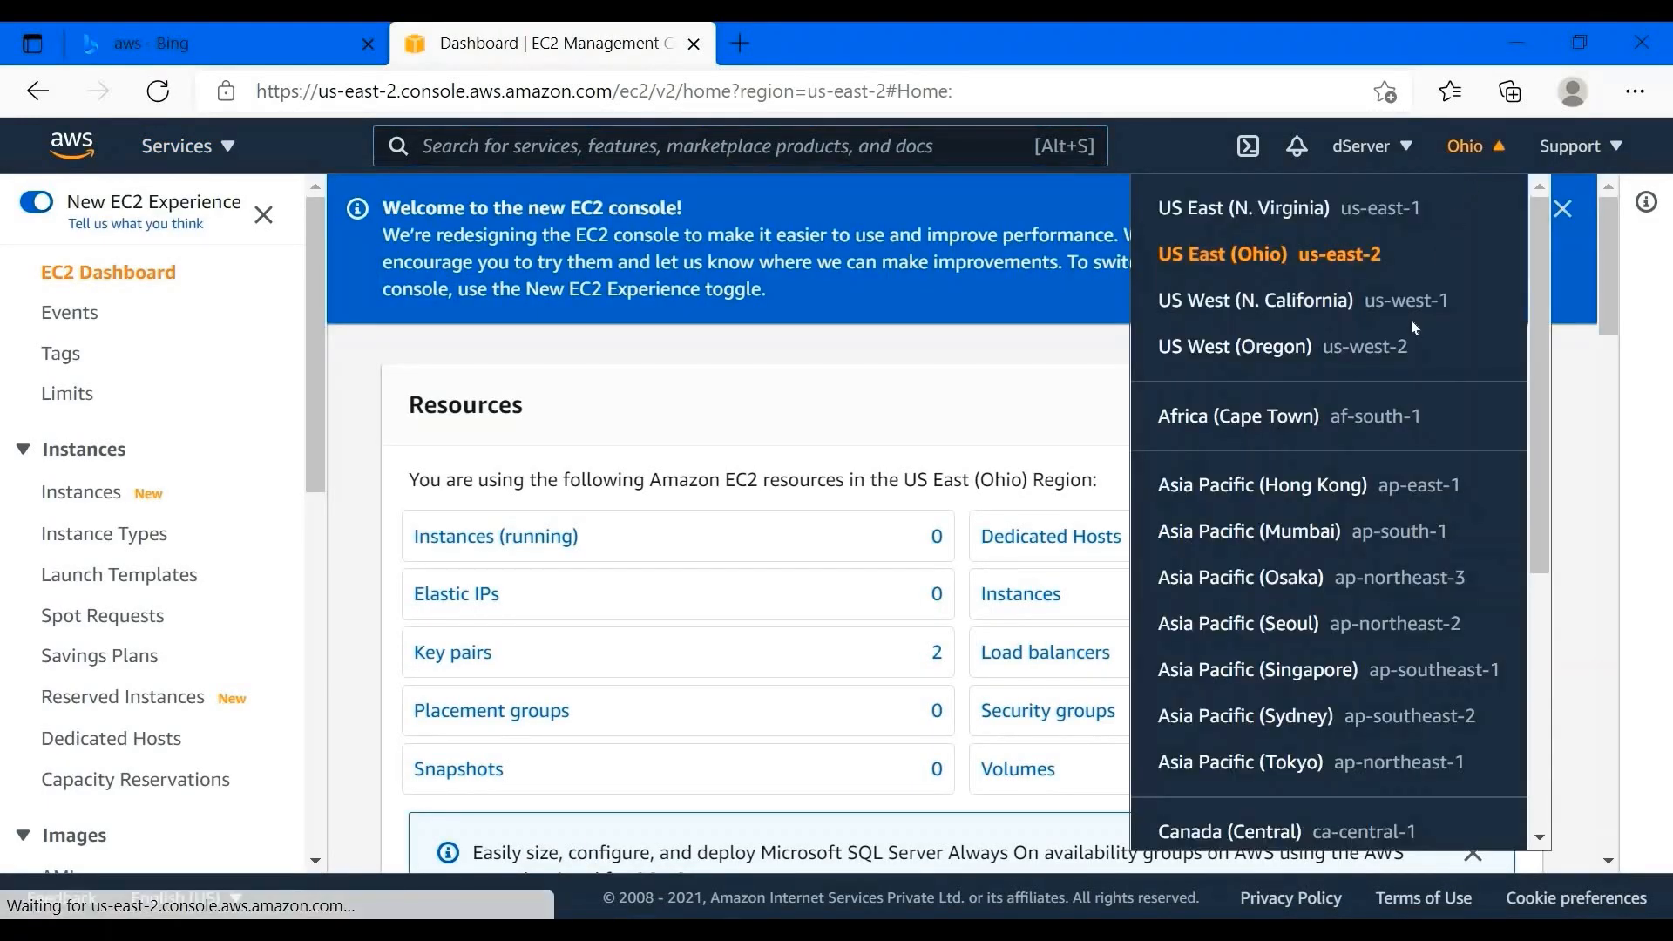
scroll(1395, 366, "down", 5)
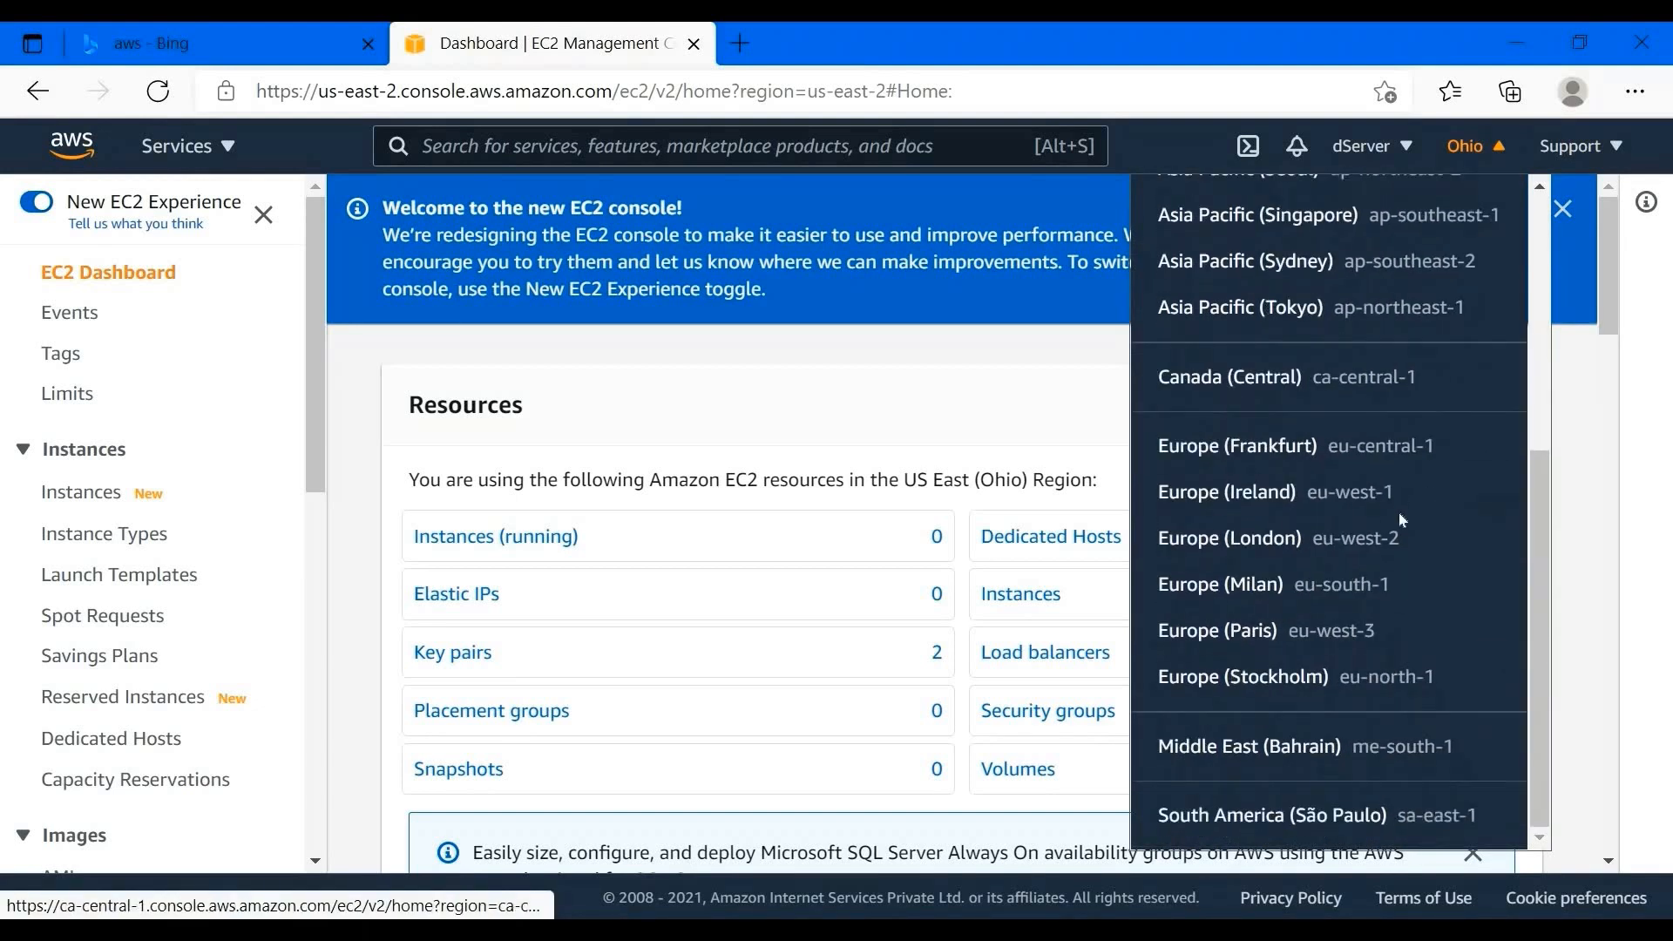
scroll(1399, 521, "up", 5)
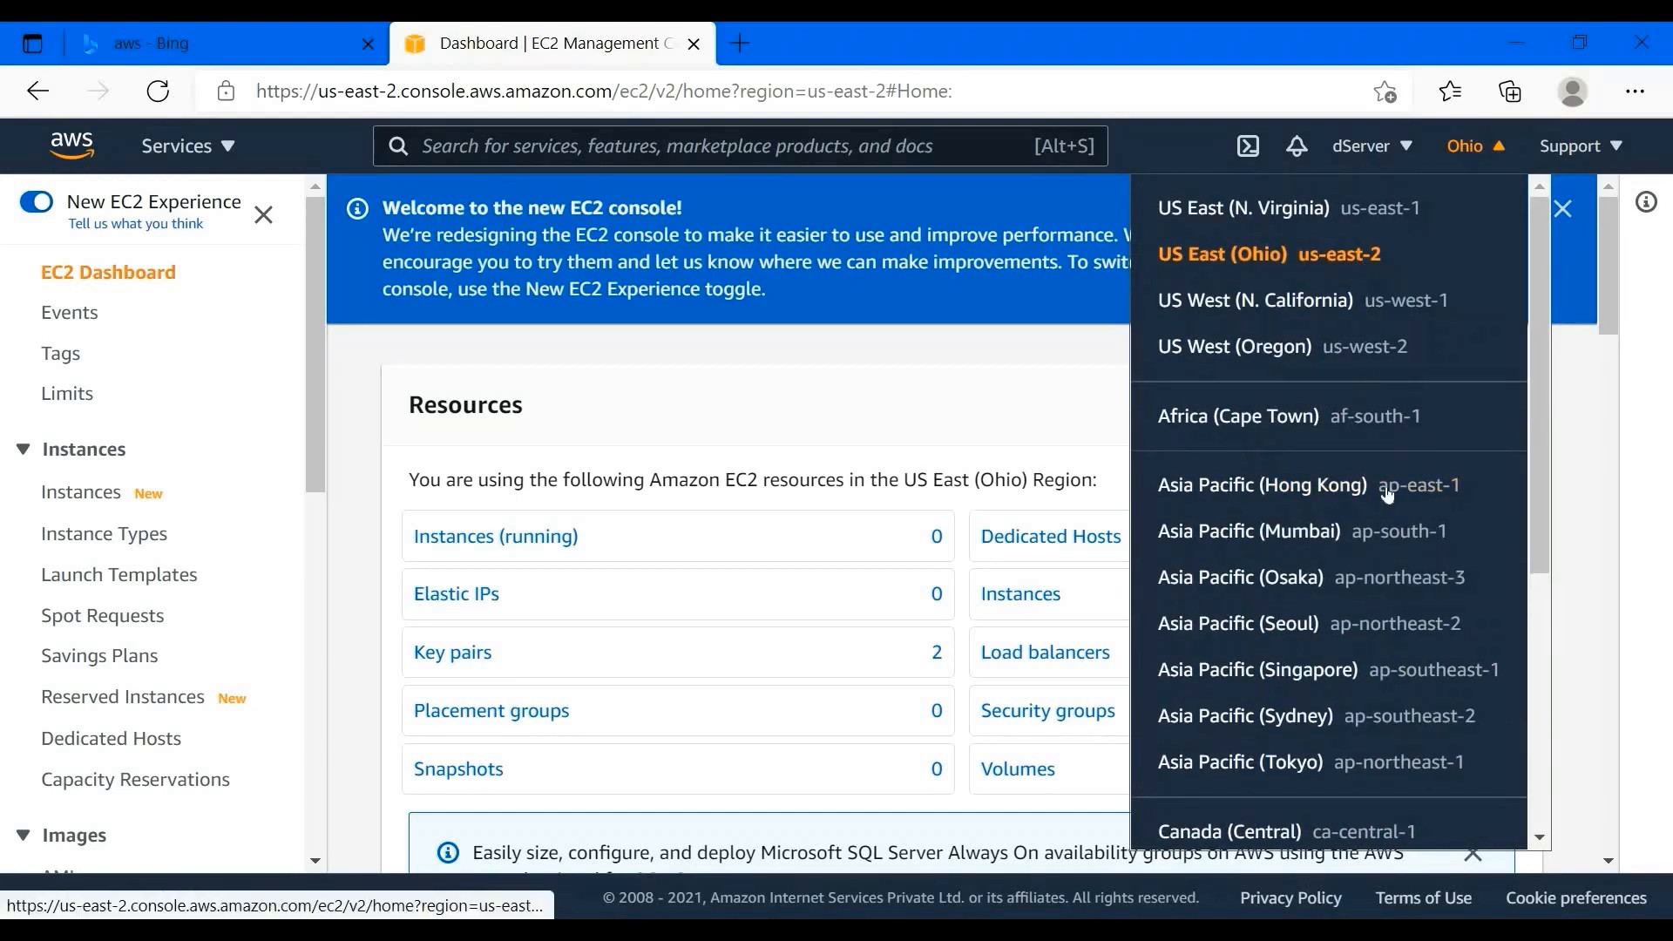
scroll(1414, 514, "down", 5)
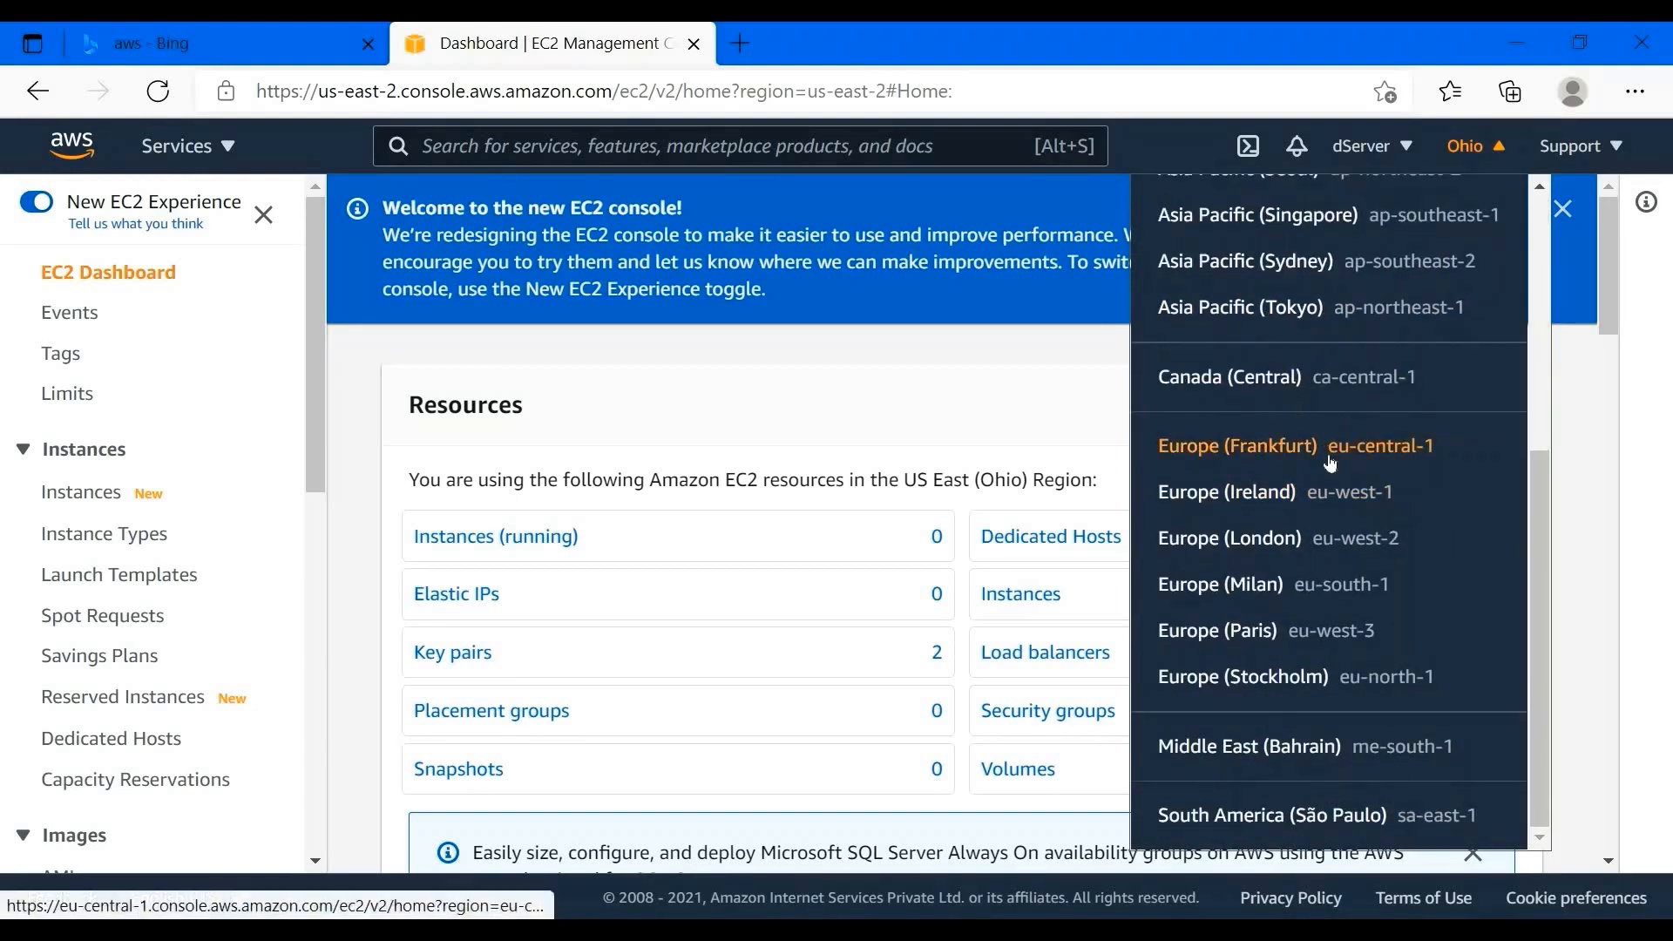
scroll(1330, 463, "up", 2)
left_click(1466, 146)
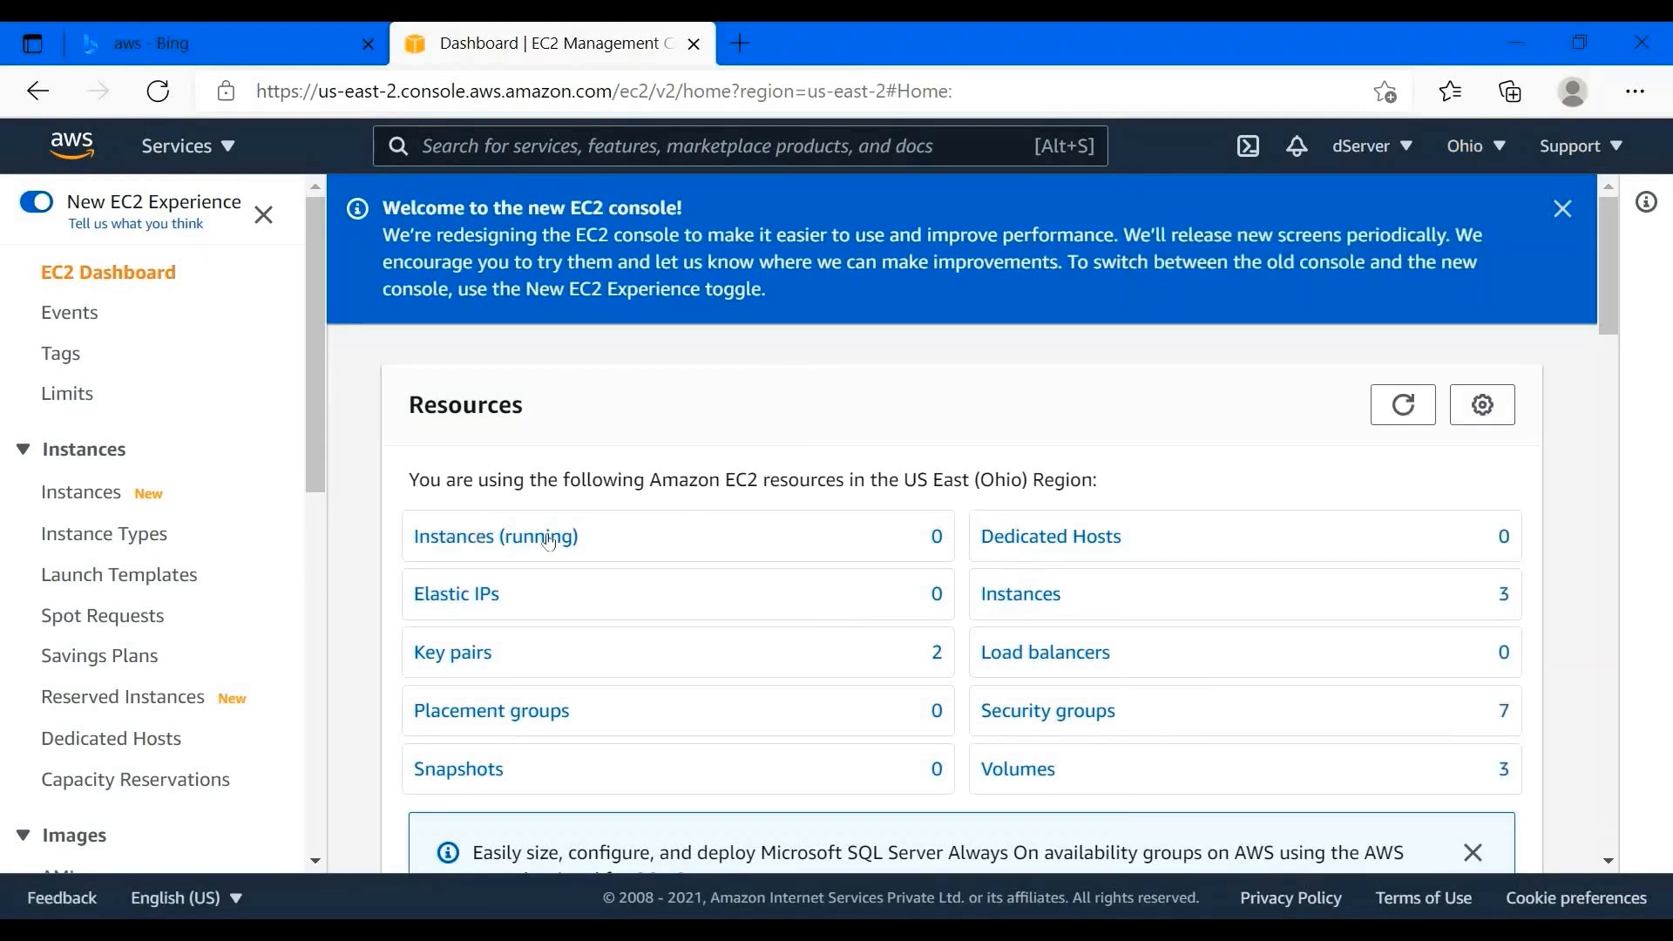
- Open the EC2 Instances list showing 3 instances and collapse the details panel
scroll(767, 547, "down", 1)
scroll(610, 401, "up", 1)
left_click(200, 487)
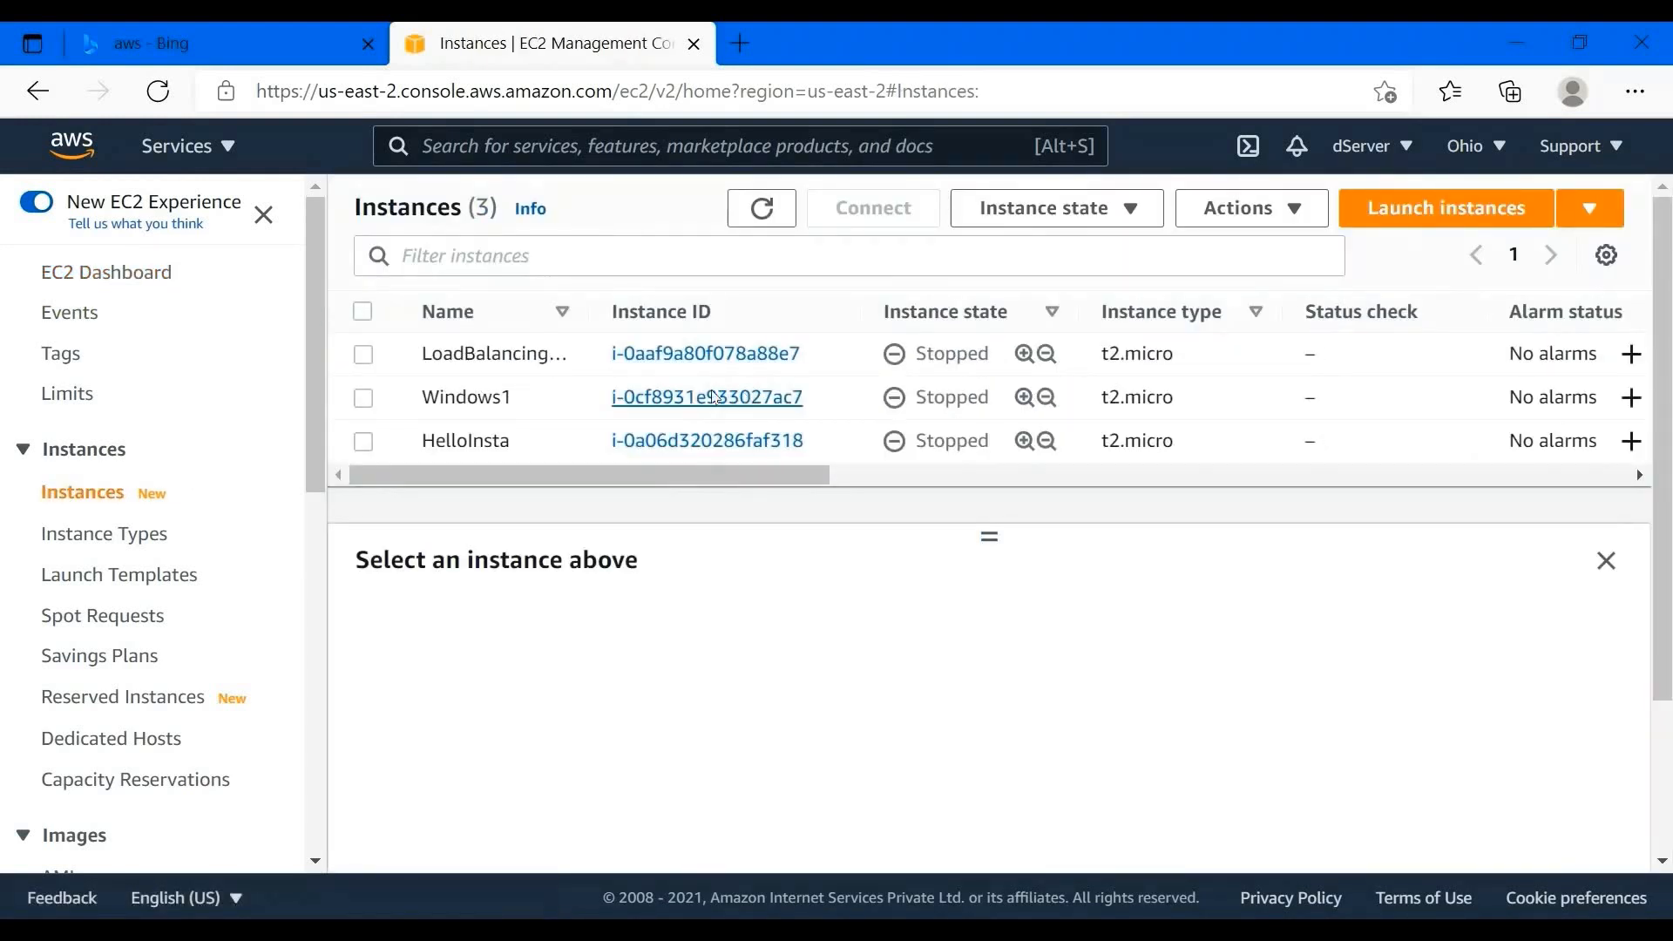
double_click(480, 207)
left_click_drag(499, 209, 477, 208)
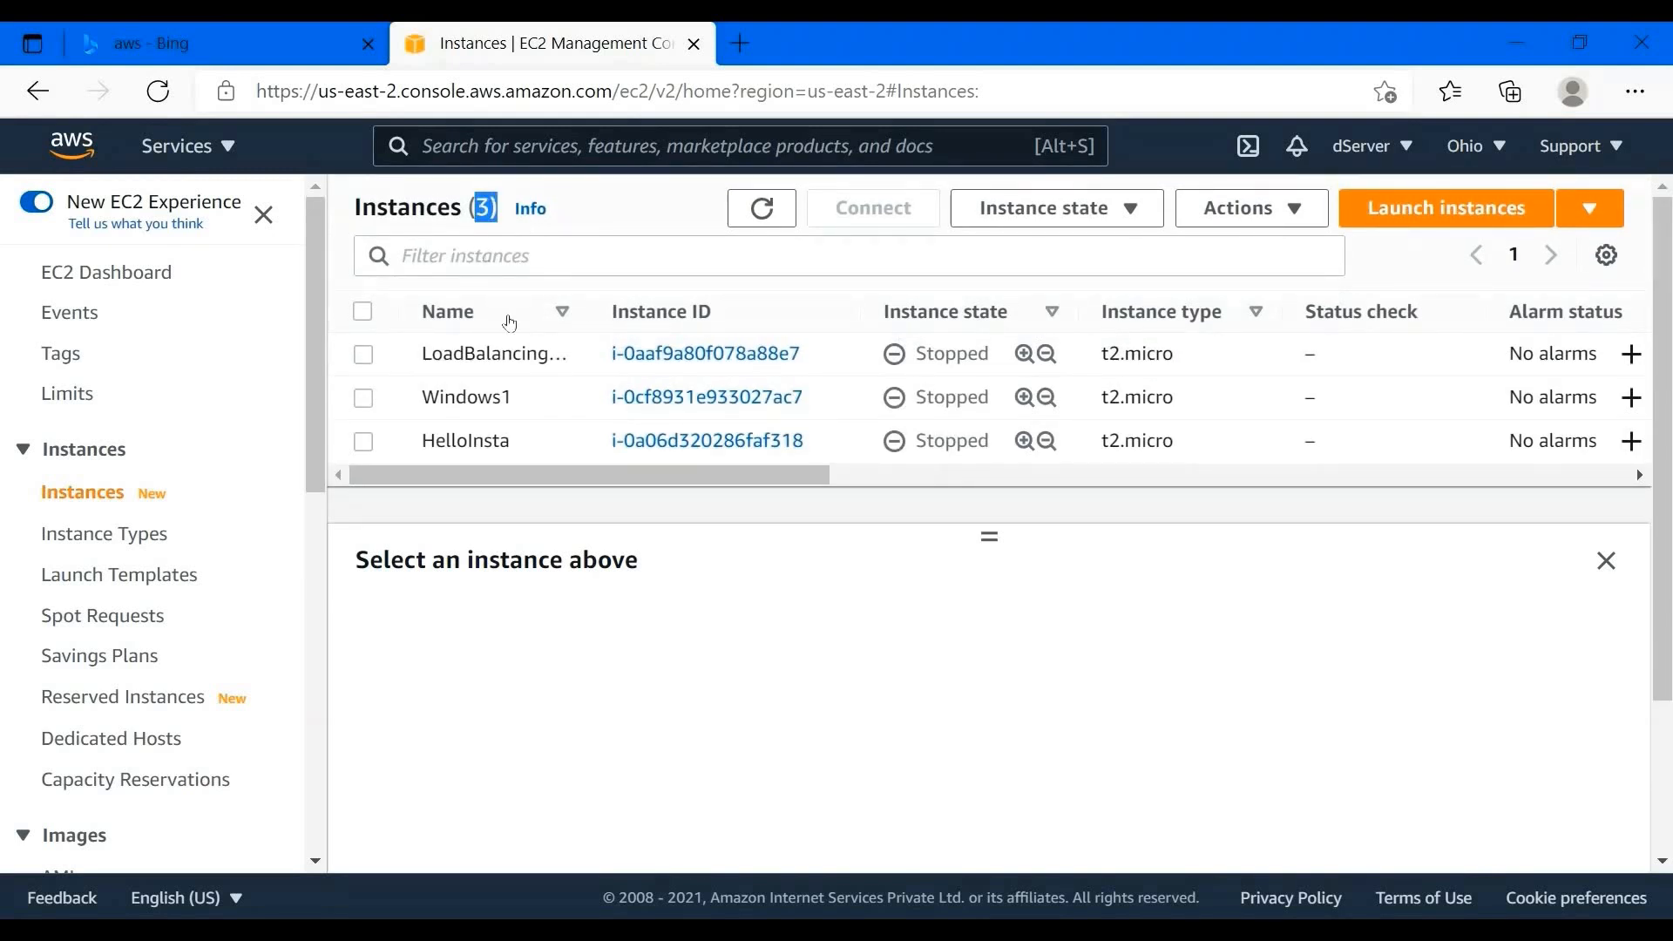
scroll(759, 433, "down", 2)
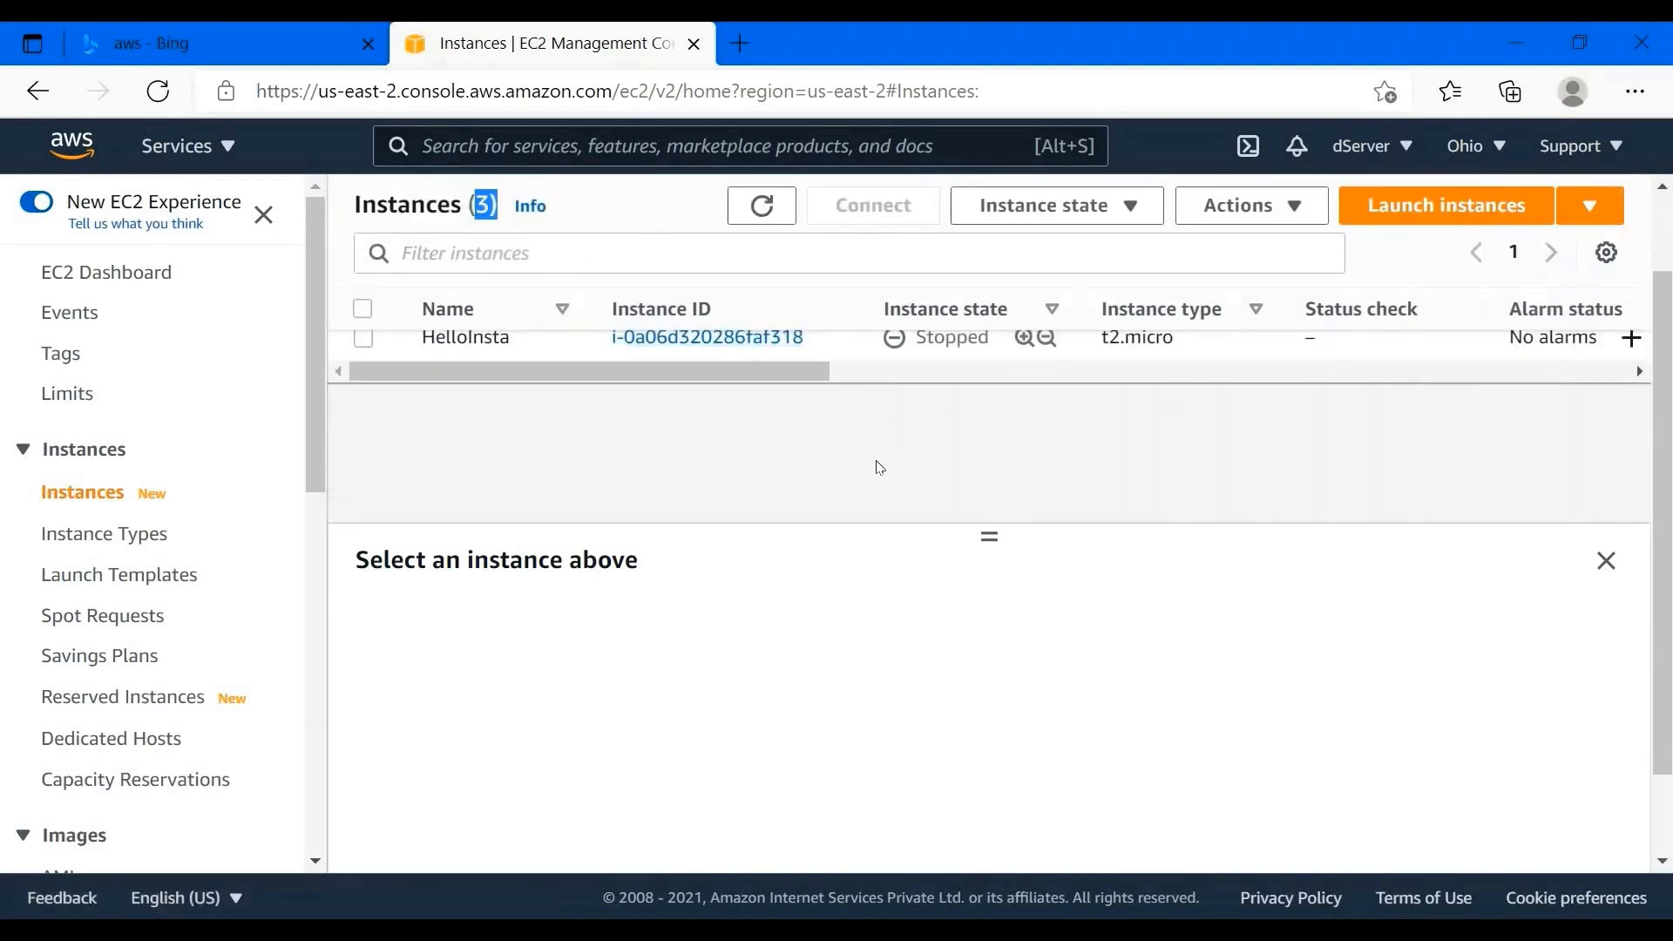
left_click(1606, 565)
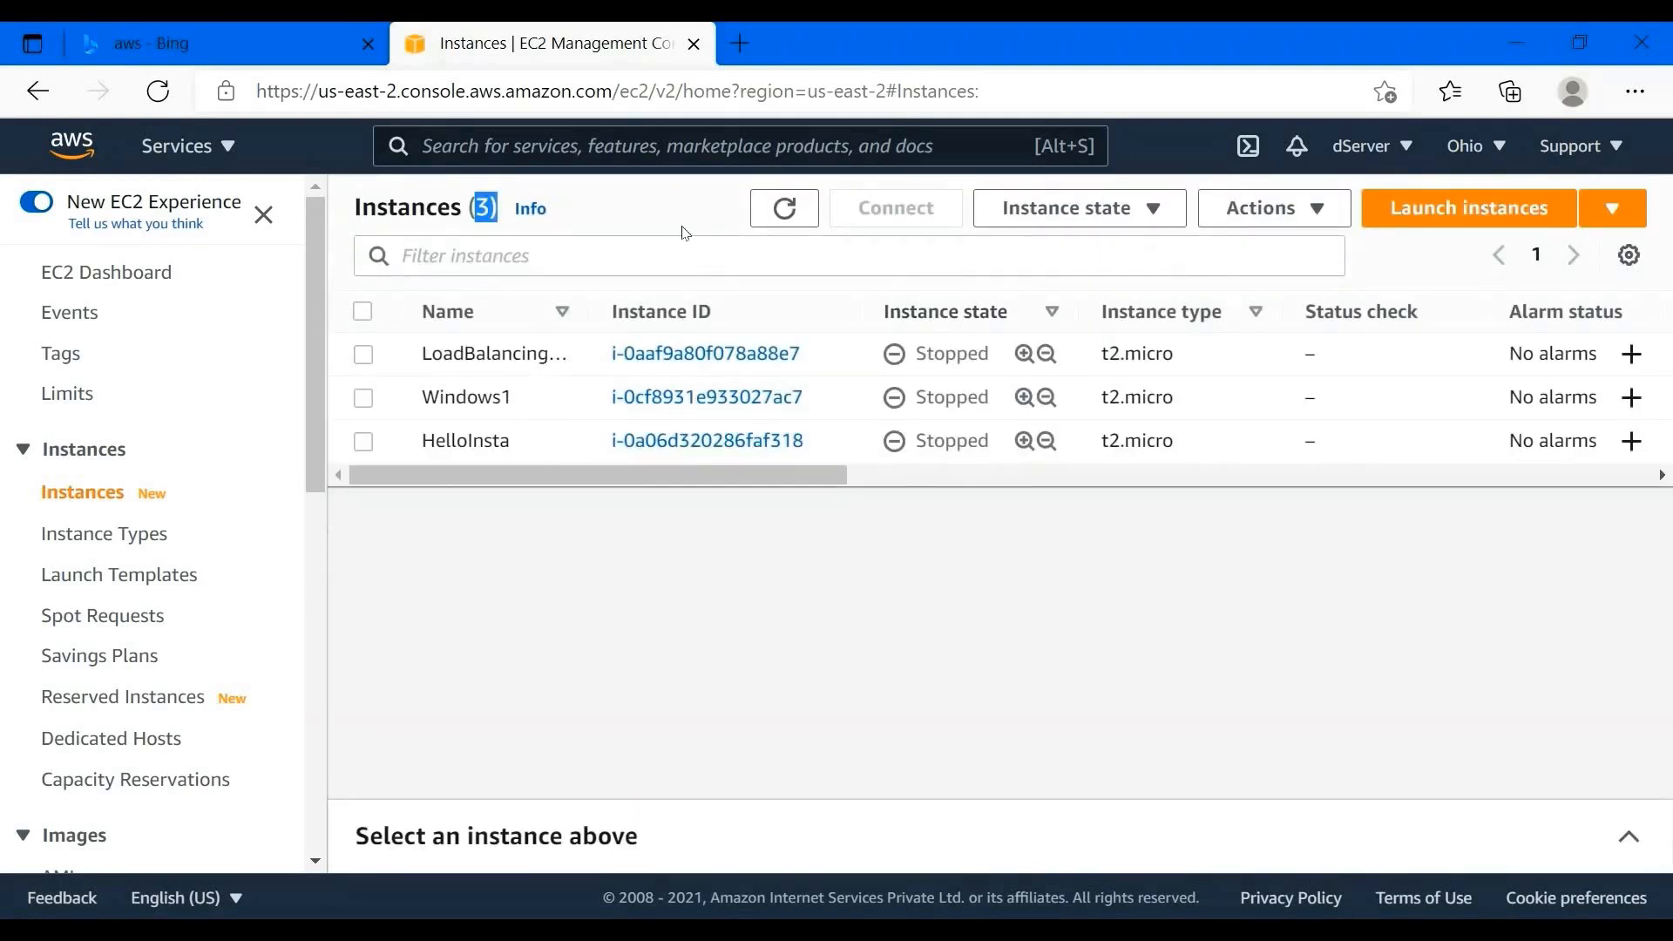
- Start launching a new instance and locate Microsoft Windows Server 2019 Base in the AMI list
left_click(1468, 219)
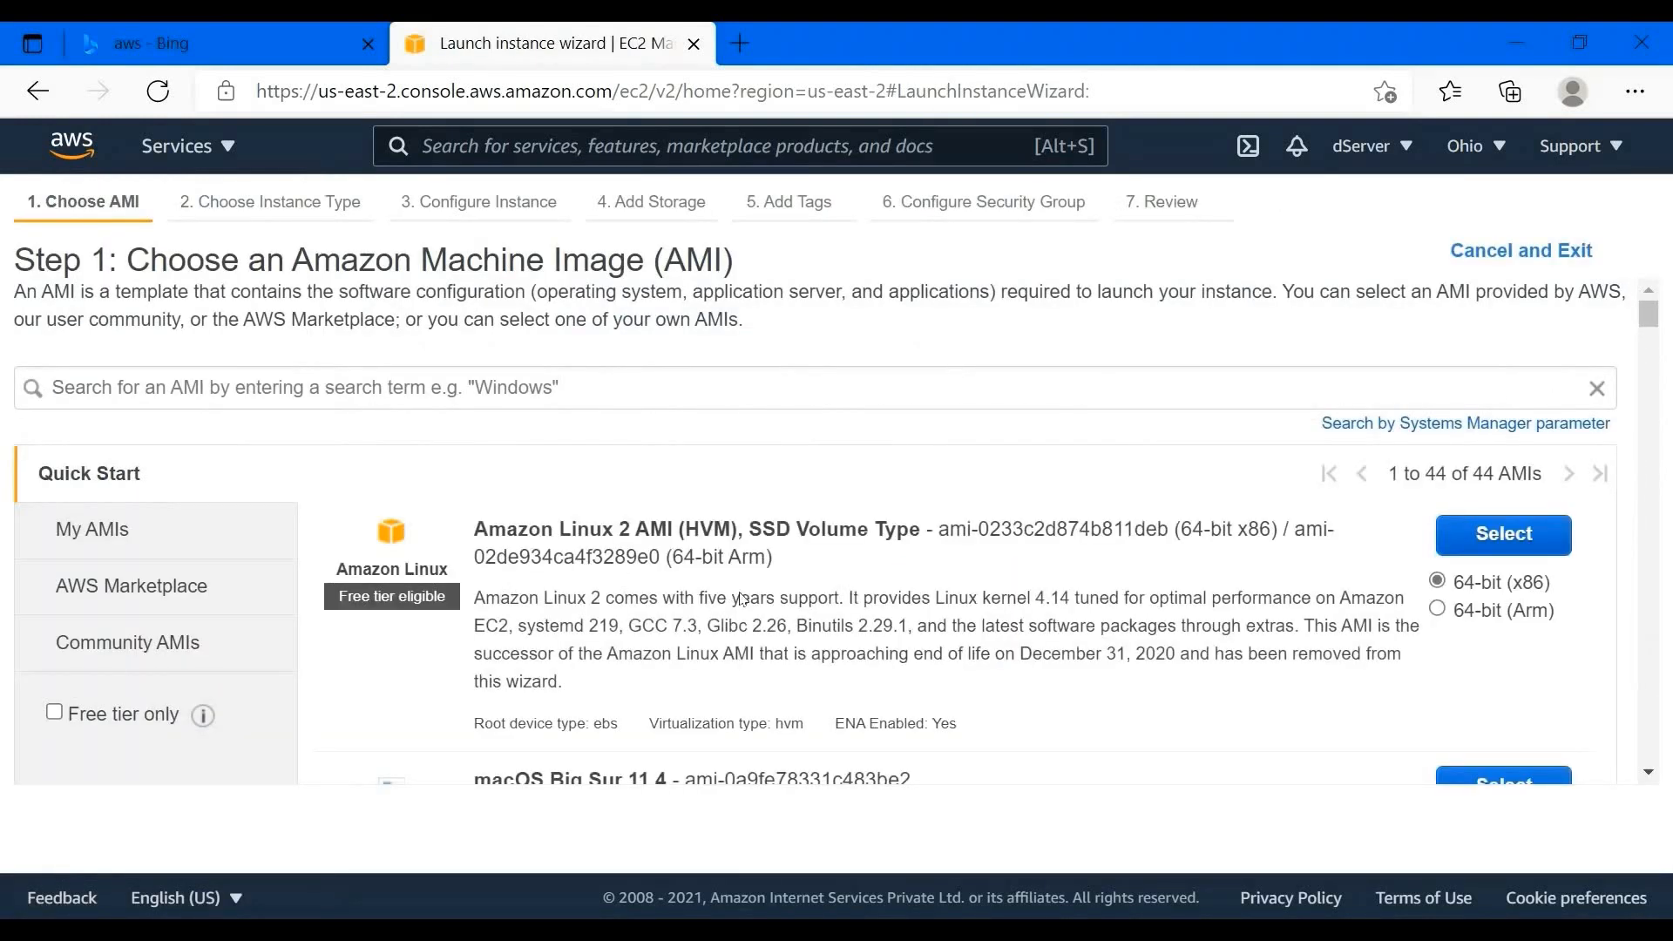
scroll(741, 600, "down", 10)
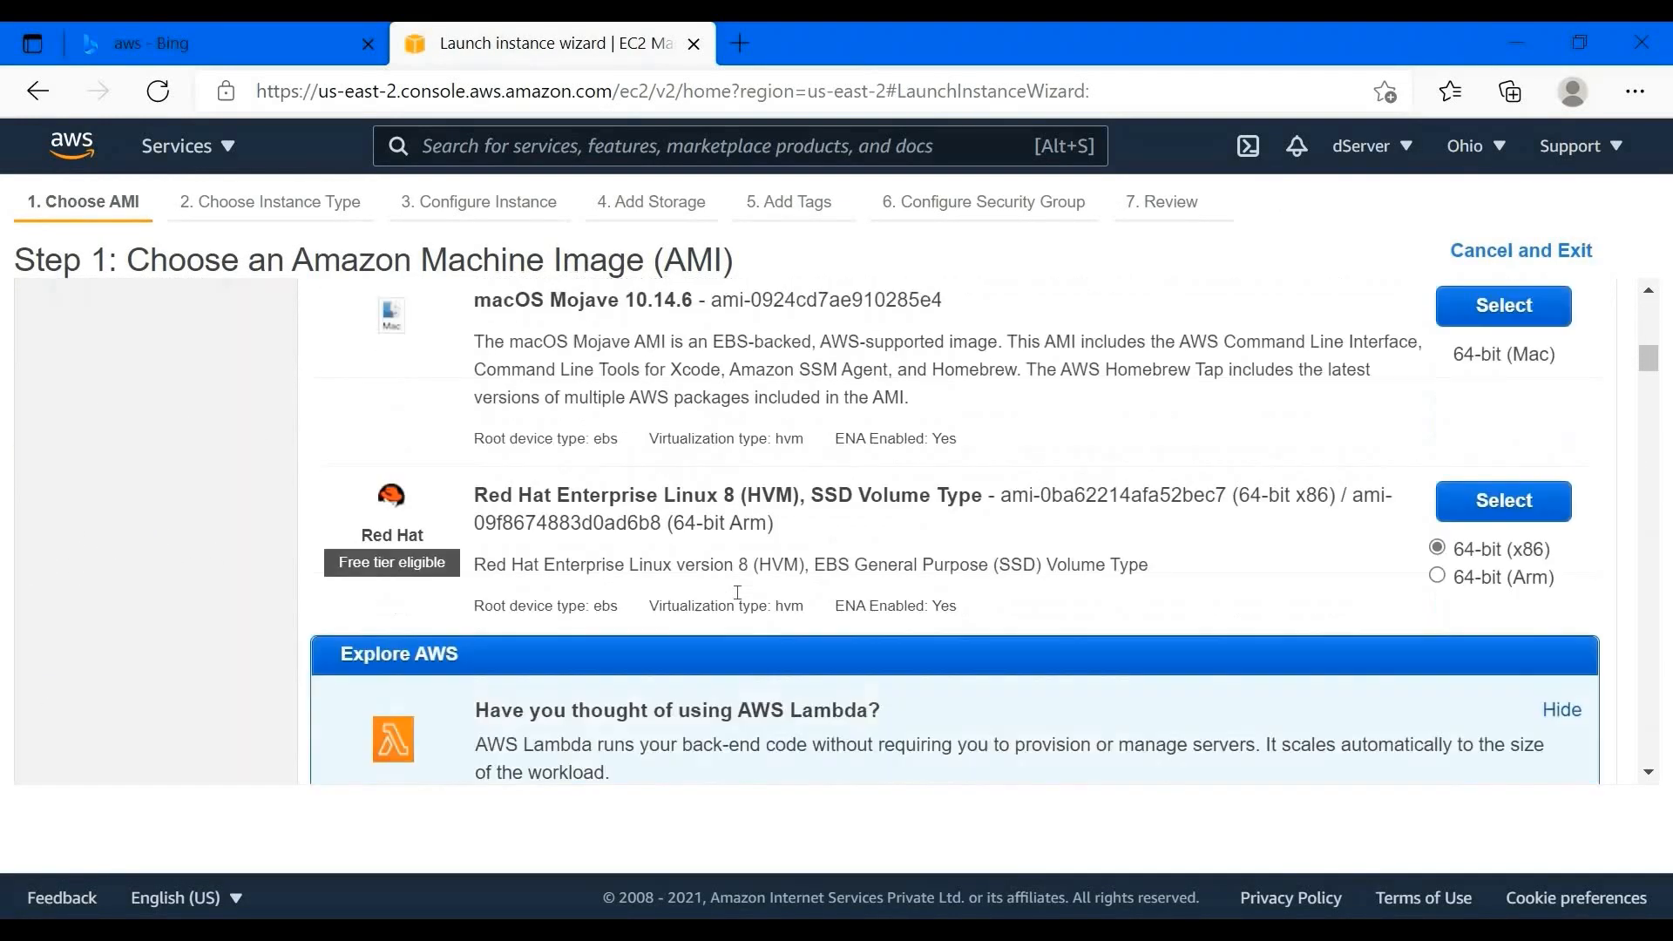
scroll(737, 592, "down", 10)
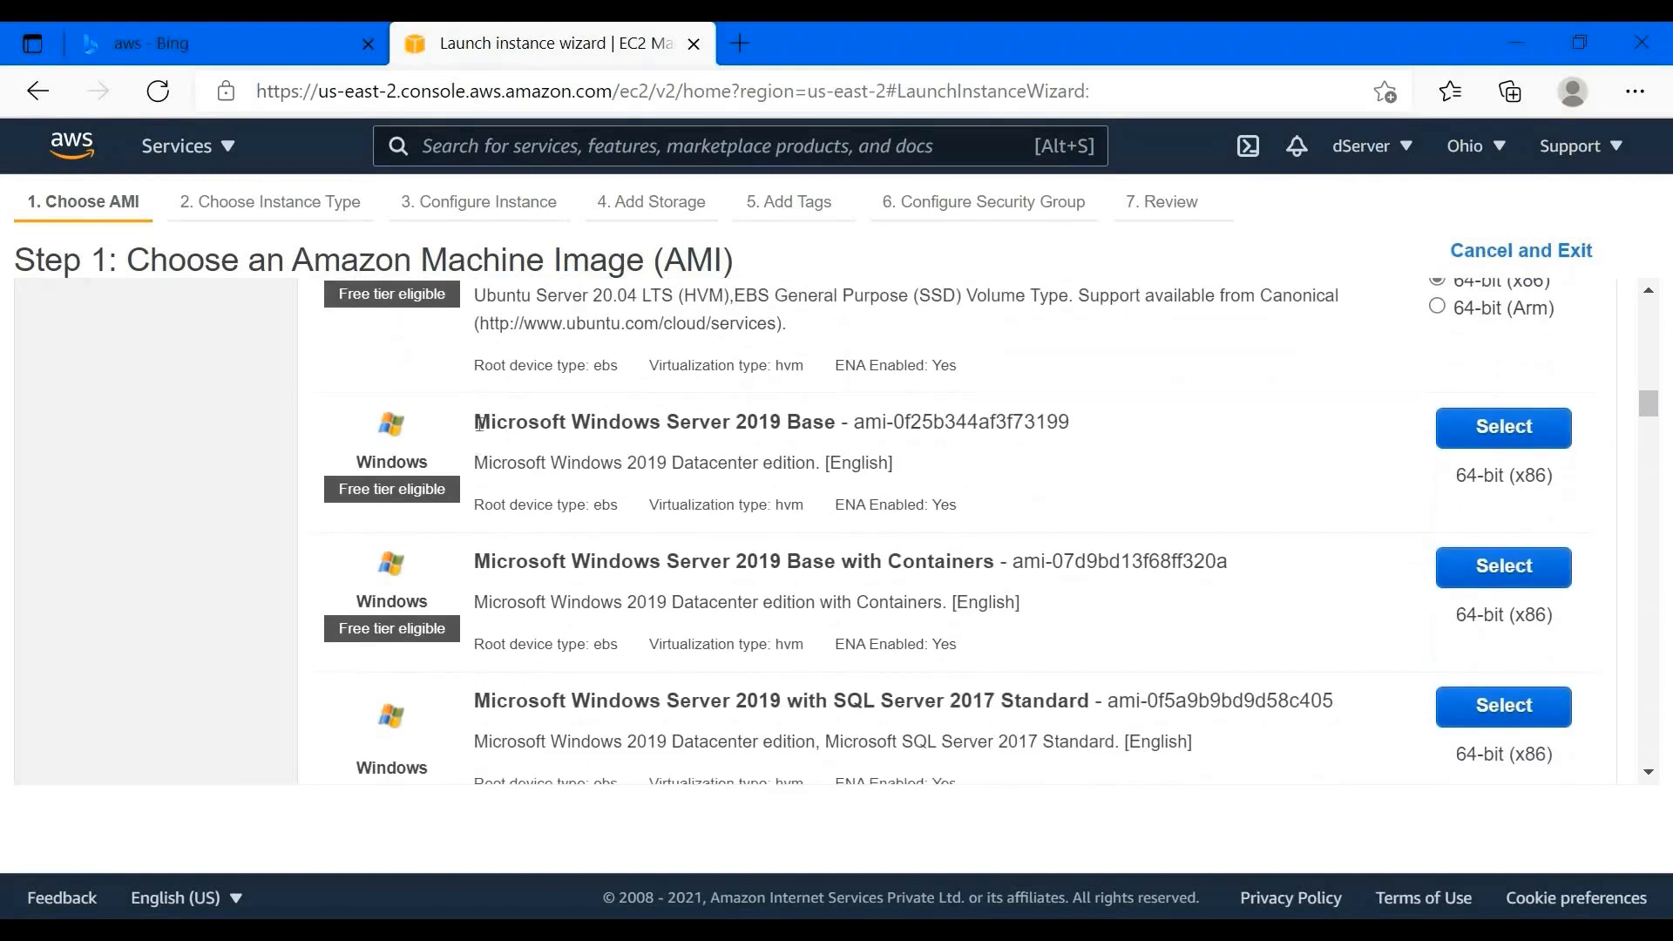
left_click_drag(475, 422, 824, 422)
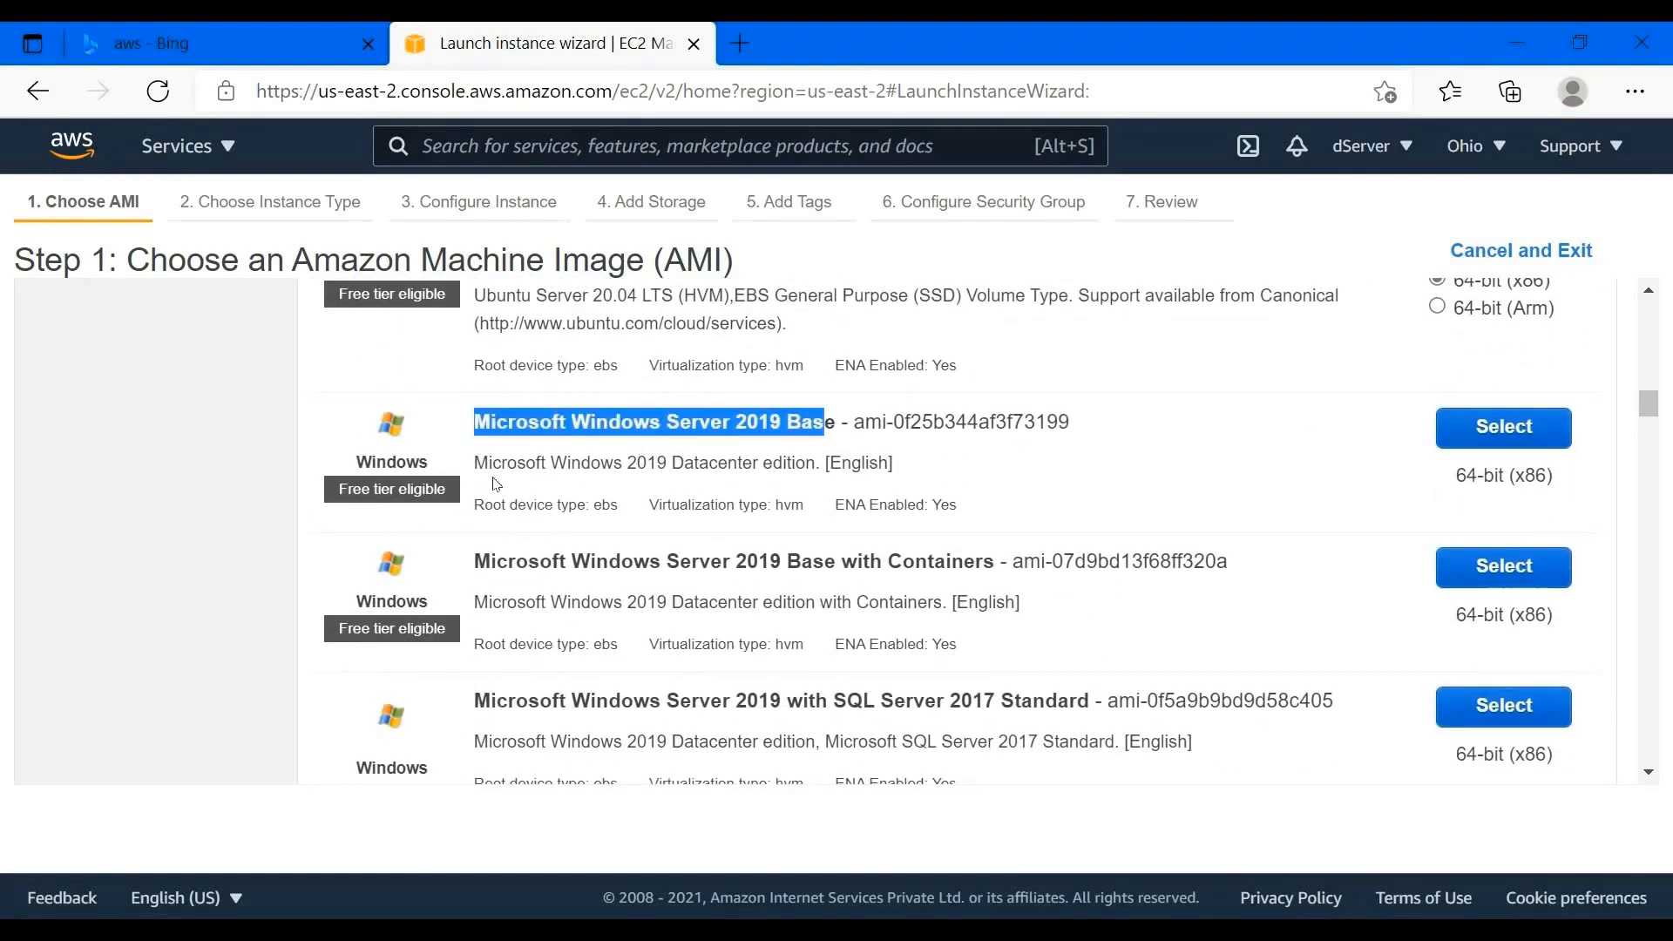
left_click_drag(340, 490, 230, 507)
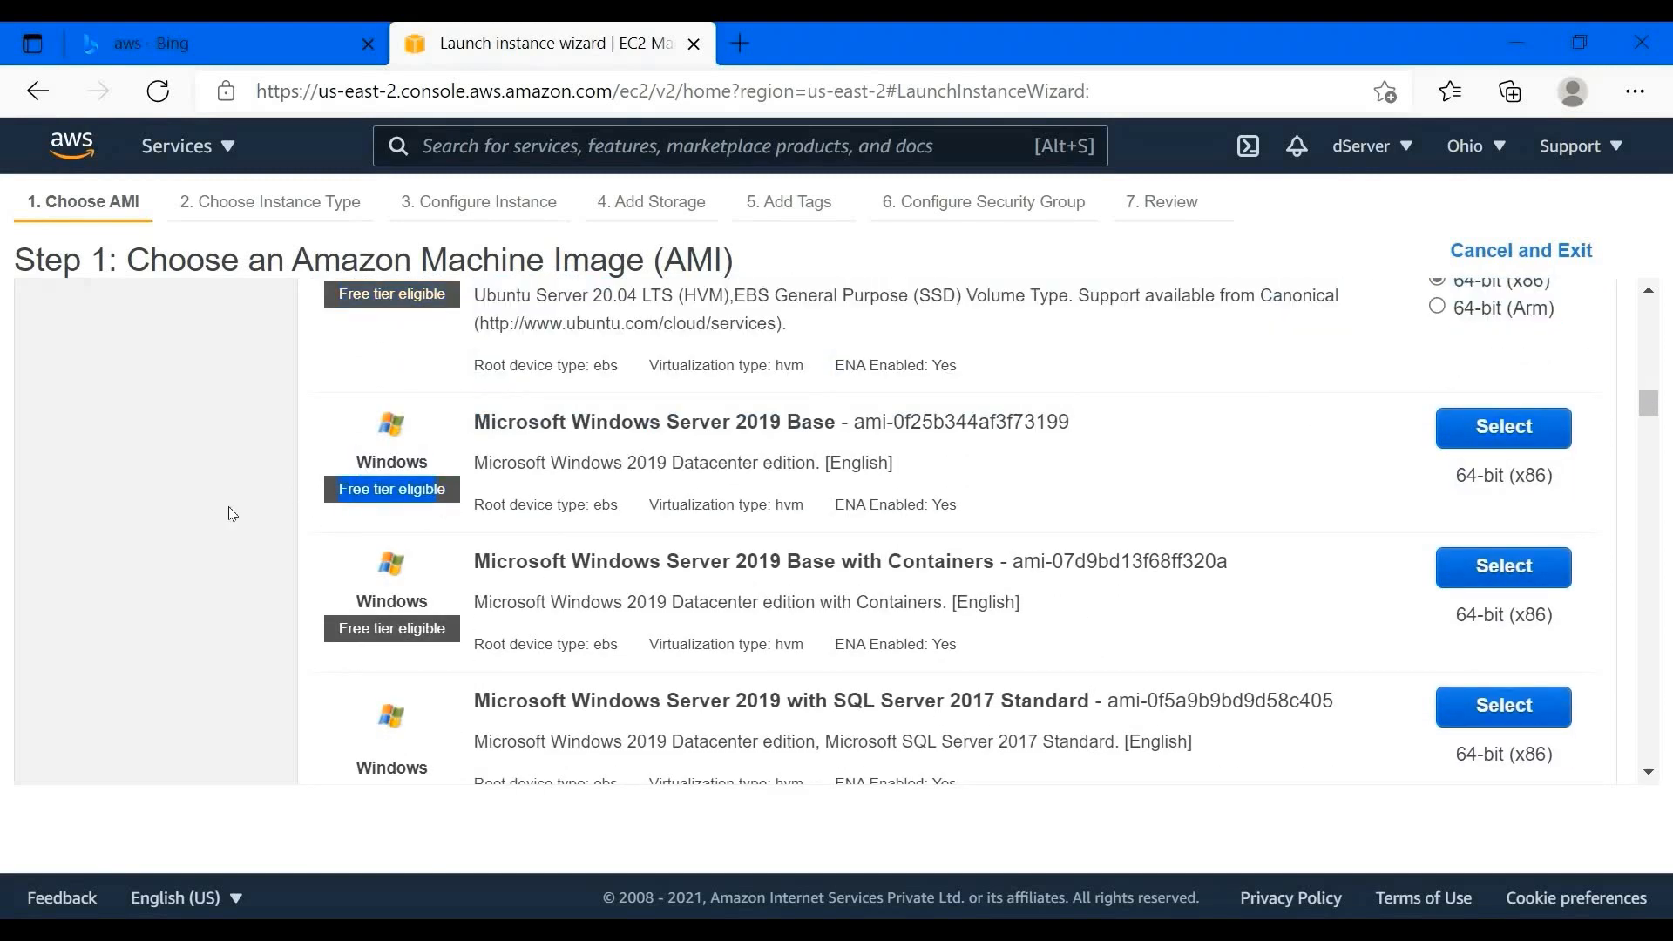
scroll(230, 507, "up", 5)
scroll(231, 513, "up", 5)
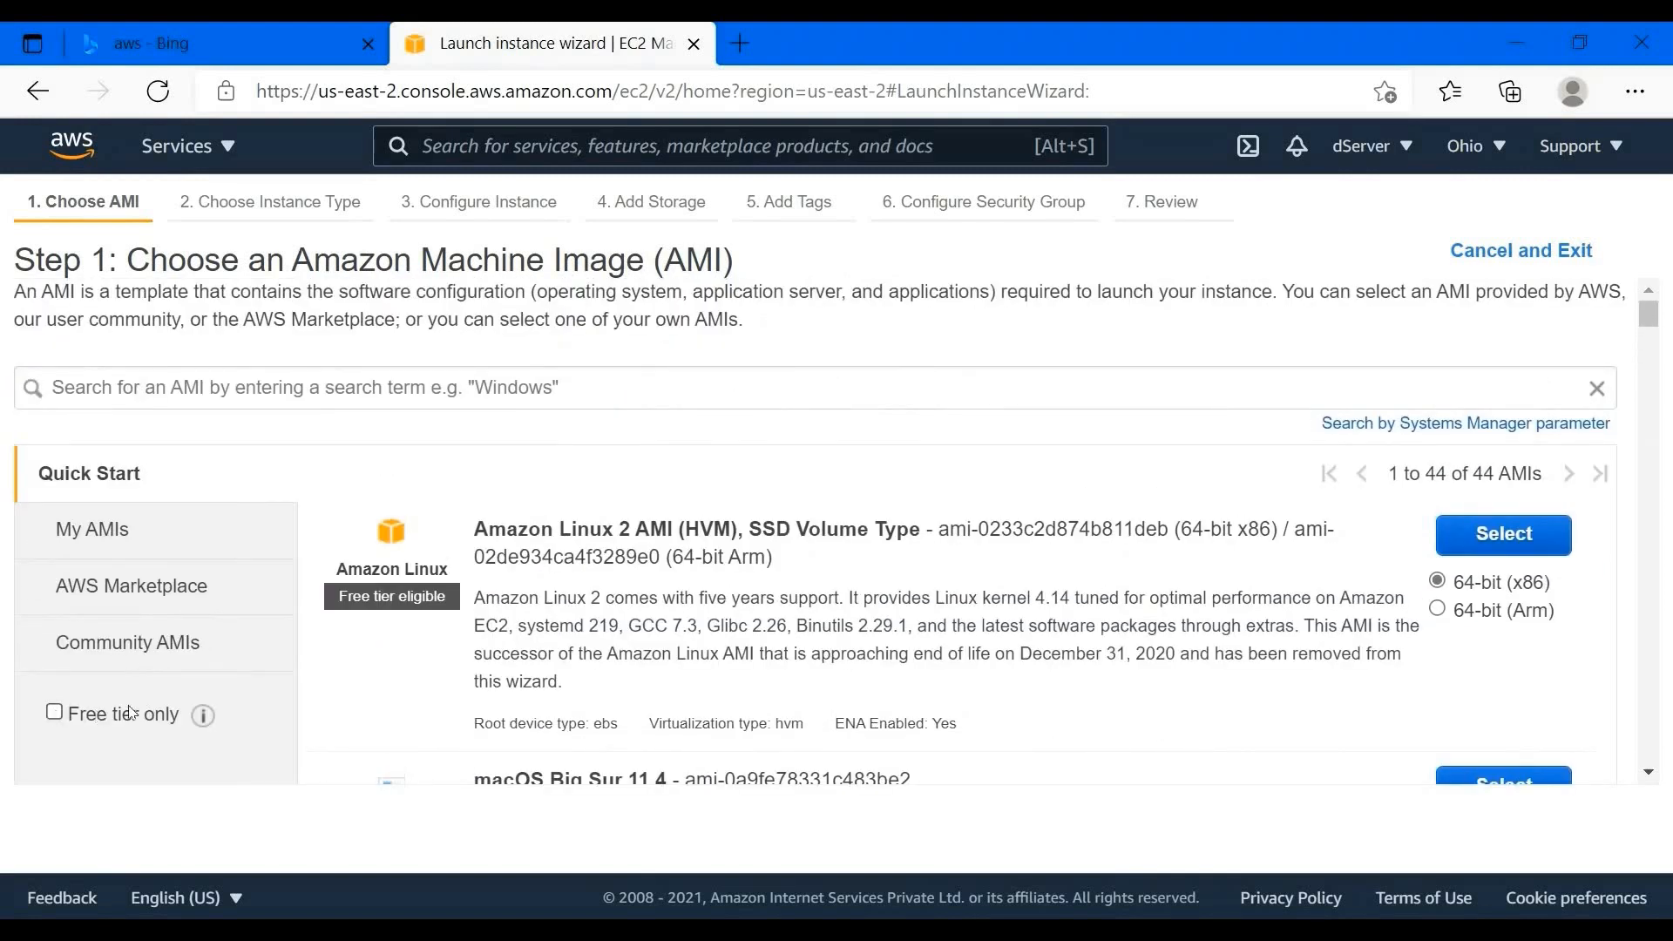
- Filter the AMIs to free tier only and find Windows Server 2019 Base again
left_click(129, 714)
scroll(593, 636, "down", 10)
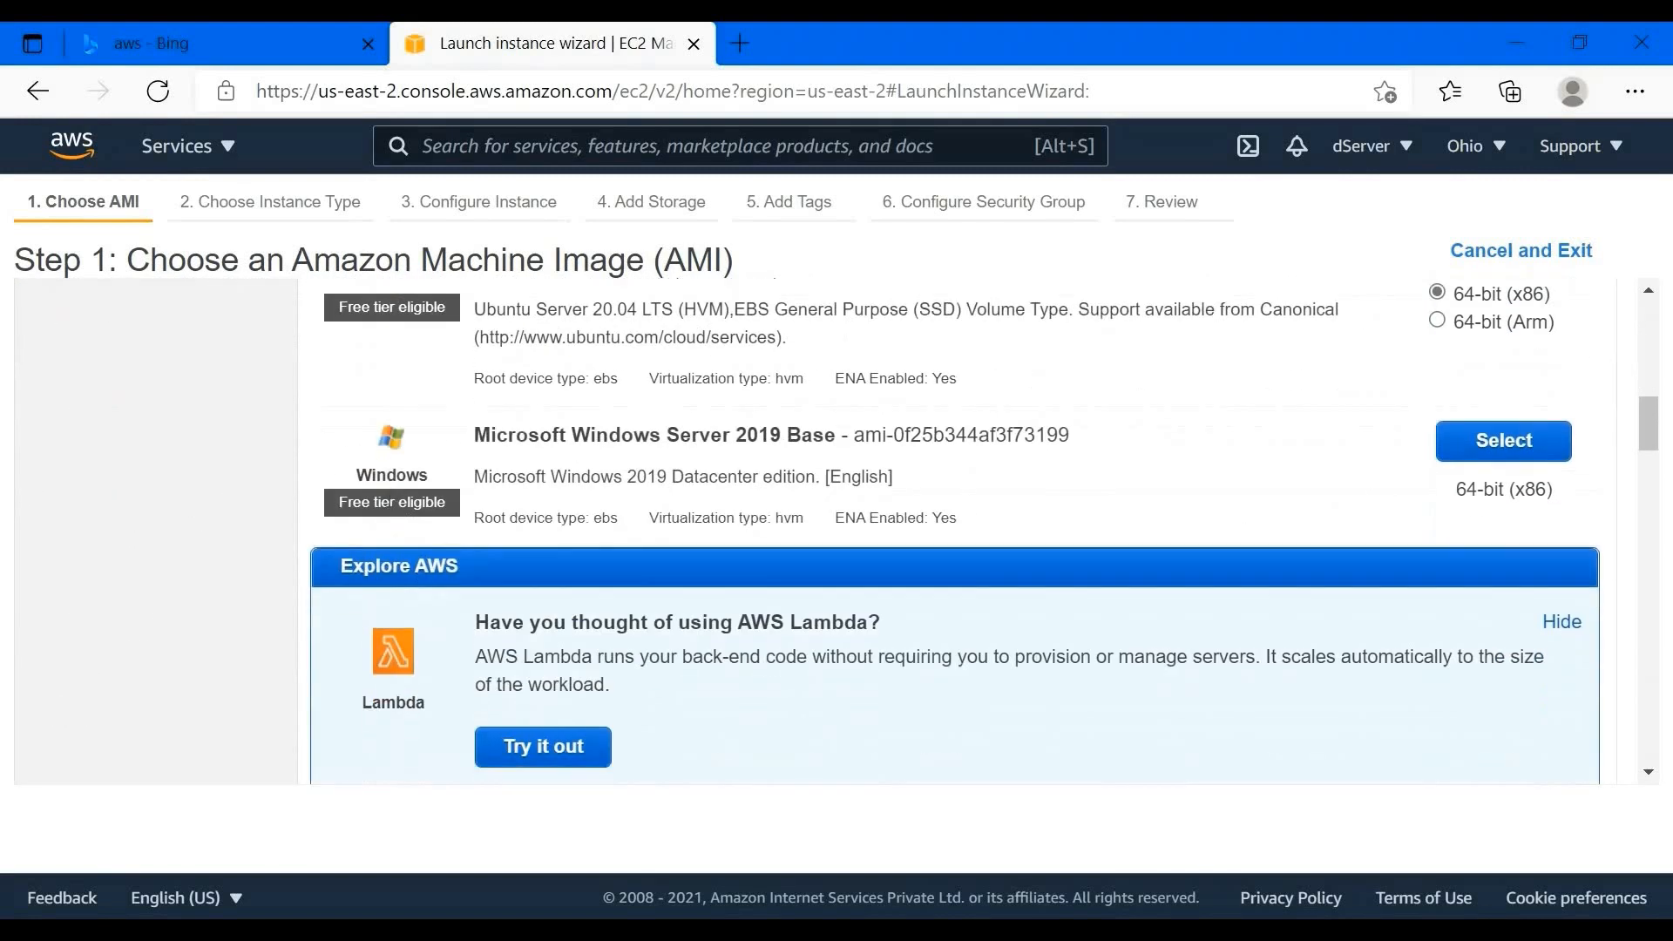
scroll(329, 443, "up", 1)
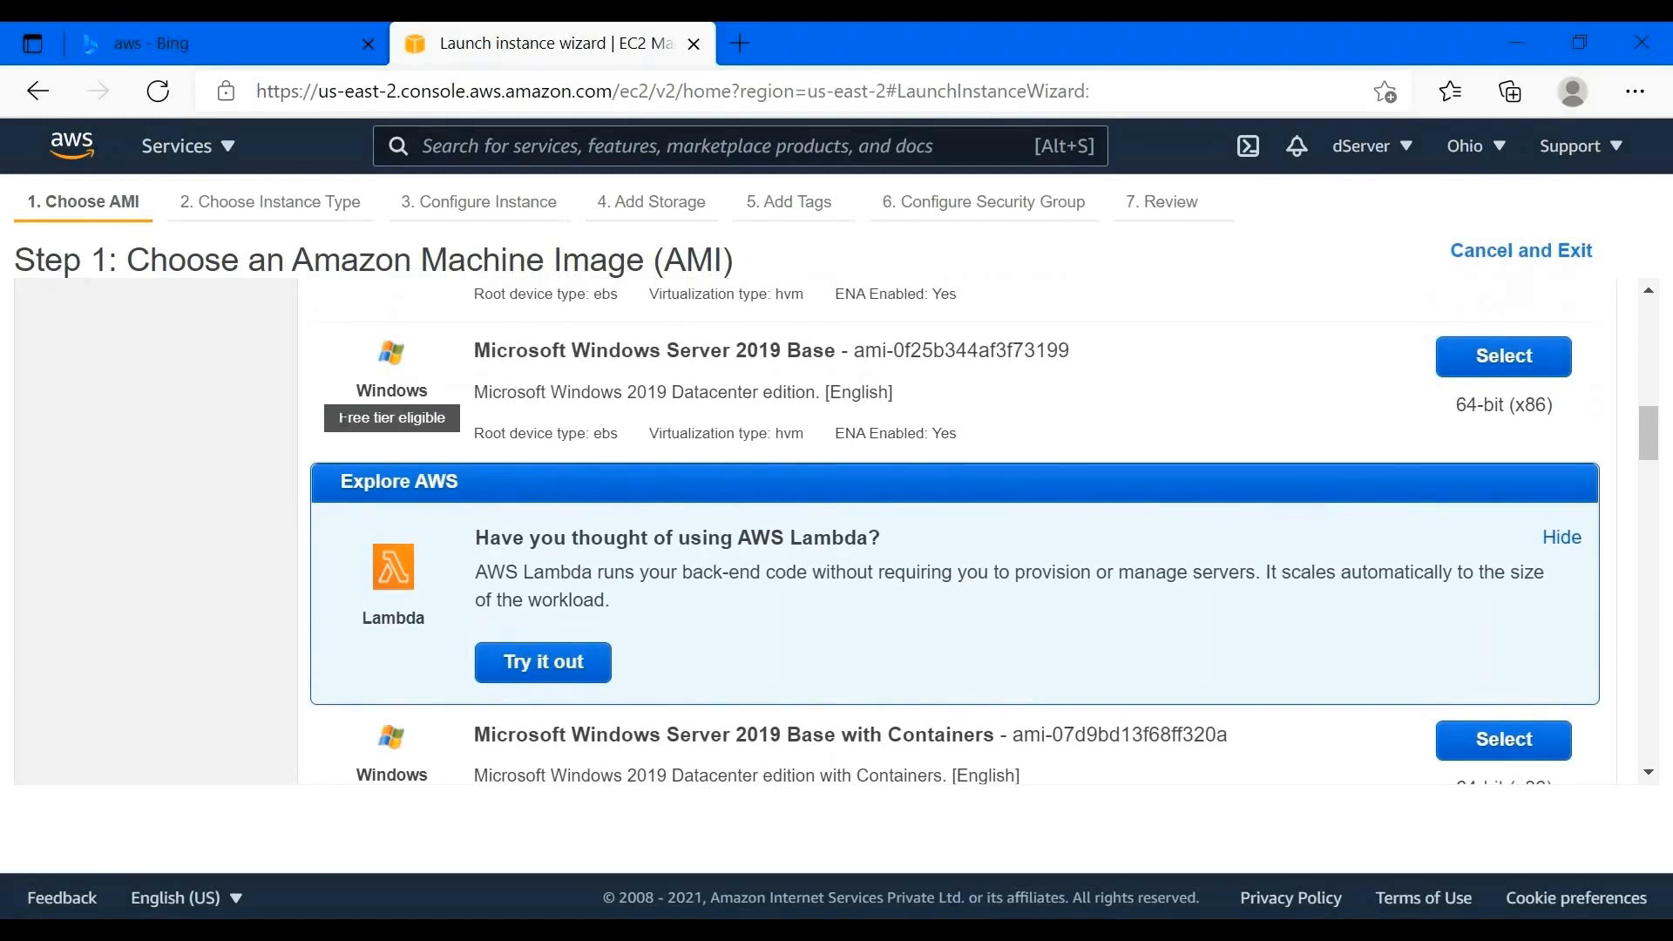
left_click_drag(340, 417, 619, 411)
left_click_drag(1041, 348, 528, 352)
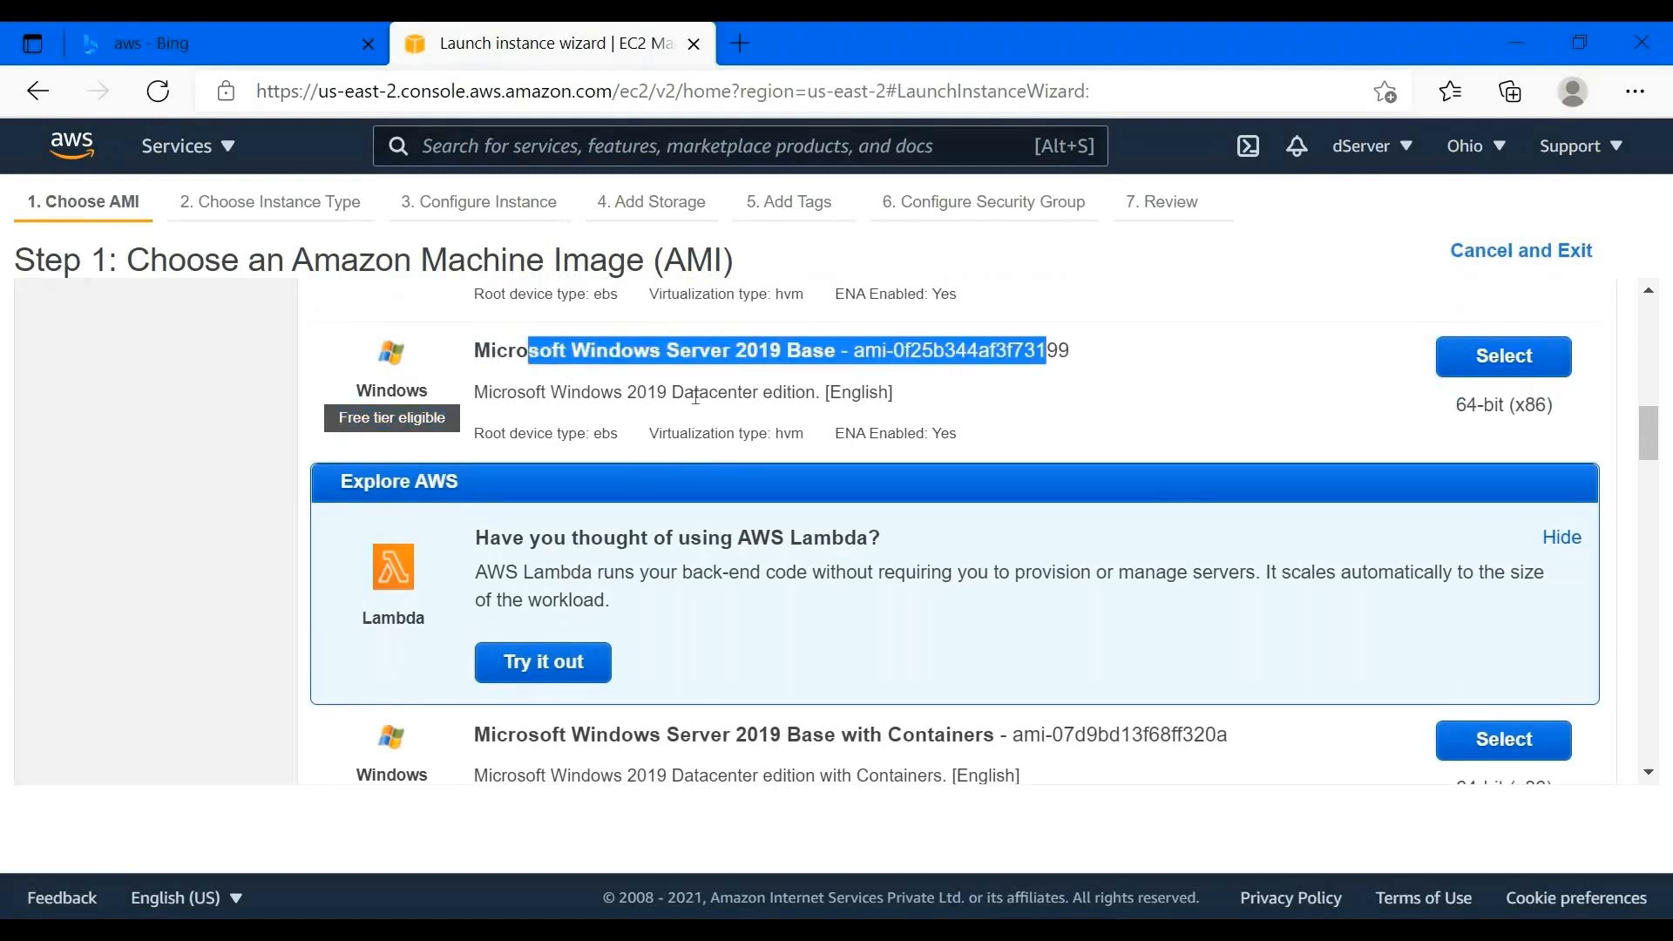
scroll(695, 406, "down", 1)
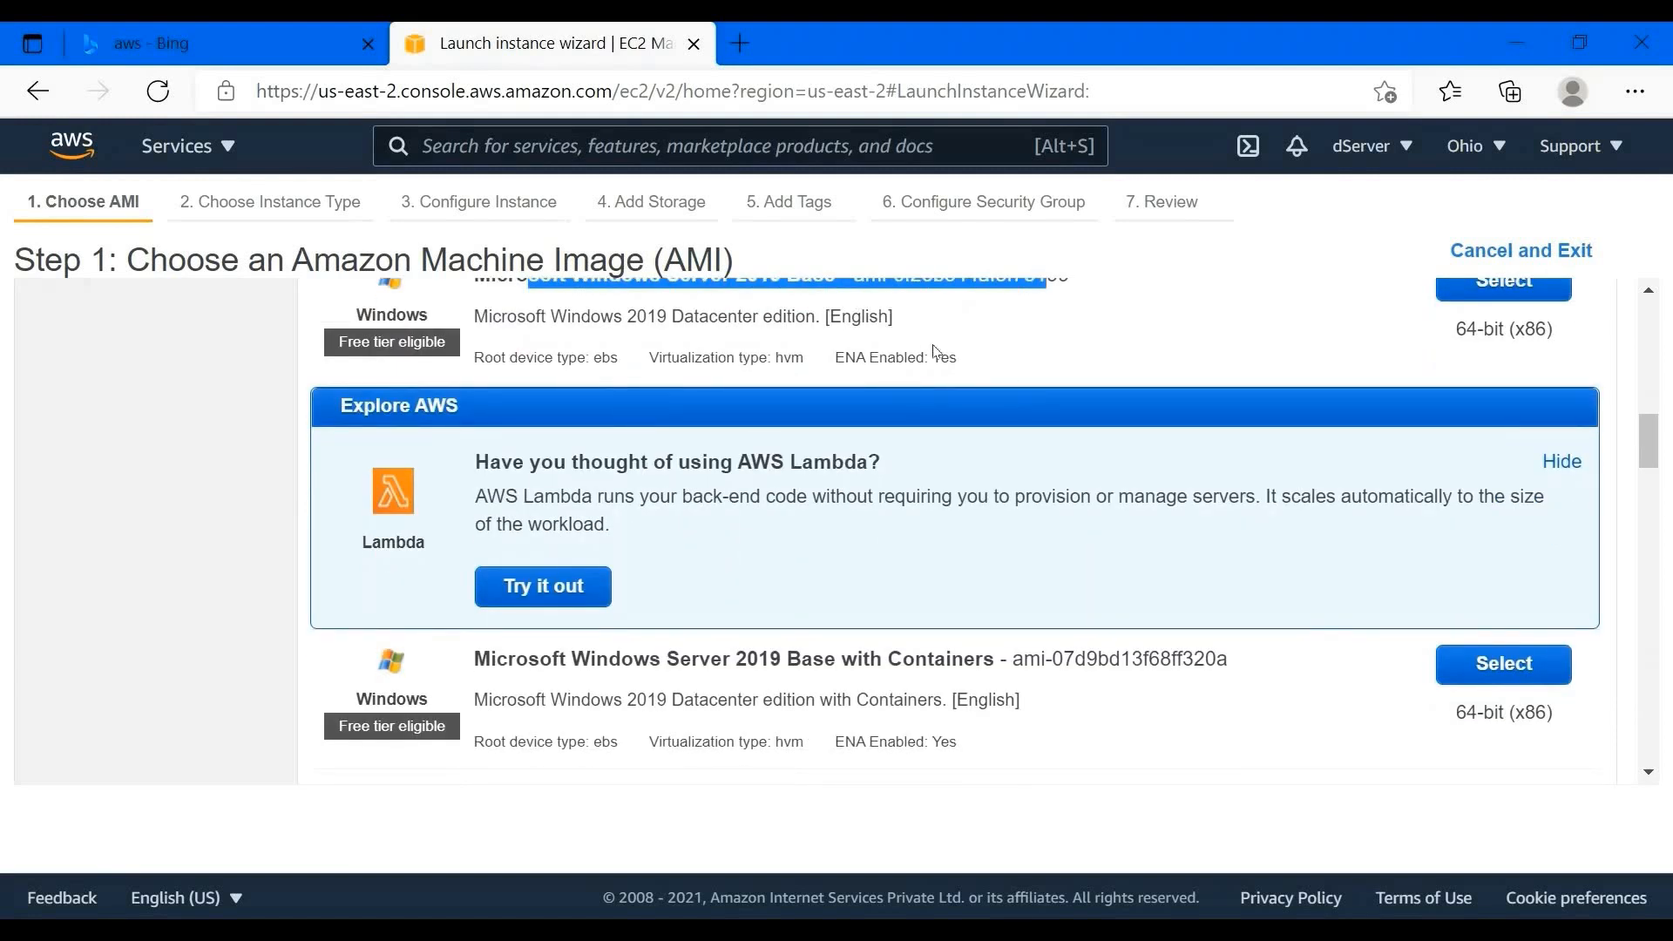
scroll(1127, 359, "up", 1)
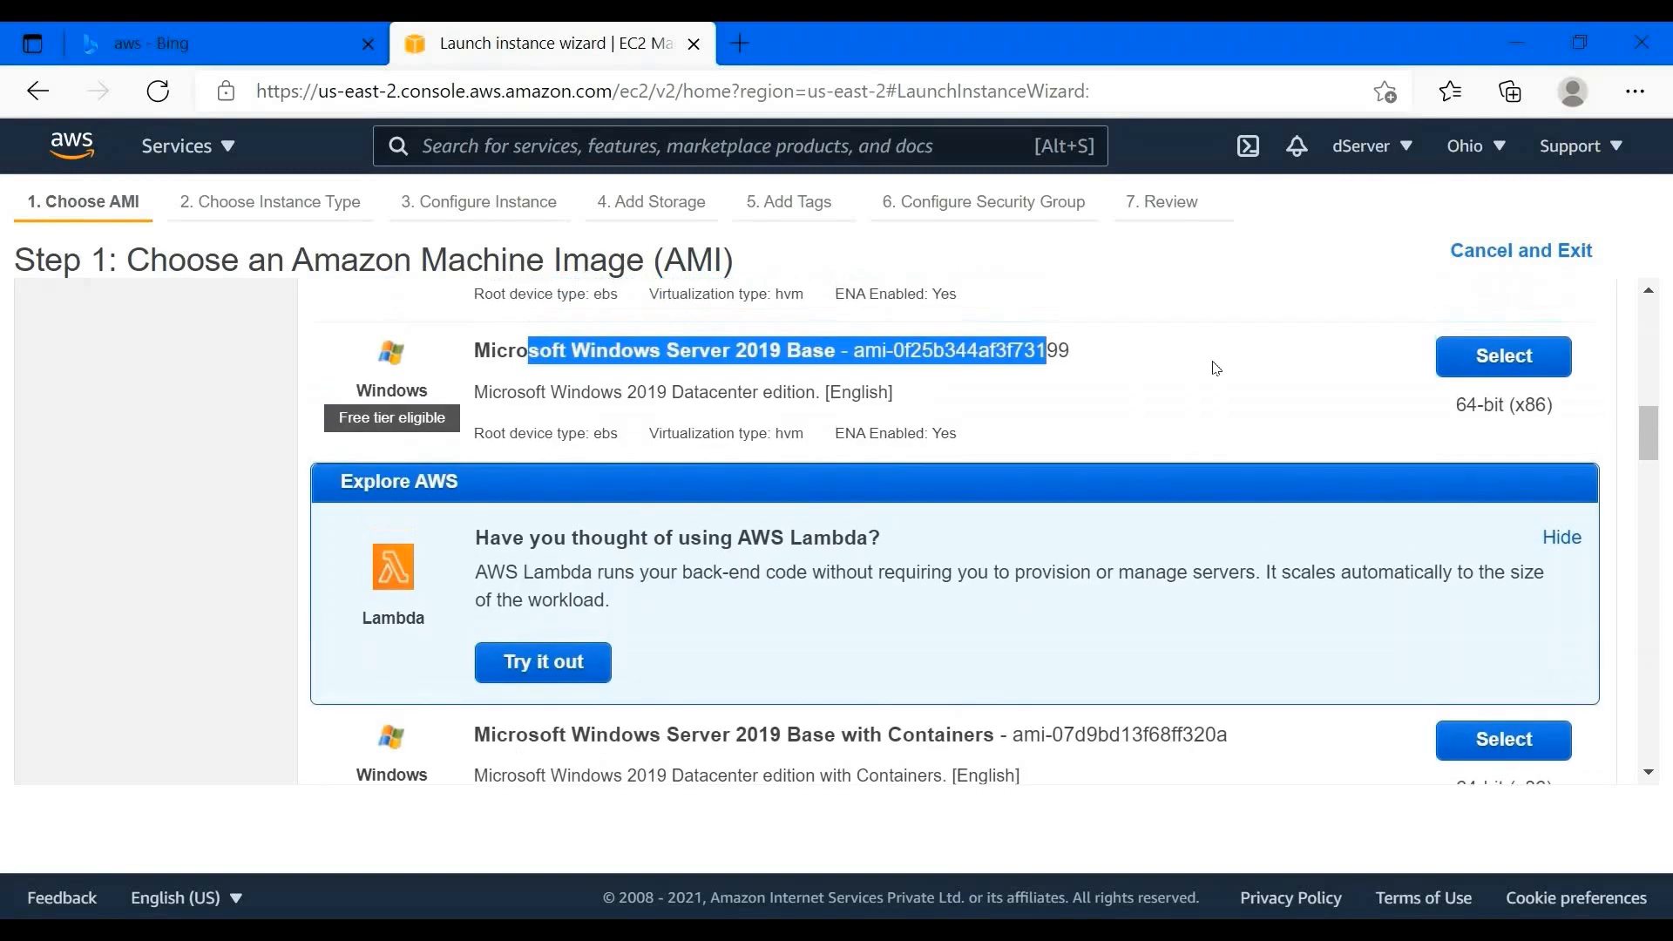
left_click(478, 383)
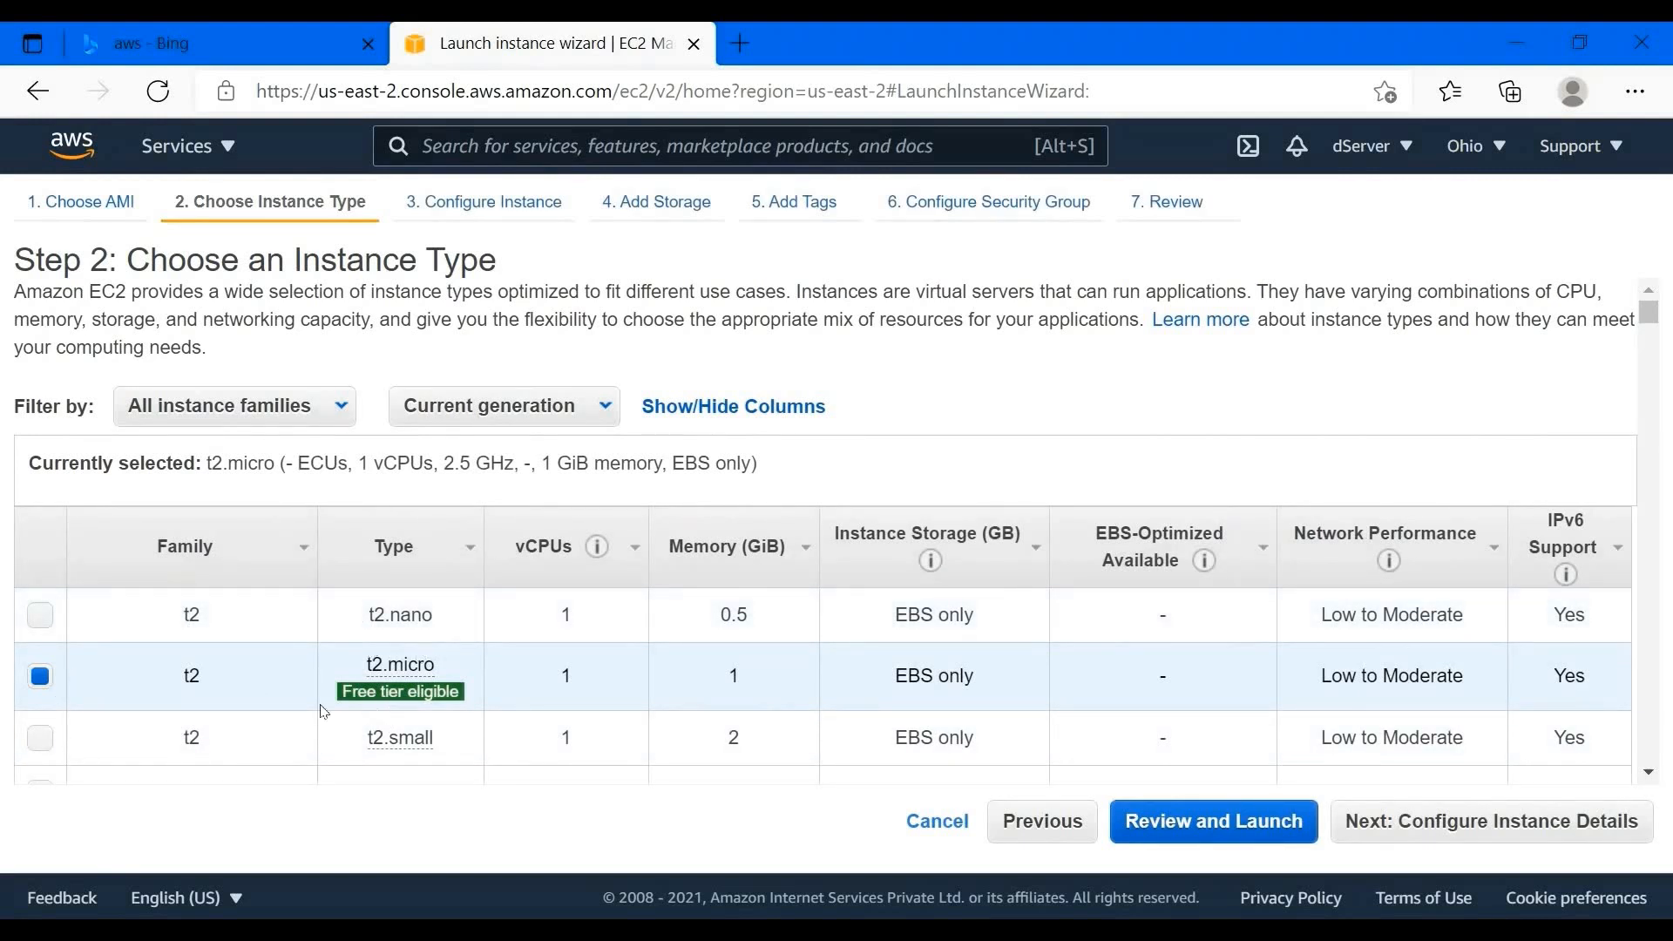
- Review the selected t2.micro type, its 1 GiB memory and the T2 CPU-credits note
mouse_move(362, 668)
left_click_drag(362, 668, 438, 671)
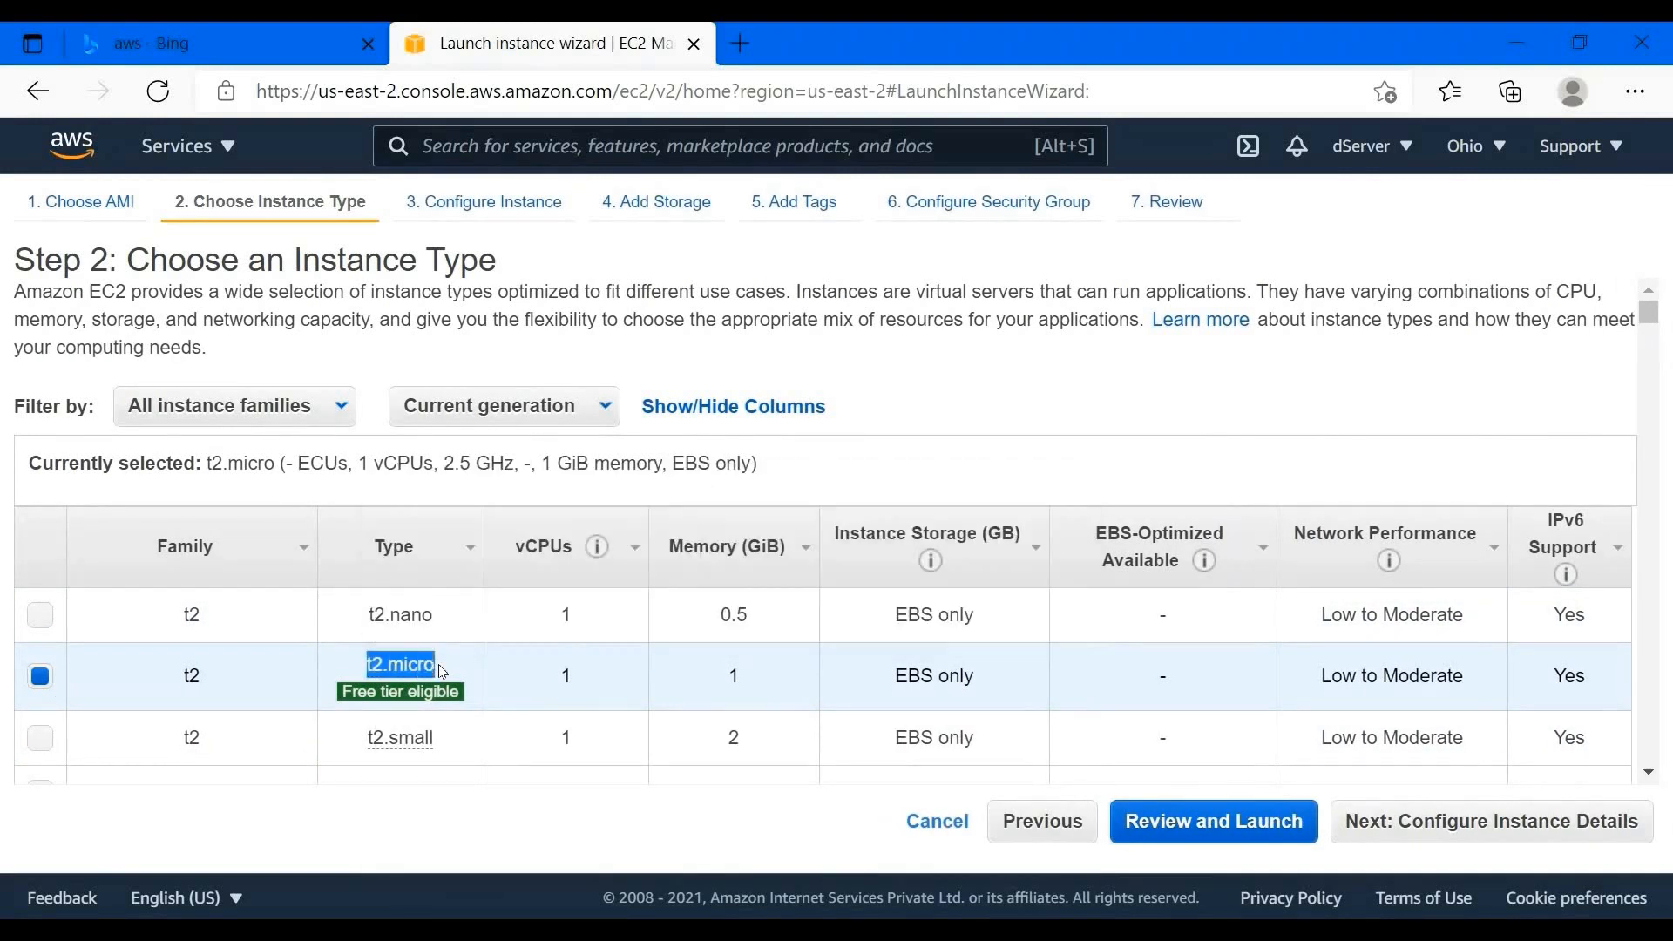
mouse_move(402, 666)
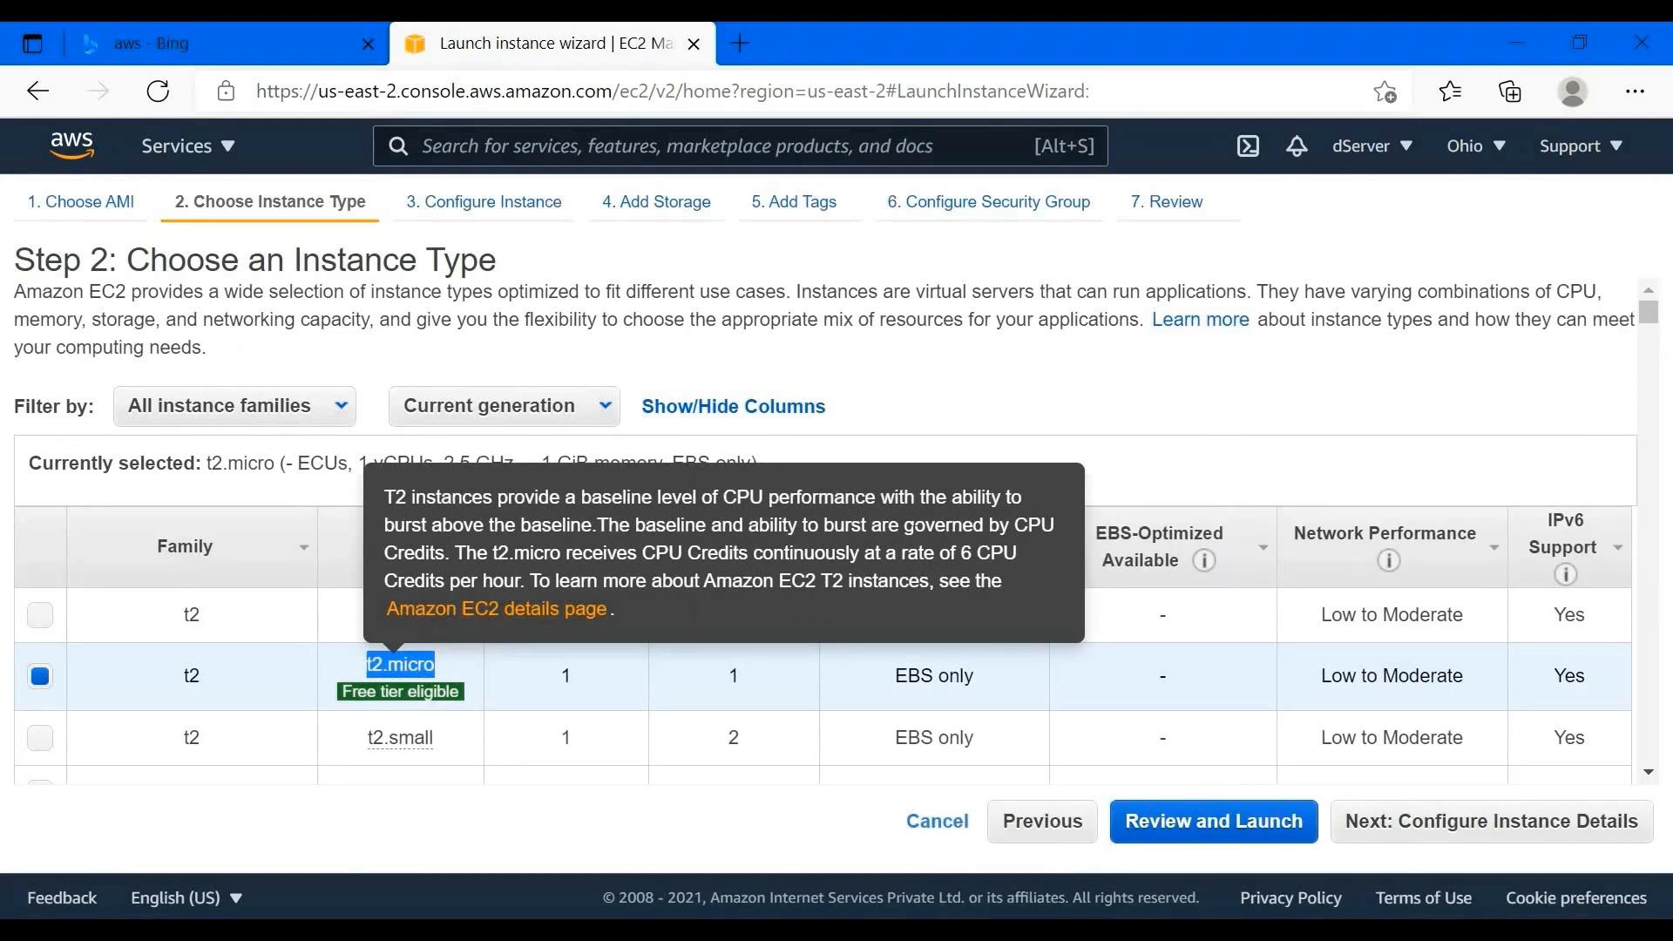
left_click_drag(477, 554, 597, 621)
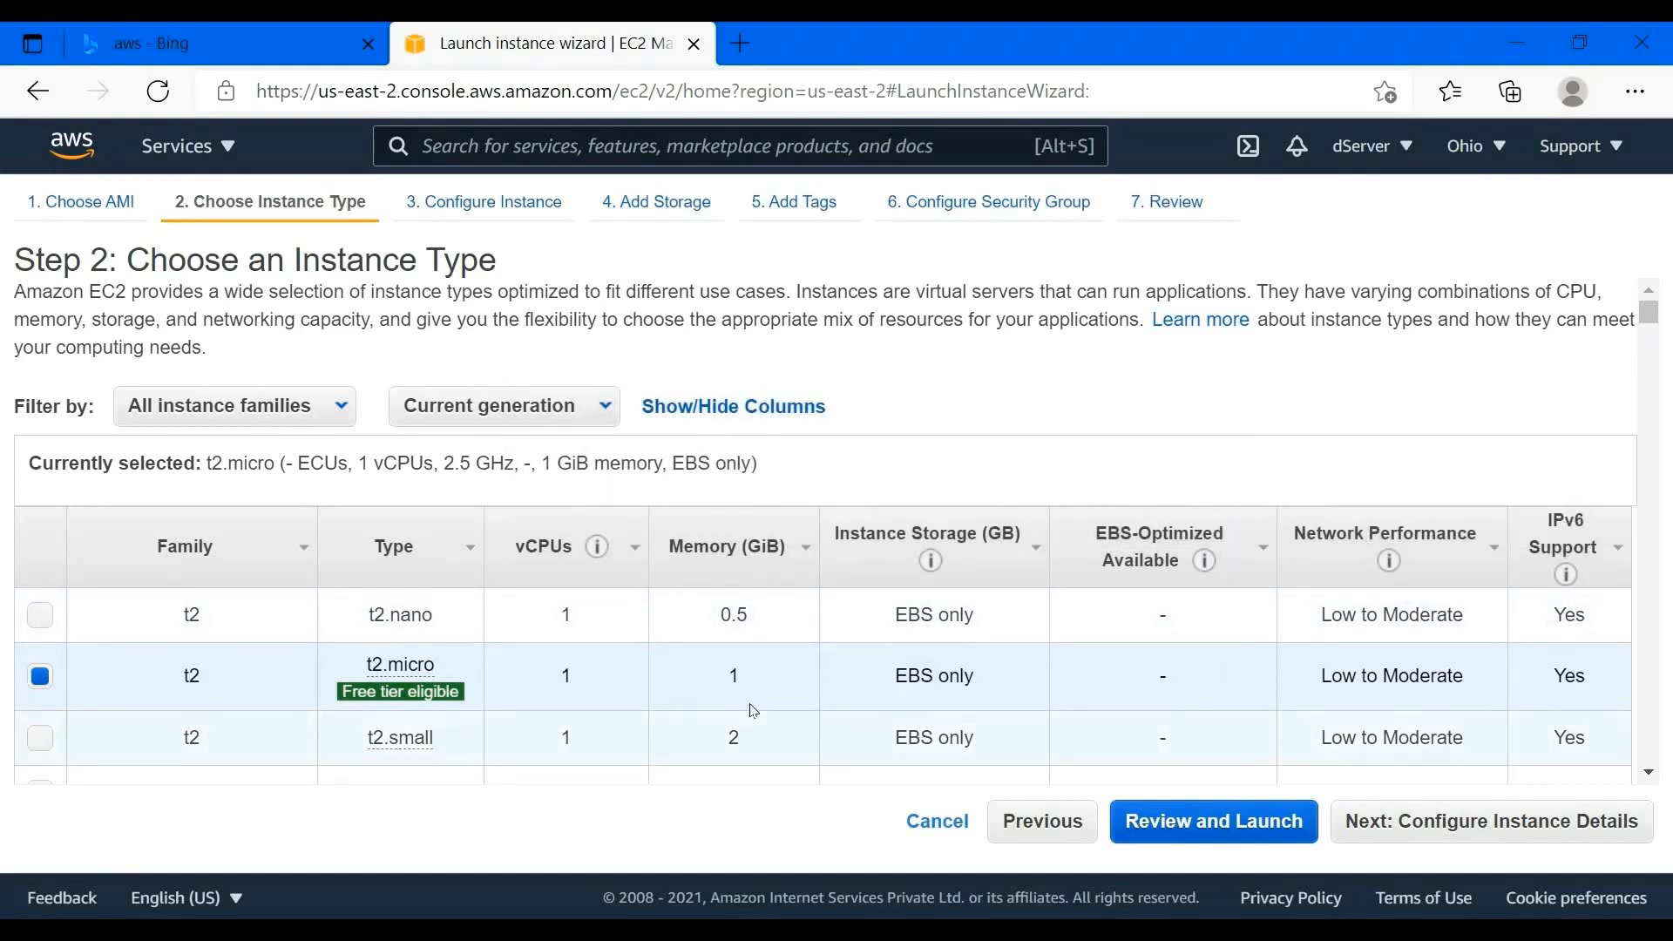
scroll(720, 698, "down", 3)
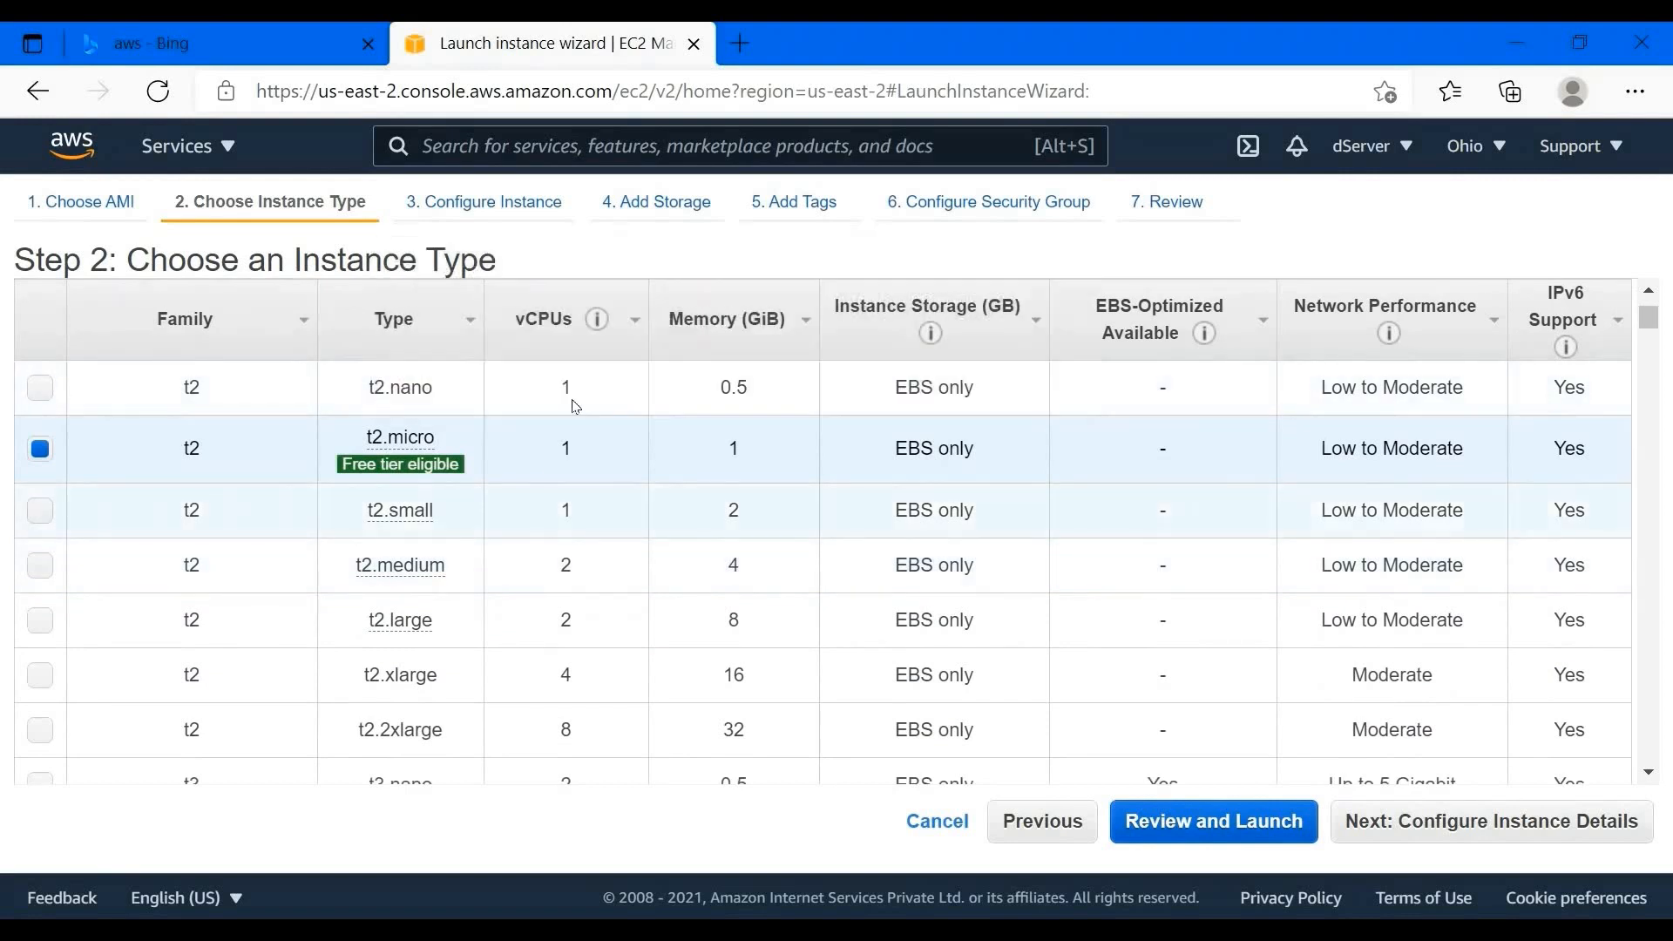
double_click(751, 452)
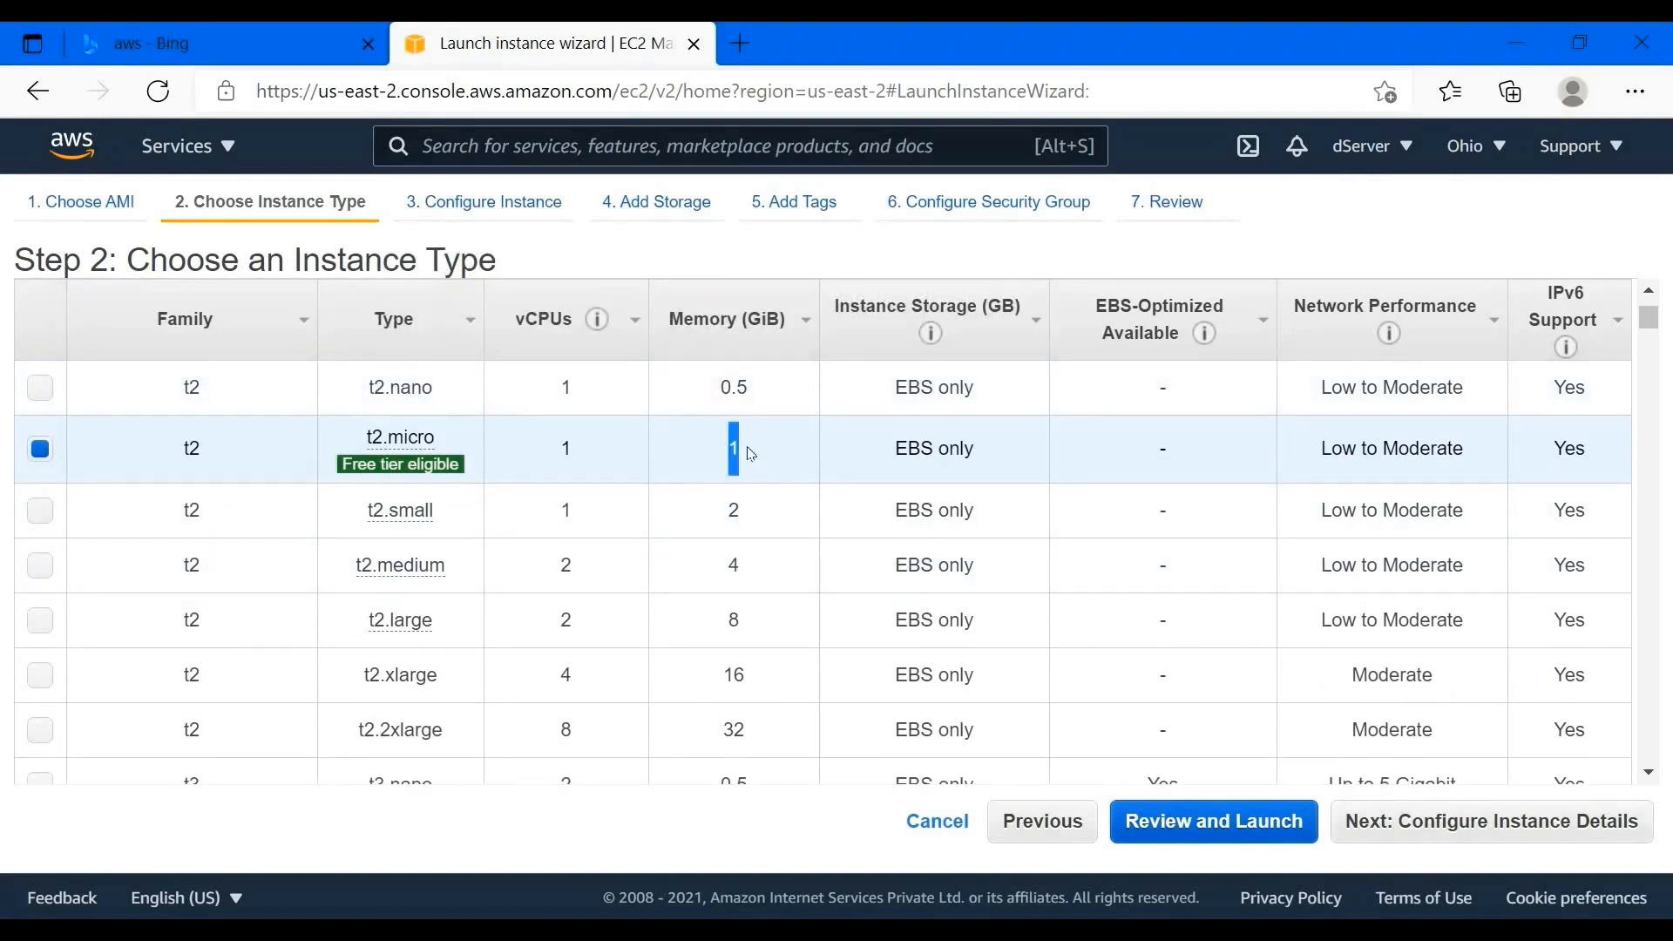
left_click(752, 453)
- Sort instance types by memory and inspect the largest, u-6tb1.112xlarge with 100 Gigabit networking
key("ctrl+f")
left_click(747, 737)
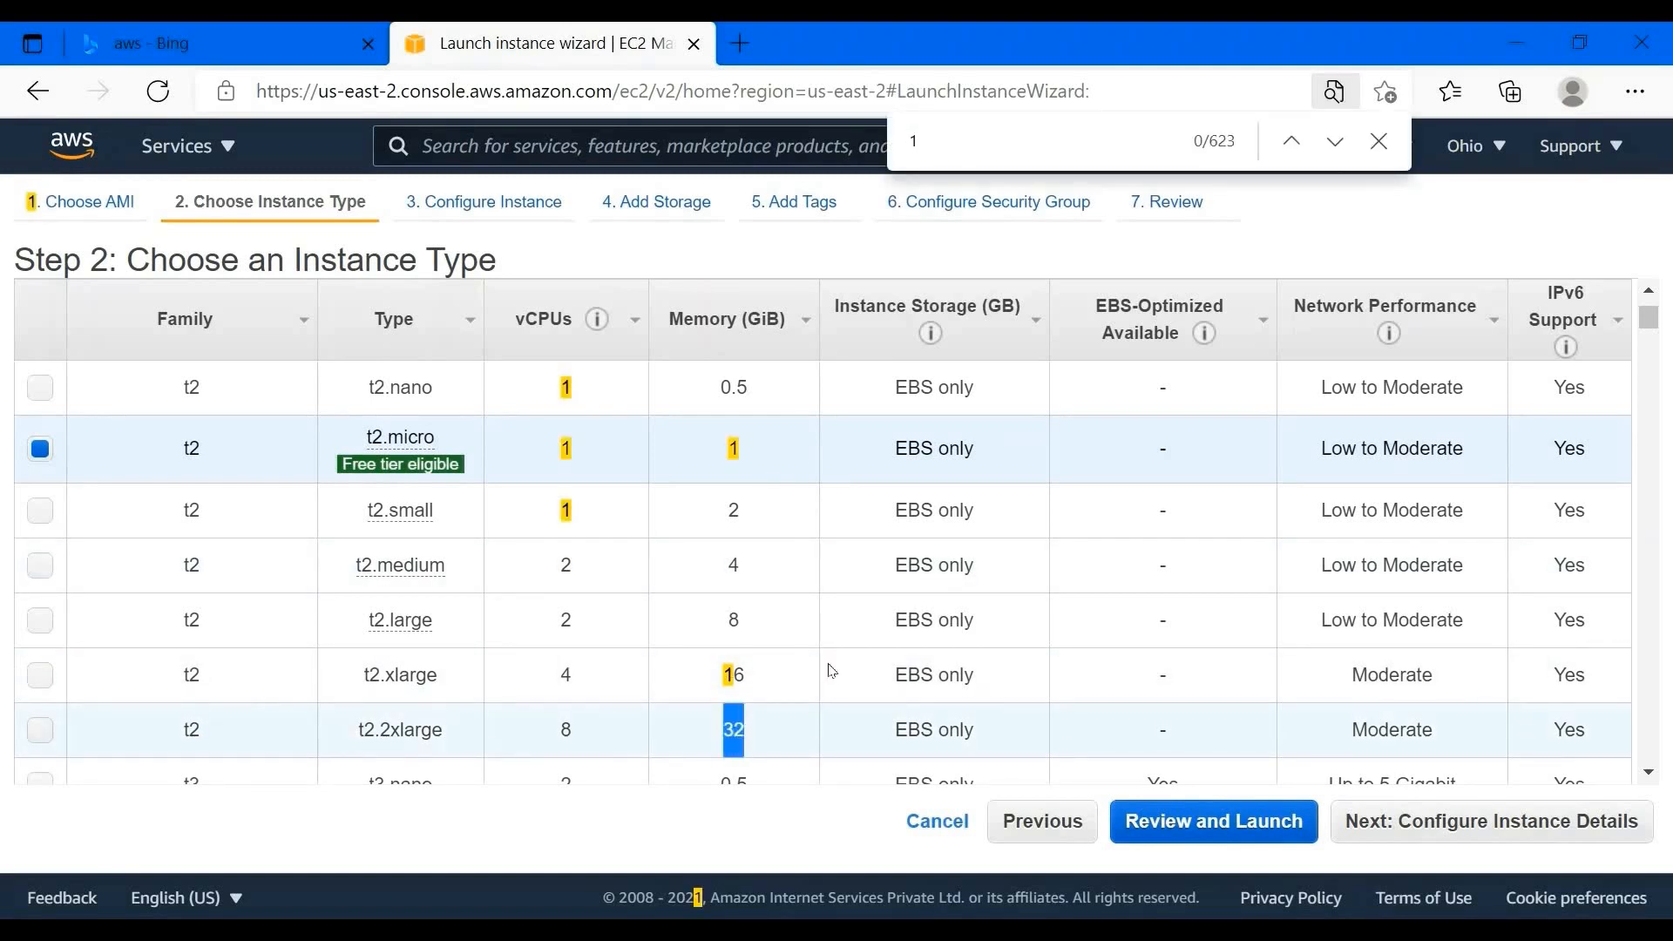
left_click(795, 327)
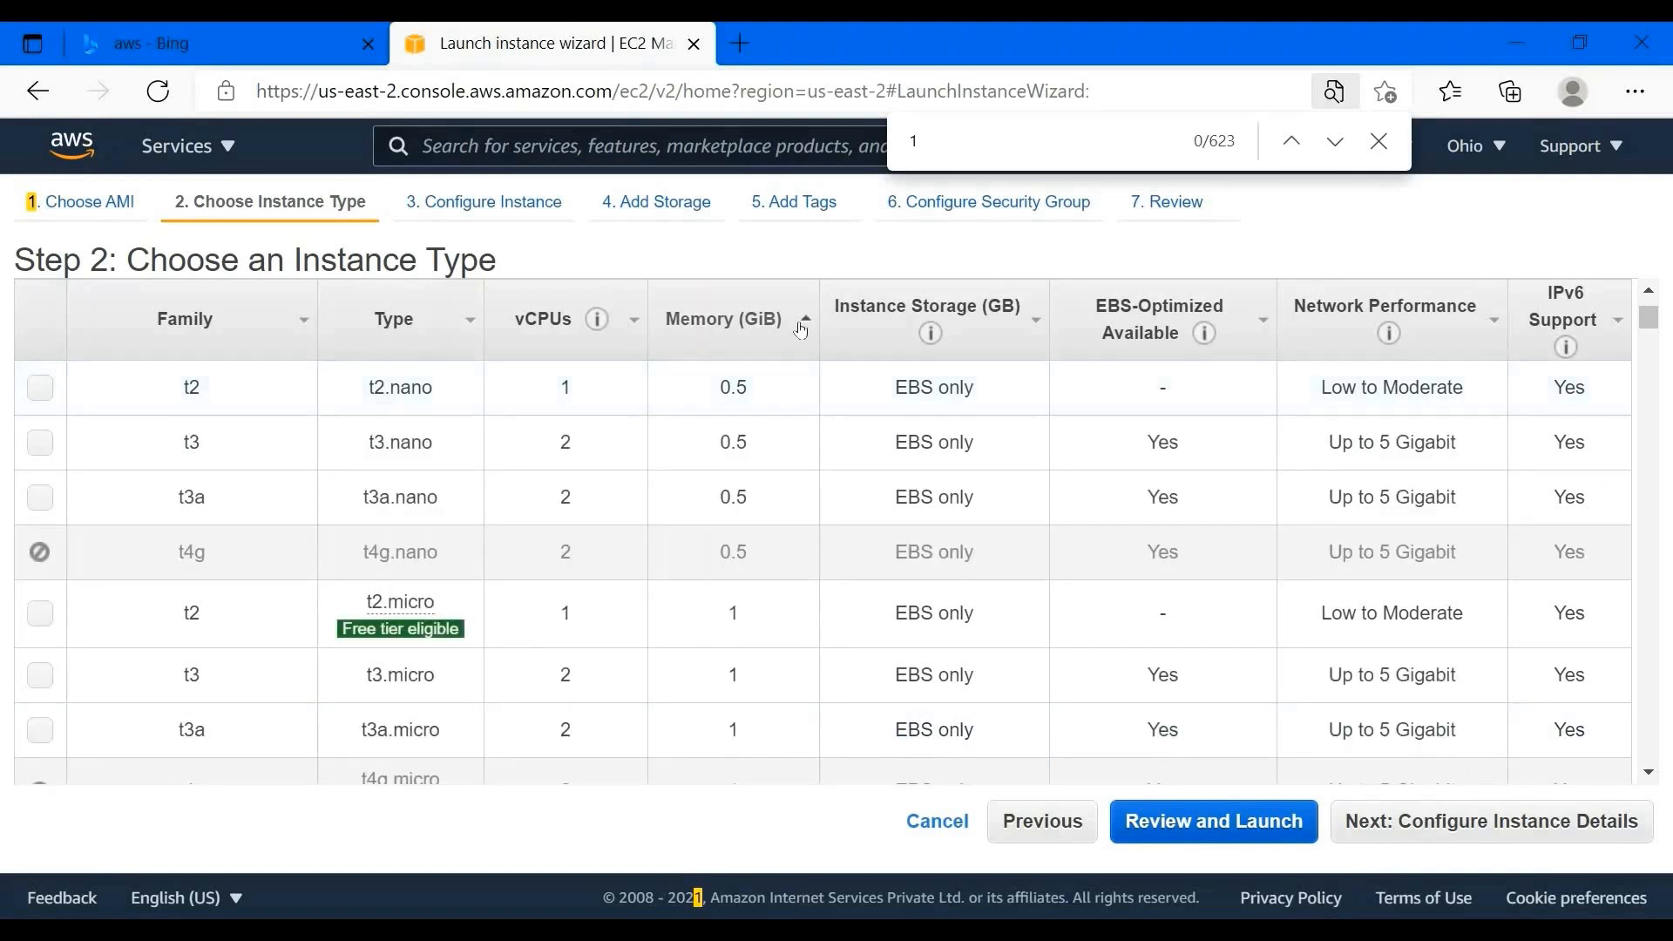
left_click(795, 341)
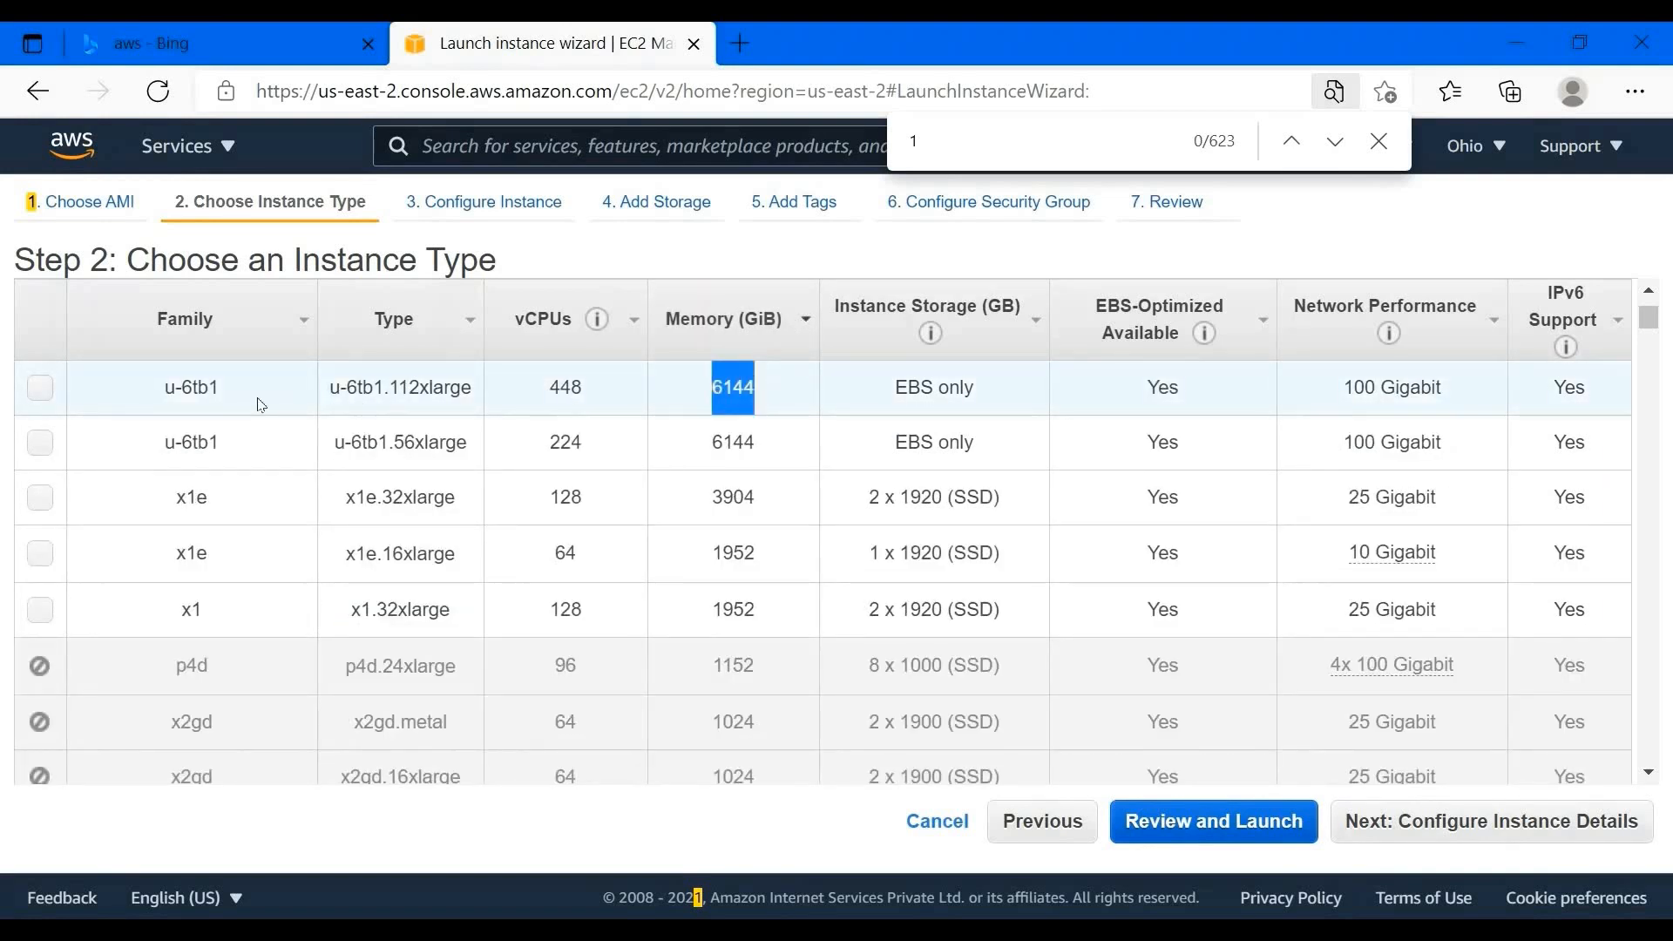
left_click(39, 387)
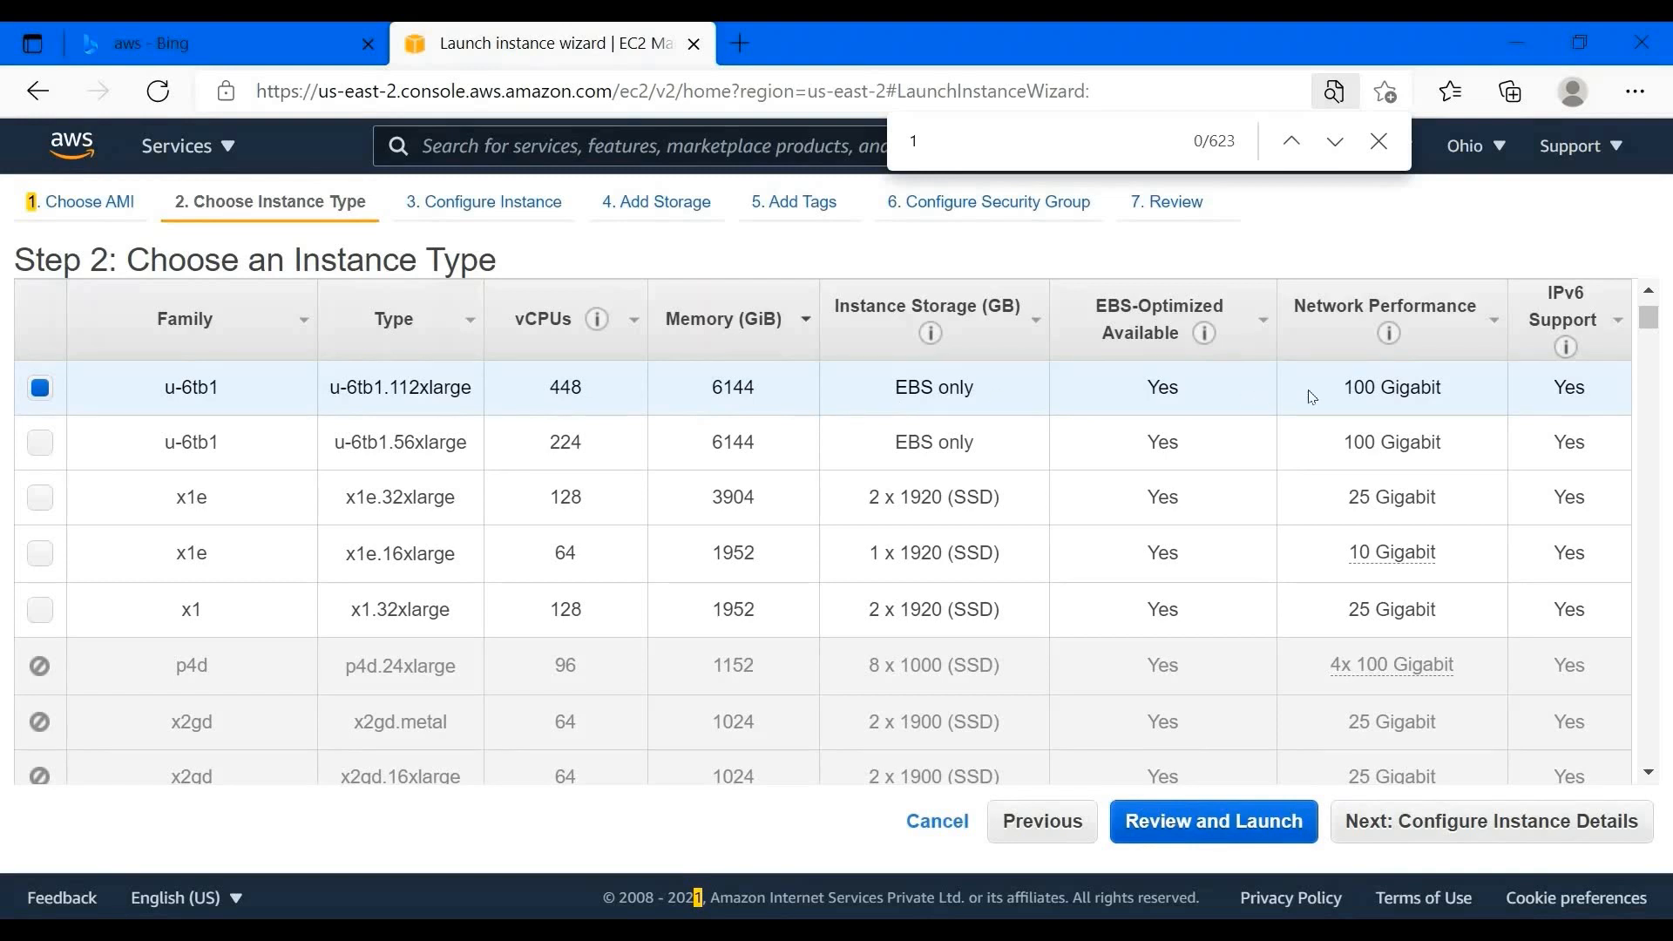
left_click_drag(1354, 387, 1527, 389)
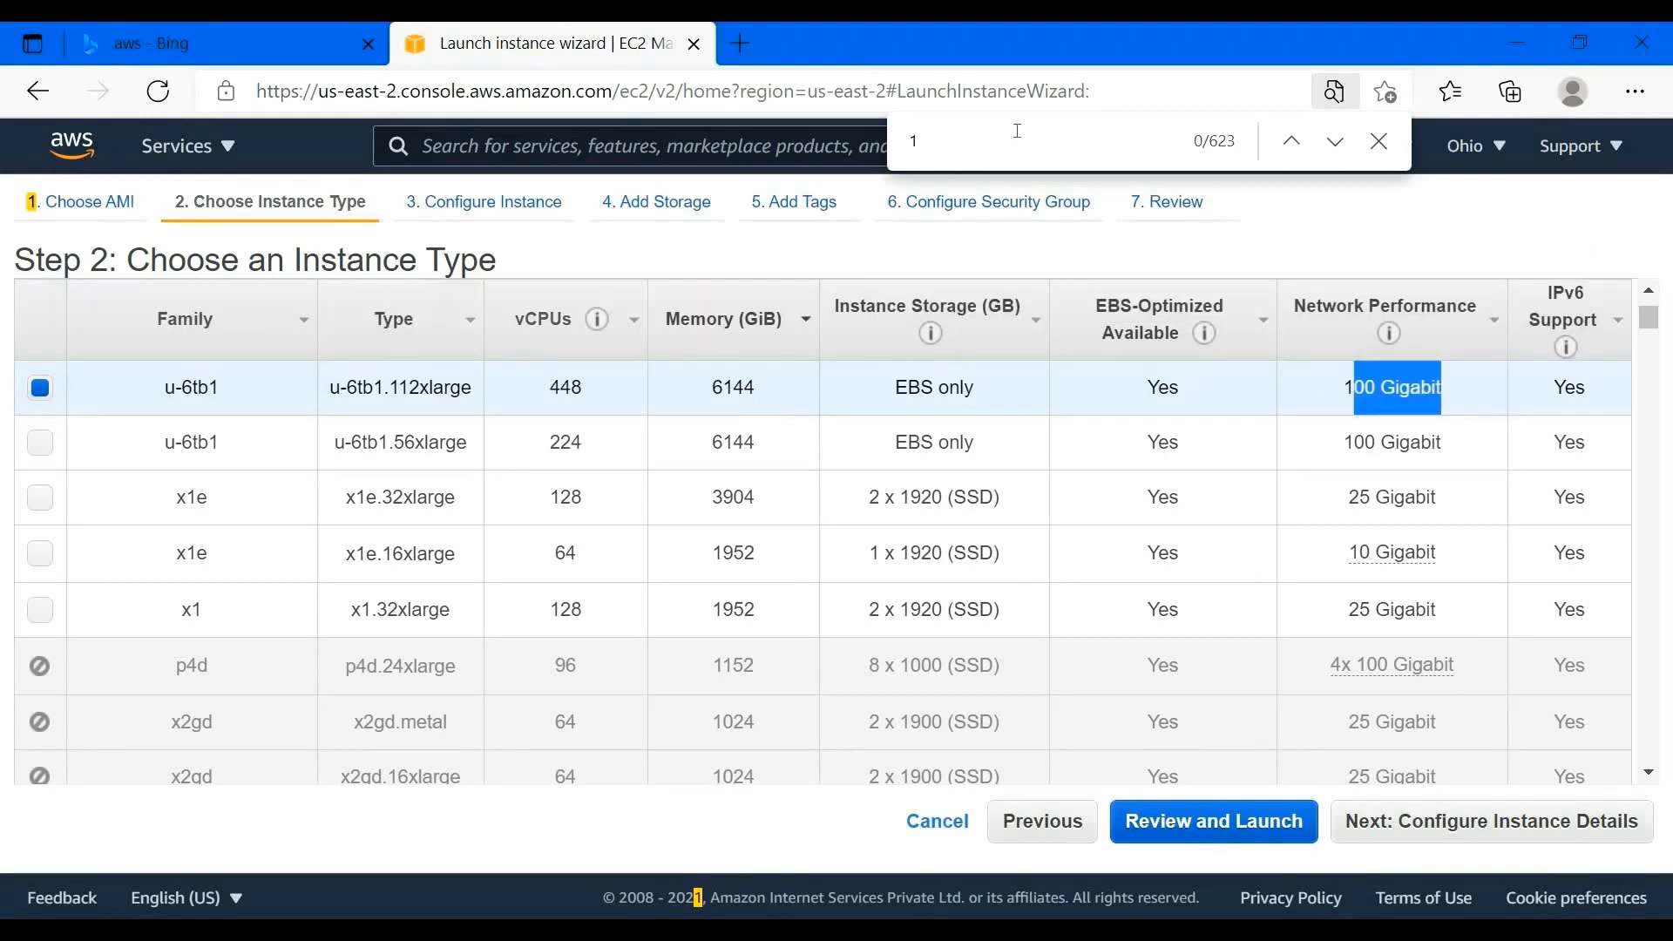
- Find and select t2.micro, then continue to Configure Instance Details
key("ctrl+f")
type("t2")
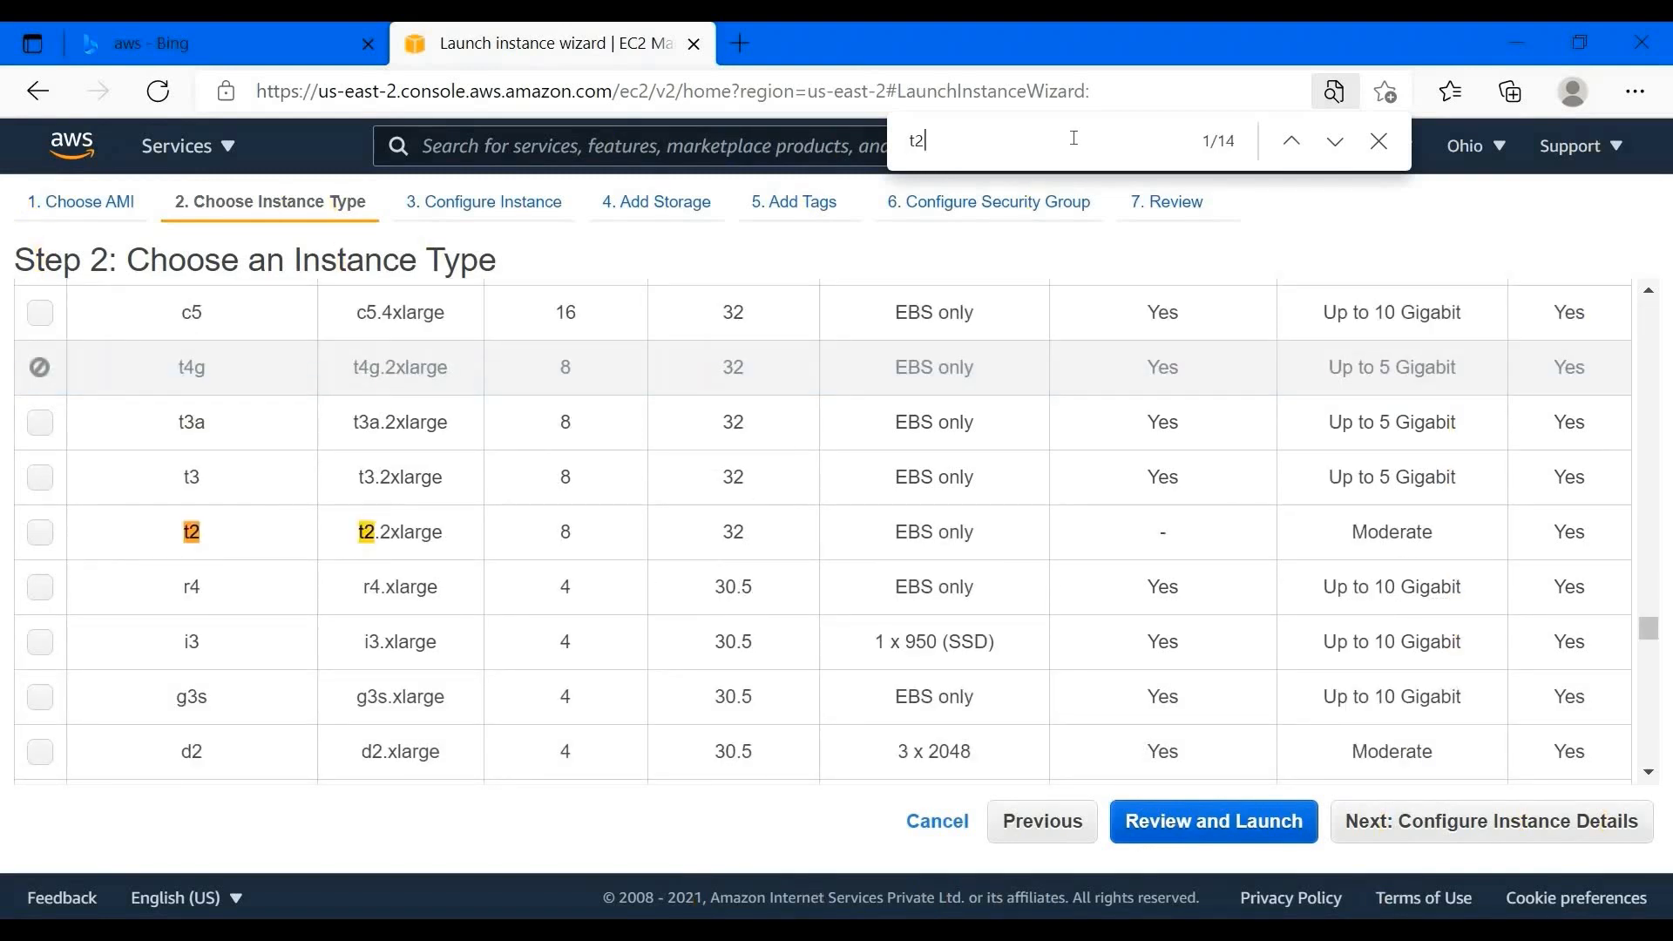
type(".m")
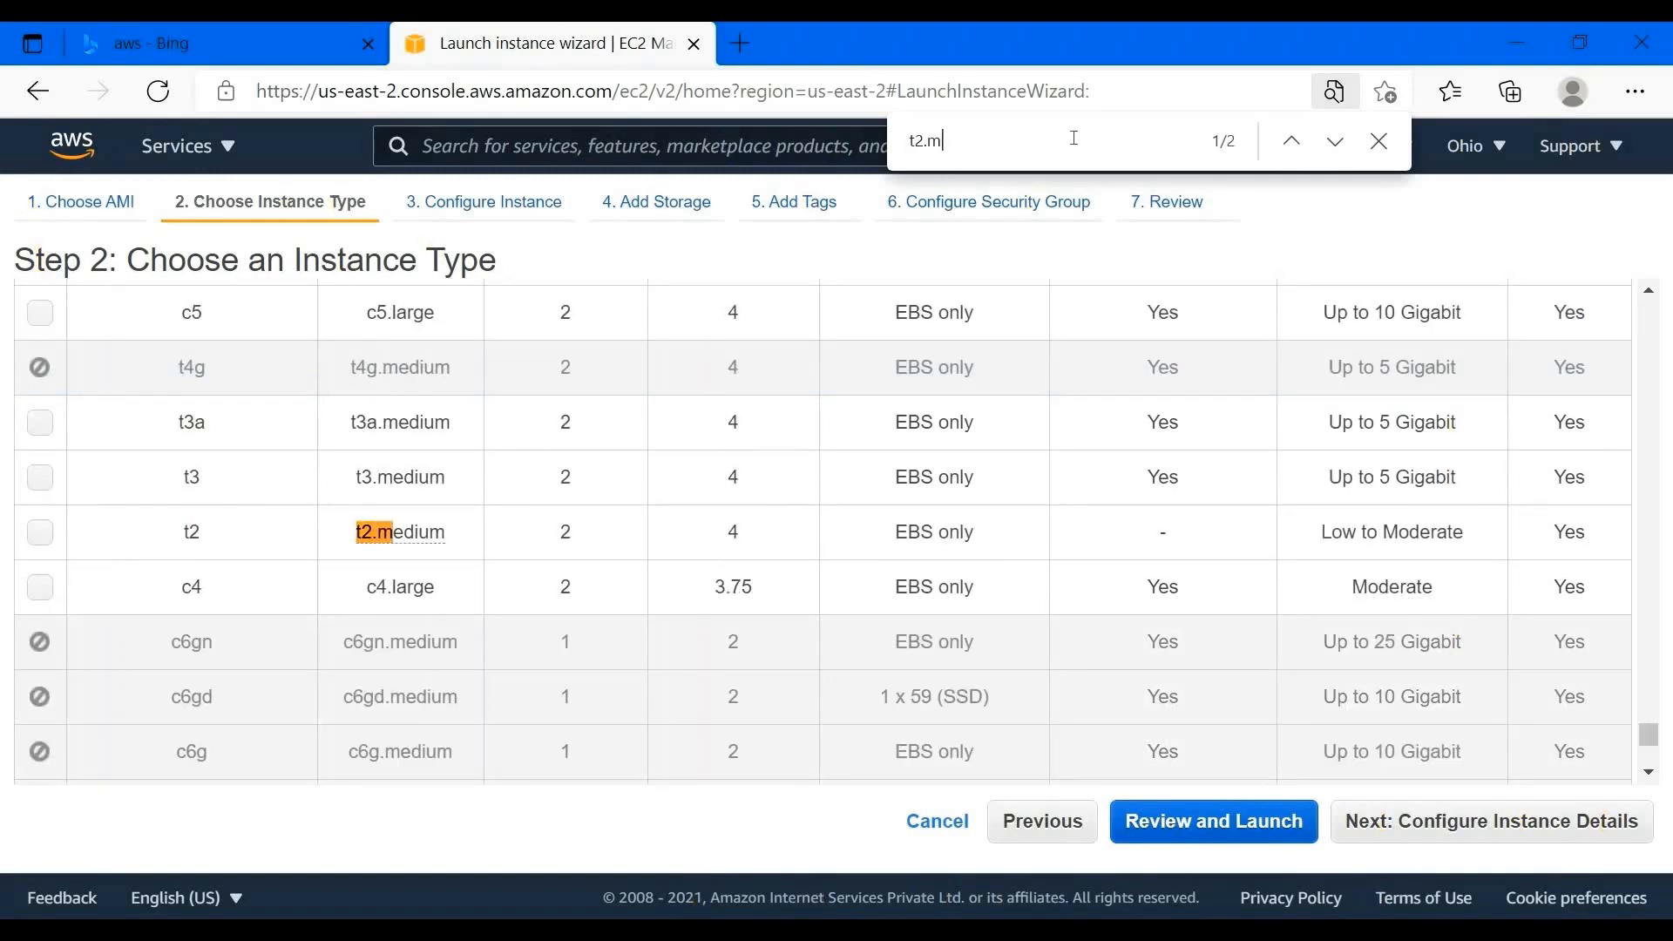
type("ic")
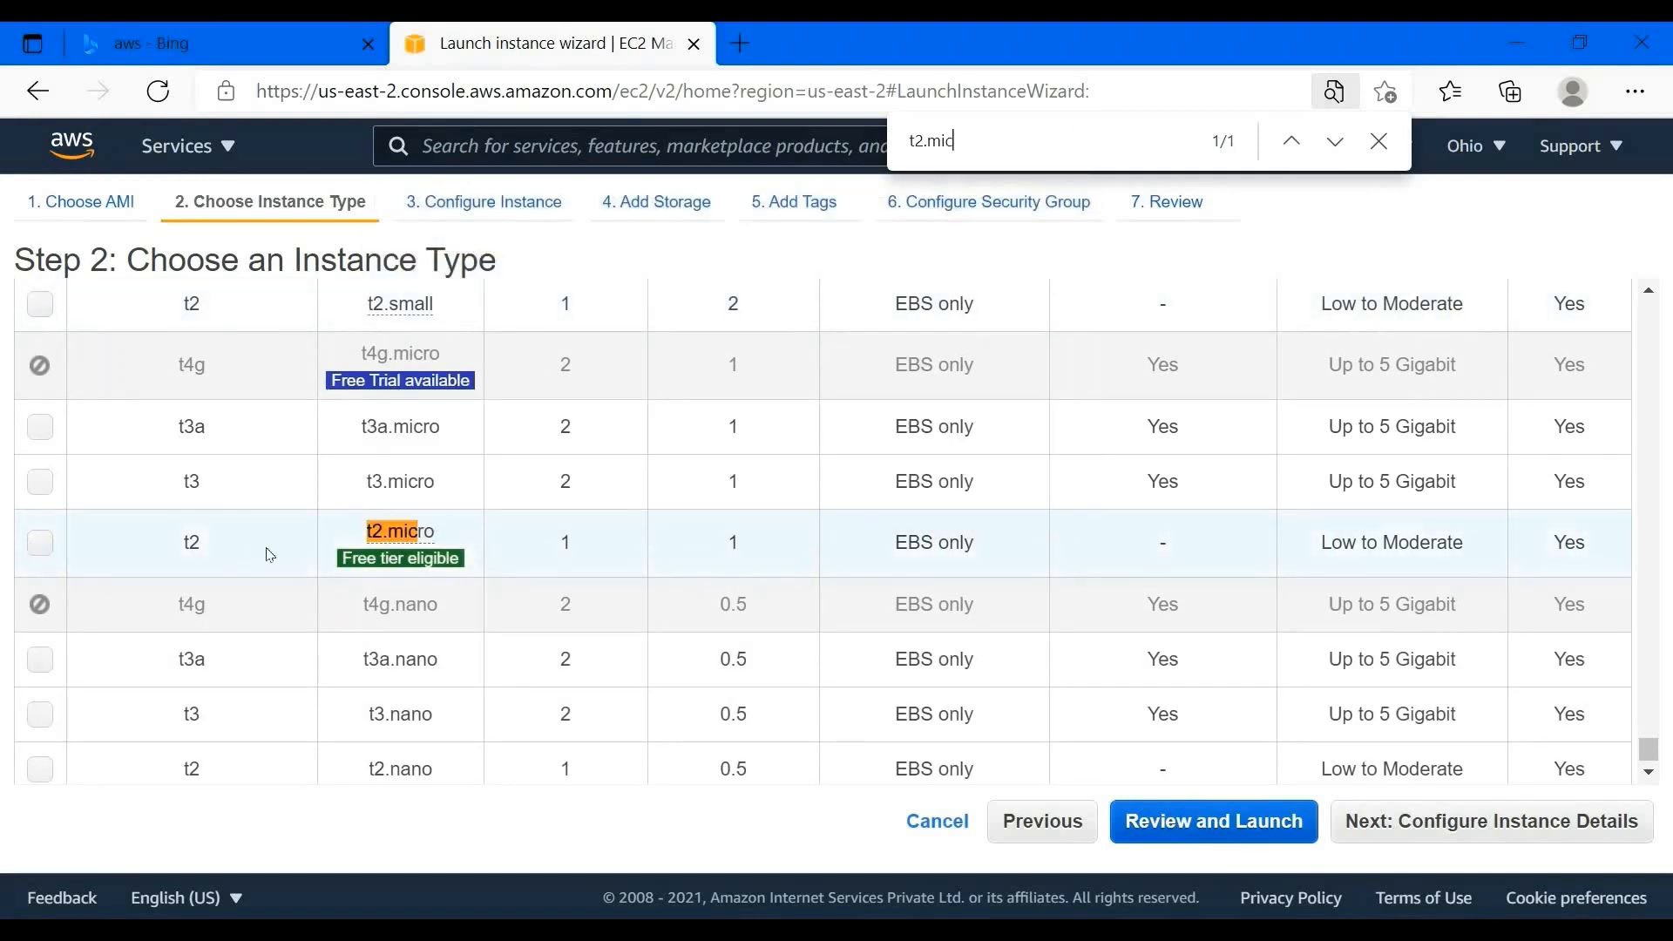
left_click(85, 538)
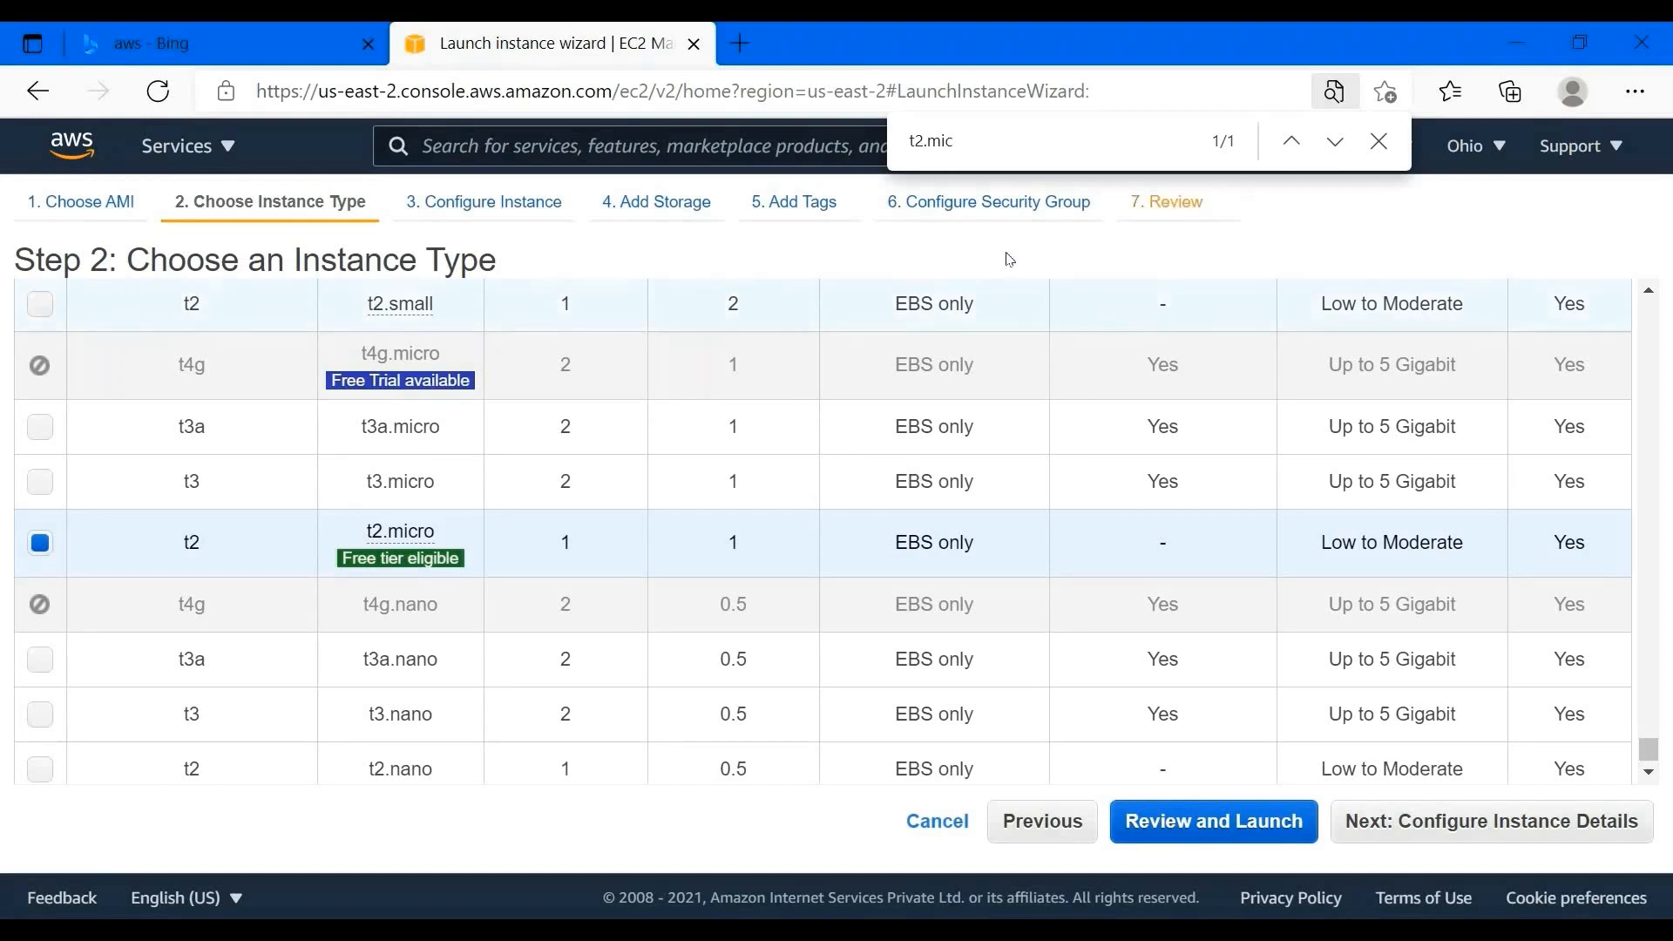
mouse_move(387, 534)
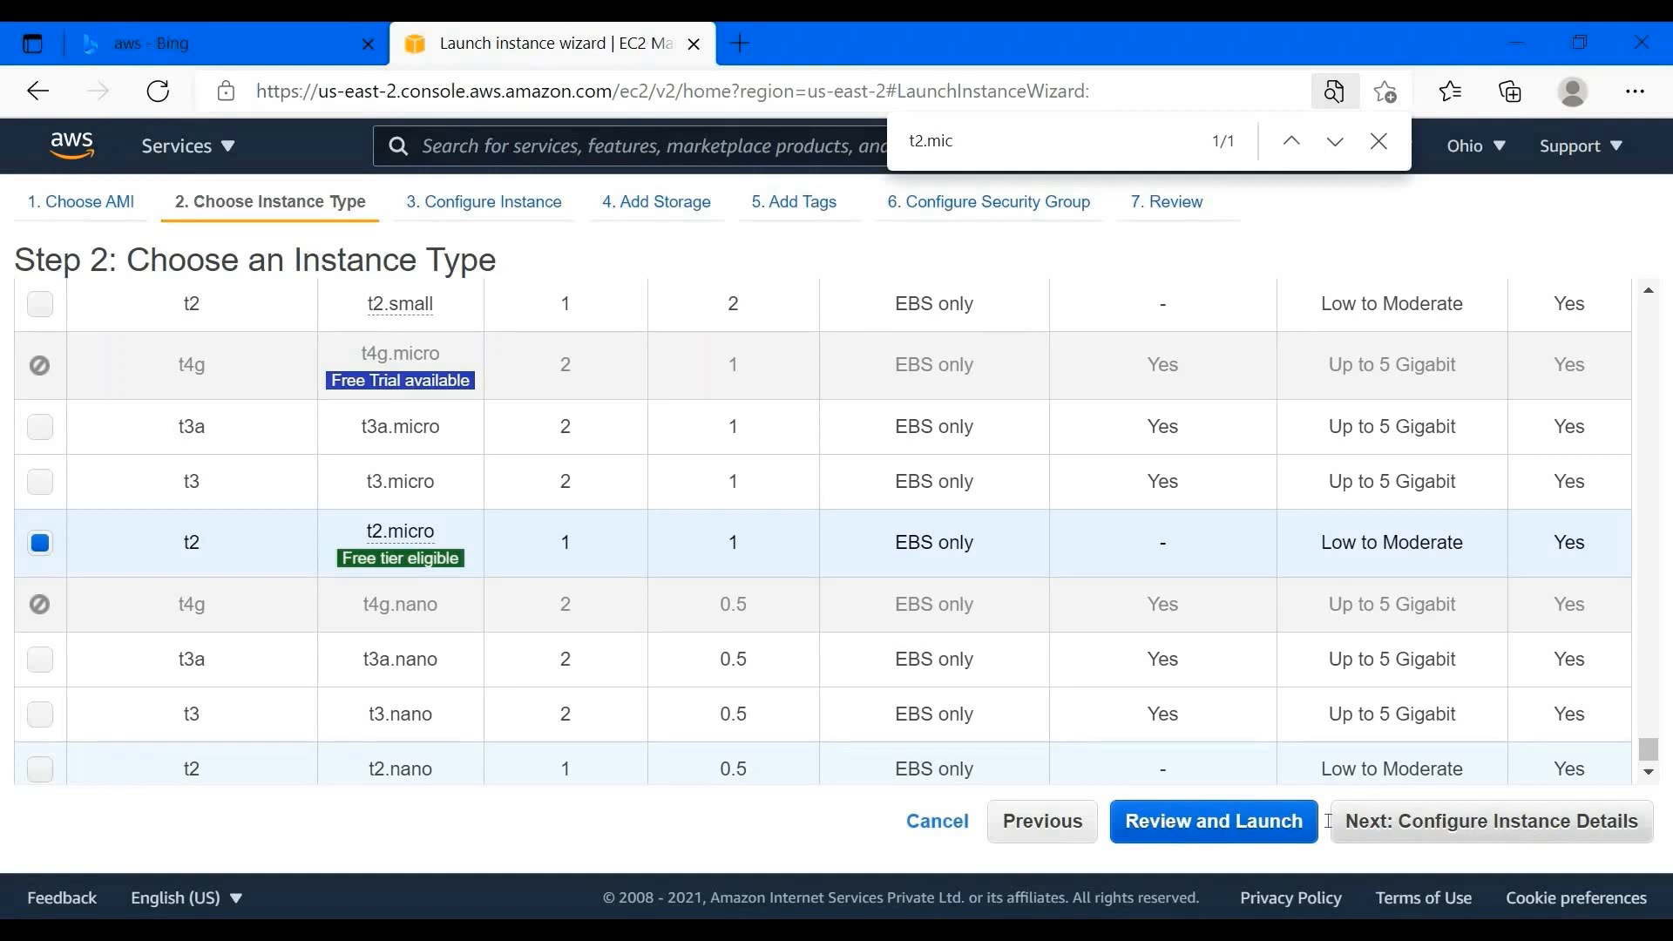
left_click(1409, 834)
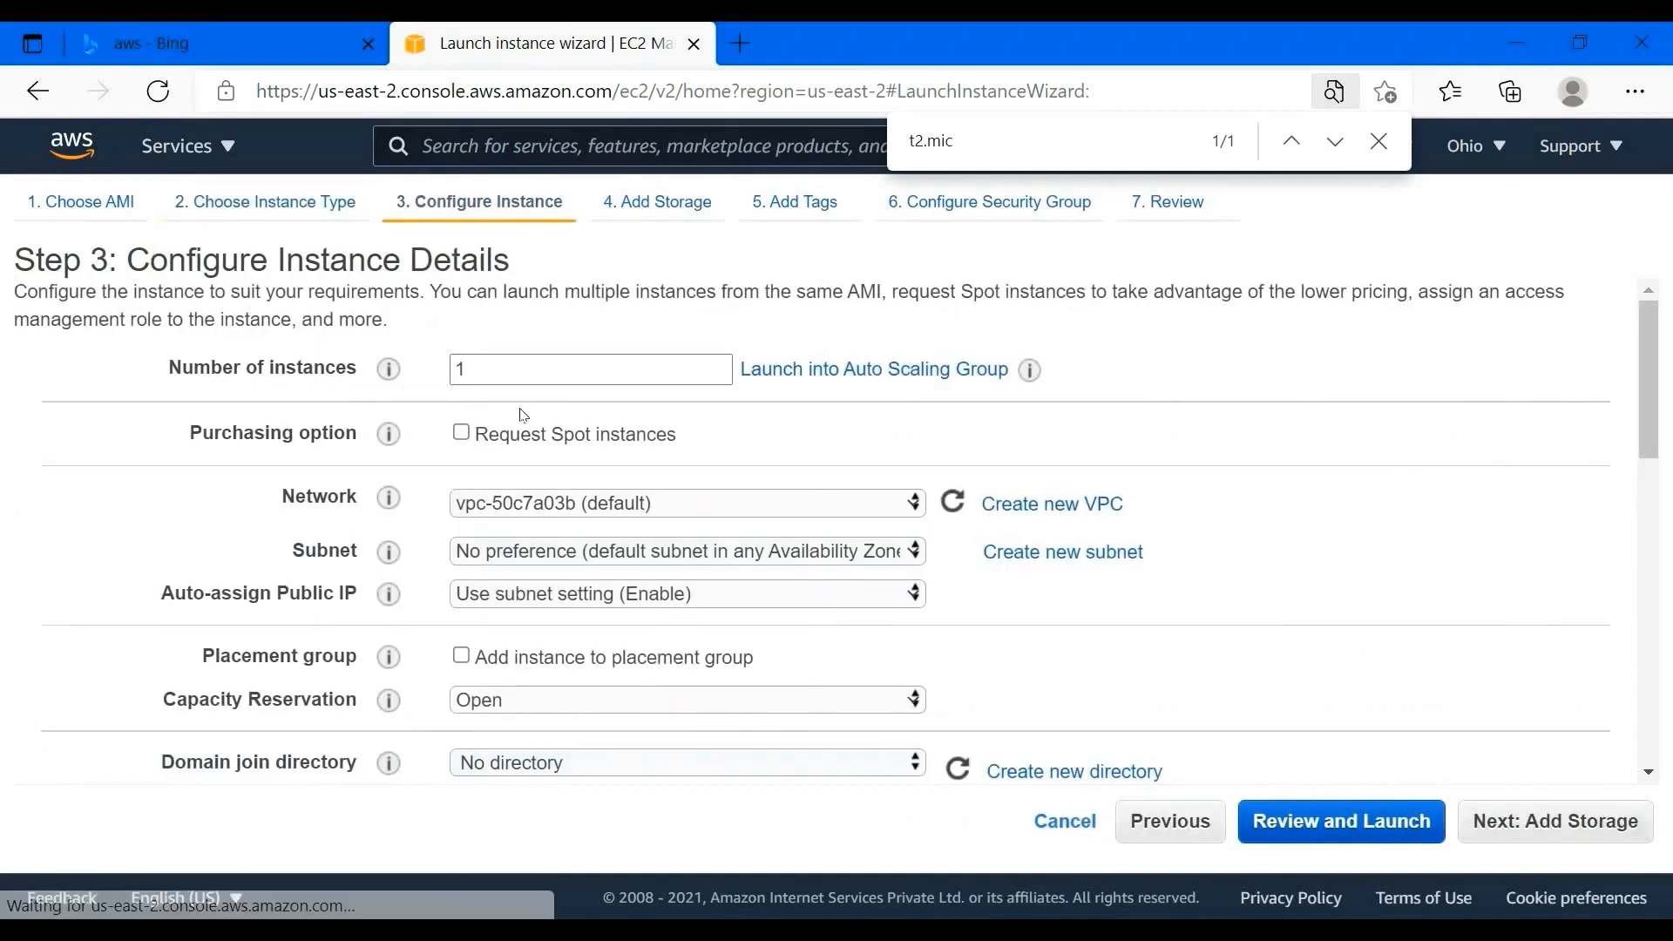
- Fix Number of instances to 1 after the validation error and proceed to Add Storage
double_click(514, 364)
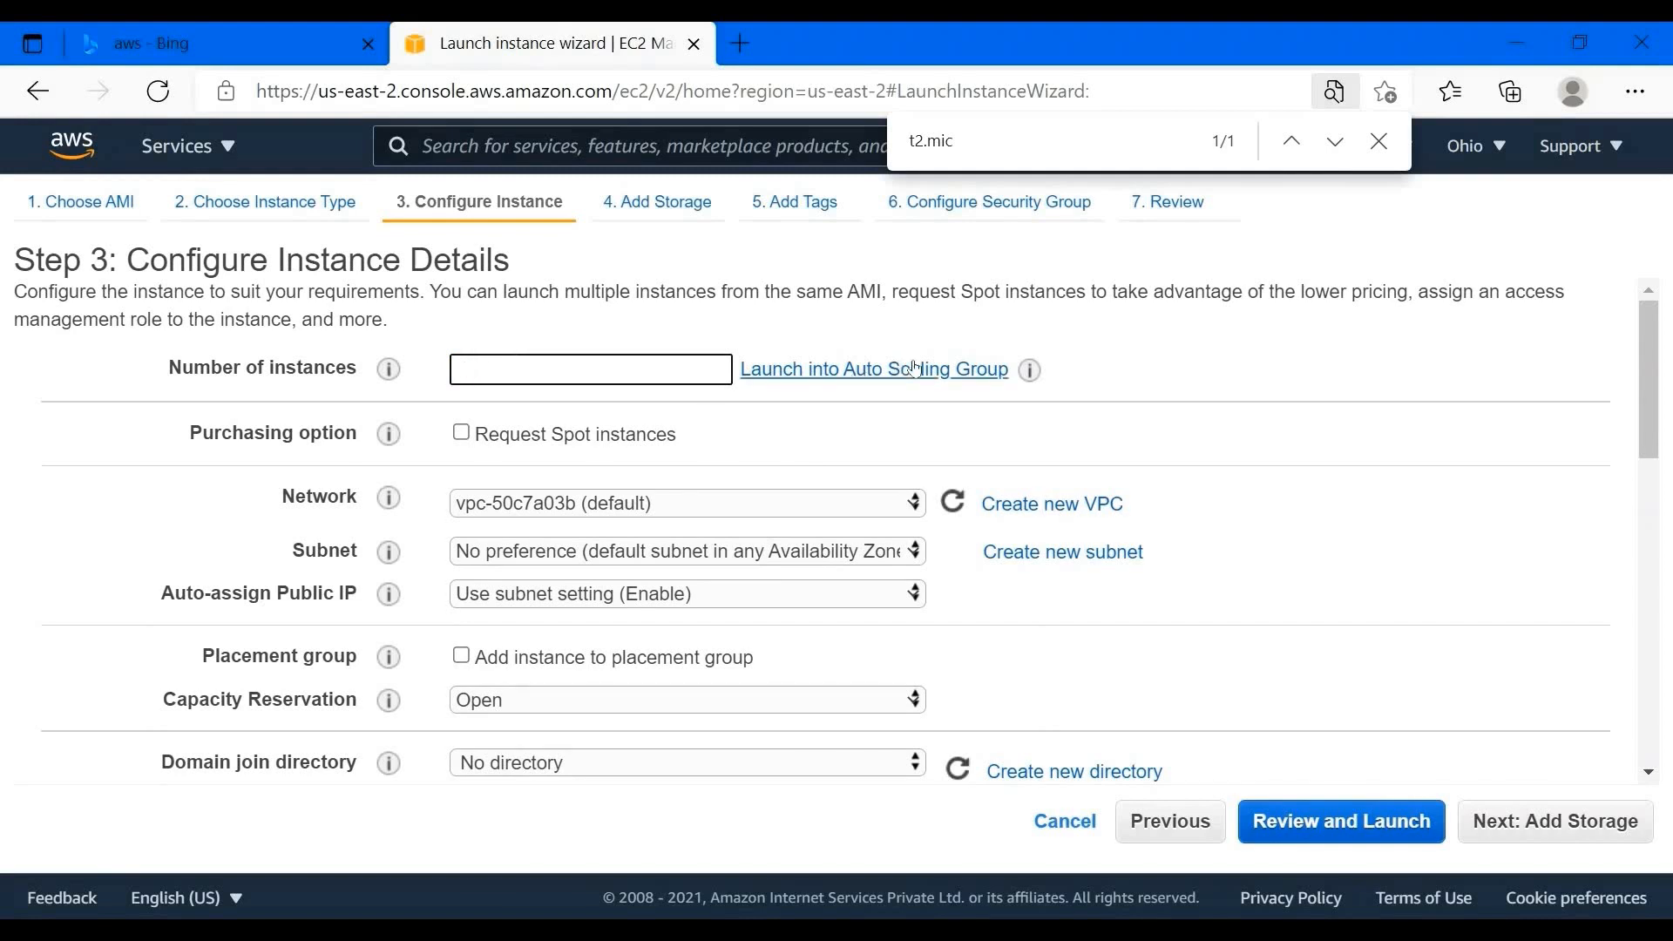
mouse_move(1028, 375)
scroll(418, 669, "down", 3)
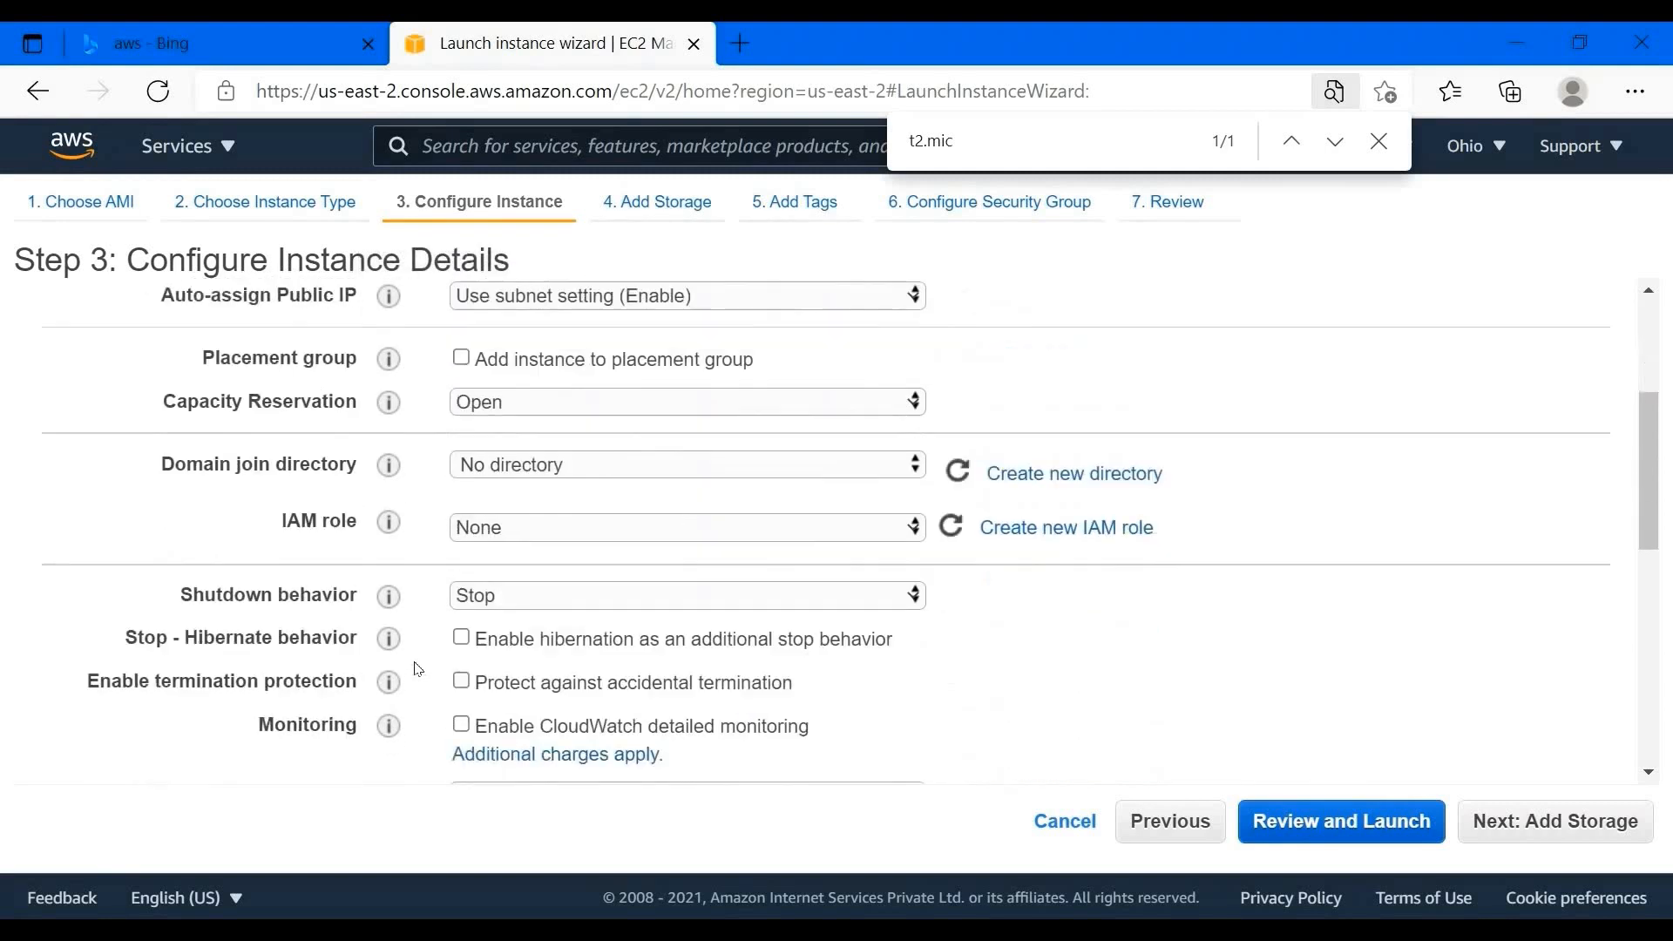
scroll(419, 668, "down", 8)
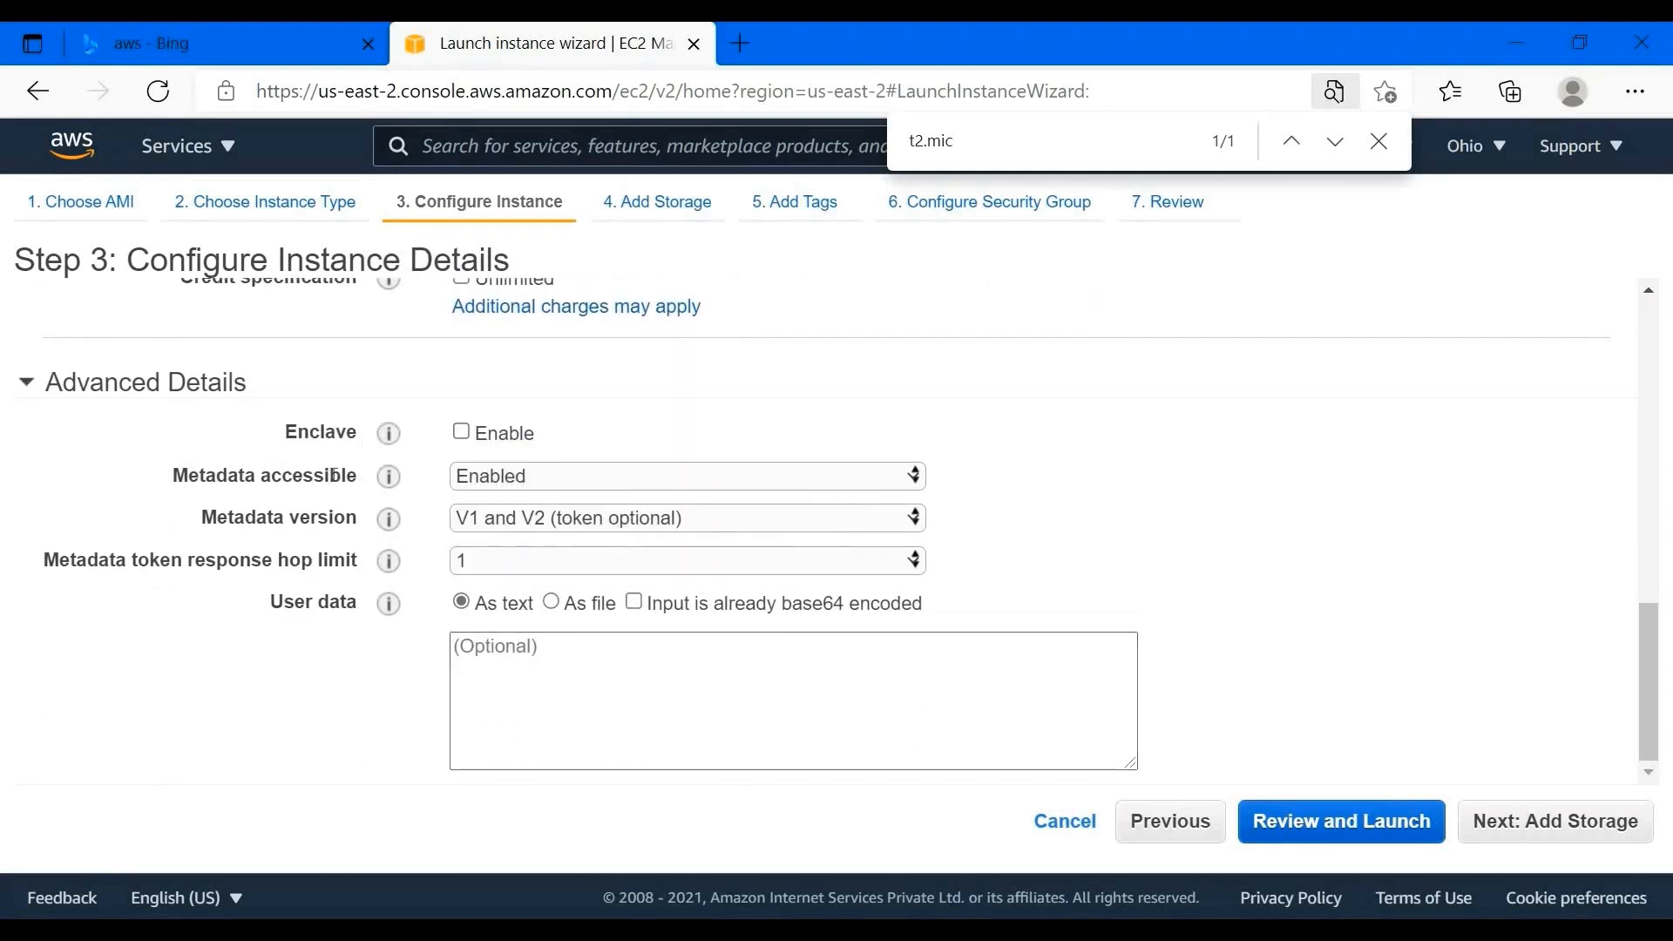
left_click(1545, 823)
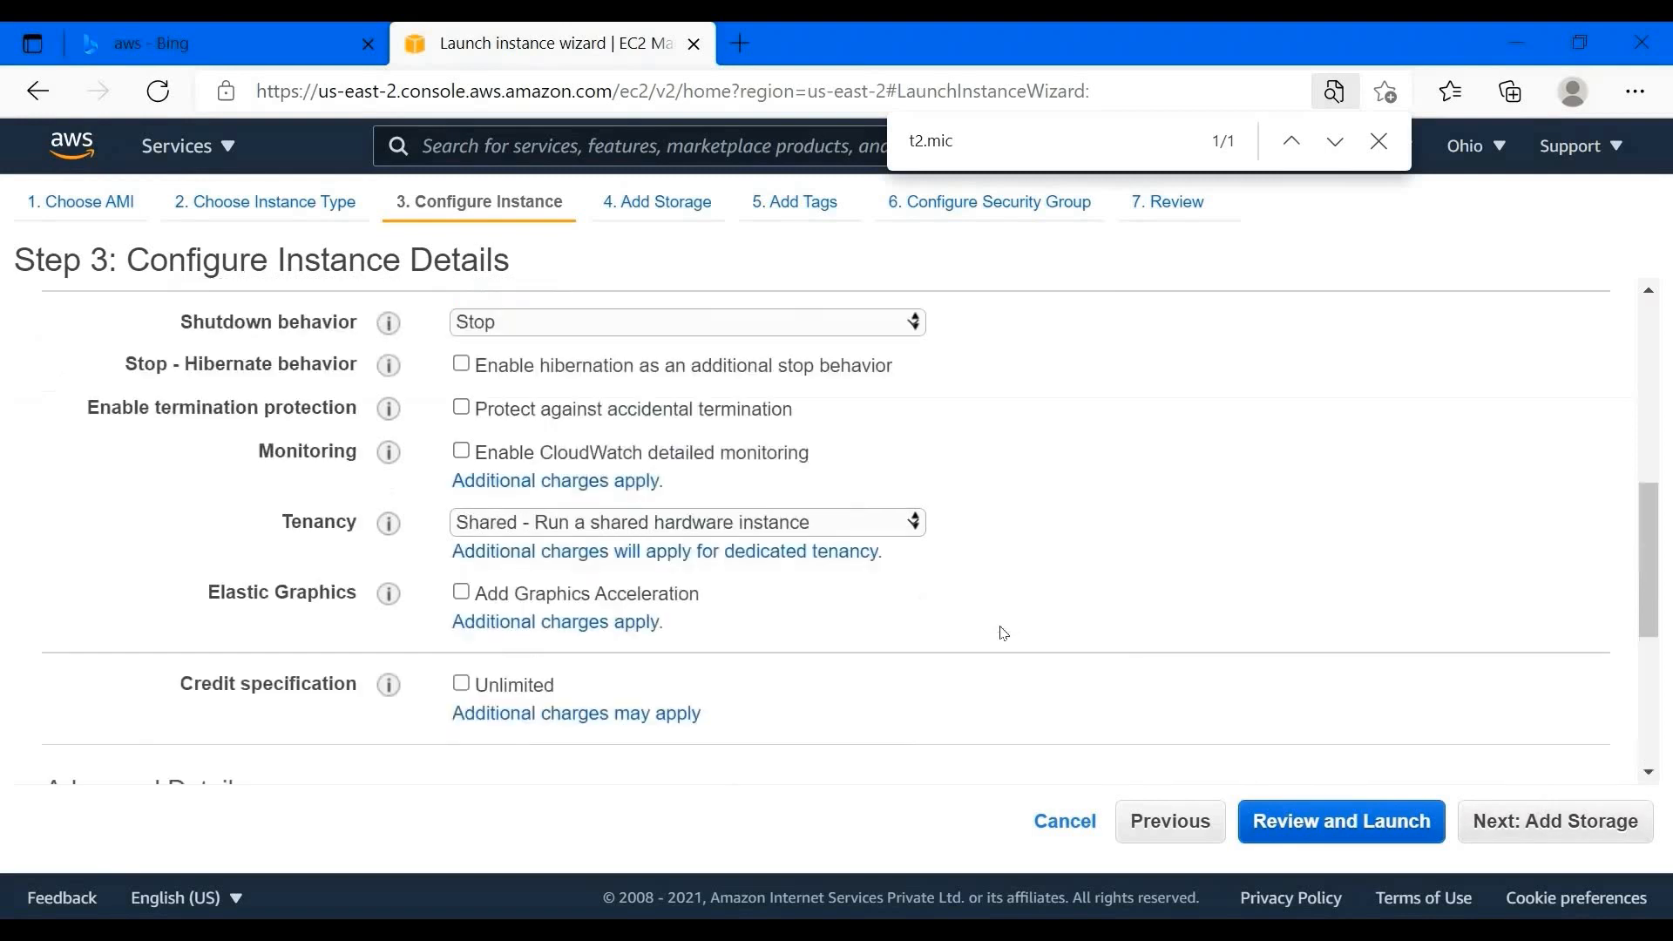
type("1")
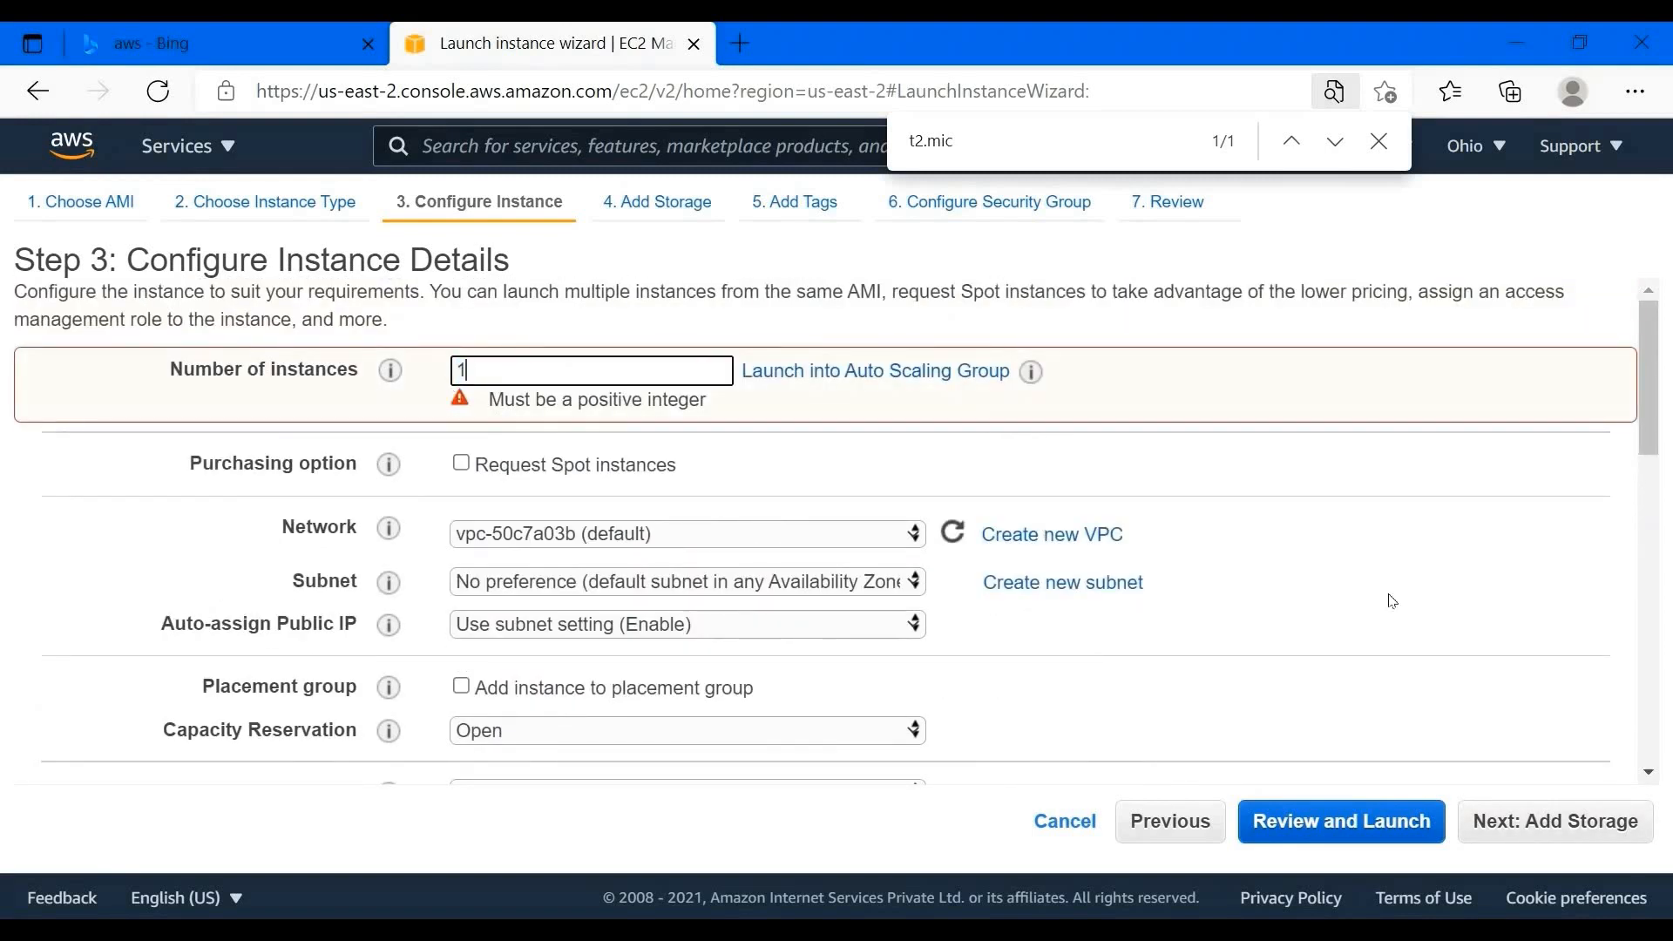
scroll(1436, 644, "down", 10)
left_click(1555, 821)
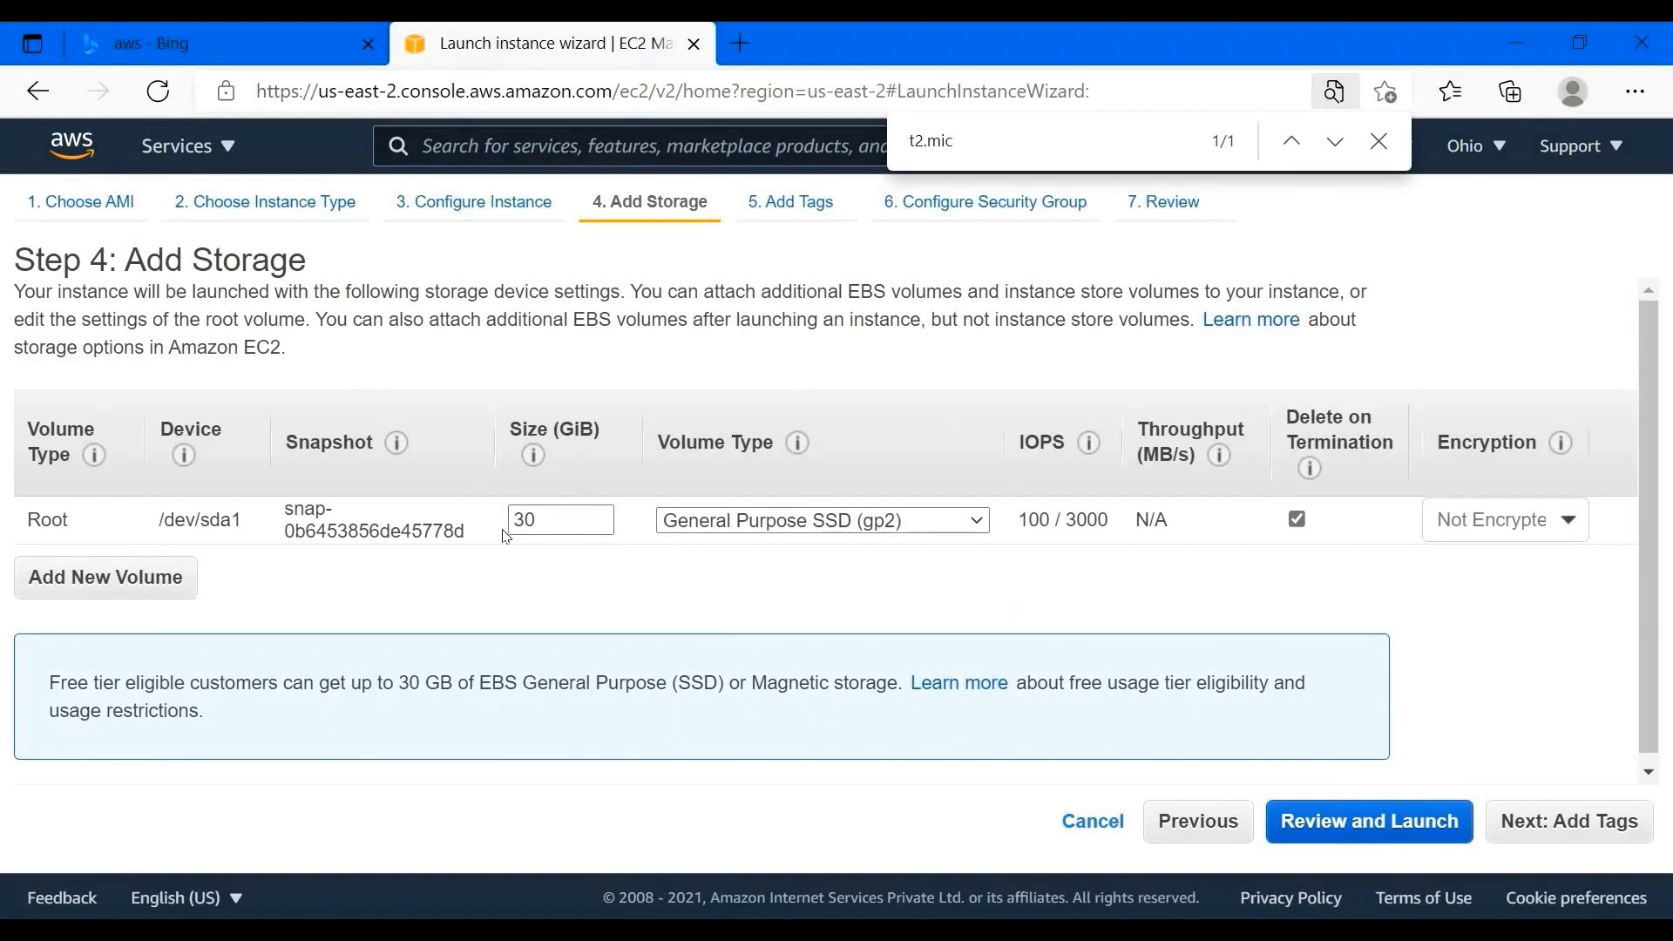
- Keep the root volume at 30 GiB with General Purpose SSD (gp2) after checking the volume types
double_click(523, 521)
left_click(908, 525)
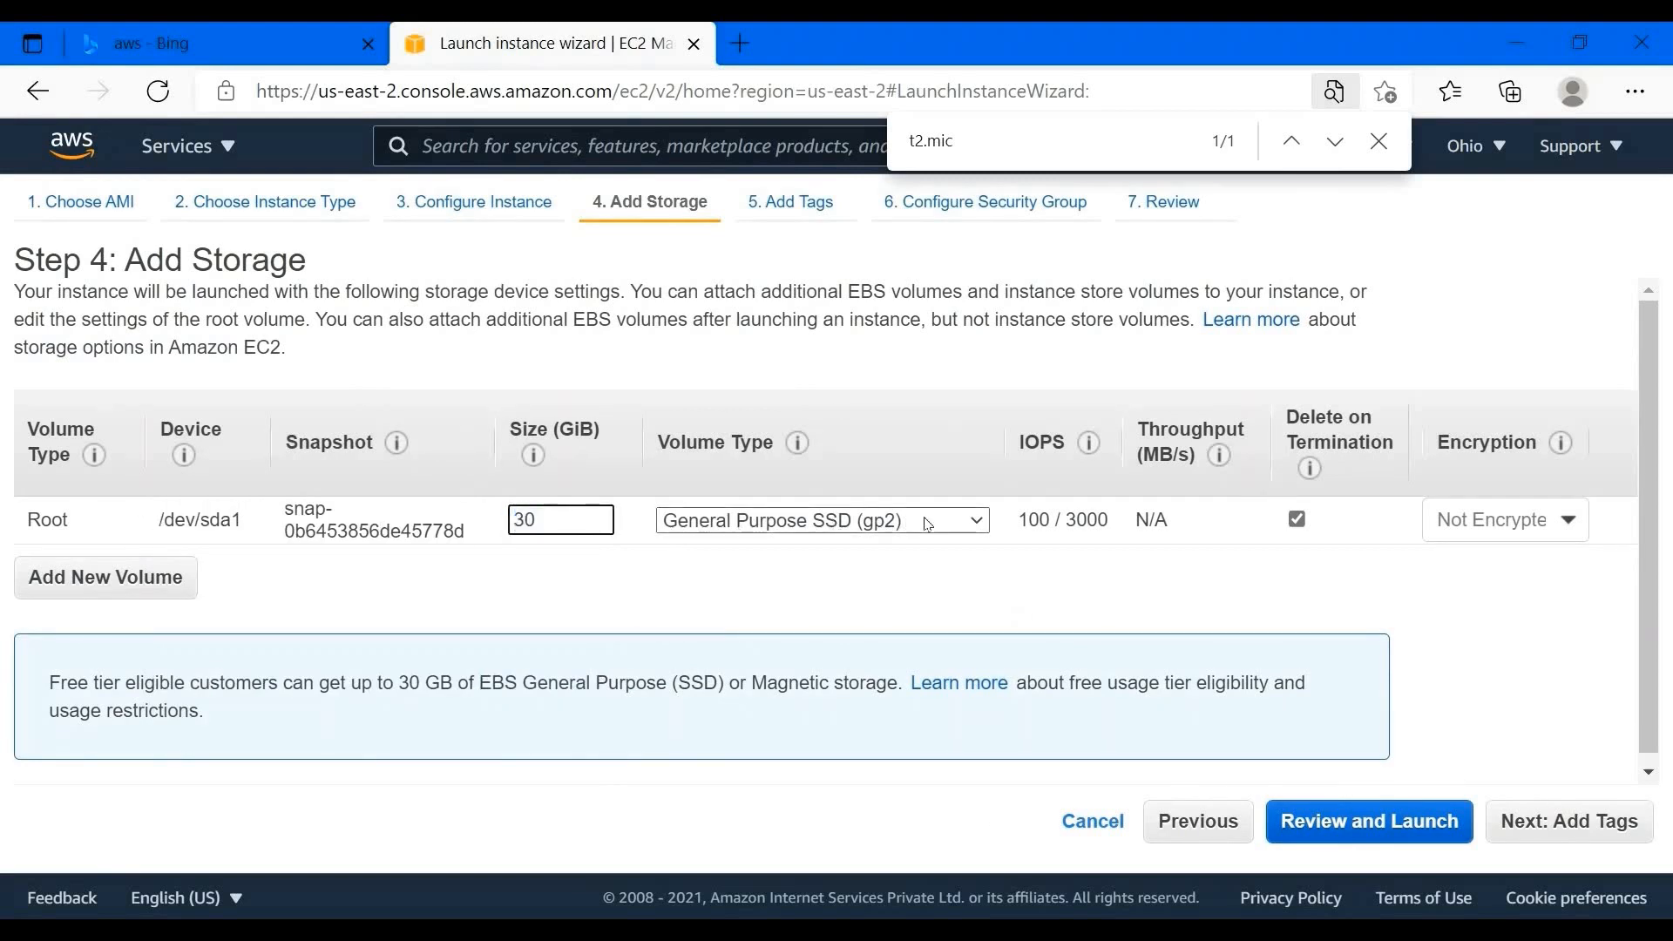
left_click(898, 520)
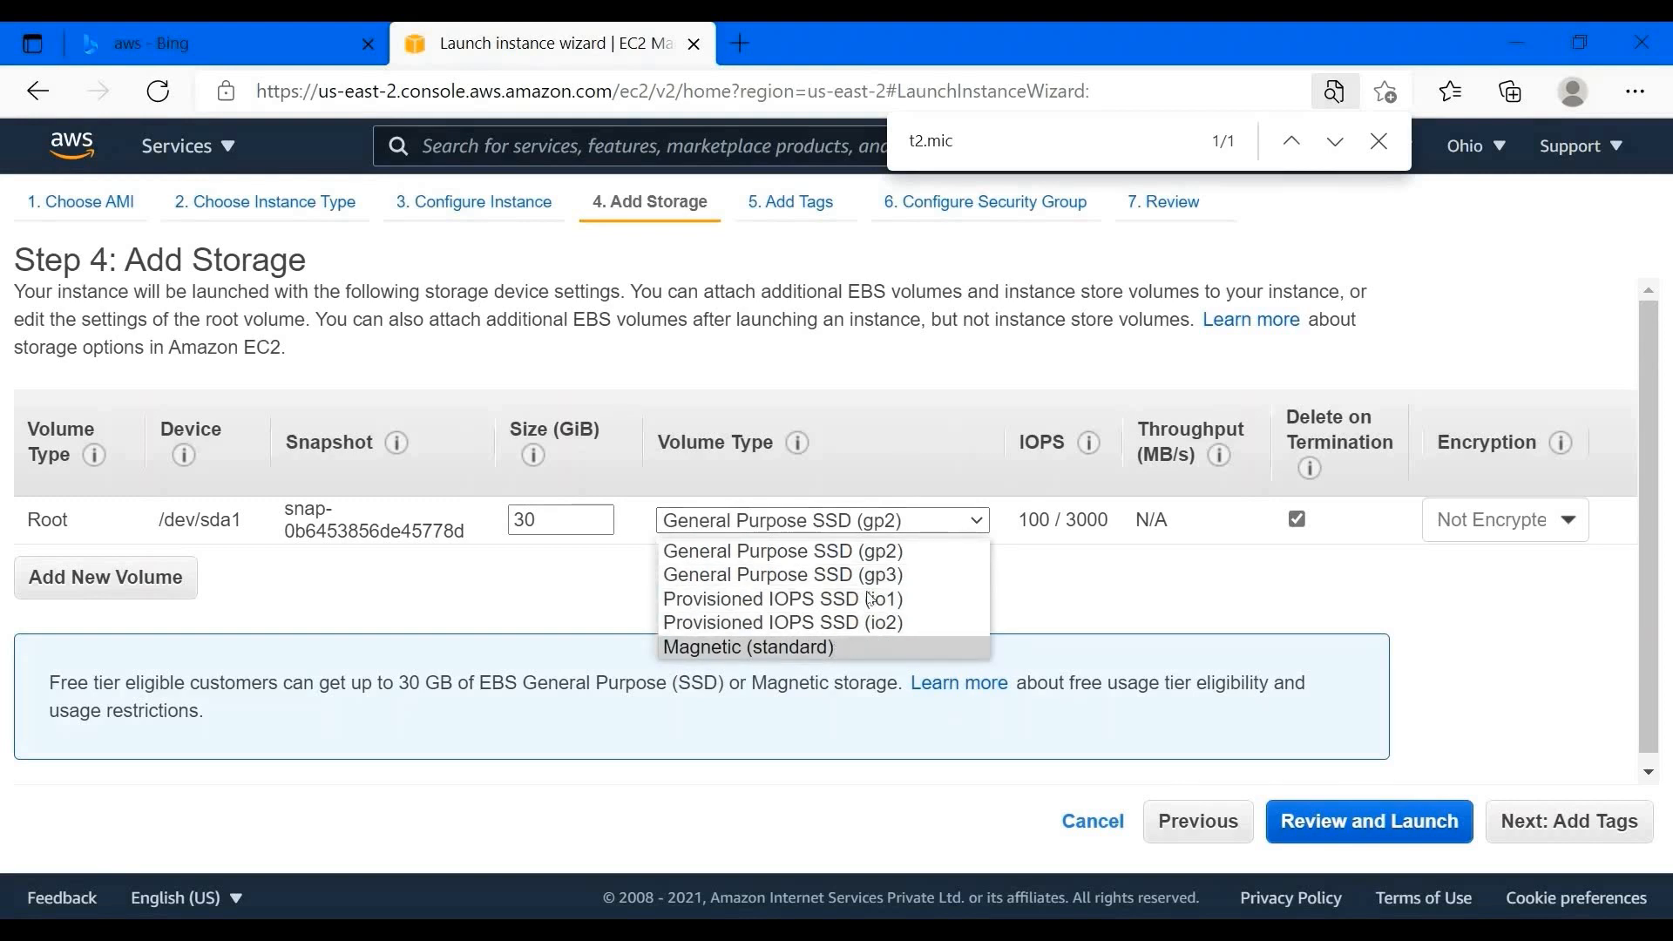
left_click(733, 549)
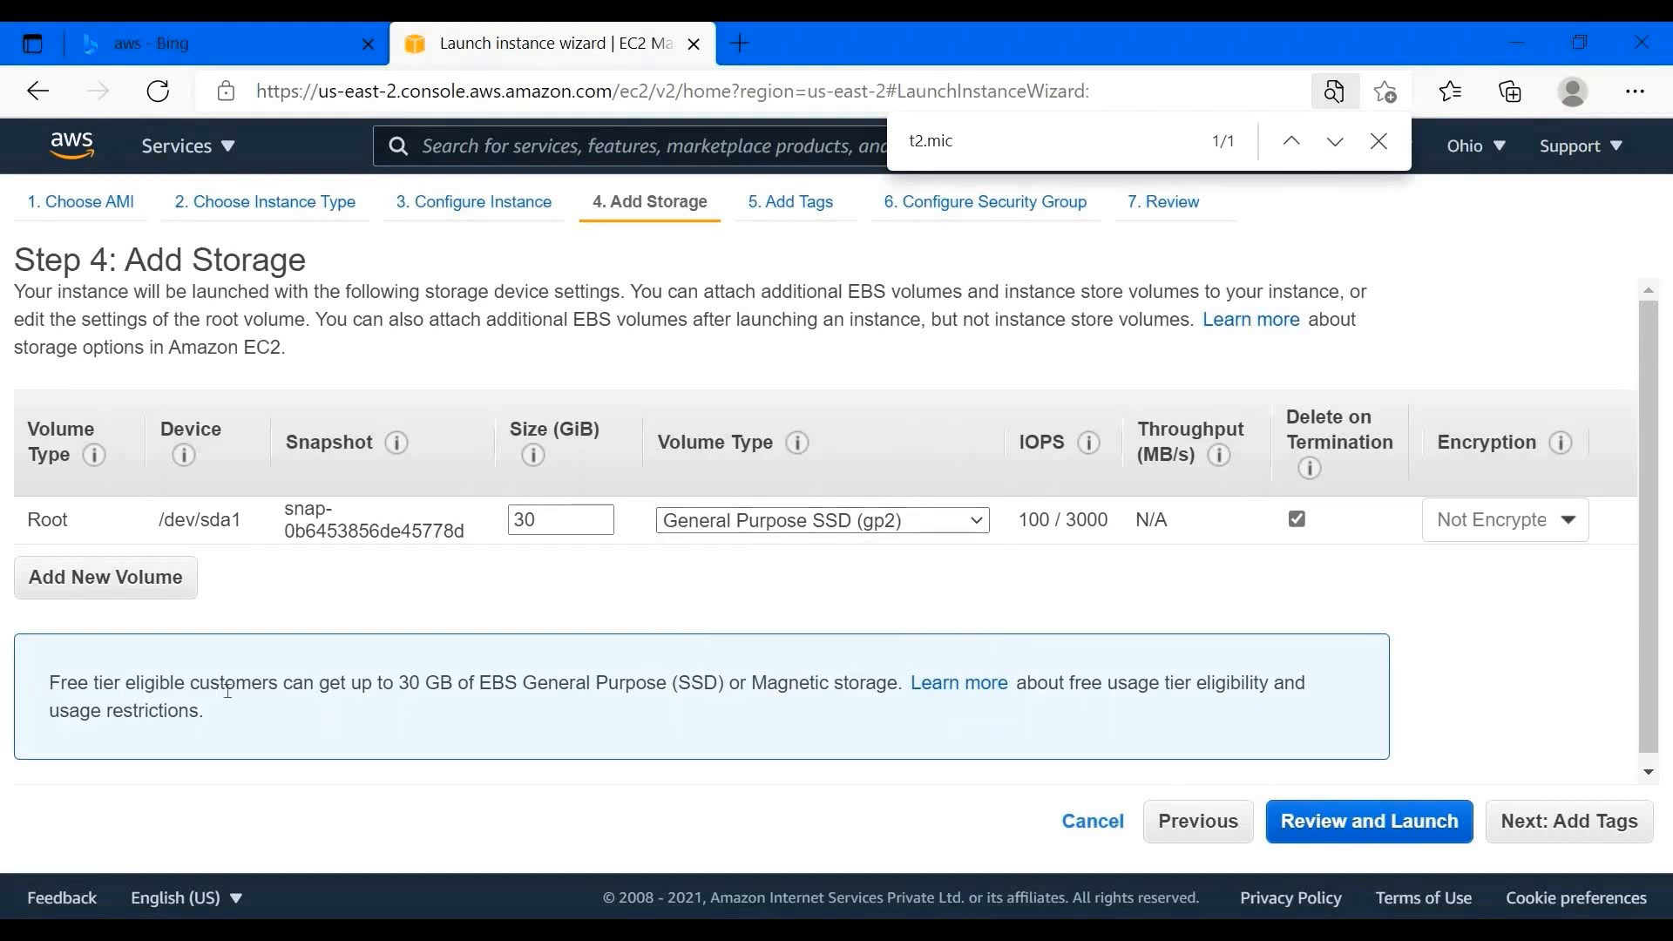
left_click_drag(49, 684, 860, 702)
left_click(1288, 702)
left_click(934, 525)
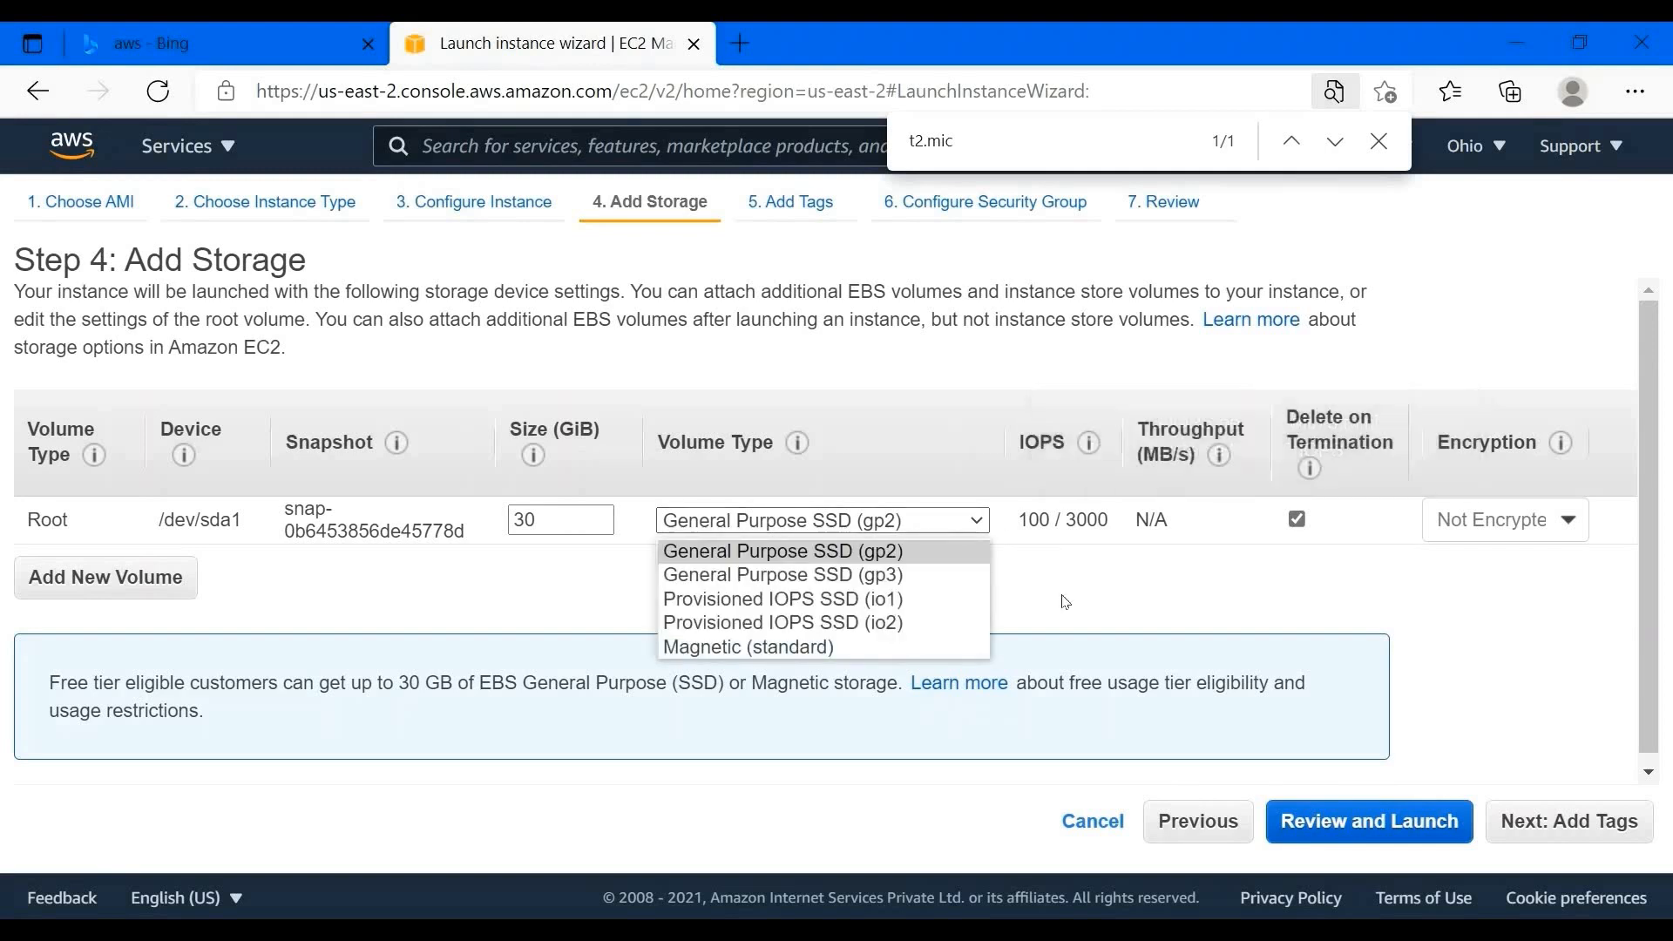
left_click(1351, 522)
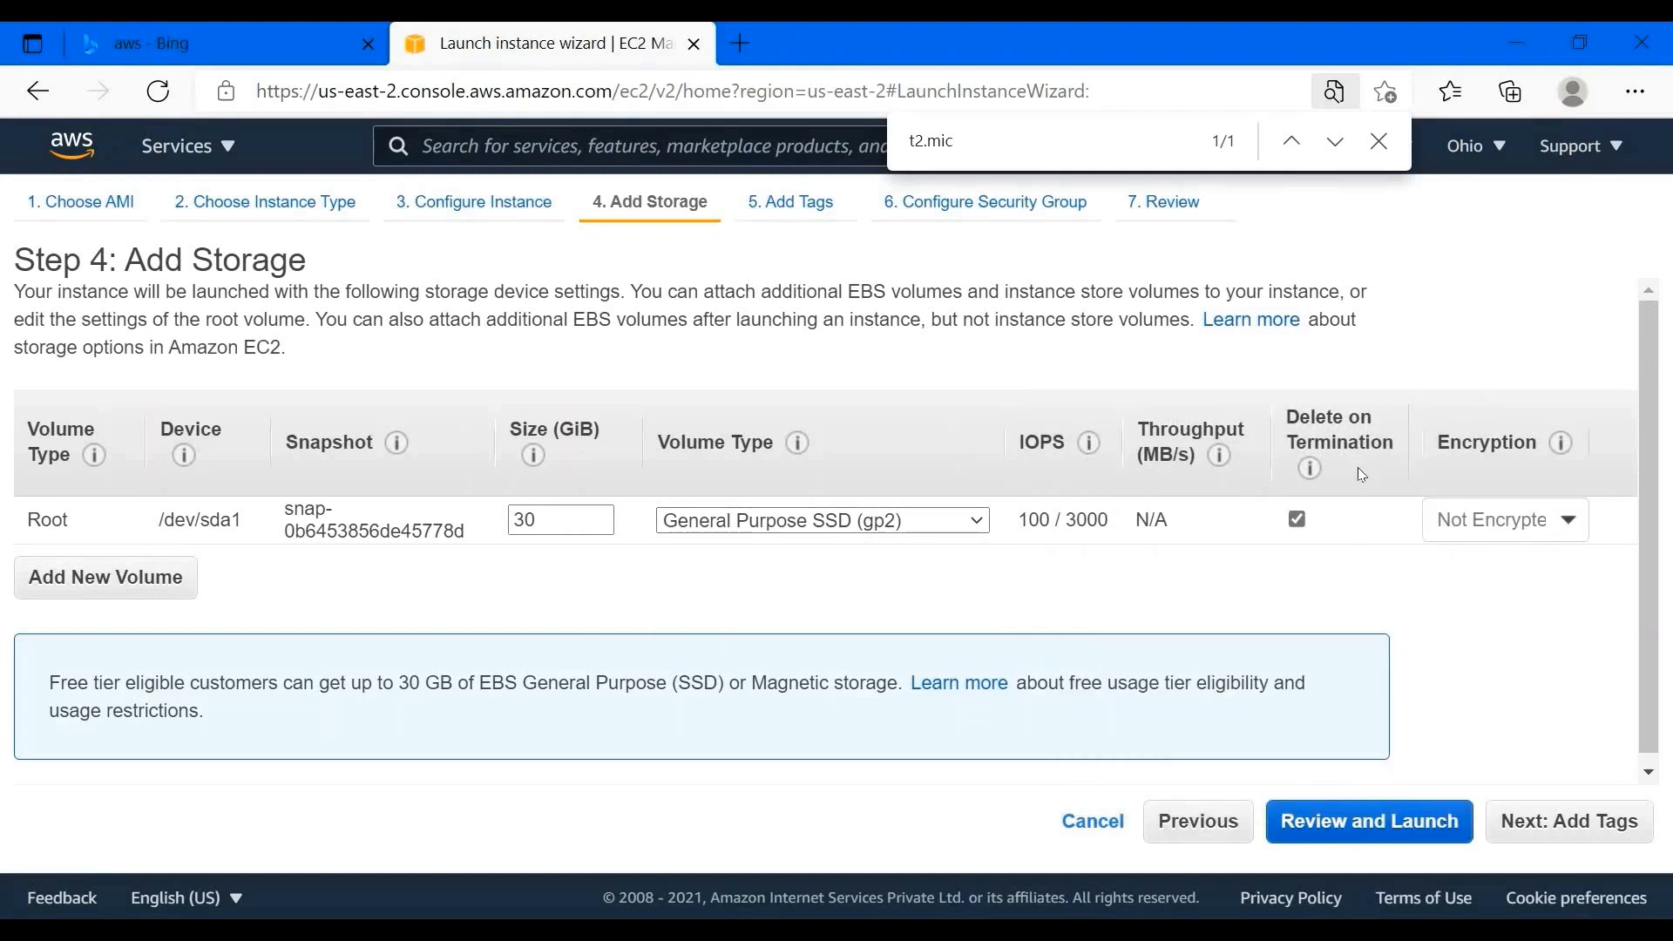
- Read the Delete on Termination explanation and continue to Add Tags
mouse_move(1314, 467)
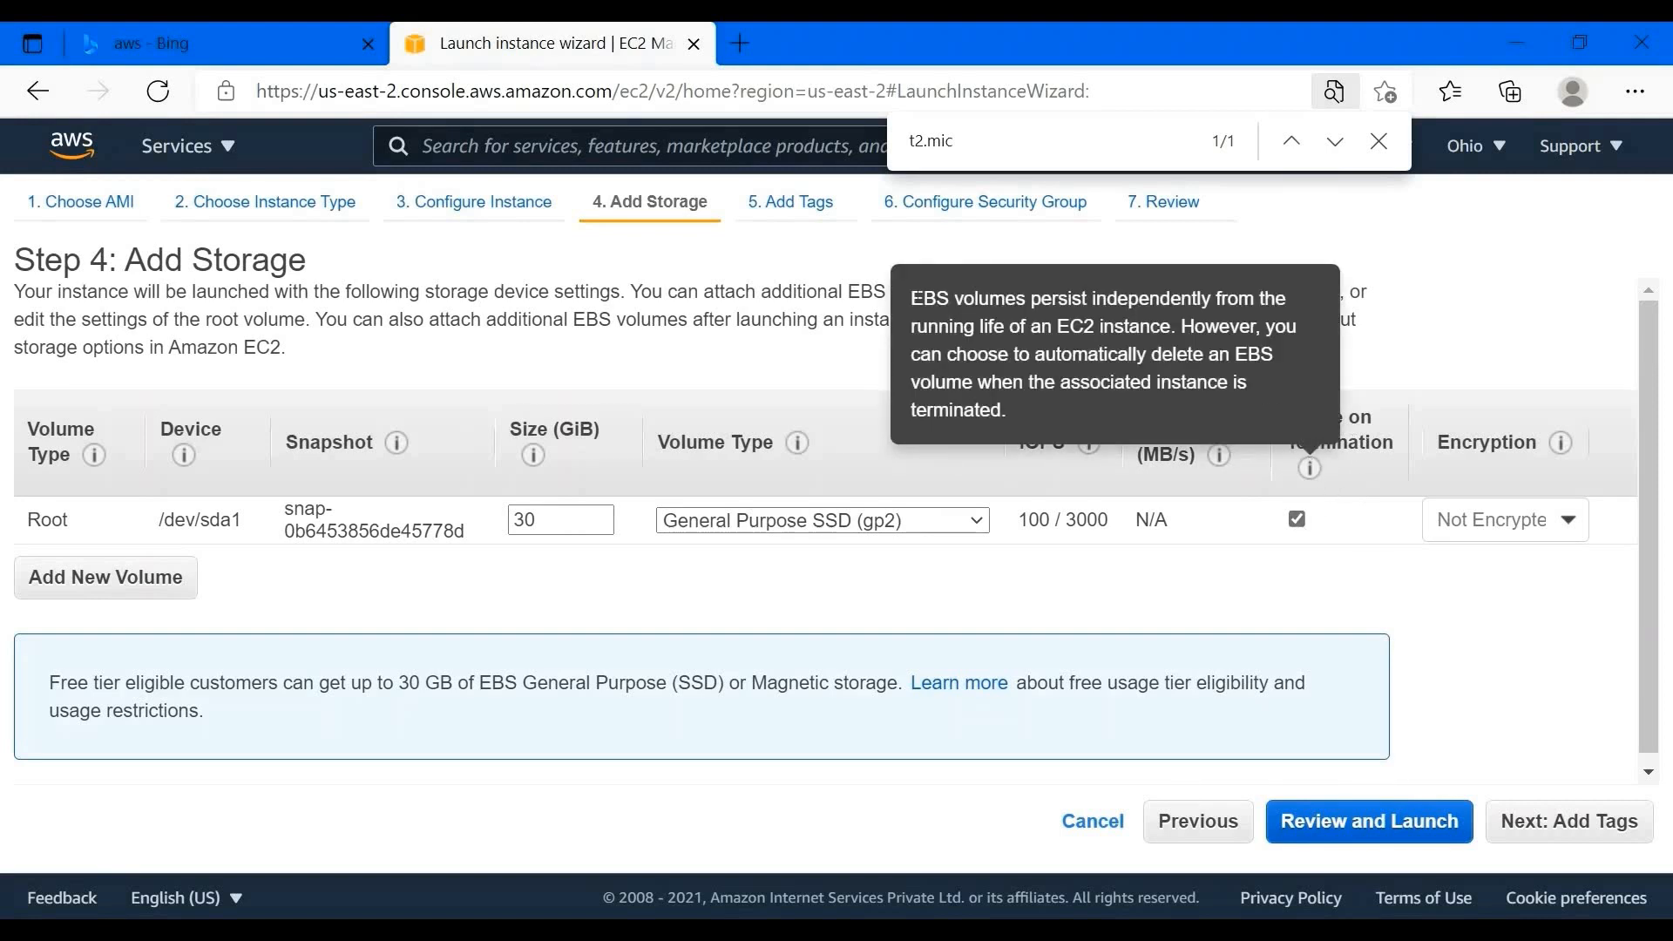
left_click_drag(911, 298, 1291, 369)
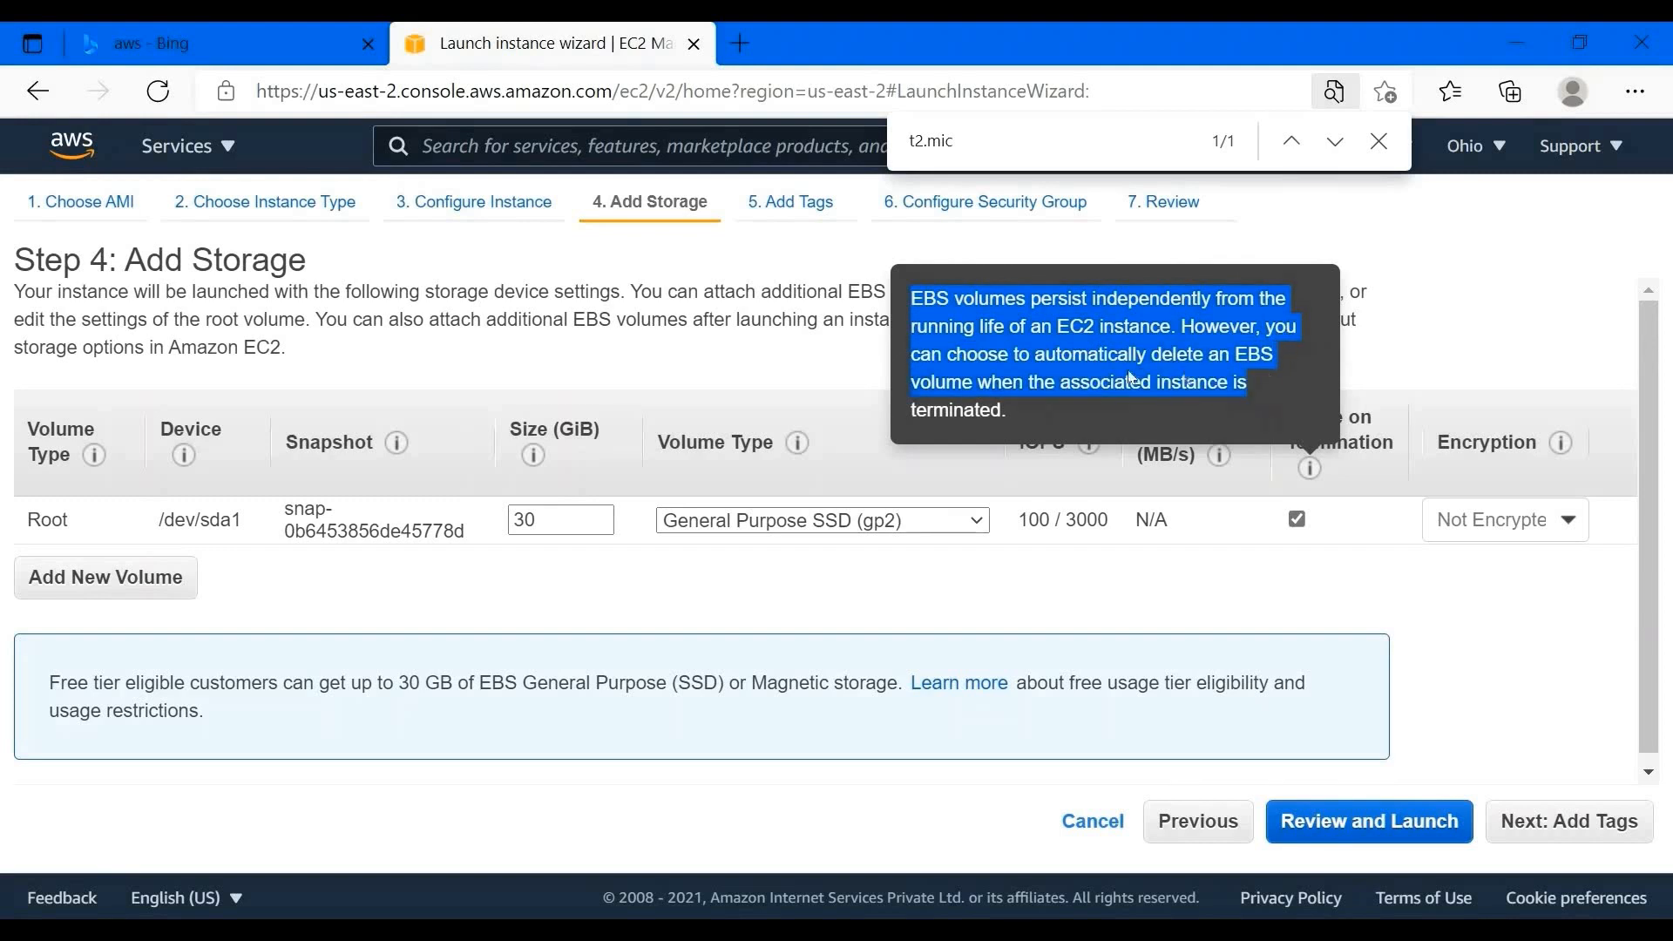
left_click(1051, 378)
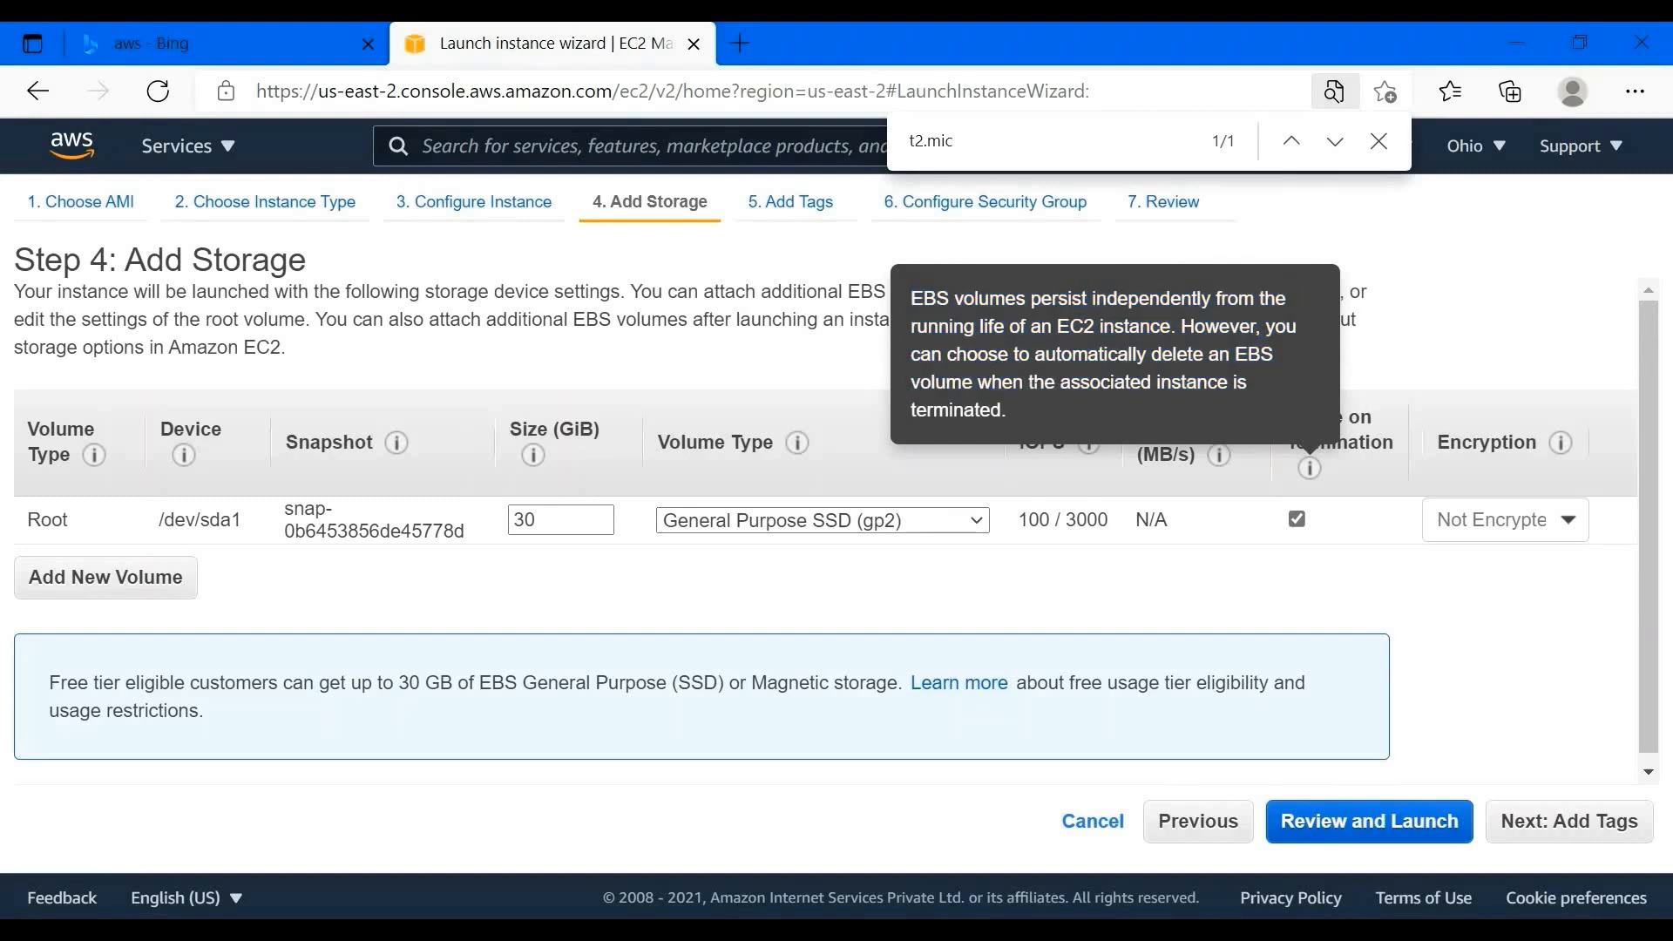
left_click_drag(912, 382, 1008, 410)
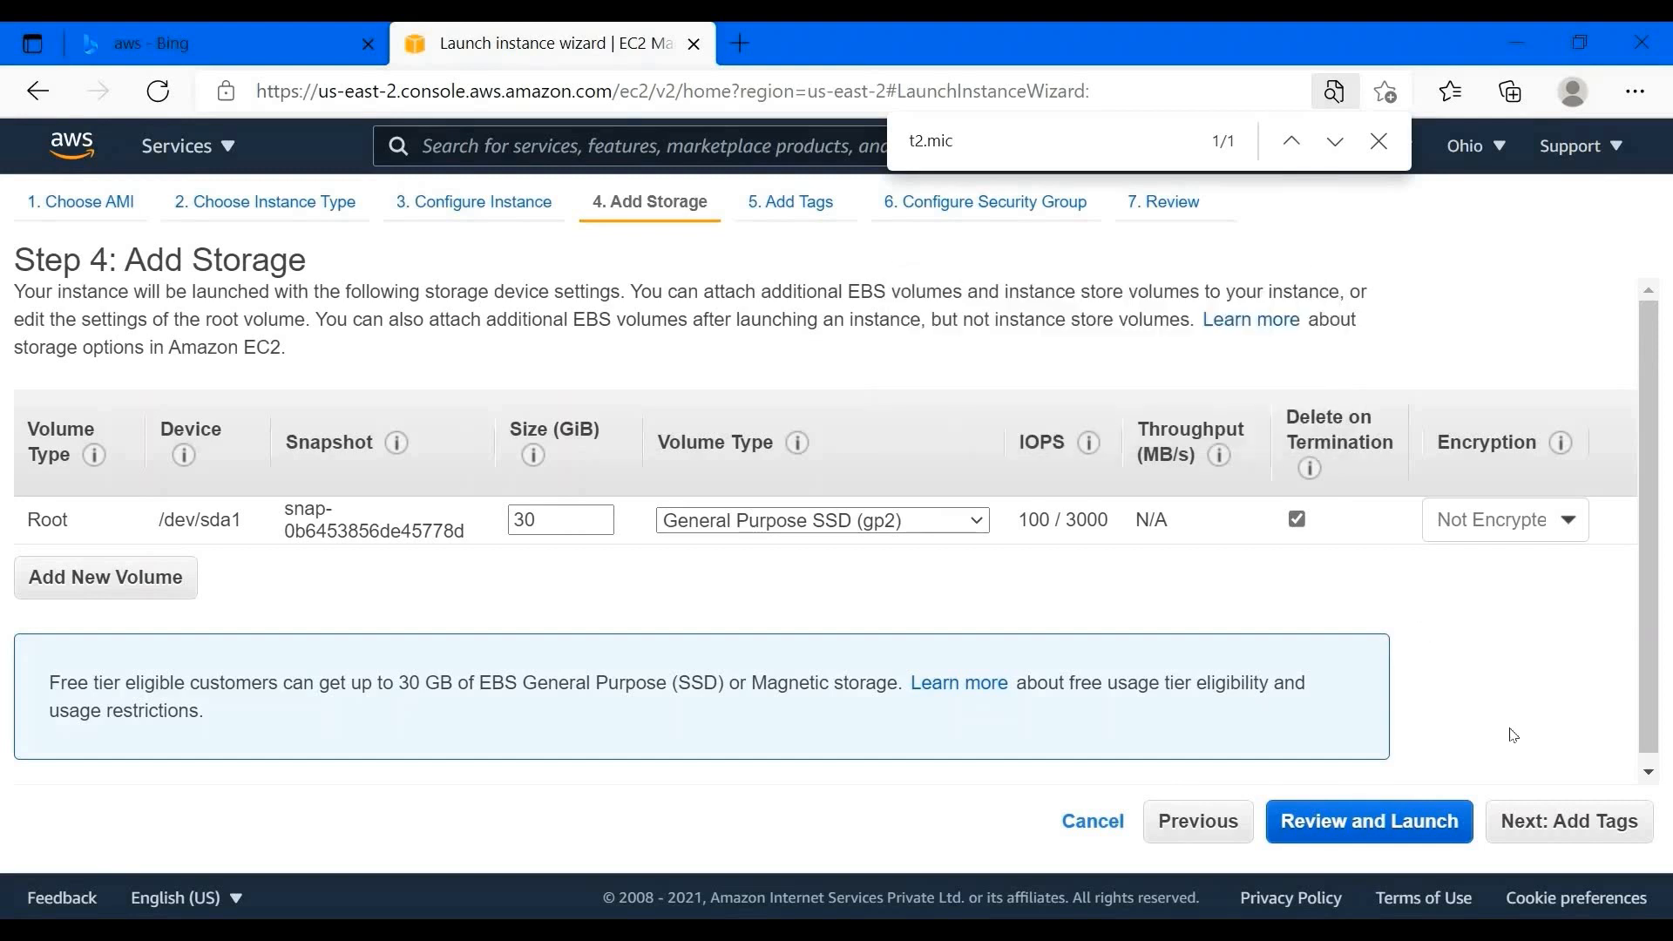
scroll(1542, 767, "down", 1)
left_click(1574, 832)
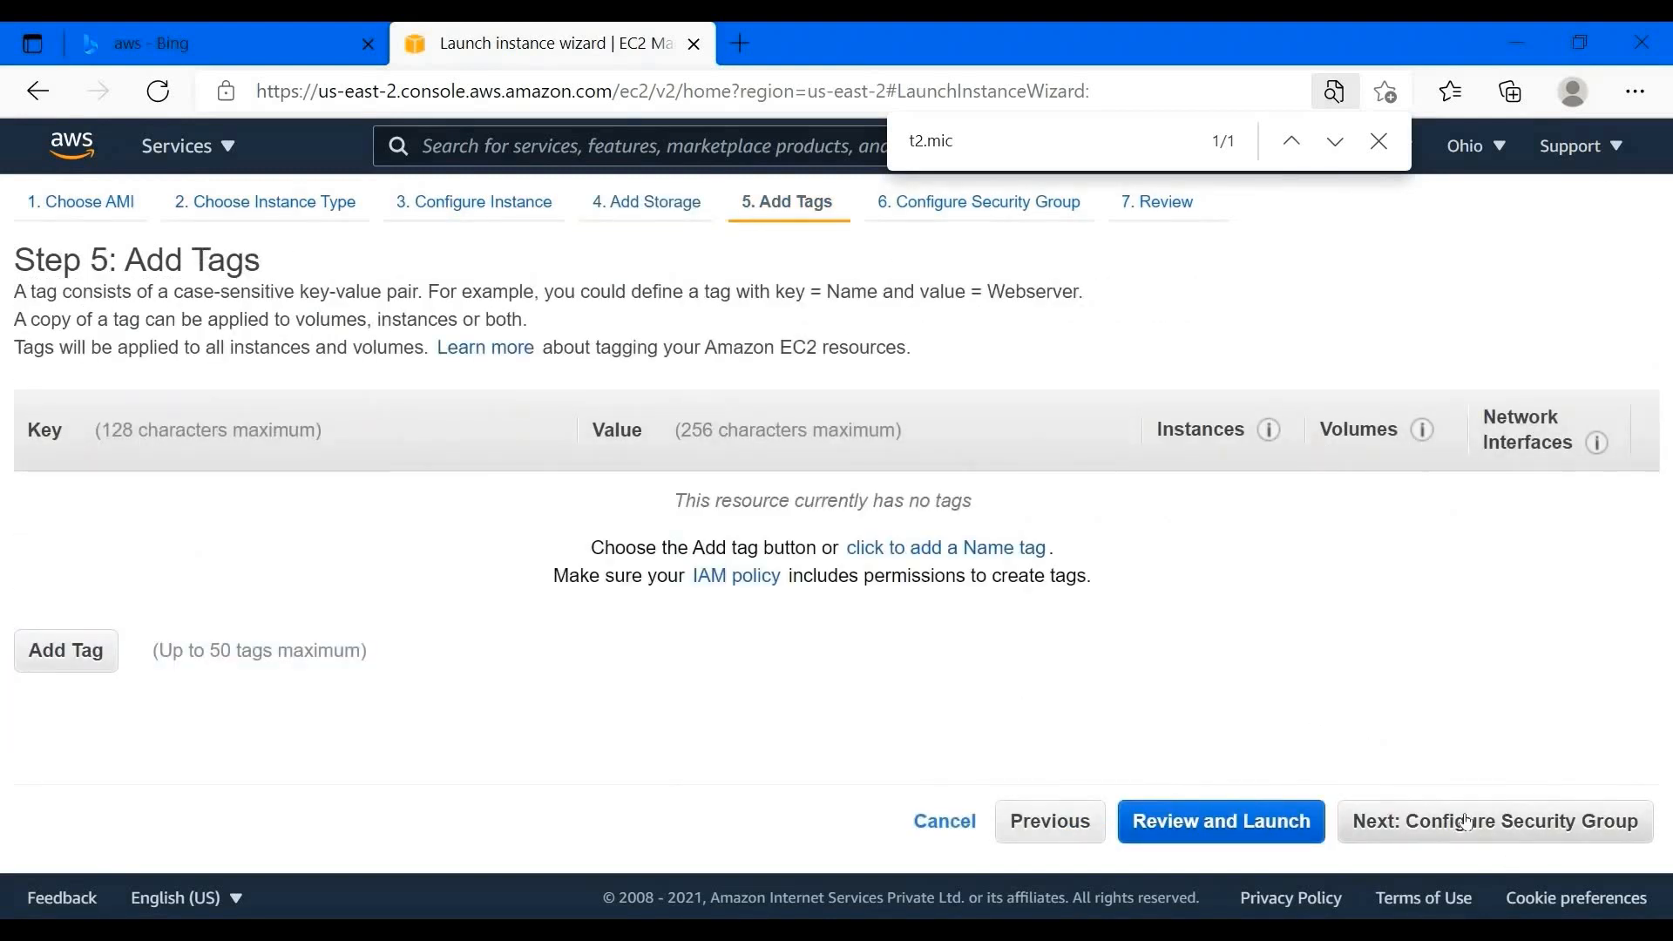
- Skip tags and keep launch-wizard-5's RDP rule on TCP 3389 from 0.0.0.0/0
left_click(1467, 822)
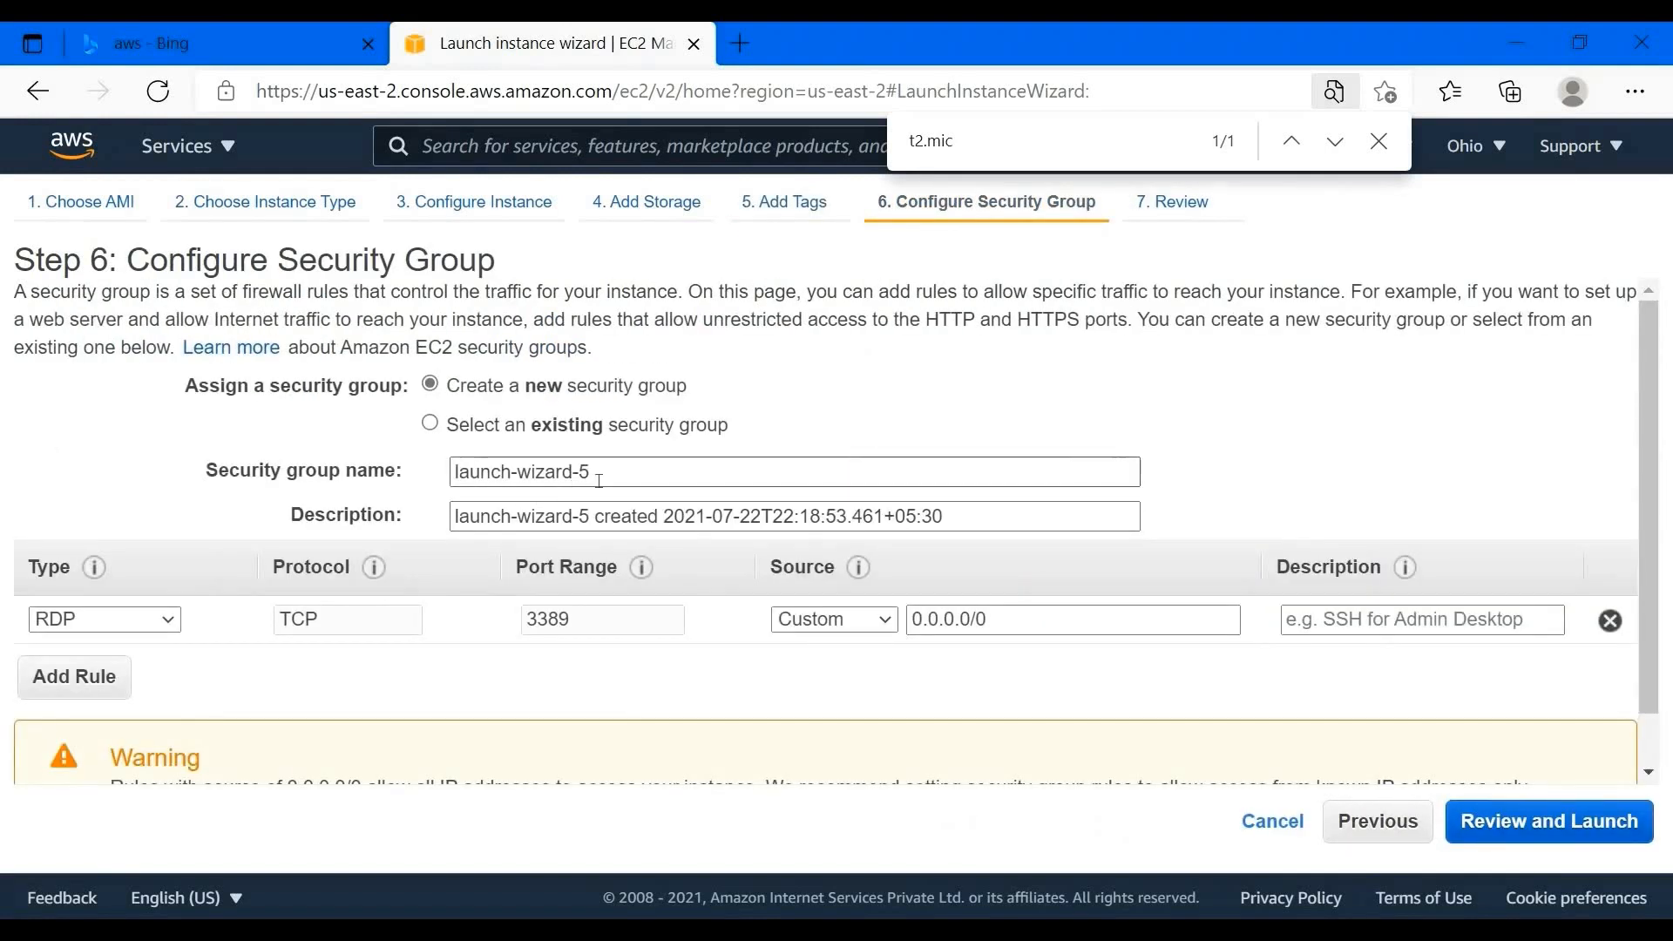
scroll(567, 480, "down", 1)
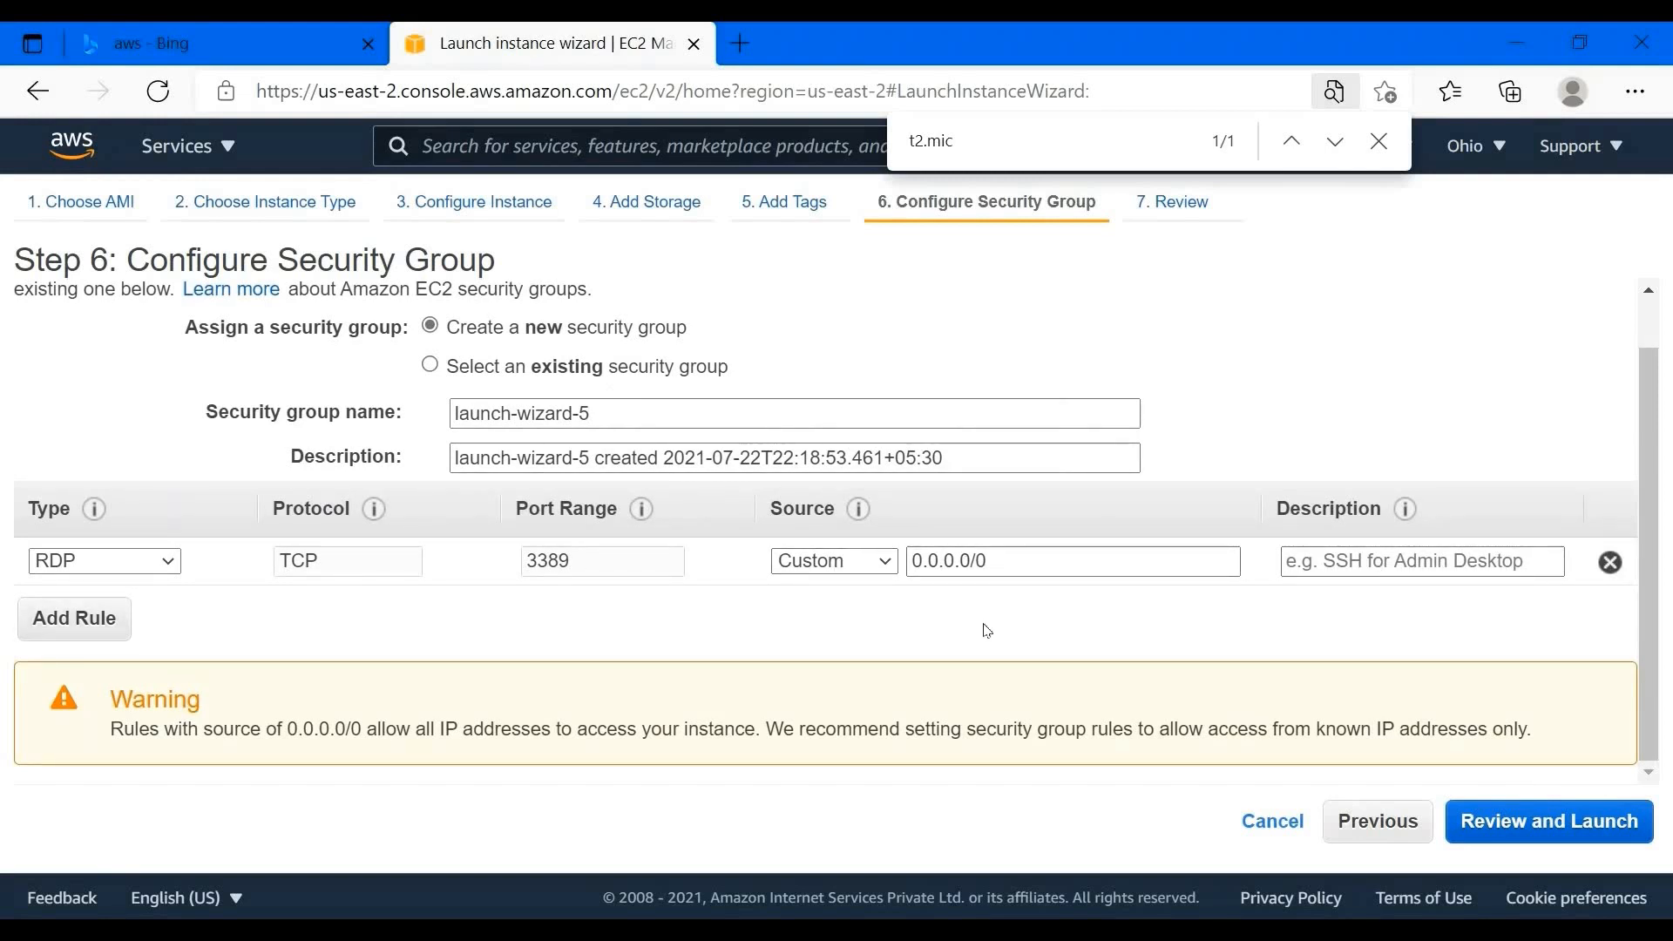
left_click(98, 572)
scroll(137, 340, "up", 3)
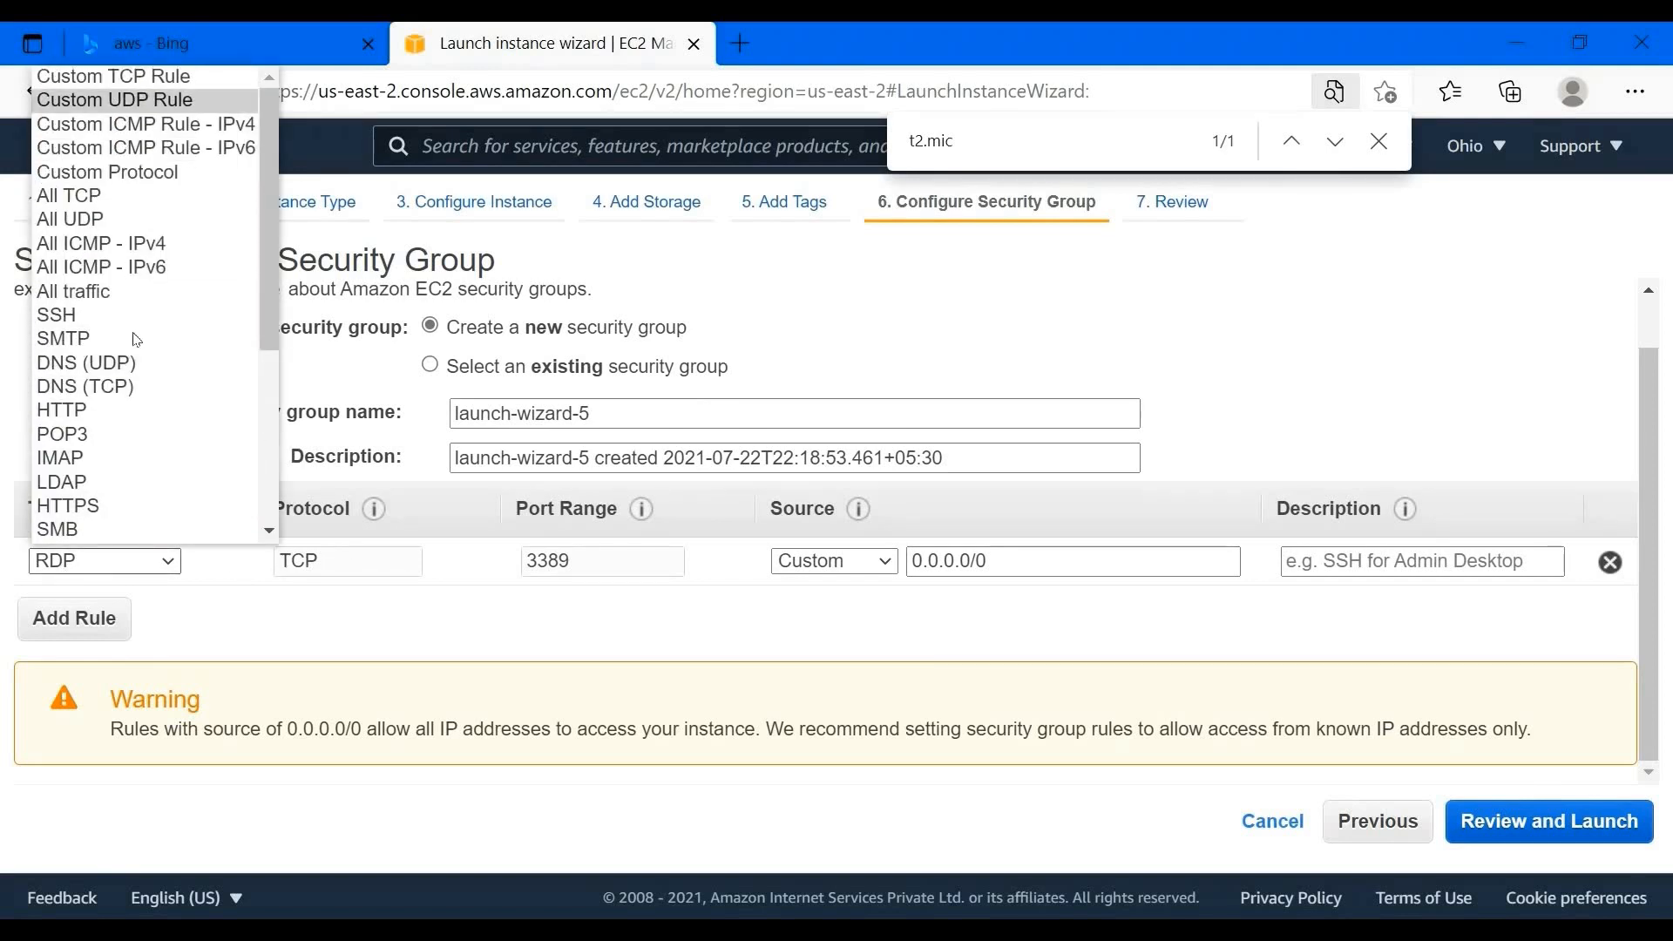
scroll(137, 340, "down", 5)
scroll(139, 218, "up", 5)
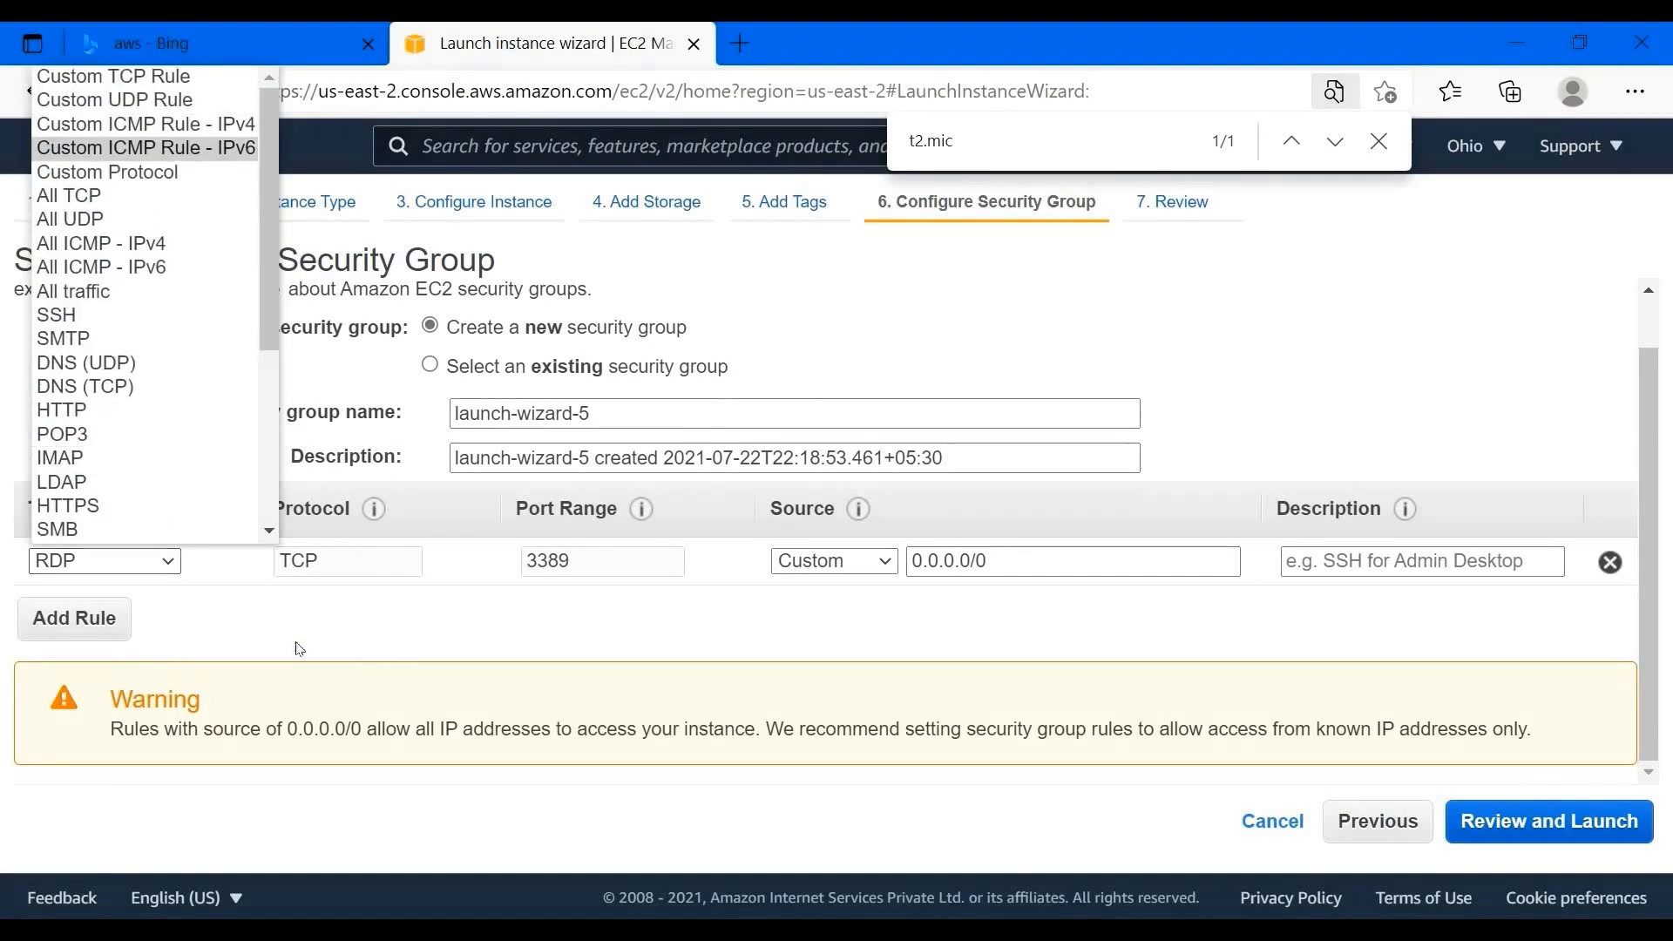
left_click(163, 677)
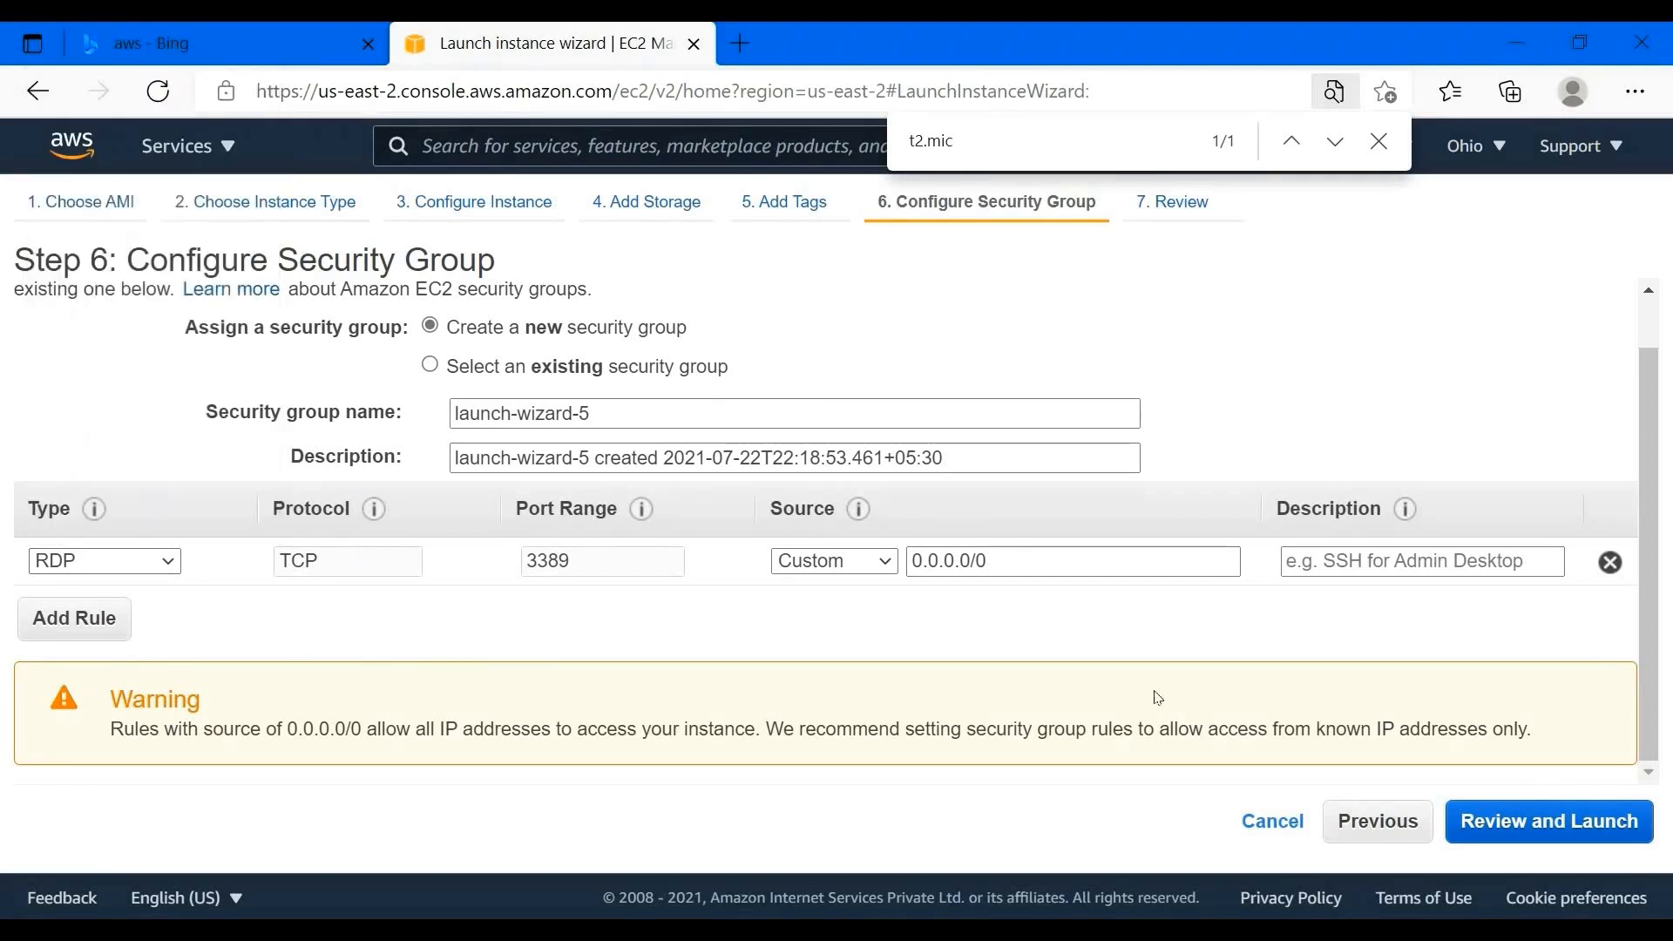
- Review the Windows Server 2019 Base, t2.micro, RDP security group launch summary and proceed to Launch
left_click(1556, 833)
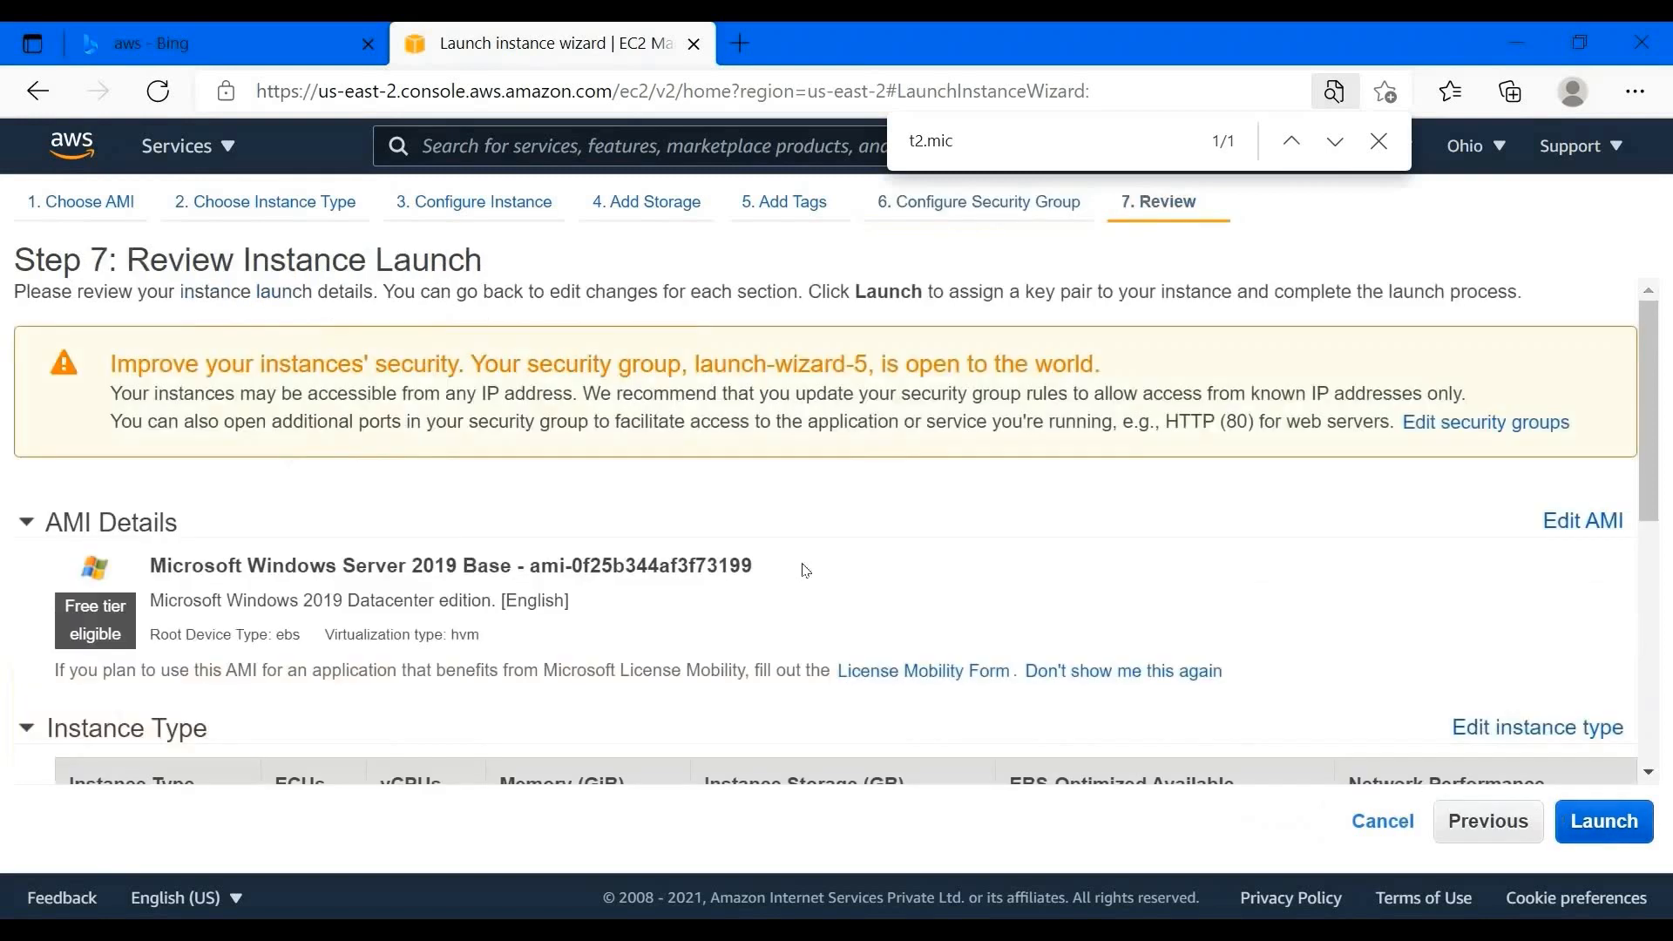
scroll(541, 451, "down", 4)
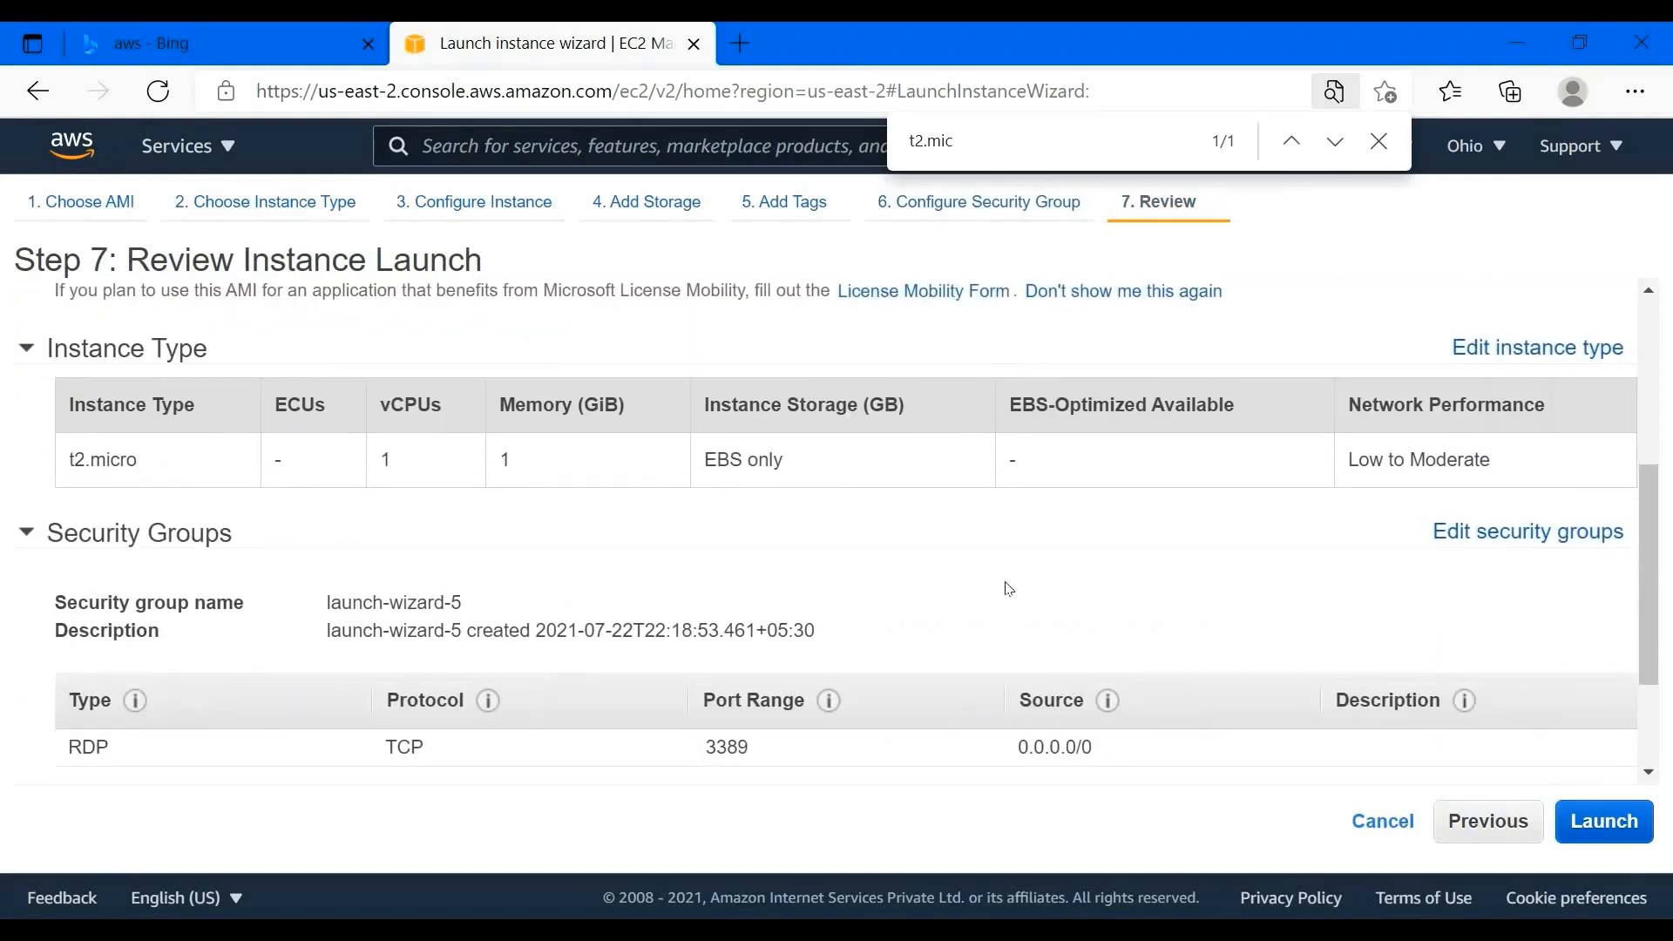
scroll(1338, 404, "down", 1)
triple_click(1521, 398)
scroll(441, 675, "down", 2)
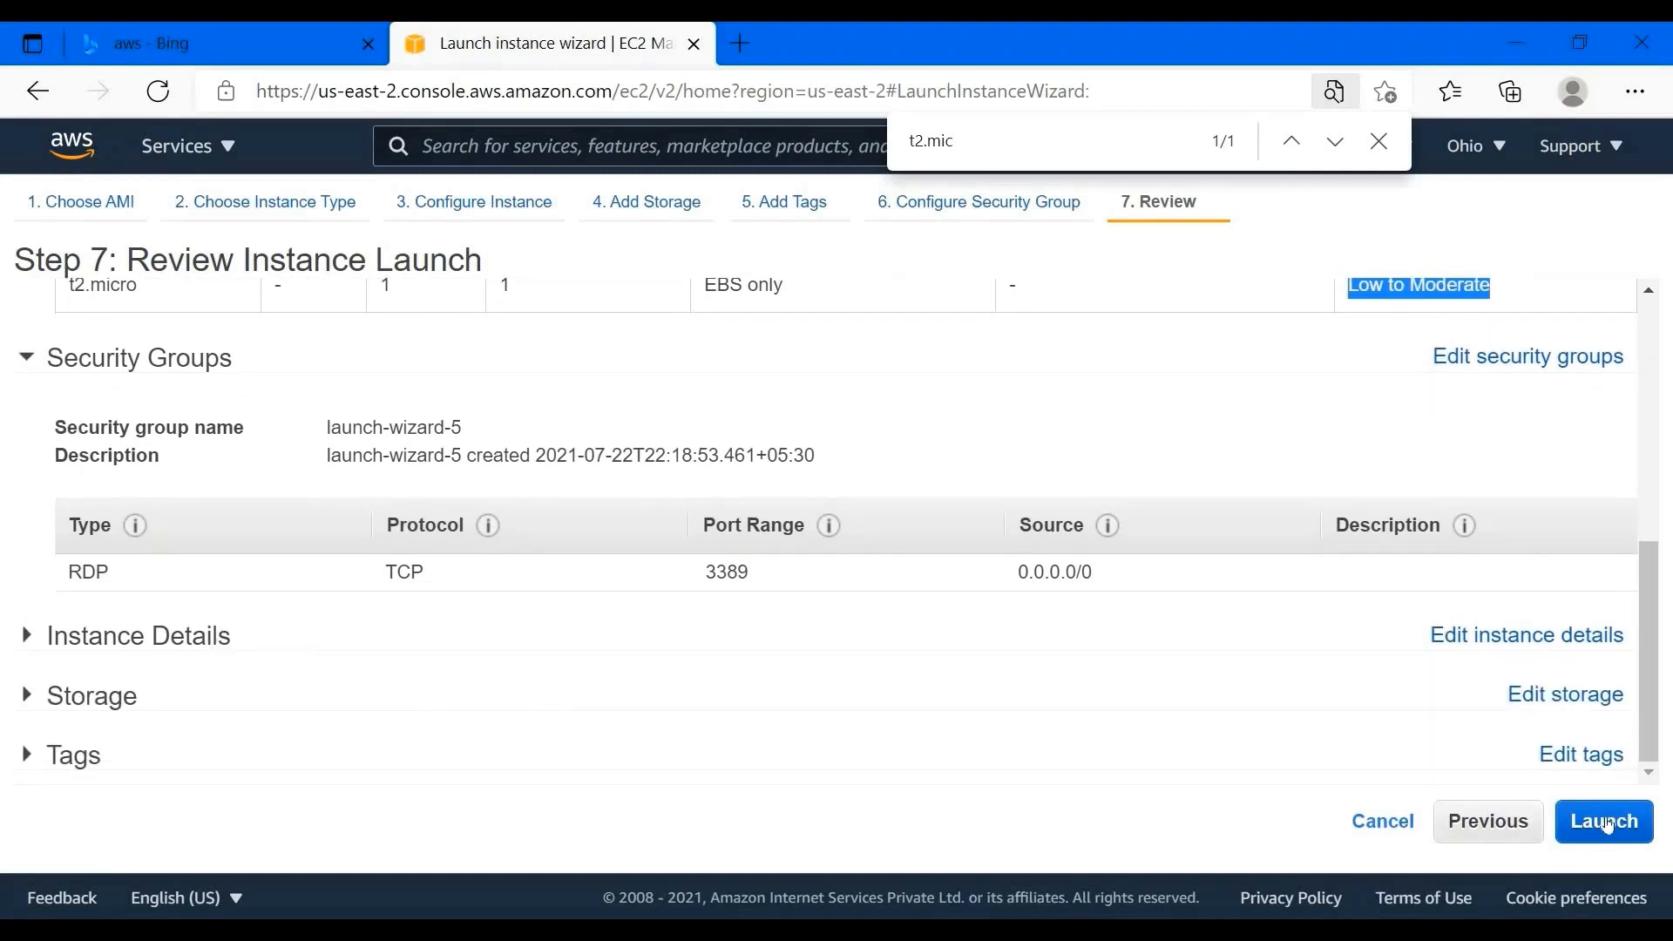
left_click(1608, 824)
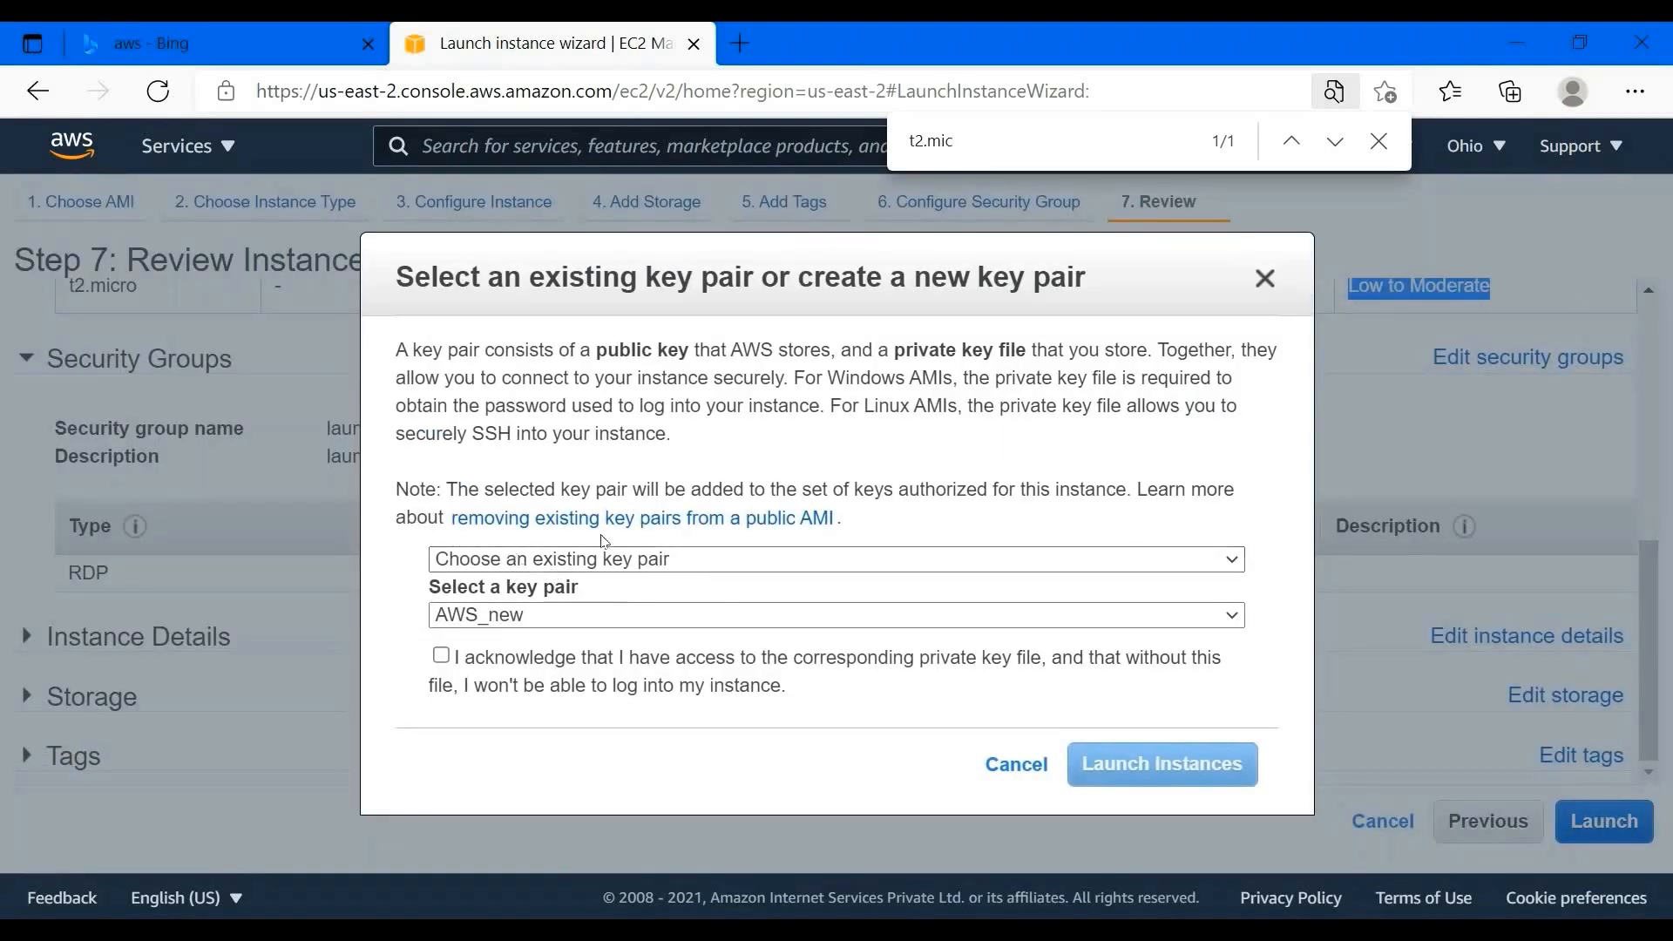
- Choose to create a new key pair named AWS_WINDOWS_YOUTUBE
left_click(630, 620)
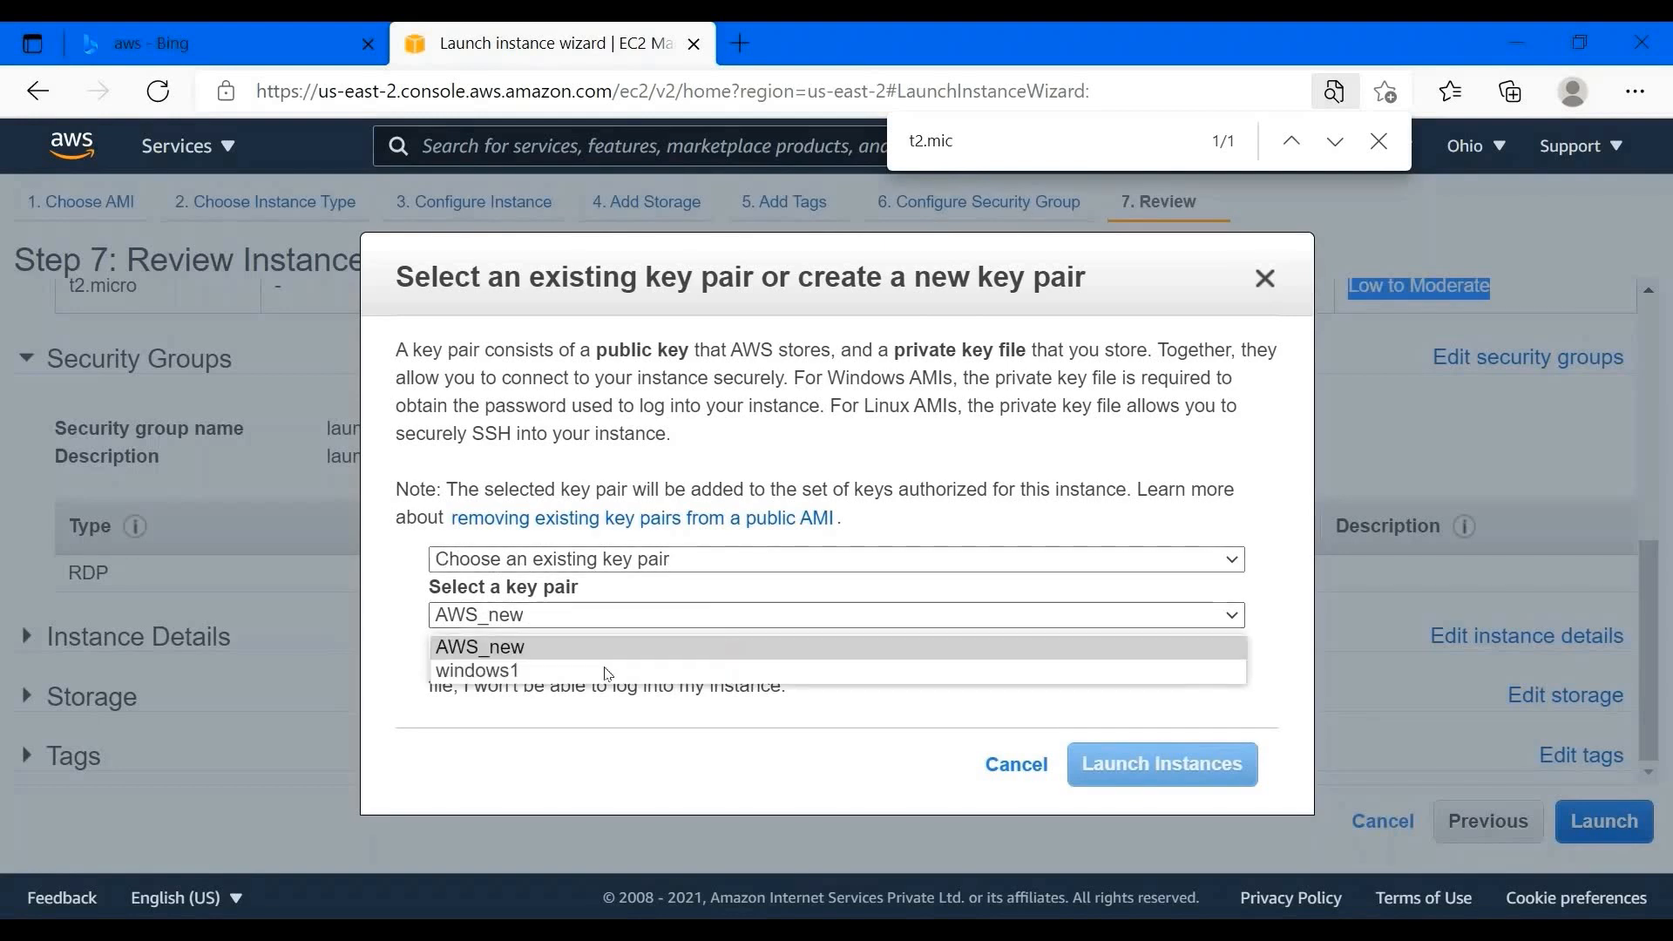
left_click(666, 560)
left_click(655, 622)
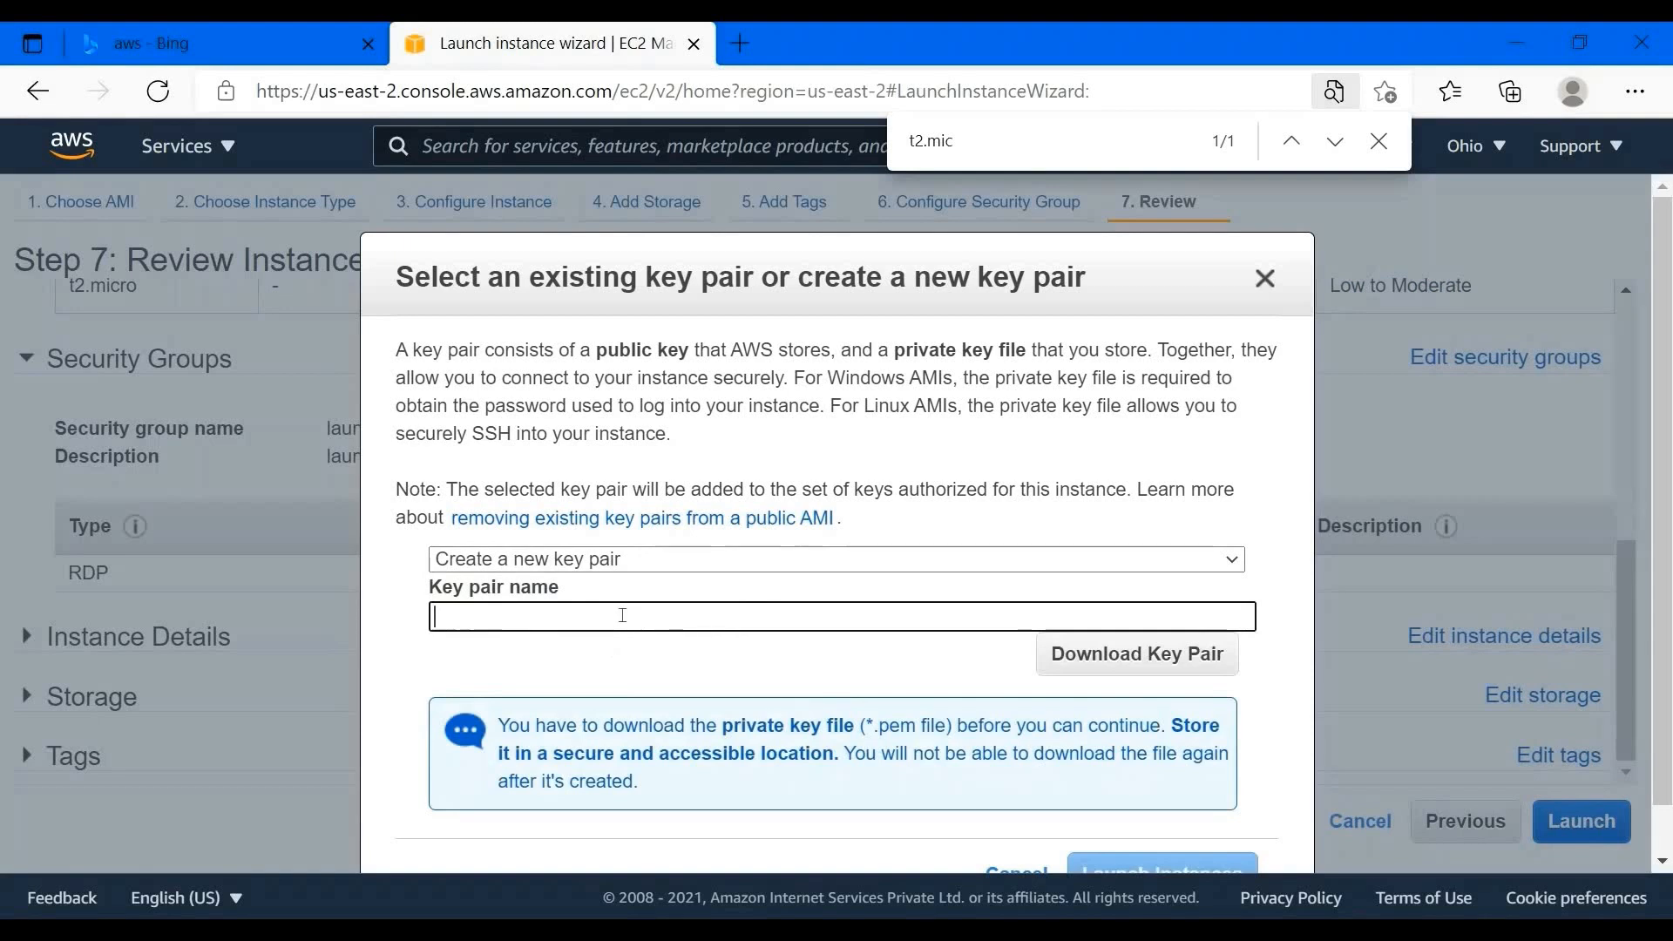
left_click(623, 615)
type("AW")
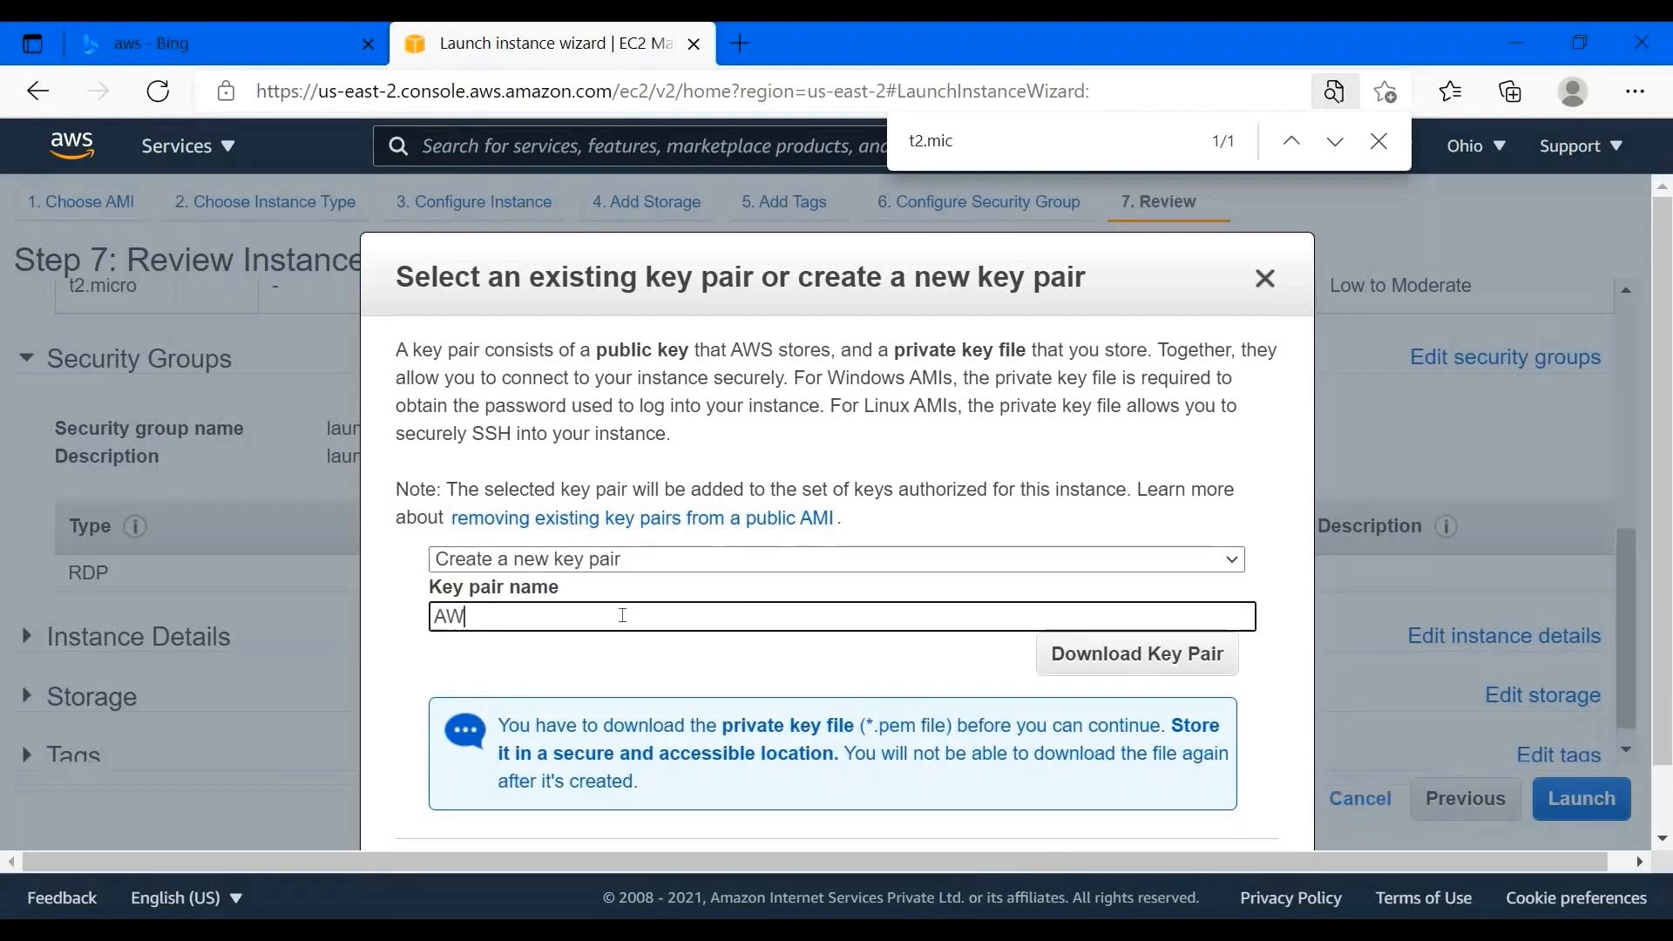
type("S_WINDO")
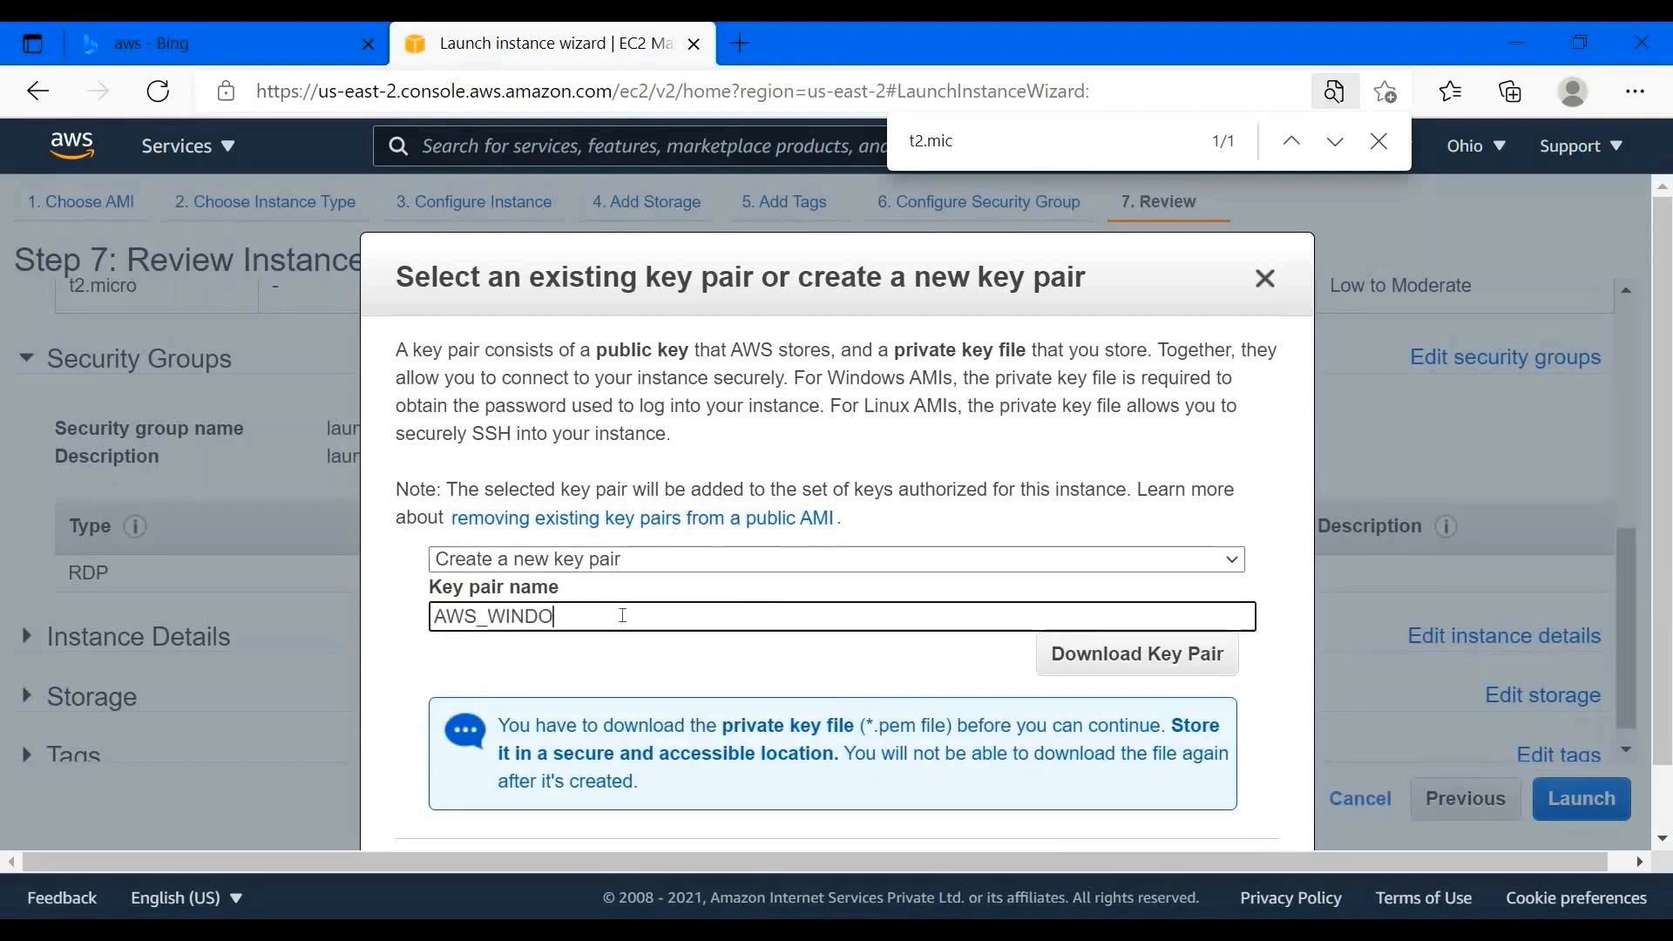
type("WS_YOUTUBE")
- Download the AWS_WINDOWS_YOUTUBE.pem private key and submit the instance launch
left_click_drag(498, 725, 1102, 737)
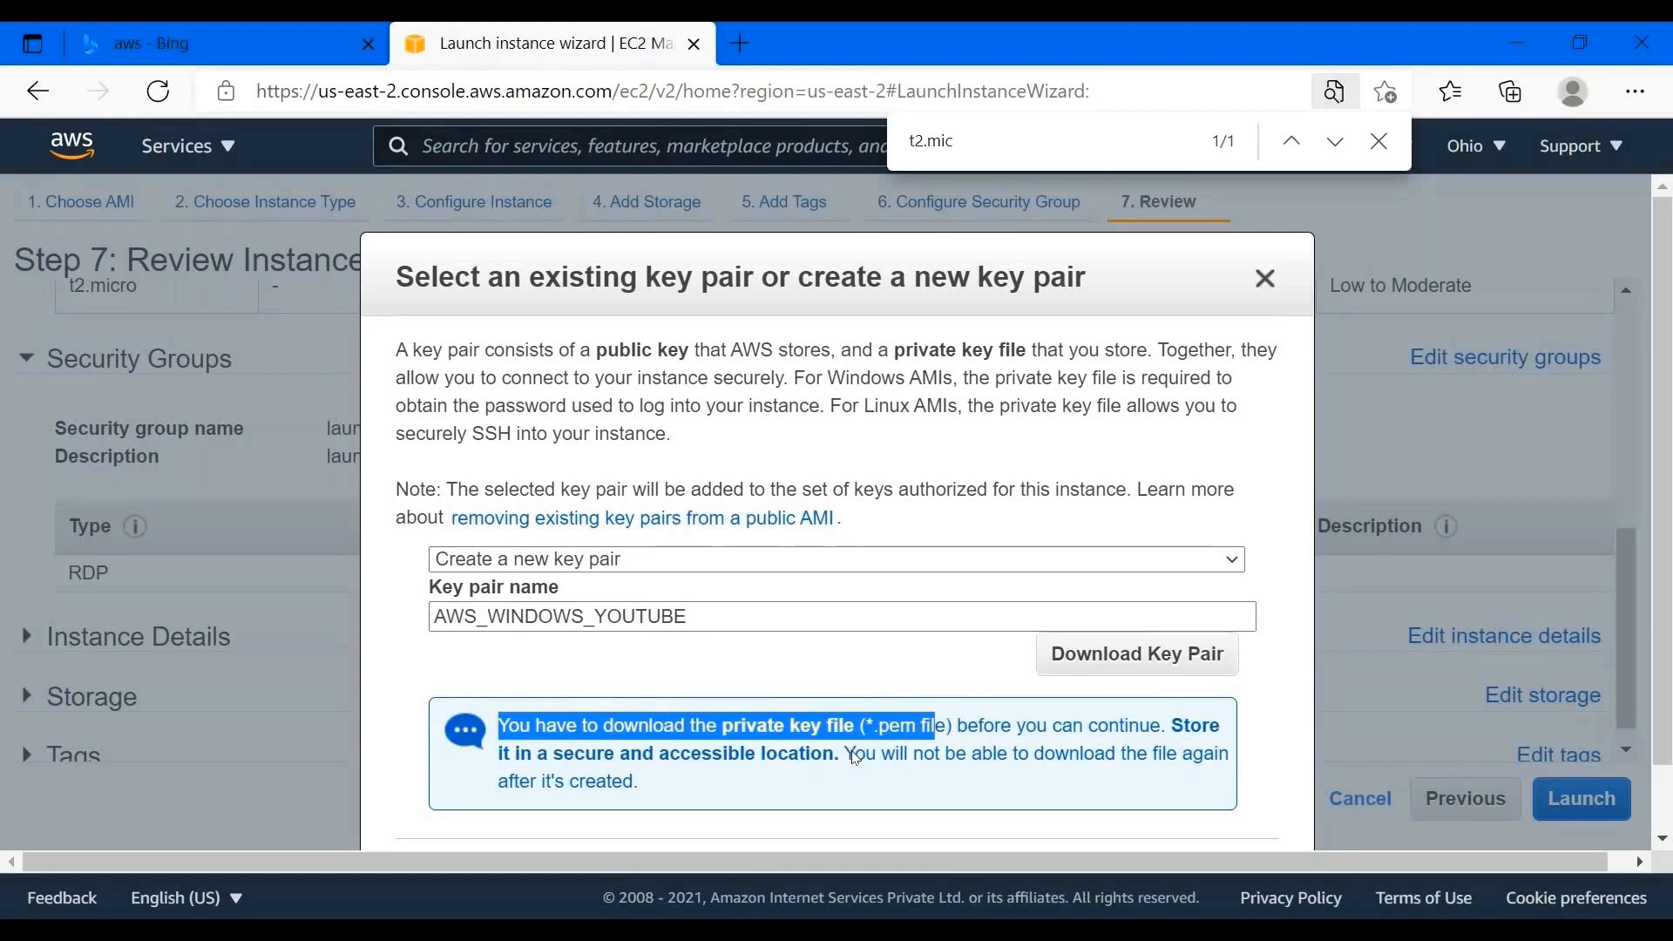
left_click_drag(854, 755, 639, 782)
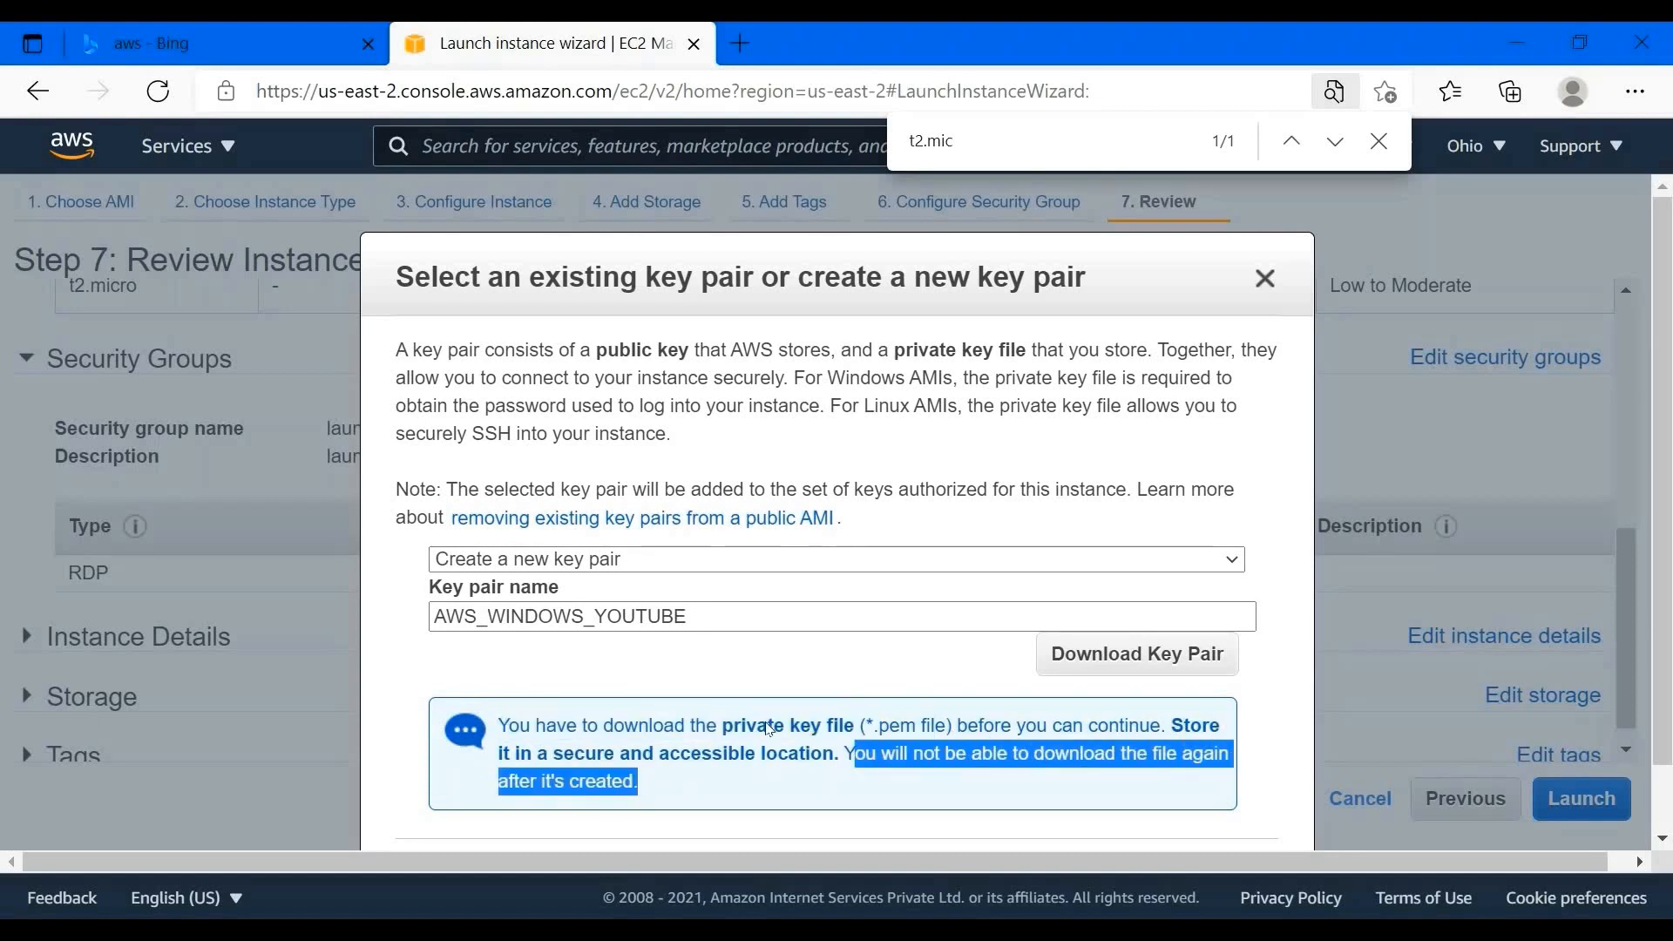
scroll(768, 729, "down", 1)
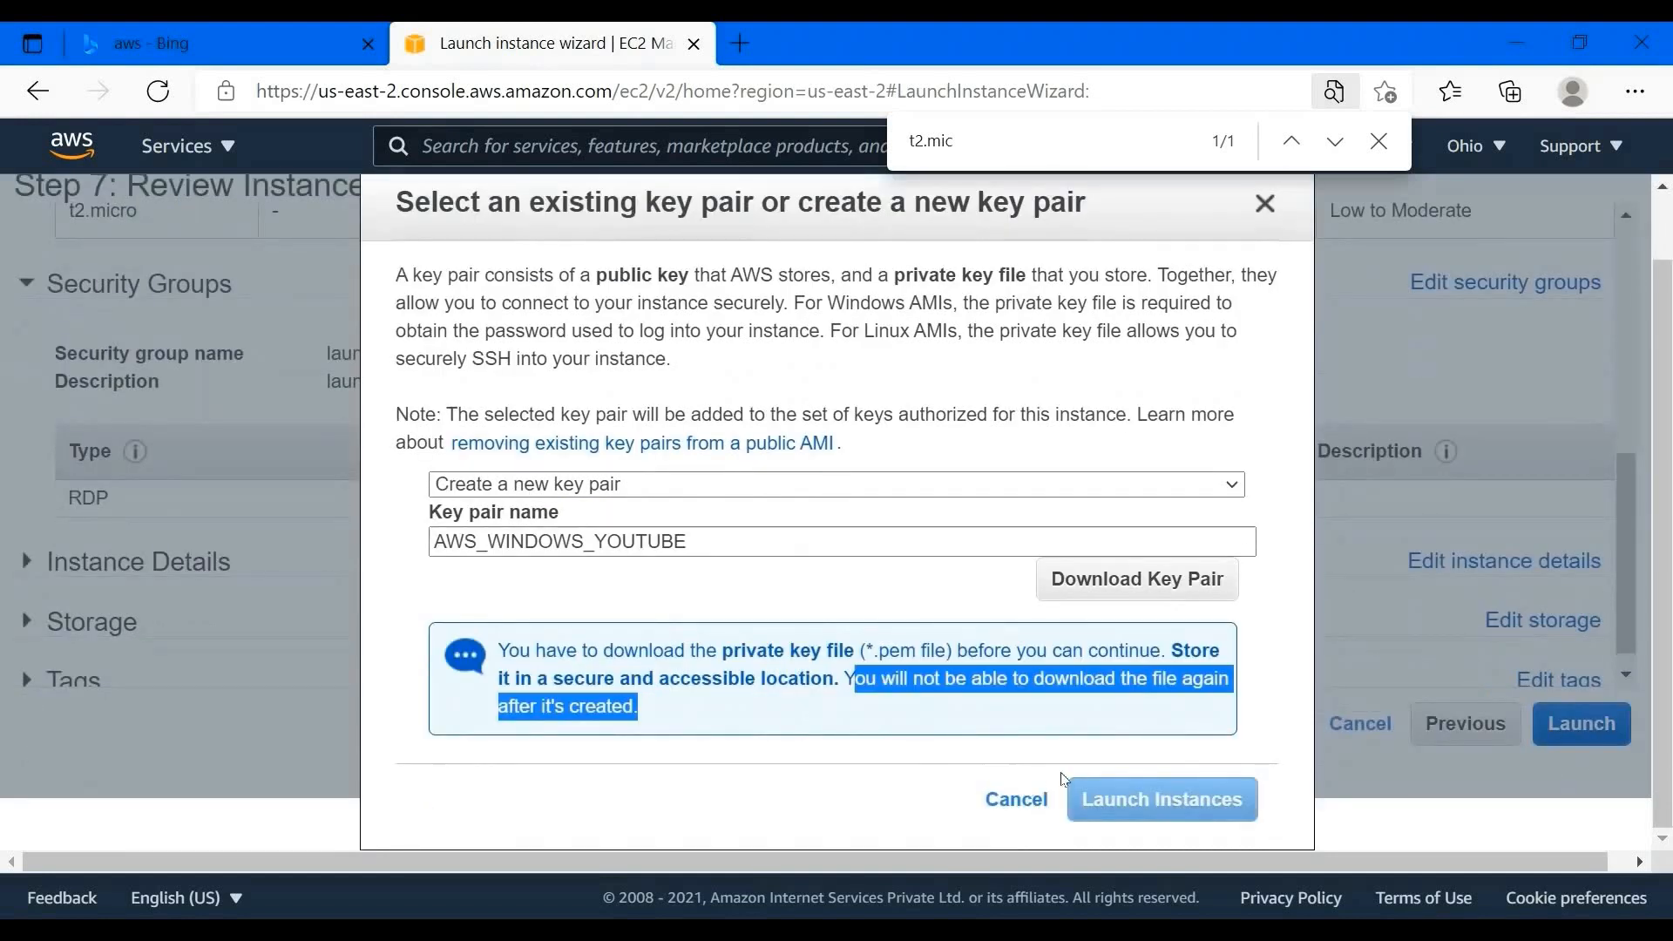
left_click(1164, 580)
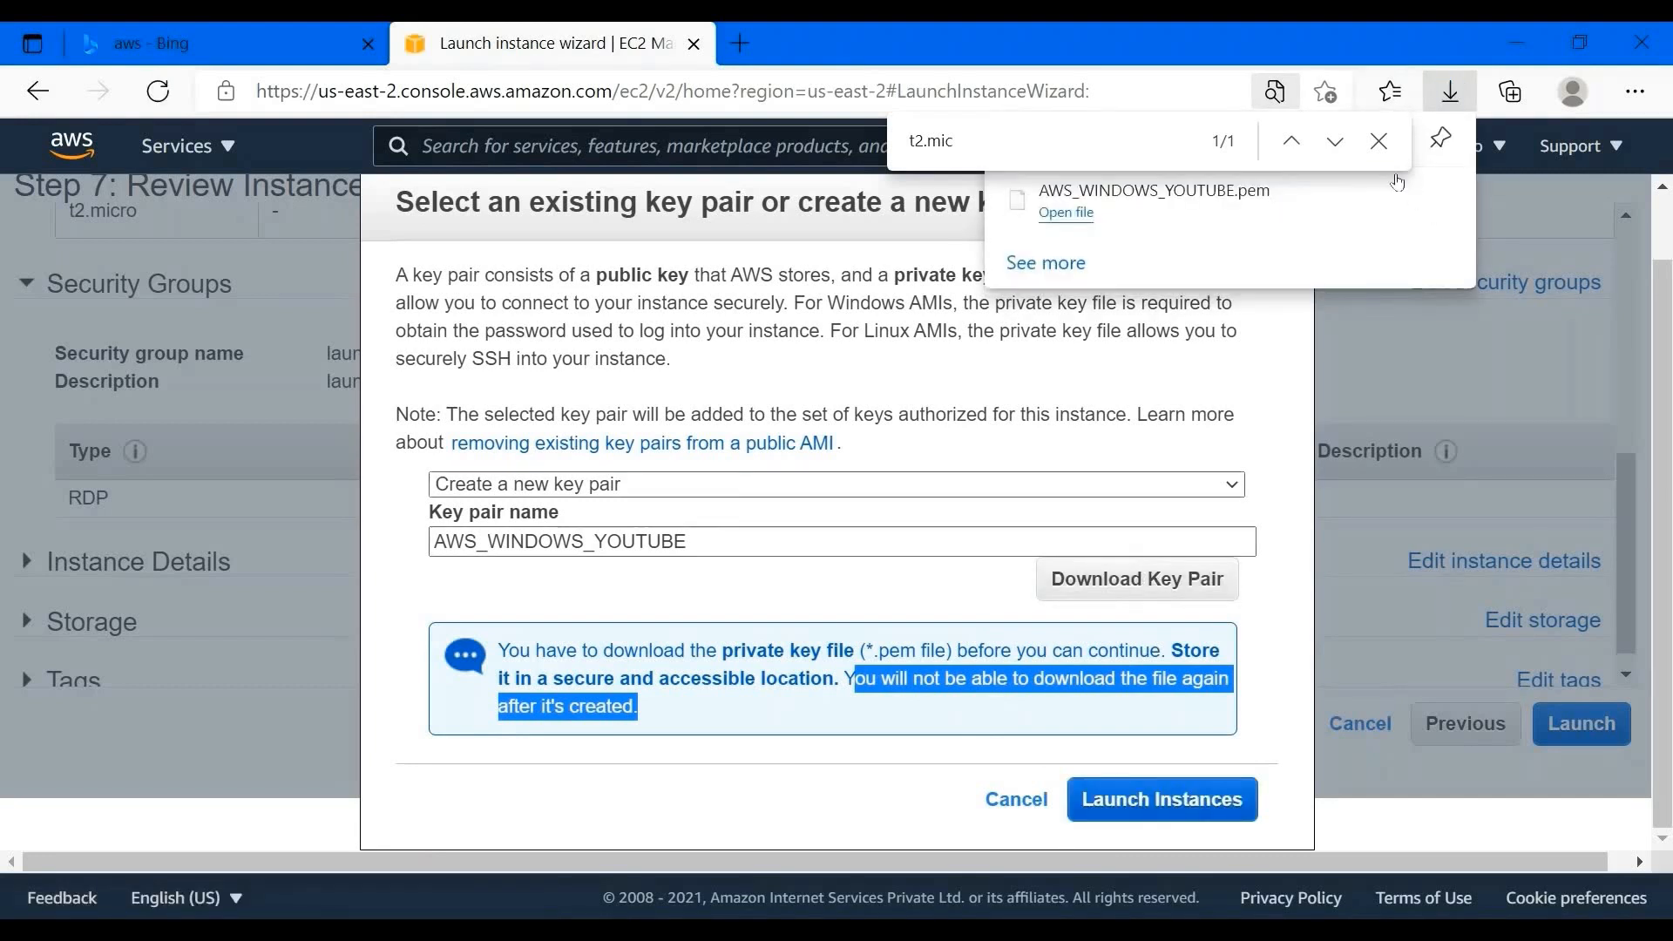
left_click(1379, 141)
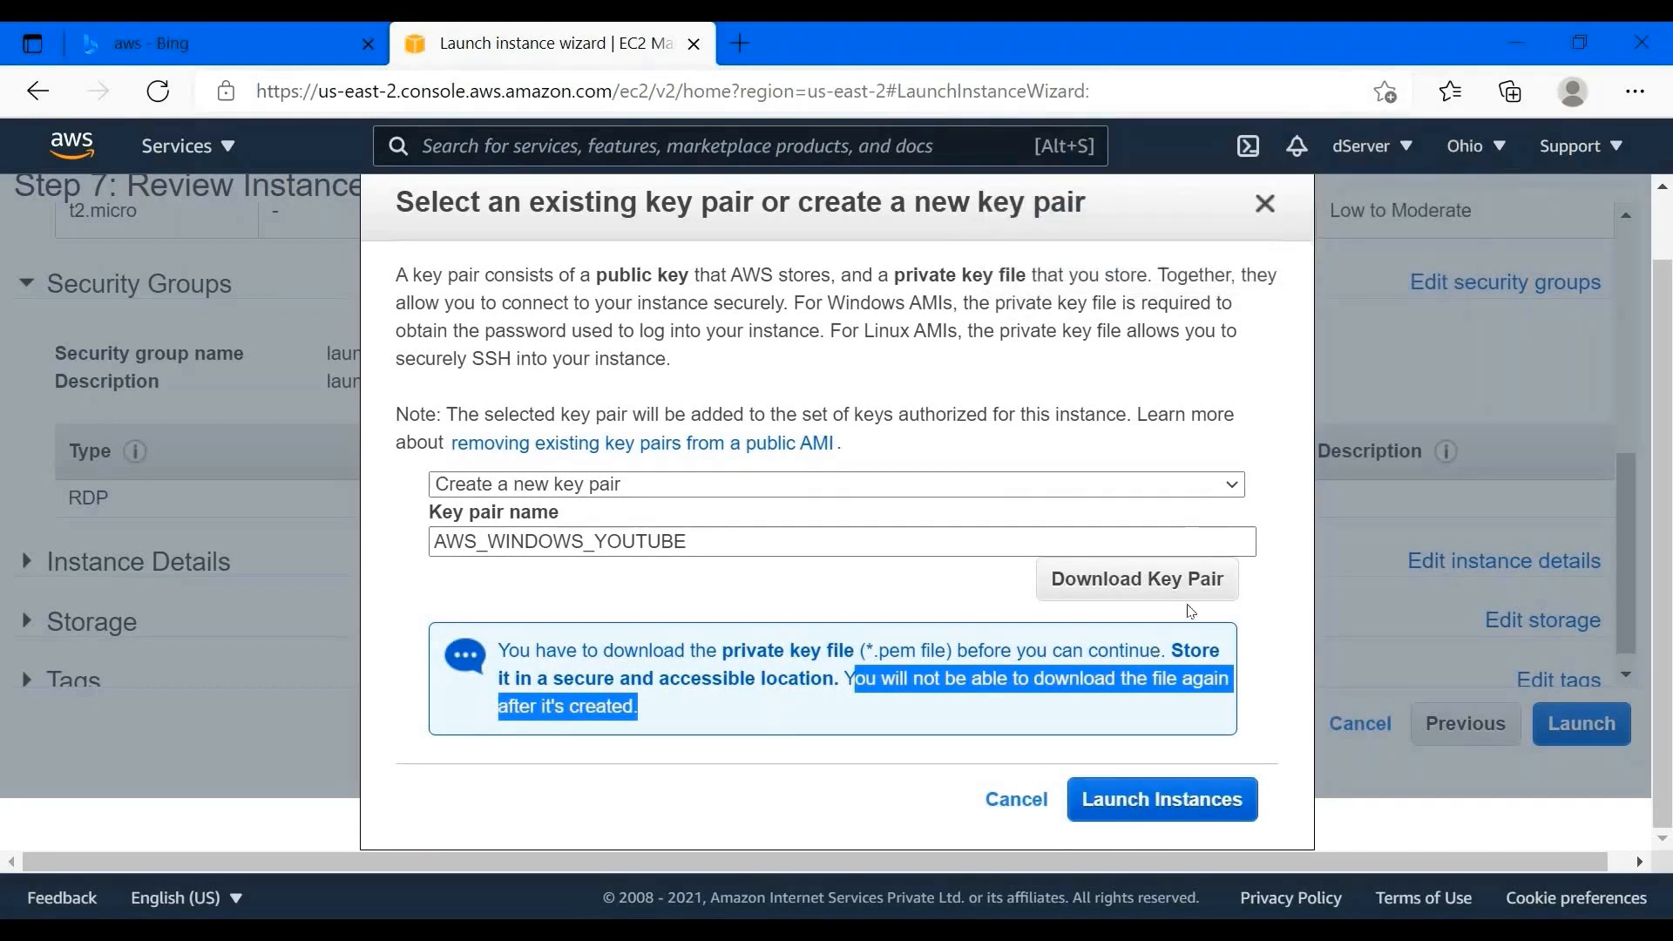
left_click(1137, 806)
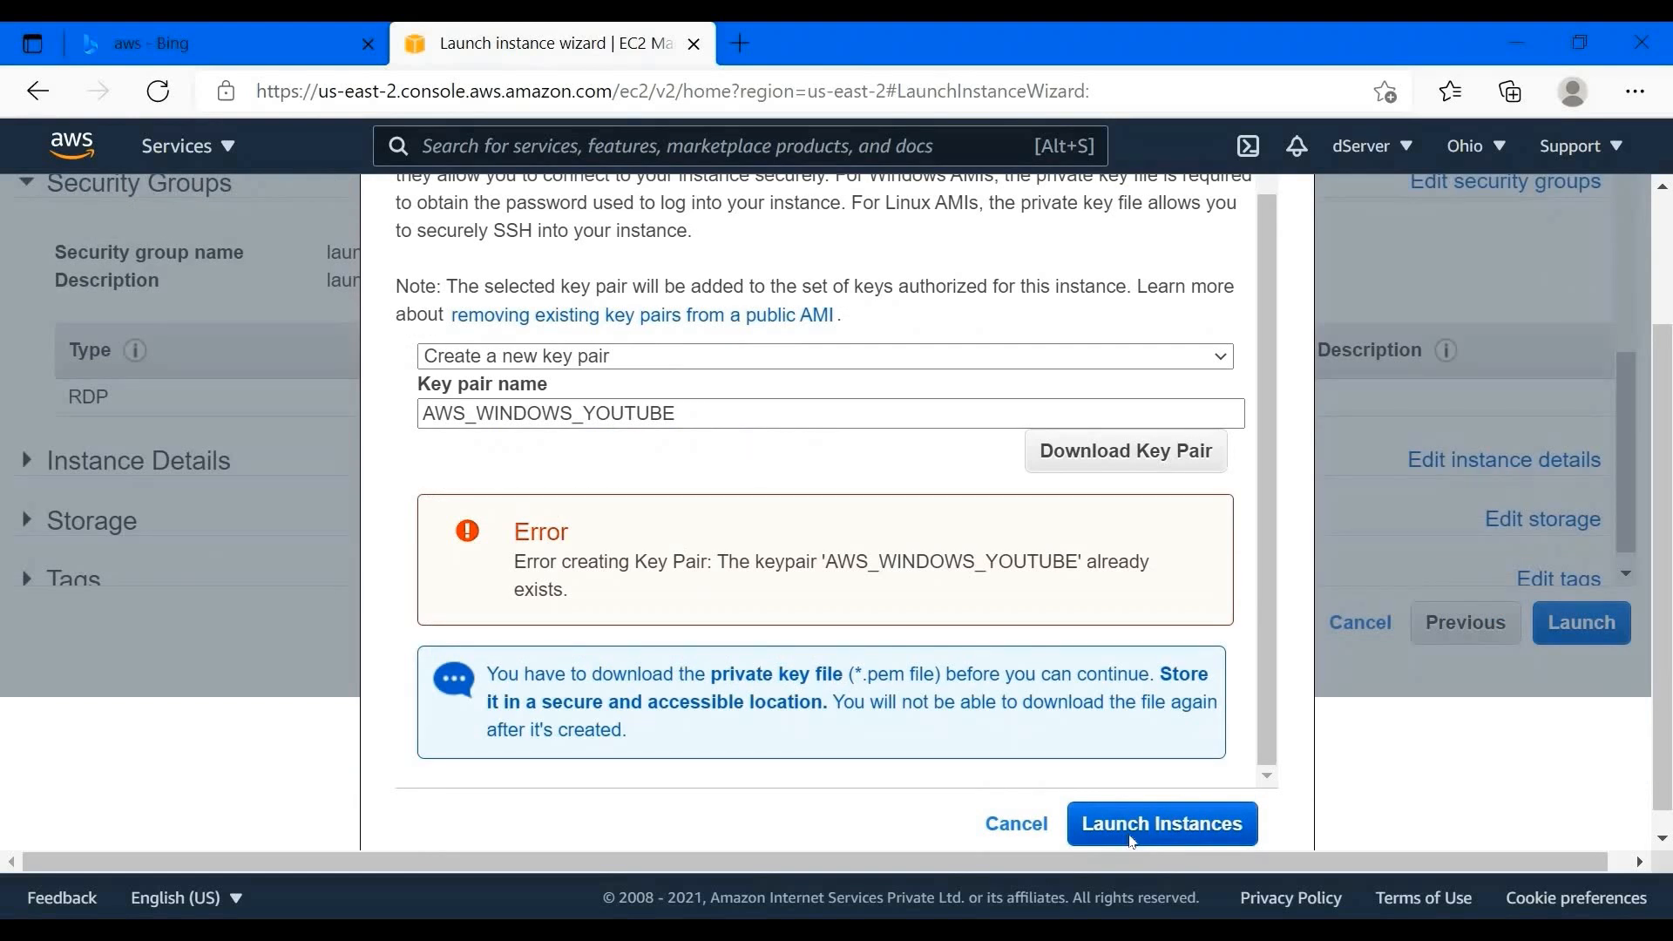
left_click(1132, 842)
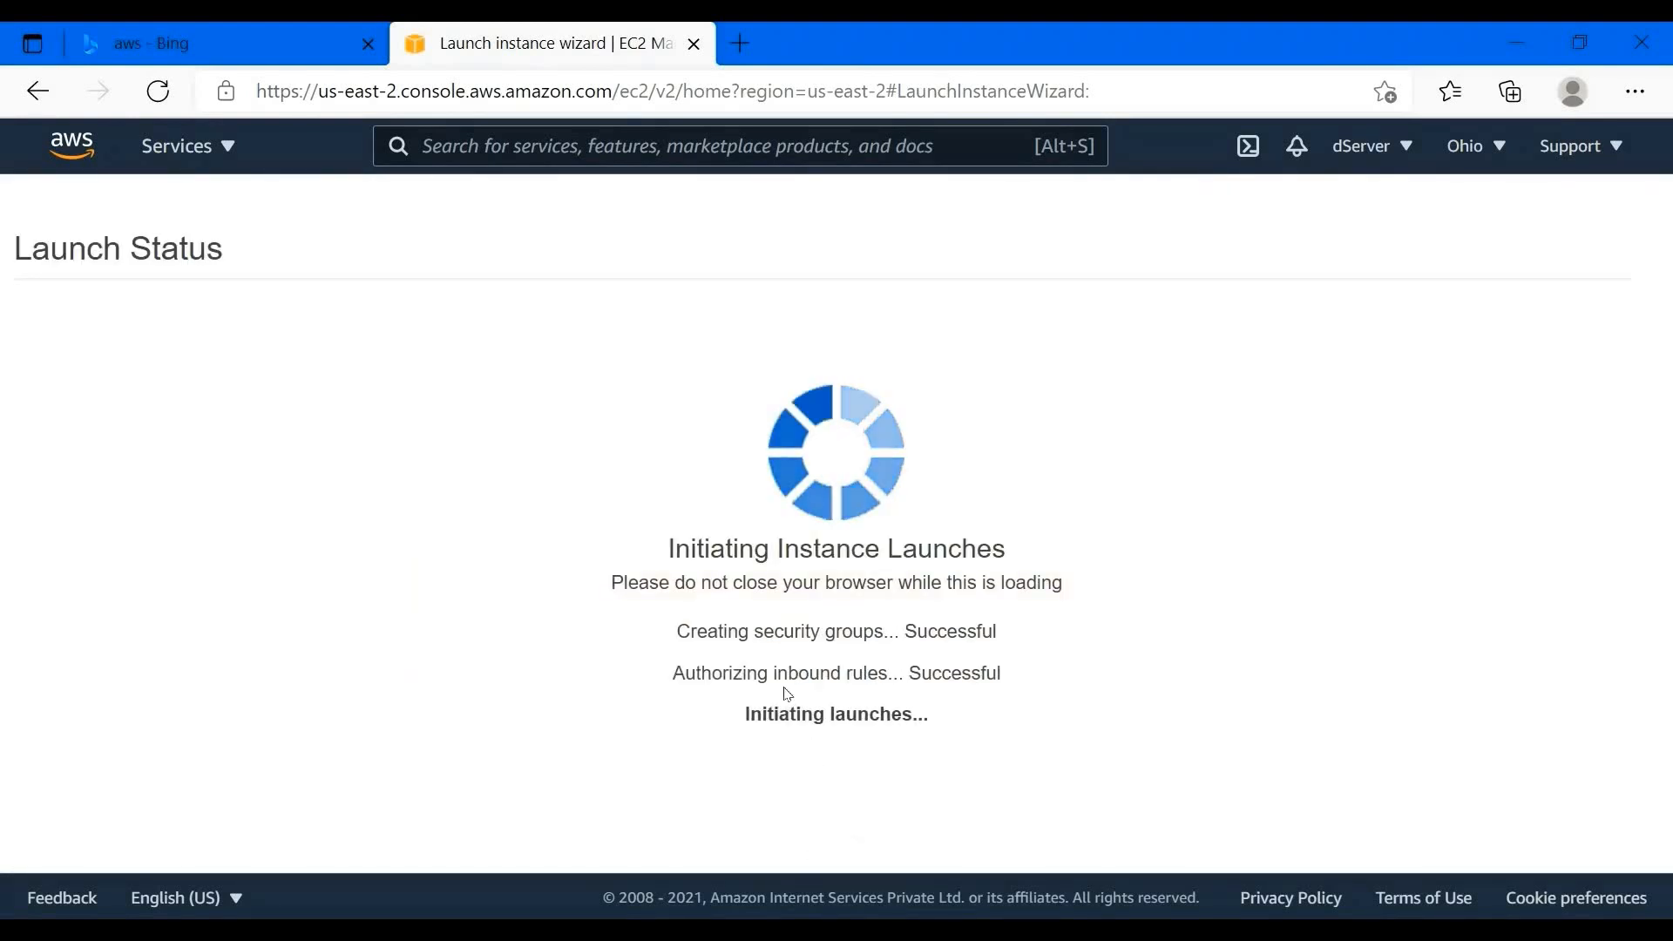
- Go from Launch Status to the EC2 Dashboard via Services and list the four instances
mouse_move(116, 370)
left_mouse_down()
mouse_move(475, 368)
mouse_move(113, 370)
left_mouse_up()
left_click(113, 370)
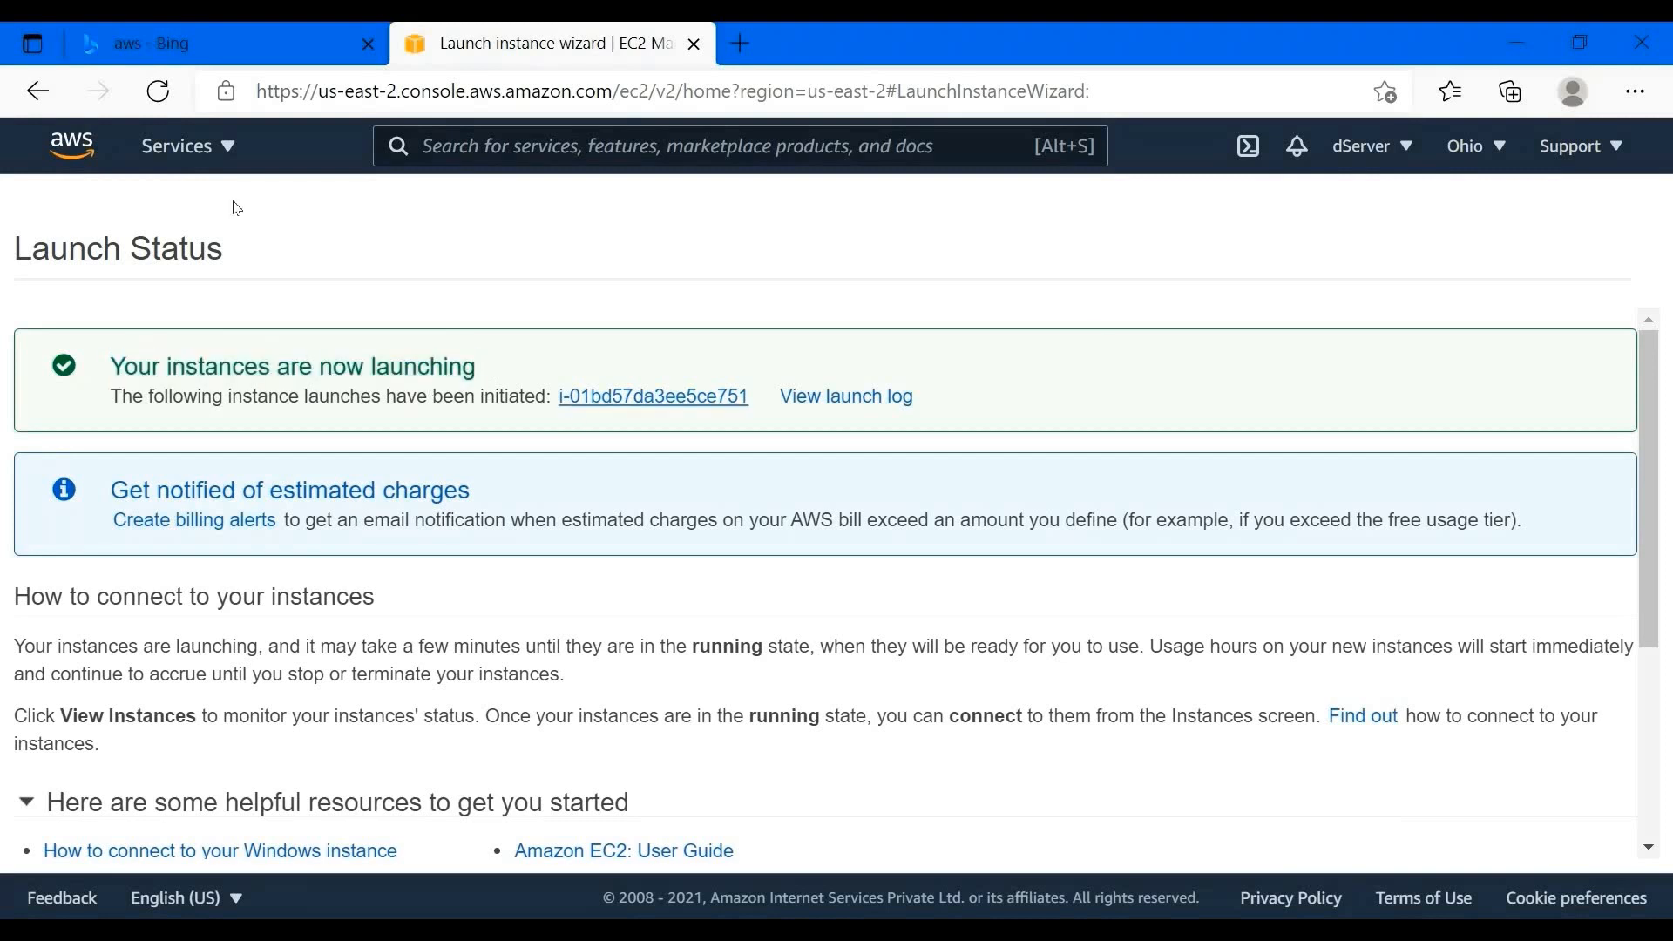
left_click(215, 149)
left_click(558, 323)
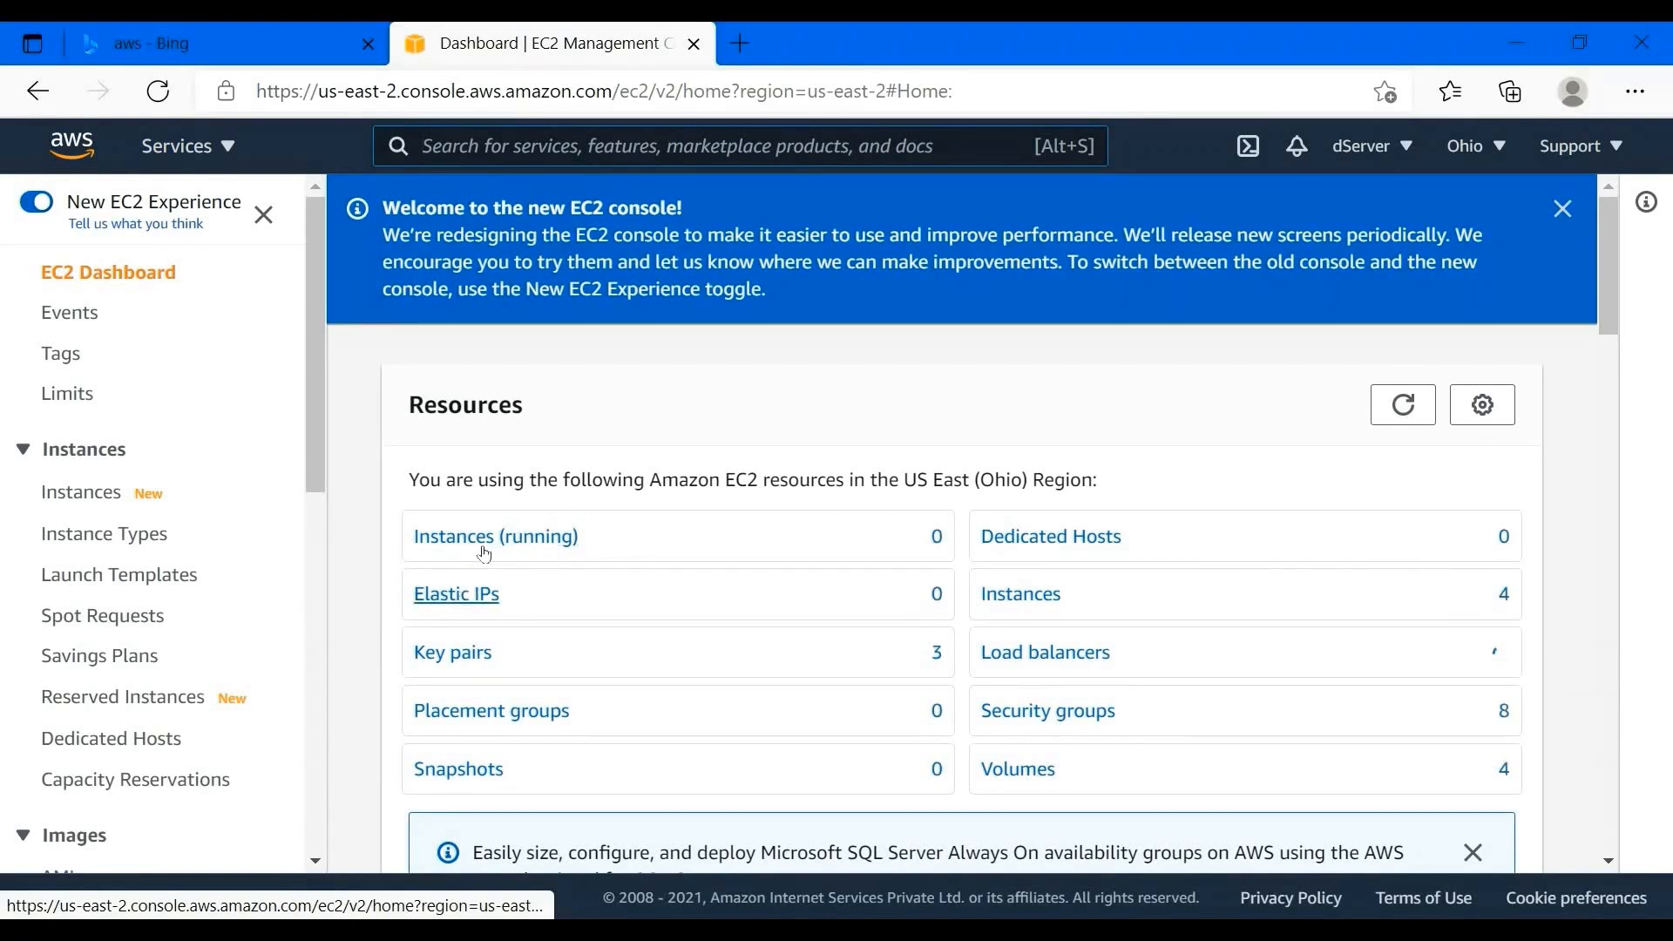
left_click(92, 492)
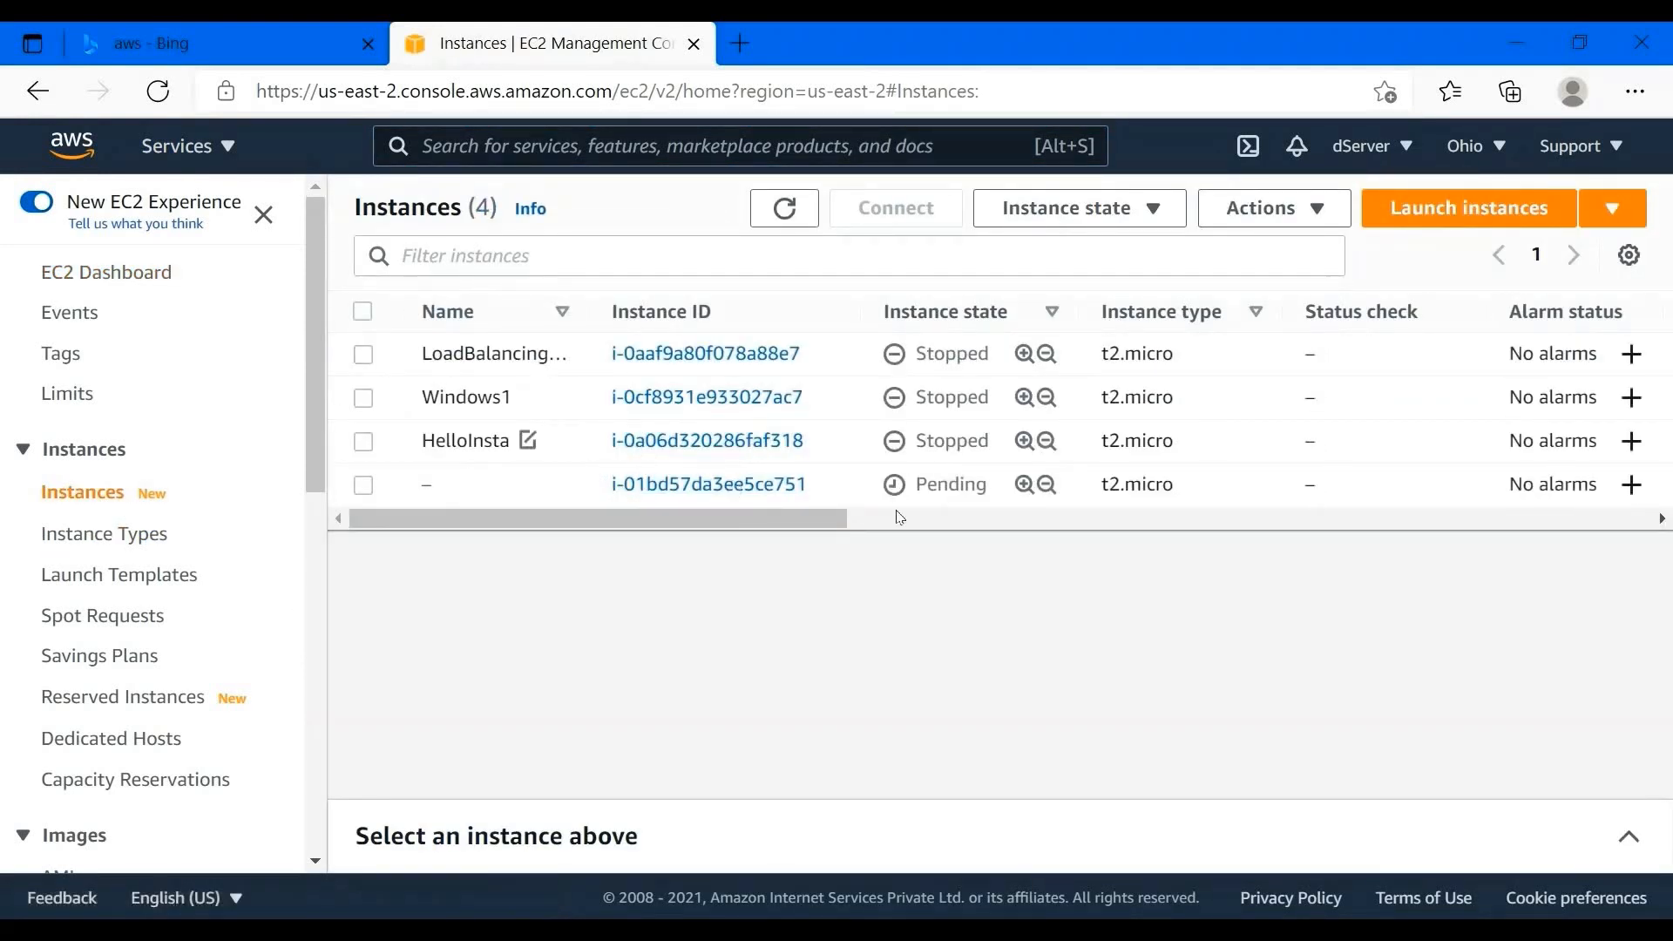
- Name the new instance AWS_WIN_YOUTB, correcting the mistyped first attempt
left_click(485, 489)
left_click(452, 486)
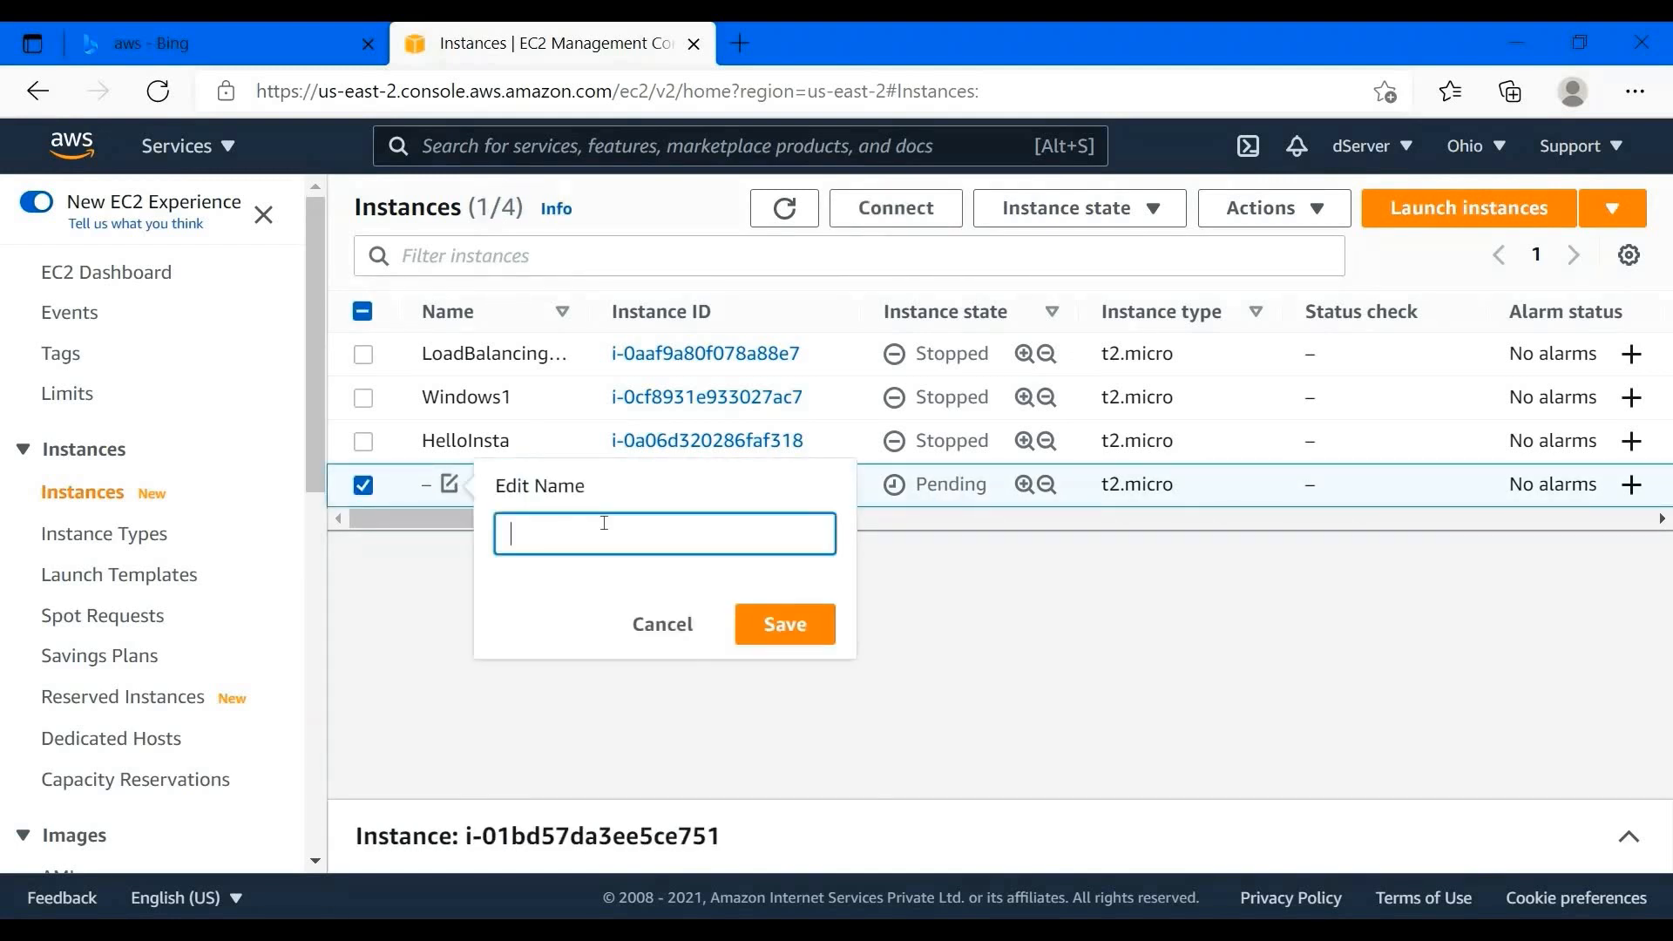
type("AWS_YOUTUBE")
key("ctrl+a")
key("BackSpace")
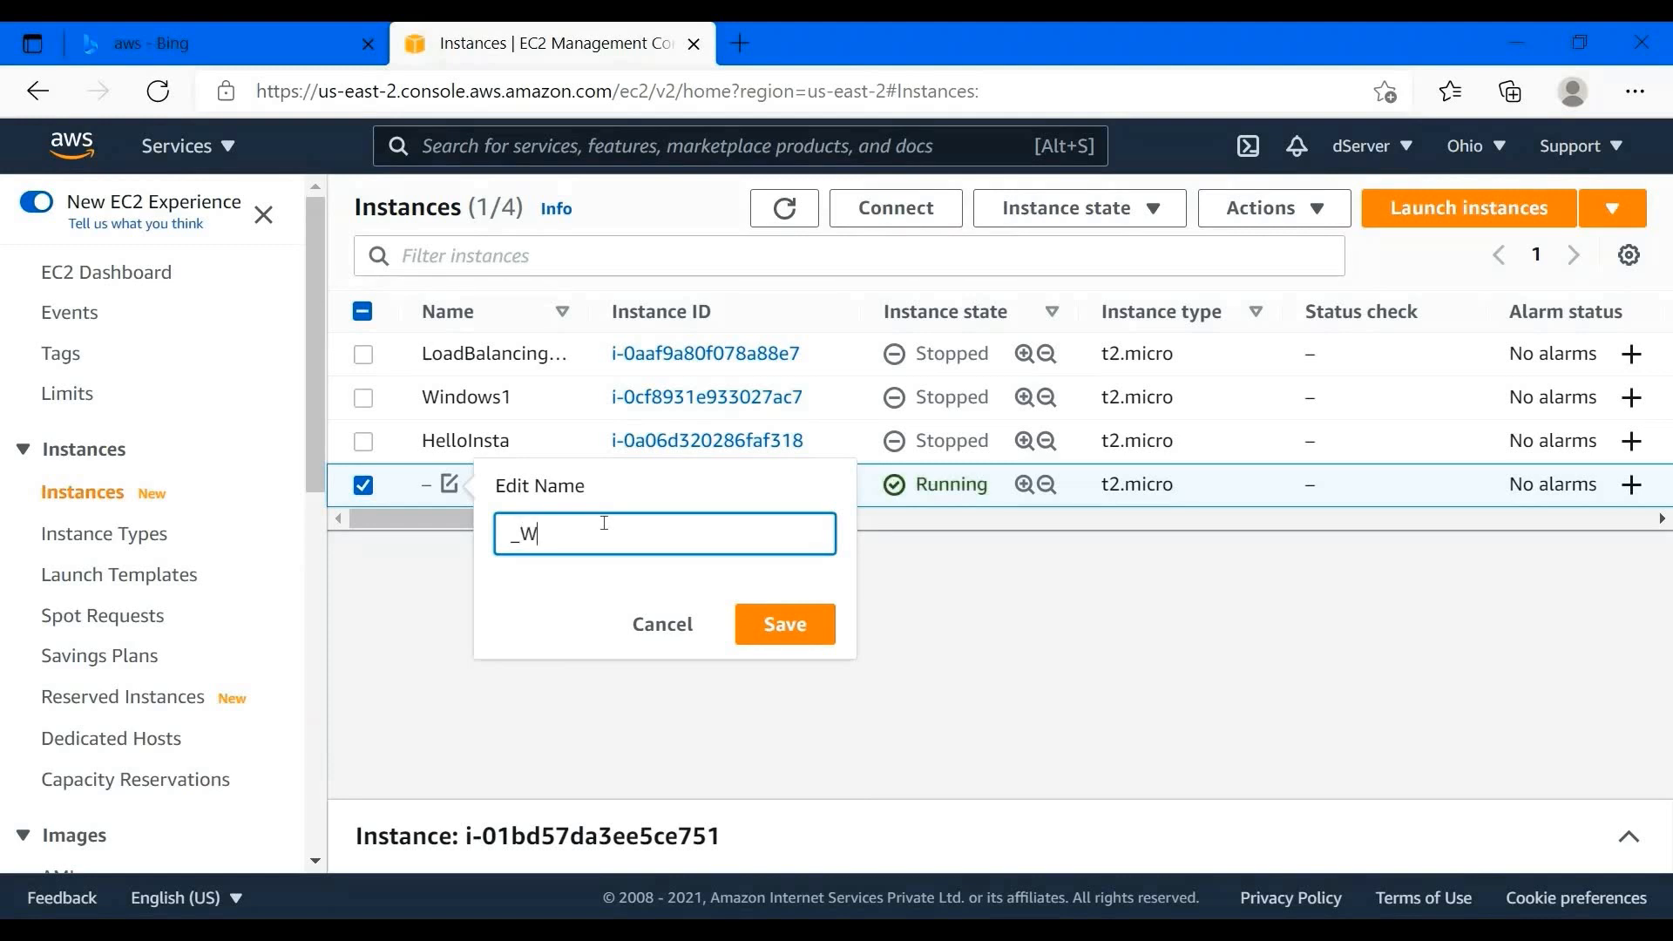
left_click(779, 628)
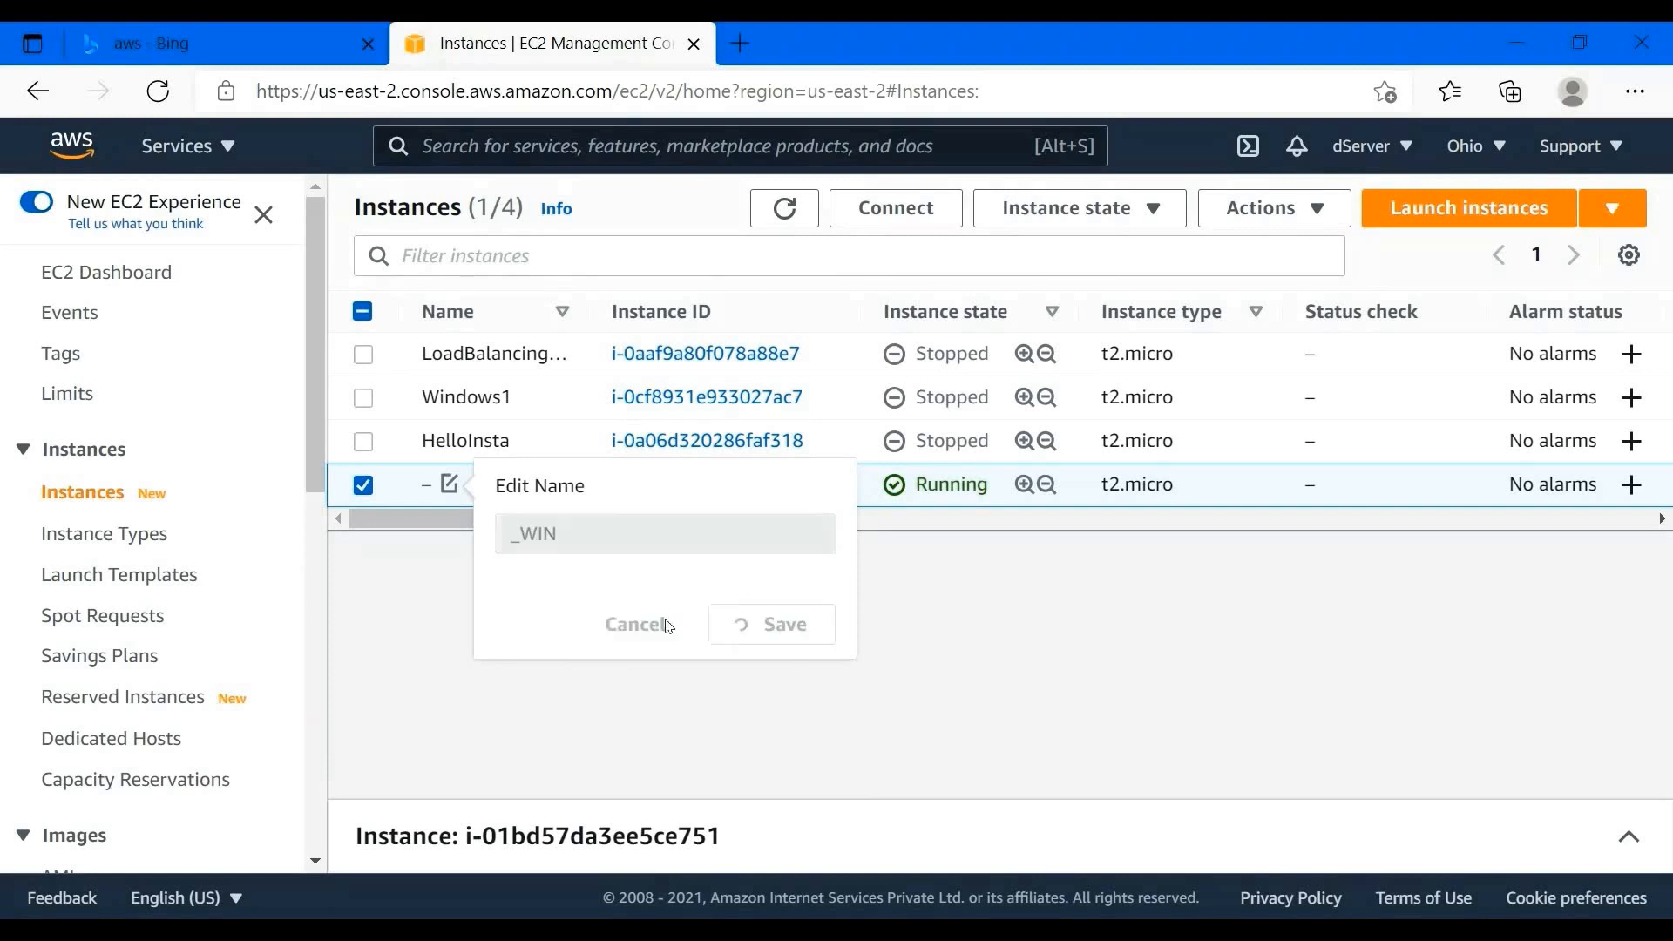
left_click(486, 484)
key("ctrl+a")
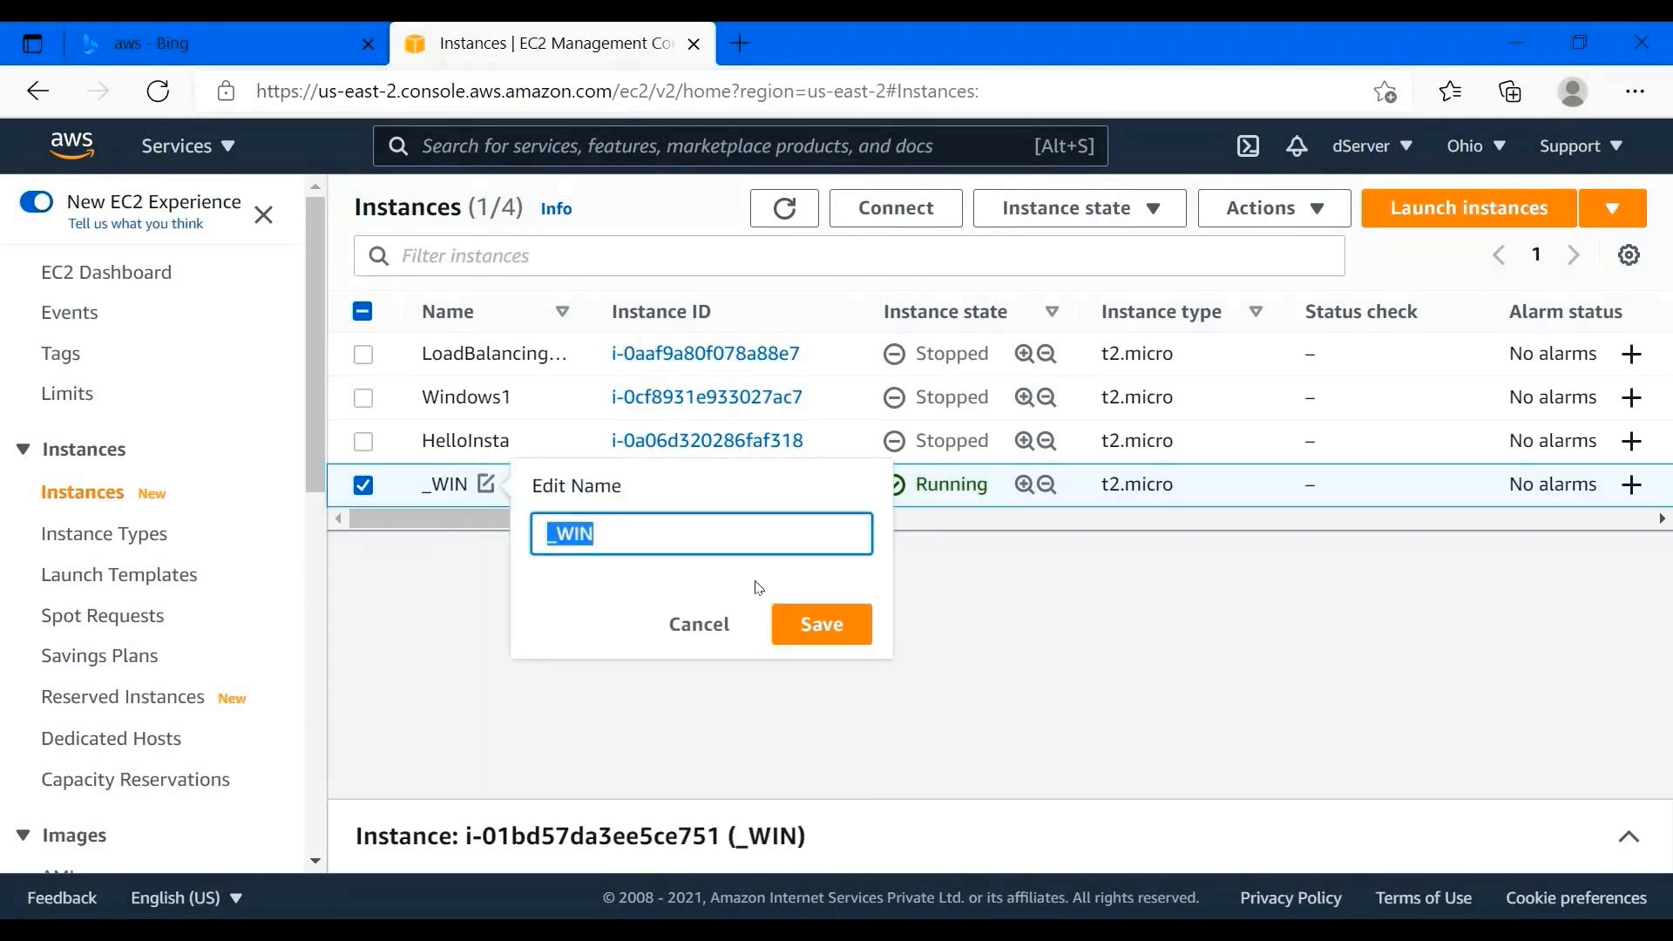
type("AWS")
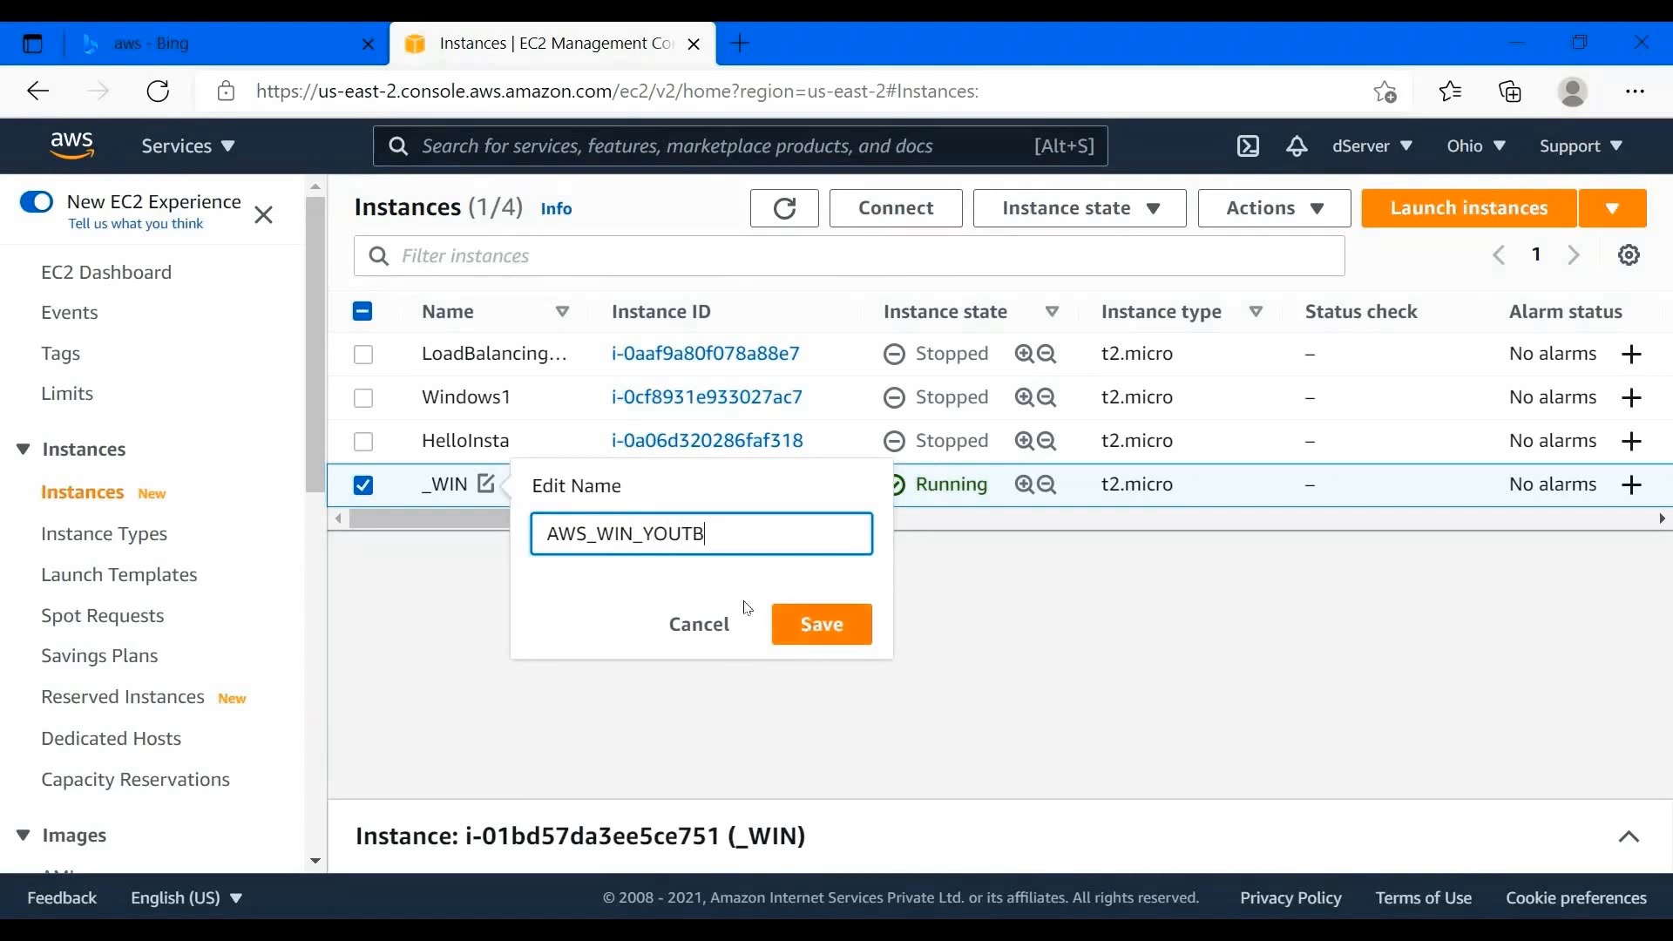
left_click(813, 626)
- Widen the Name column so every instance name displays in full
mouse_move(636, 309)
left_mouse_down()
mouse_move(667, 311)
mouse_move(652, 311)
left_mouse_up()
scroll(1086, 552, "right", 5)
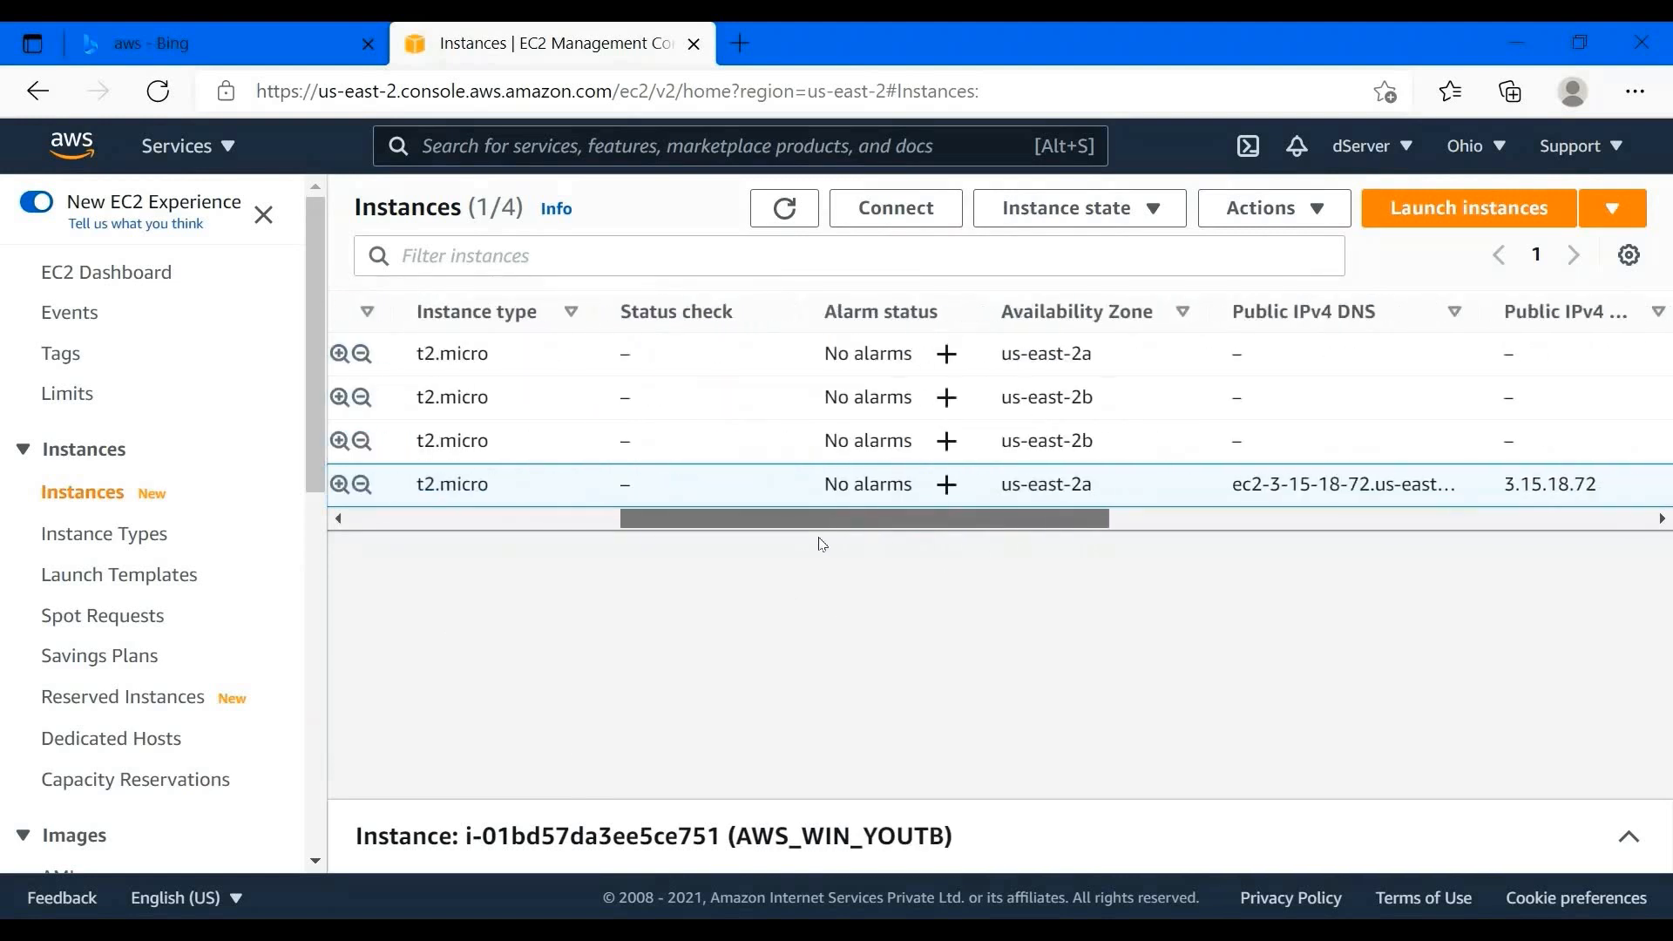
scroll(817, 545, "left", 5)
left_click_drag(853, 484, 653, 495)
left_click(755, 481)
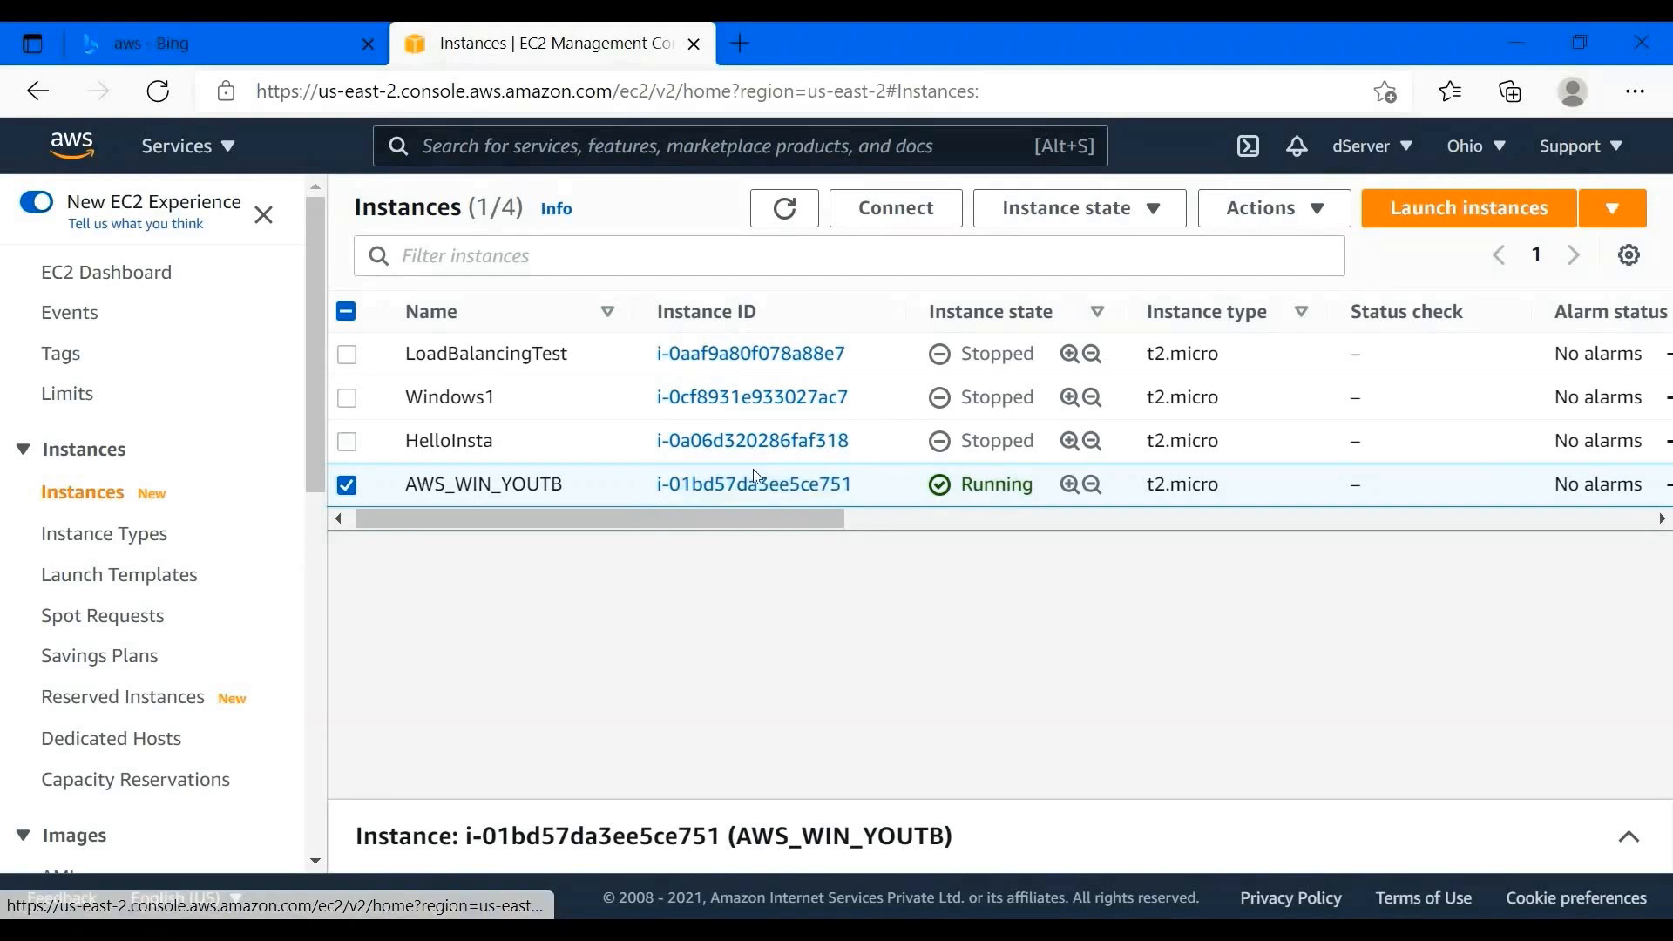
- Browse AWS_WIN_YOUTB's details pane, then view its Security and Monitoring tabs
left_click(1629, 836)
scroll(736, 662, "down", 2)
scroll(732, 697, "up", 2)
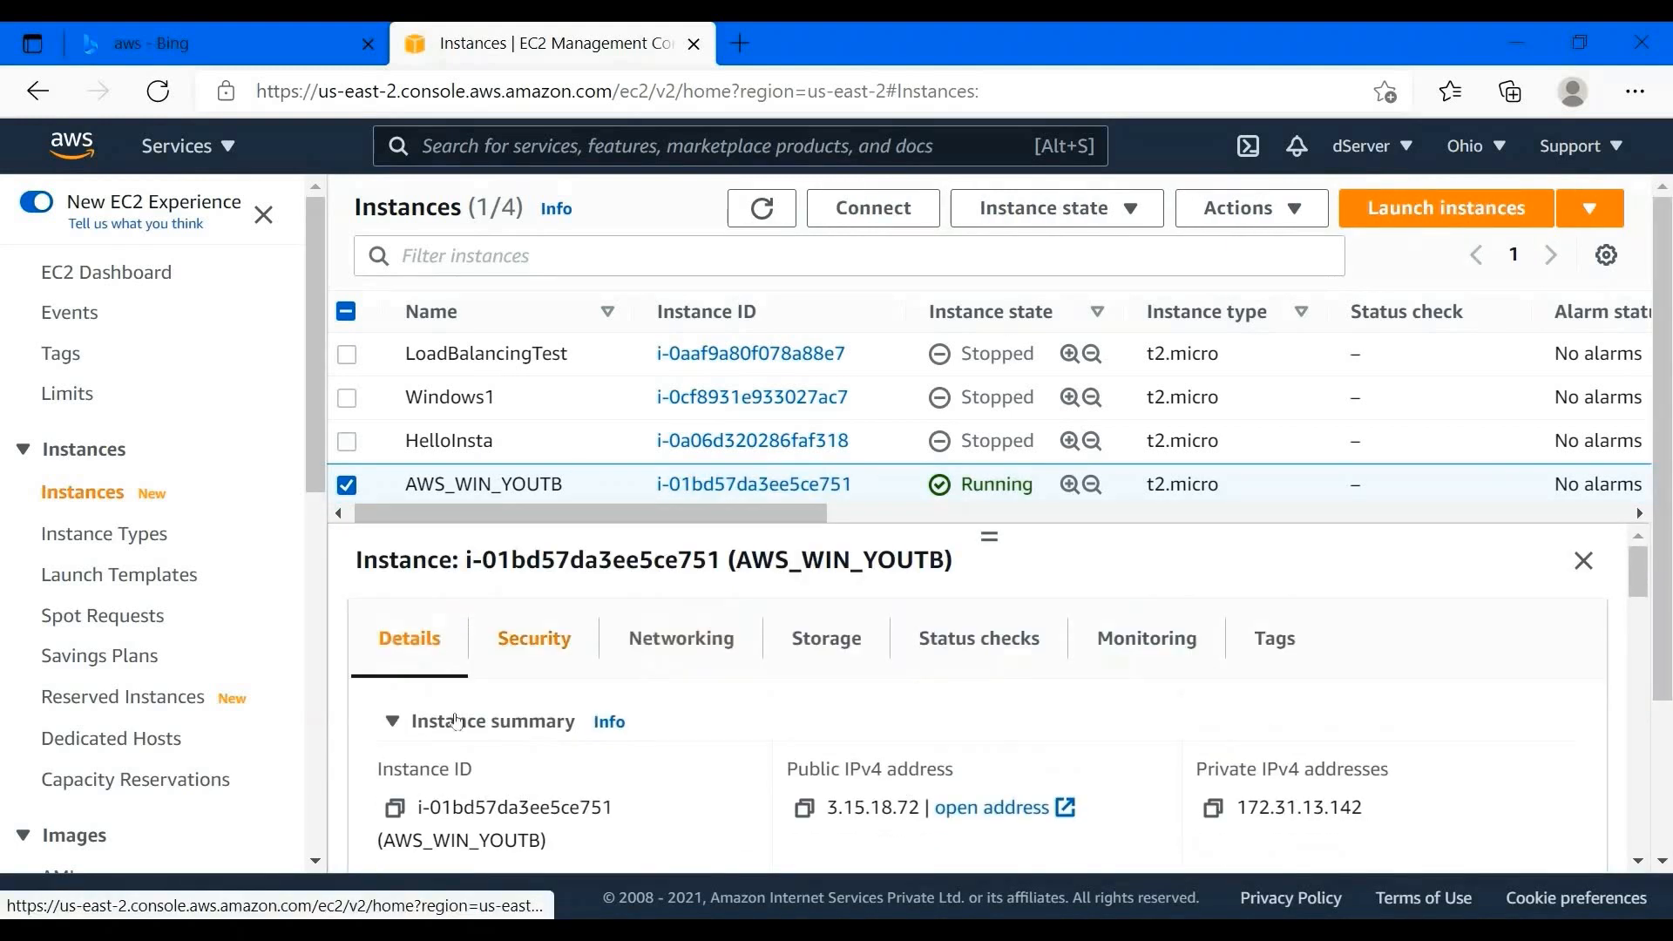
scroll(723, 749, "down", 1)
scroll(722, 750, "down", 1)
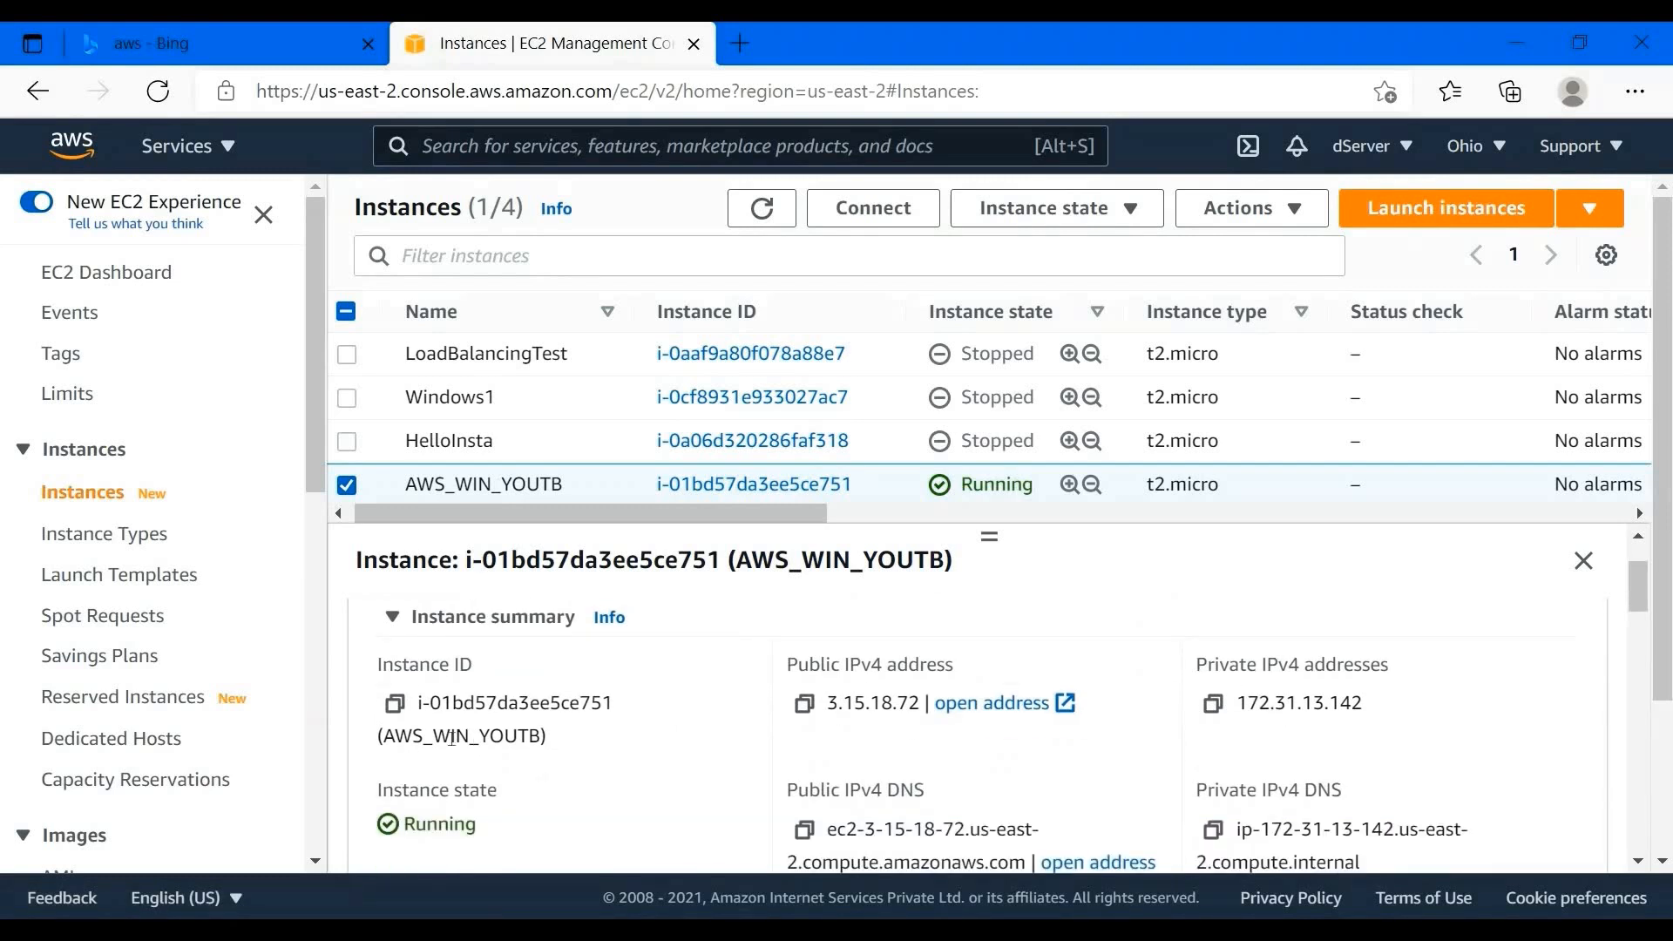
scroll(737, 749, "down", 3)
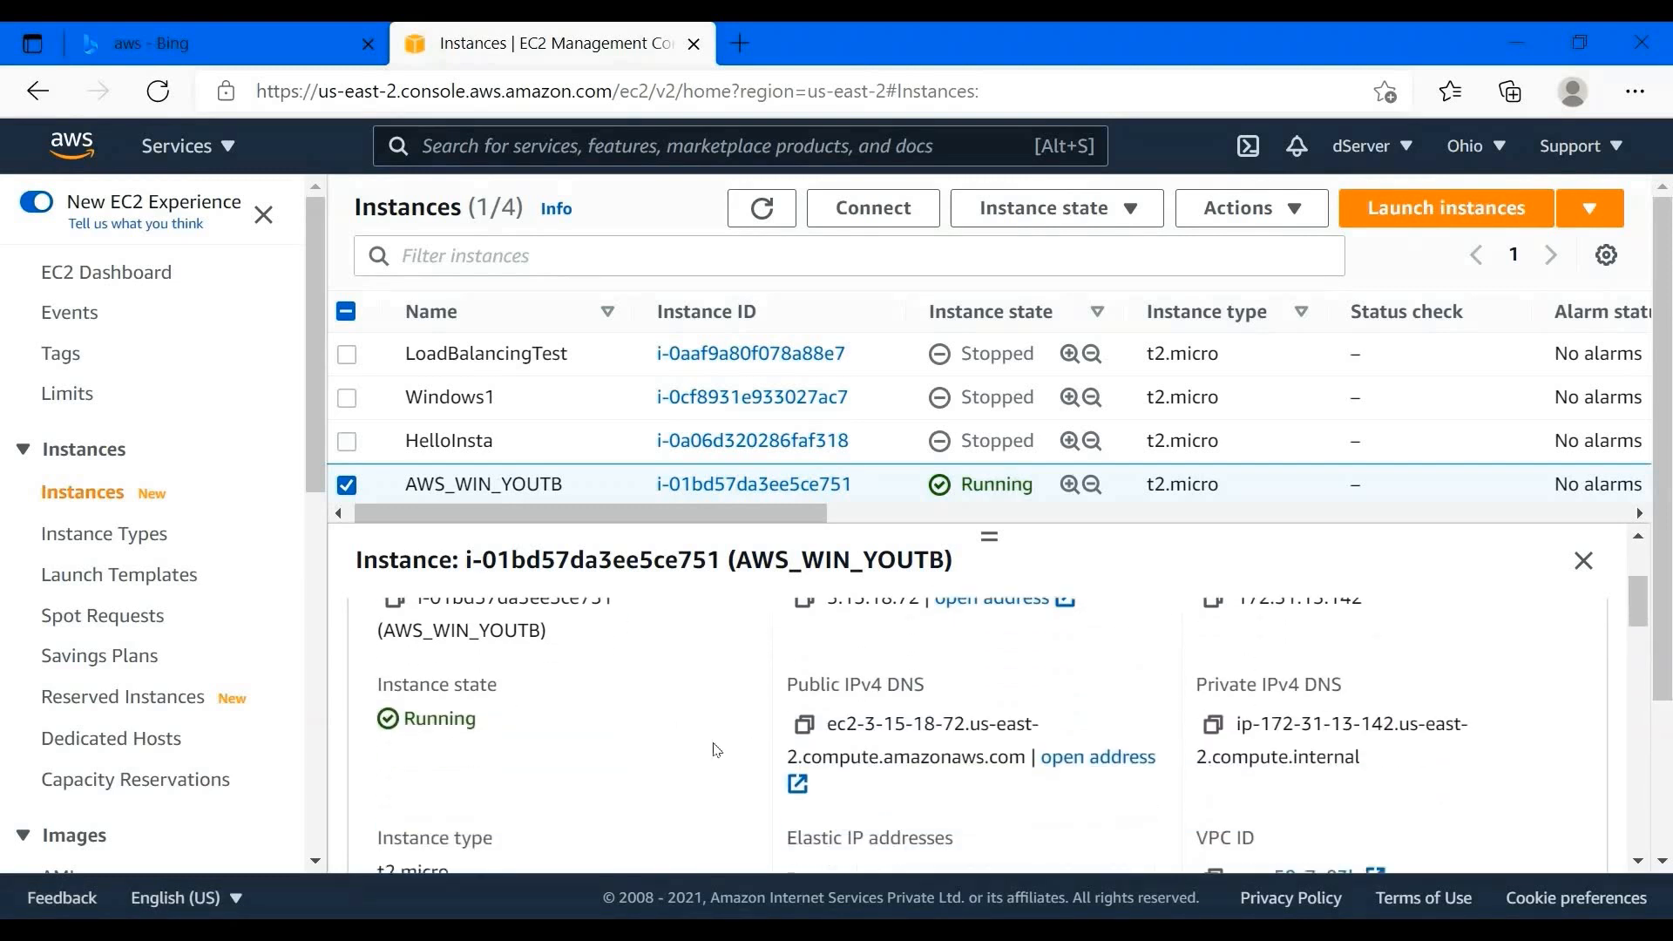
scroll(1057, 739, "up", 1)
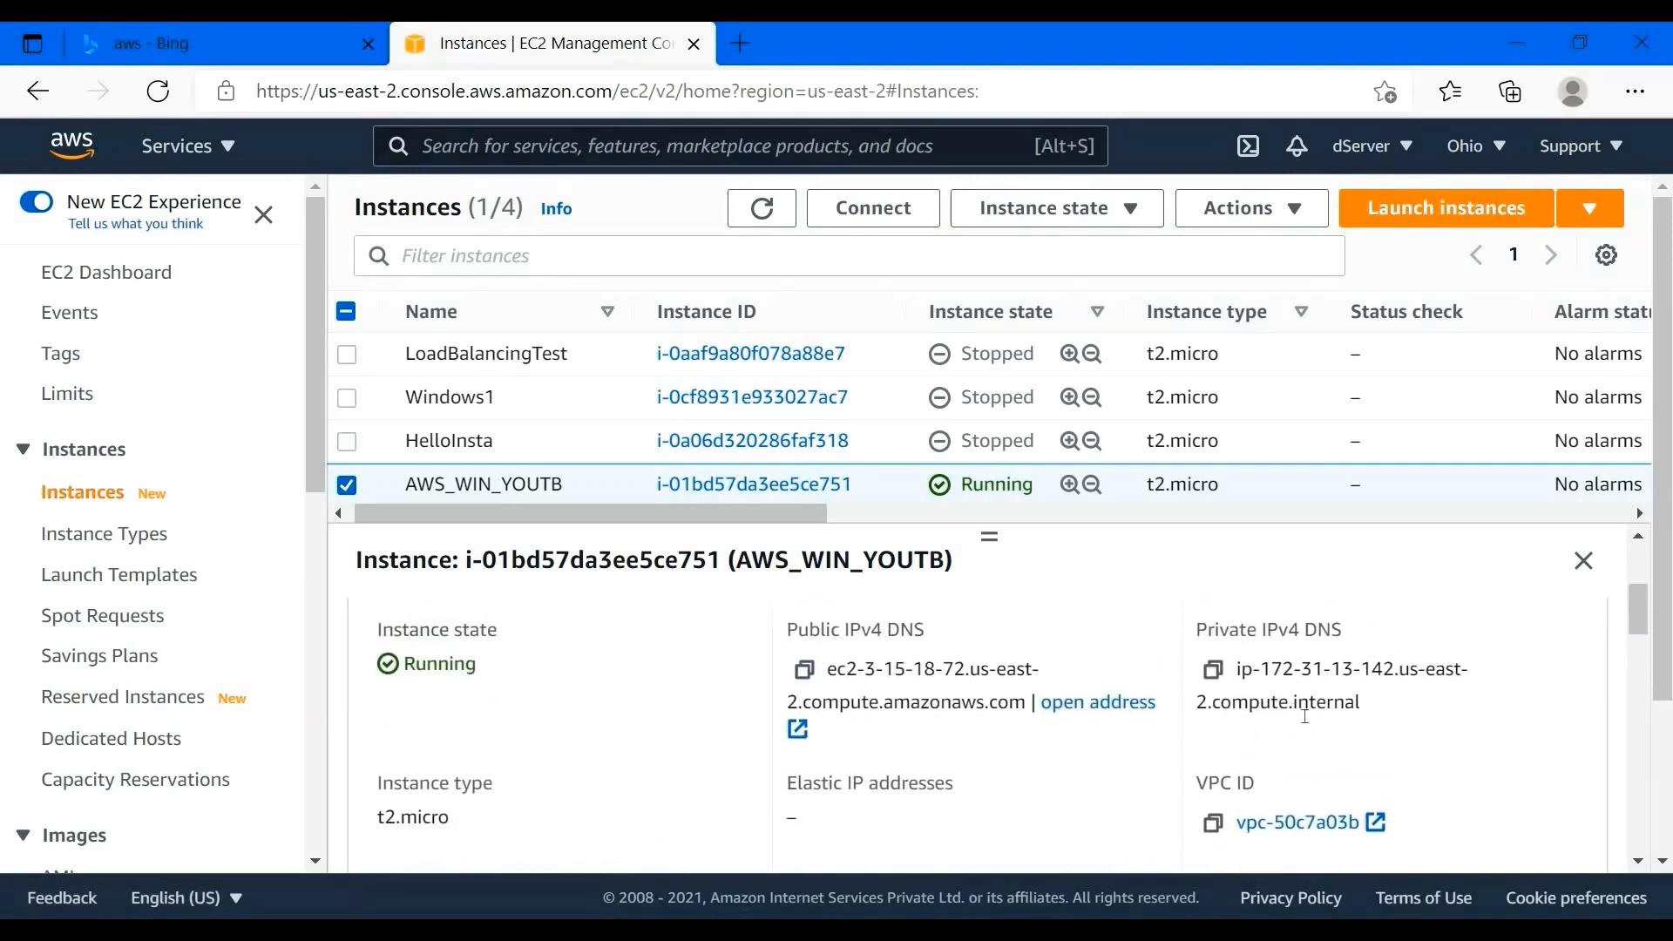
scroll(813, 697, "down", 3)
scroll(813, 696, "down", 5)
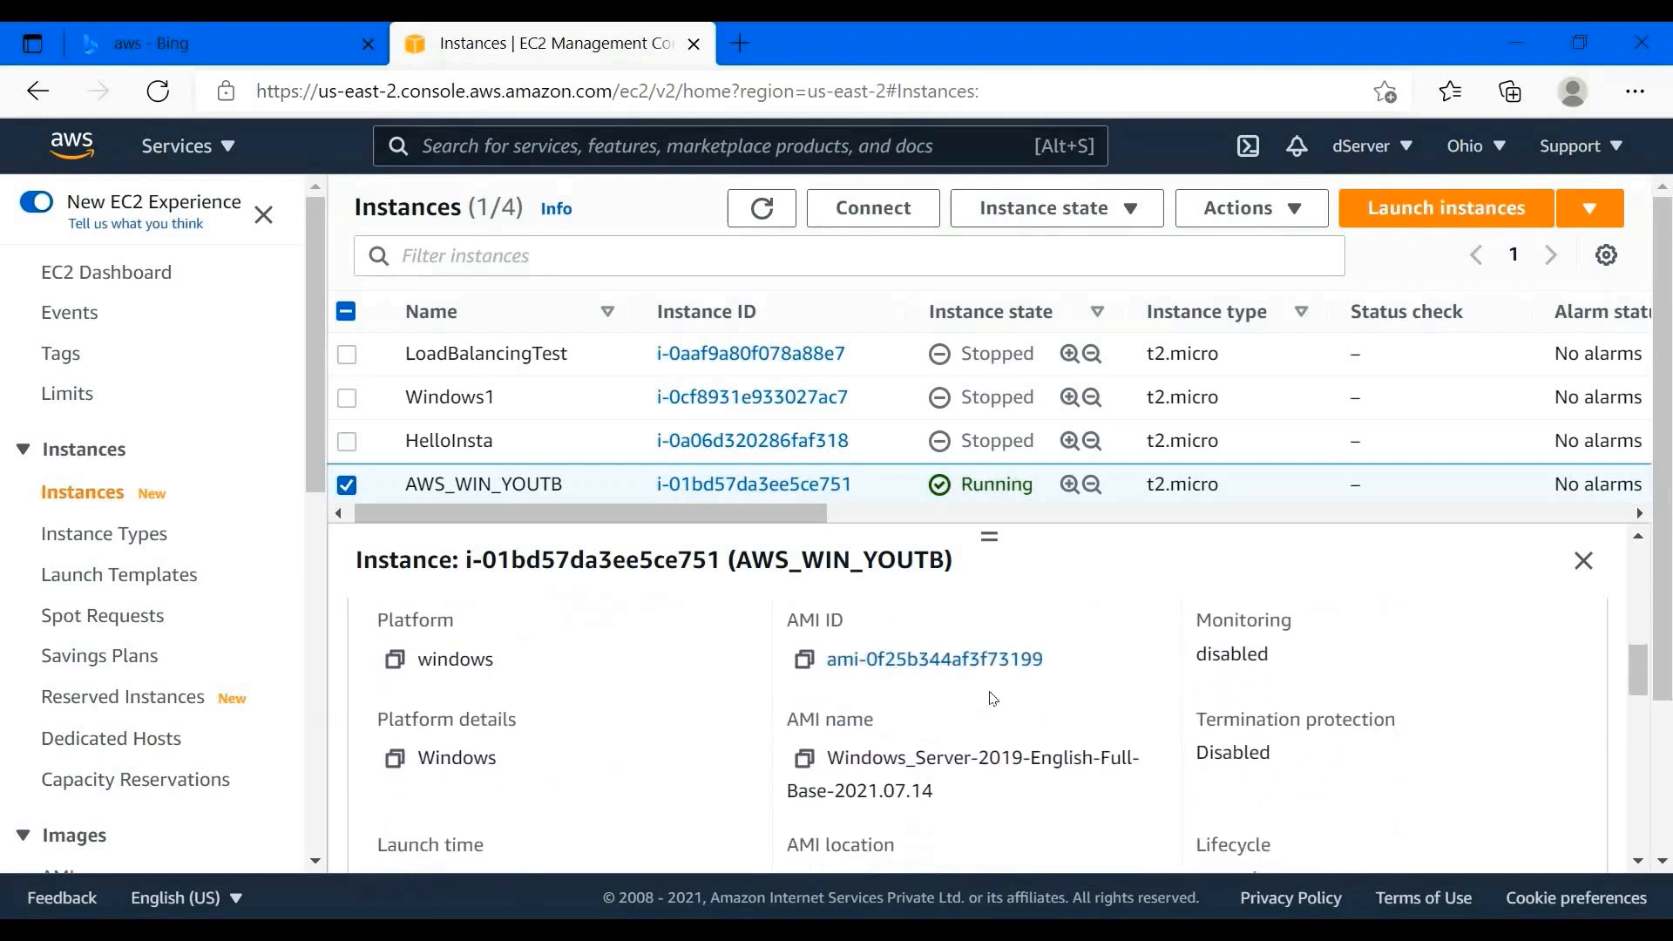
scroll(990, 697, "down", 6)
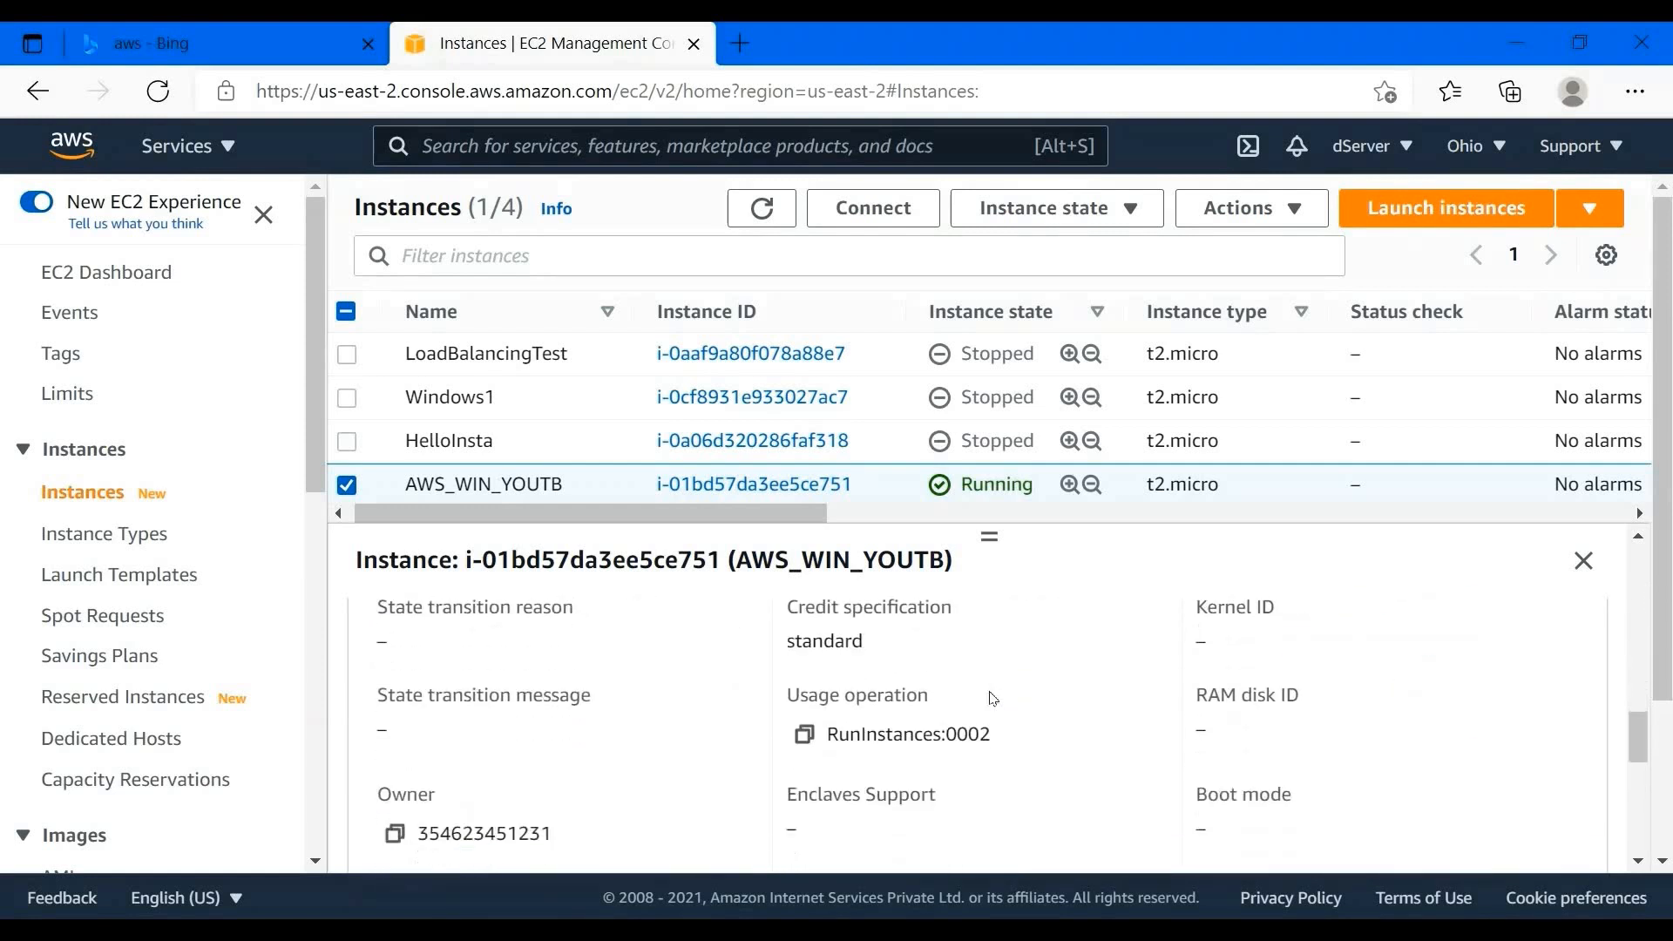
scroll(990, 697, "down", 2)
scroll(991, 697, "up", 15)
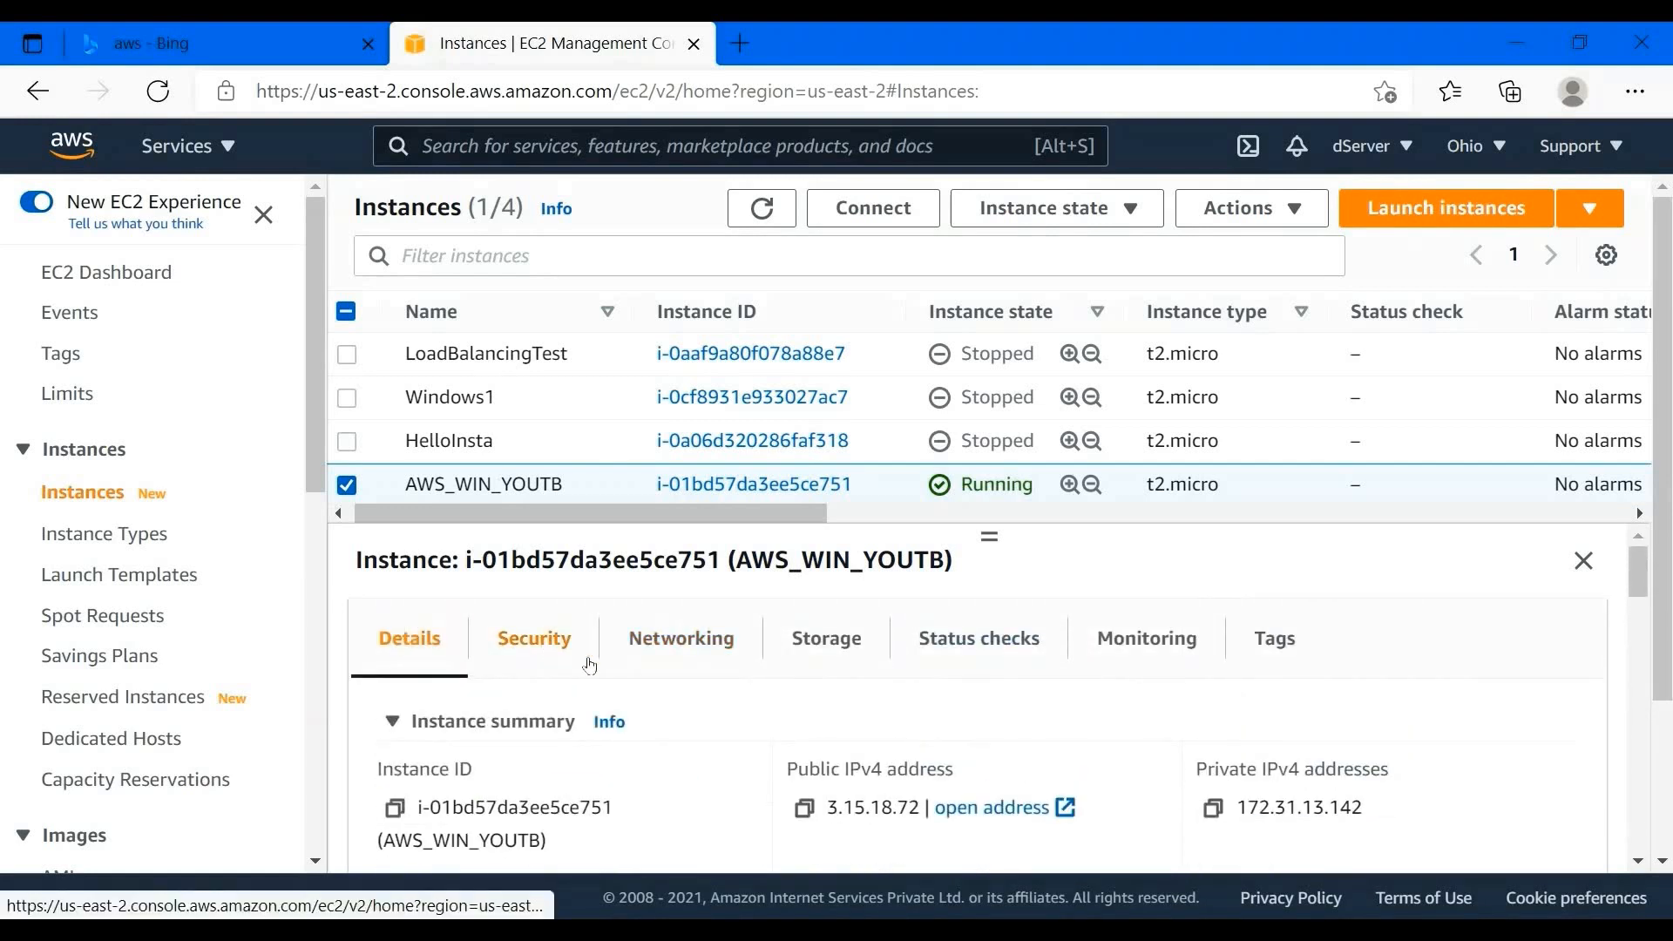
left_click(584, 660)
left_click(1147, 640)
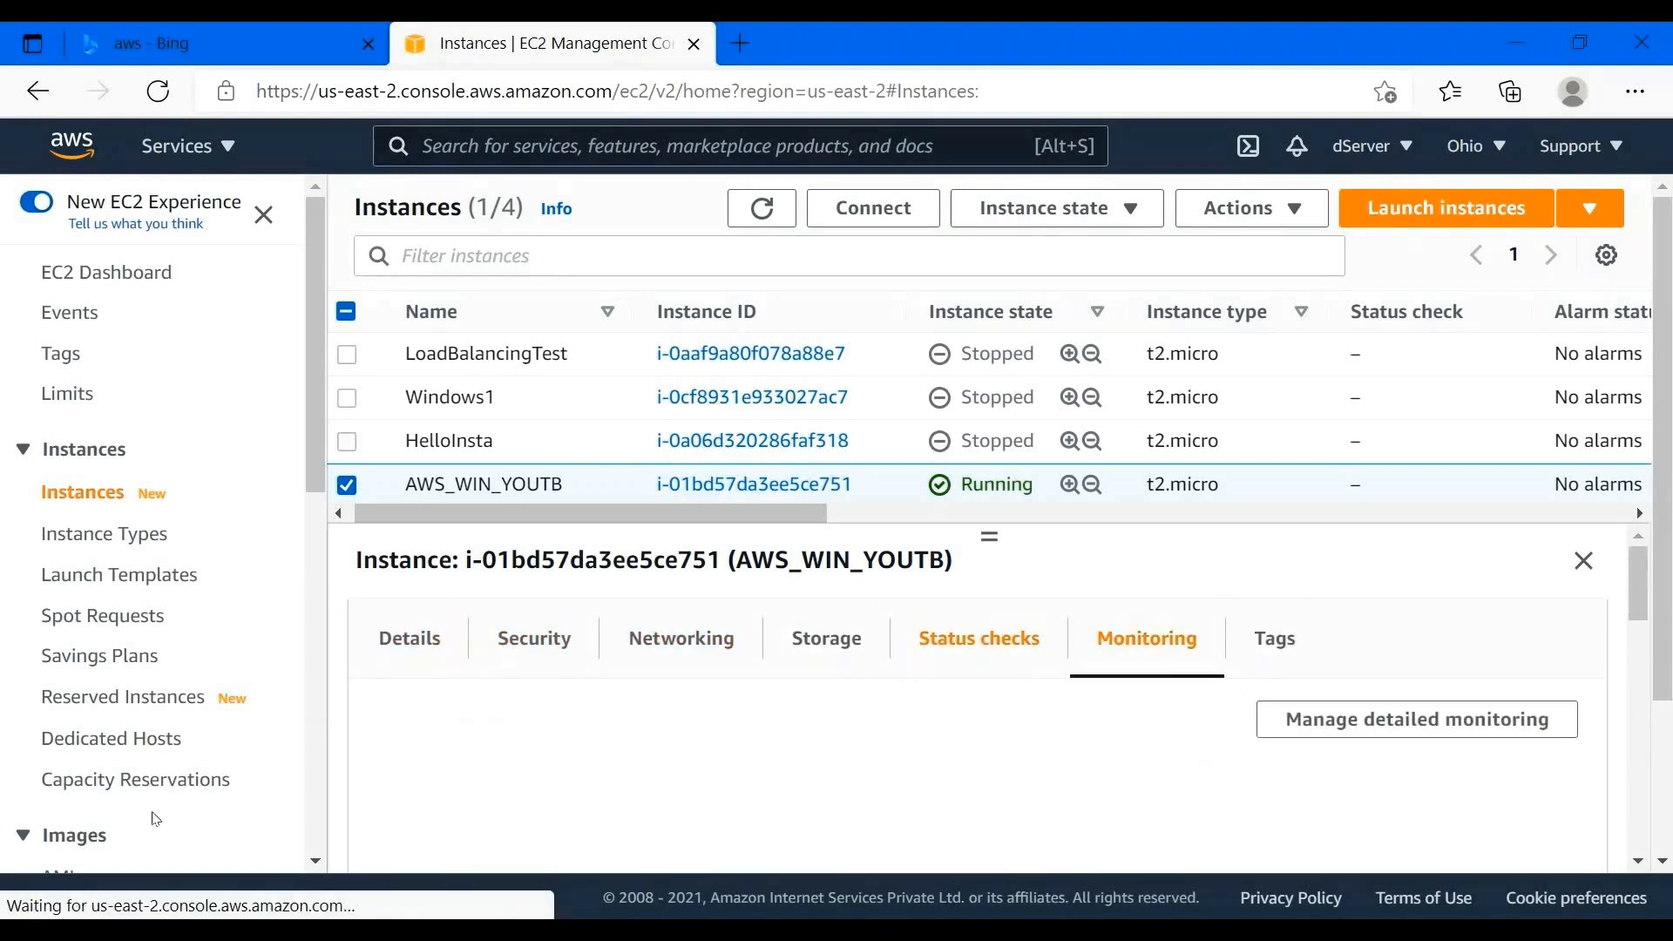
- Launch Remote Desktop Connection from a Start search for 'remo', then return to the EC2 console
key("super")
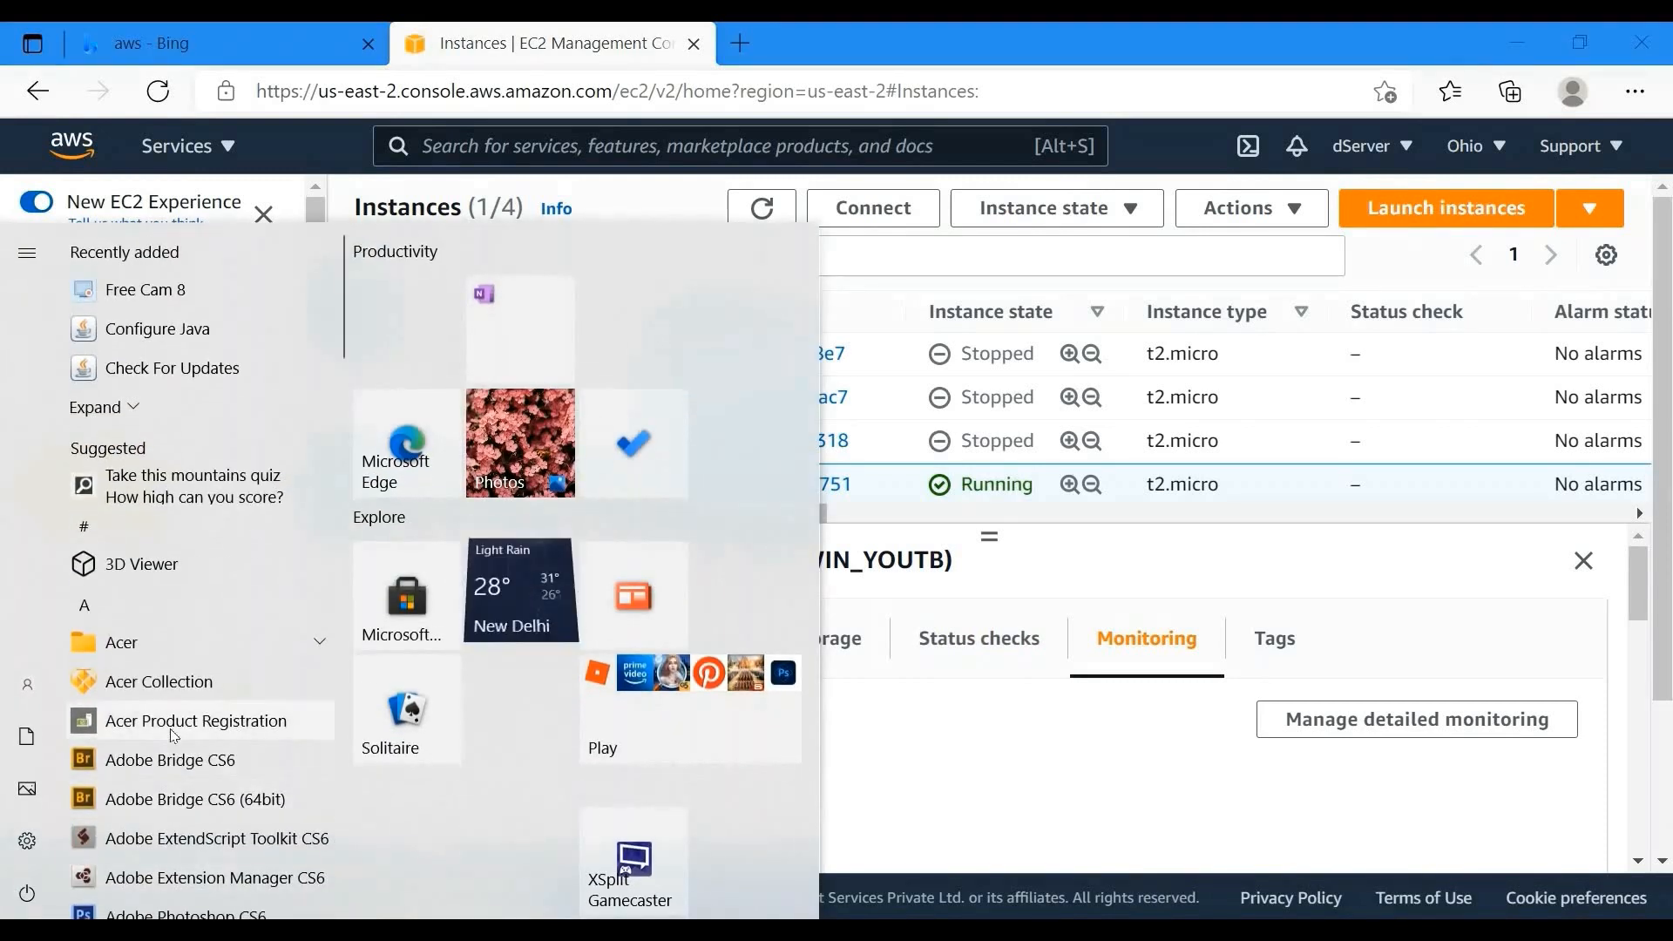
type("remo")
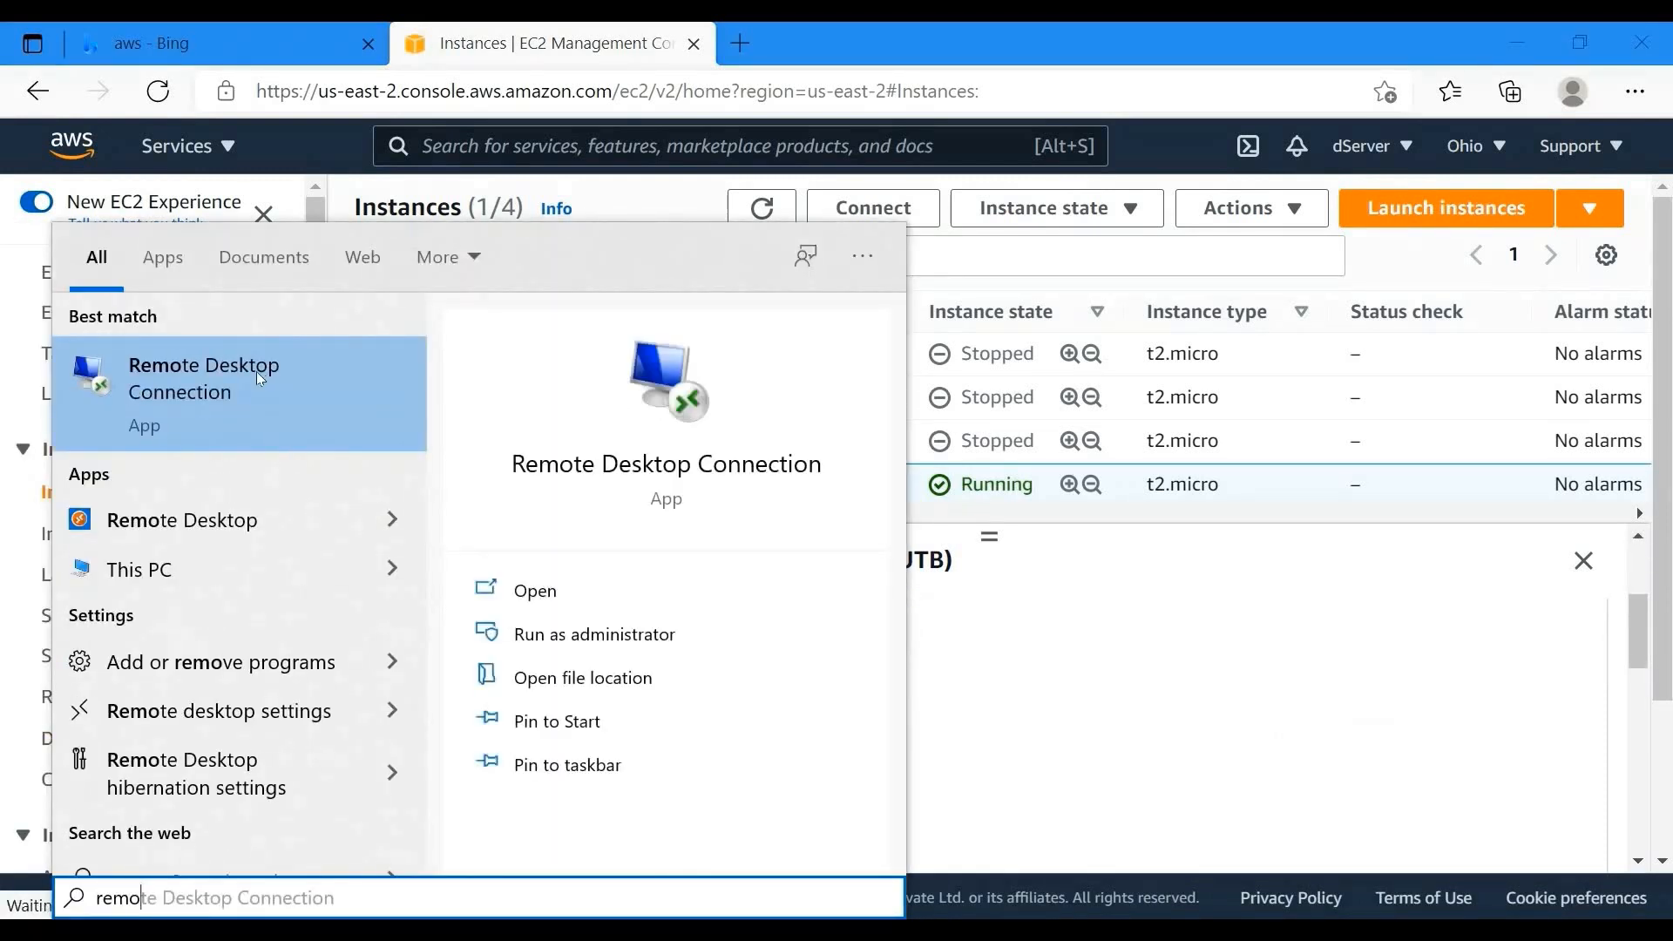
left_click(293, 374)
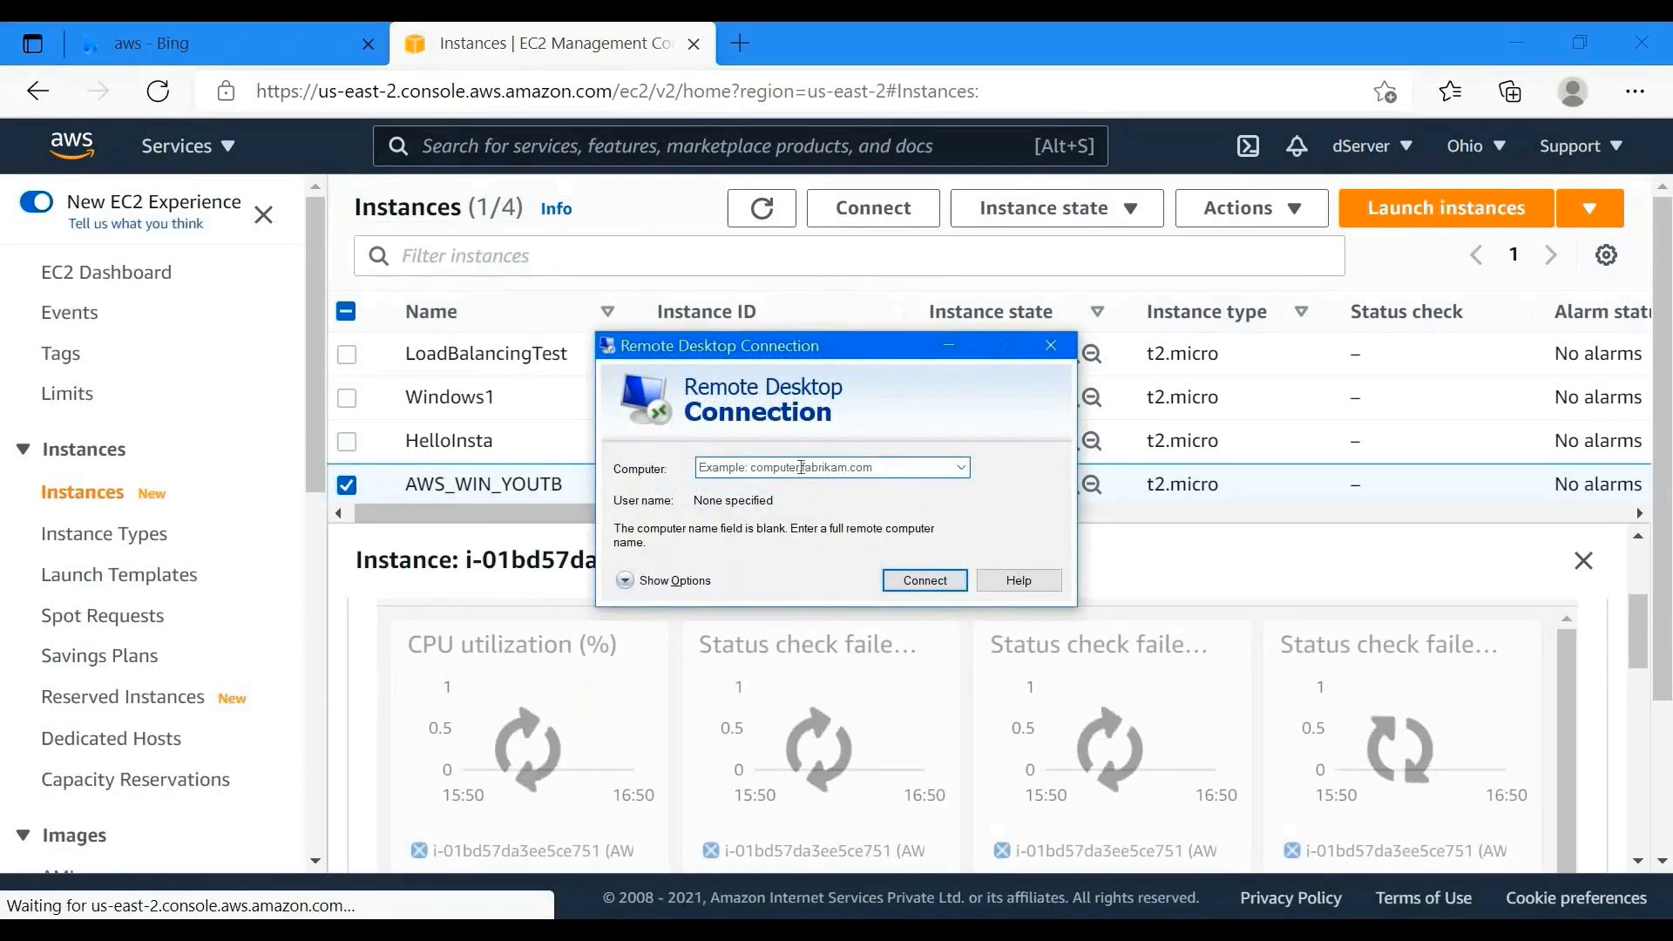
left_click(1111, 372)
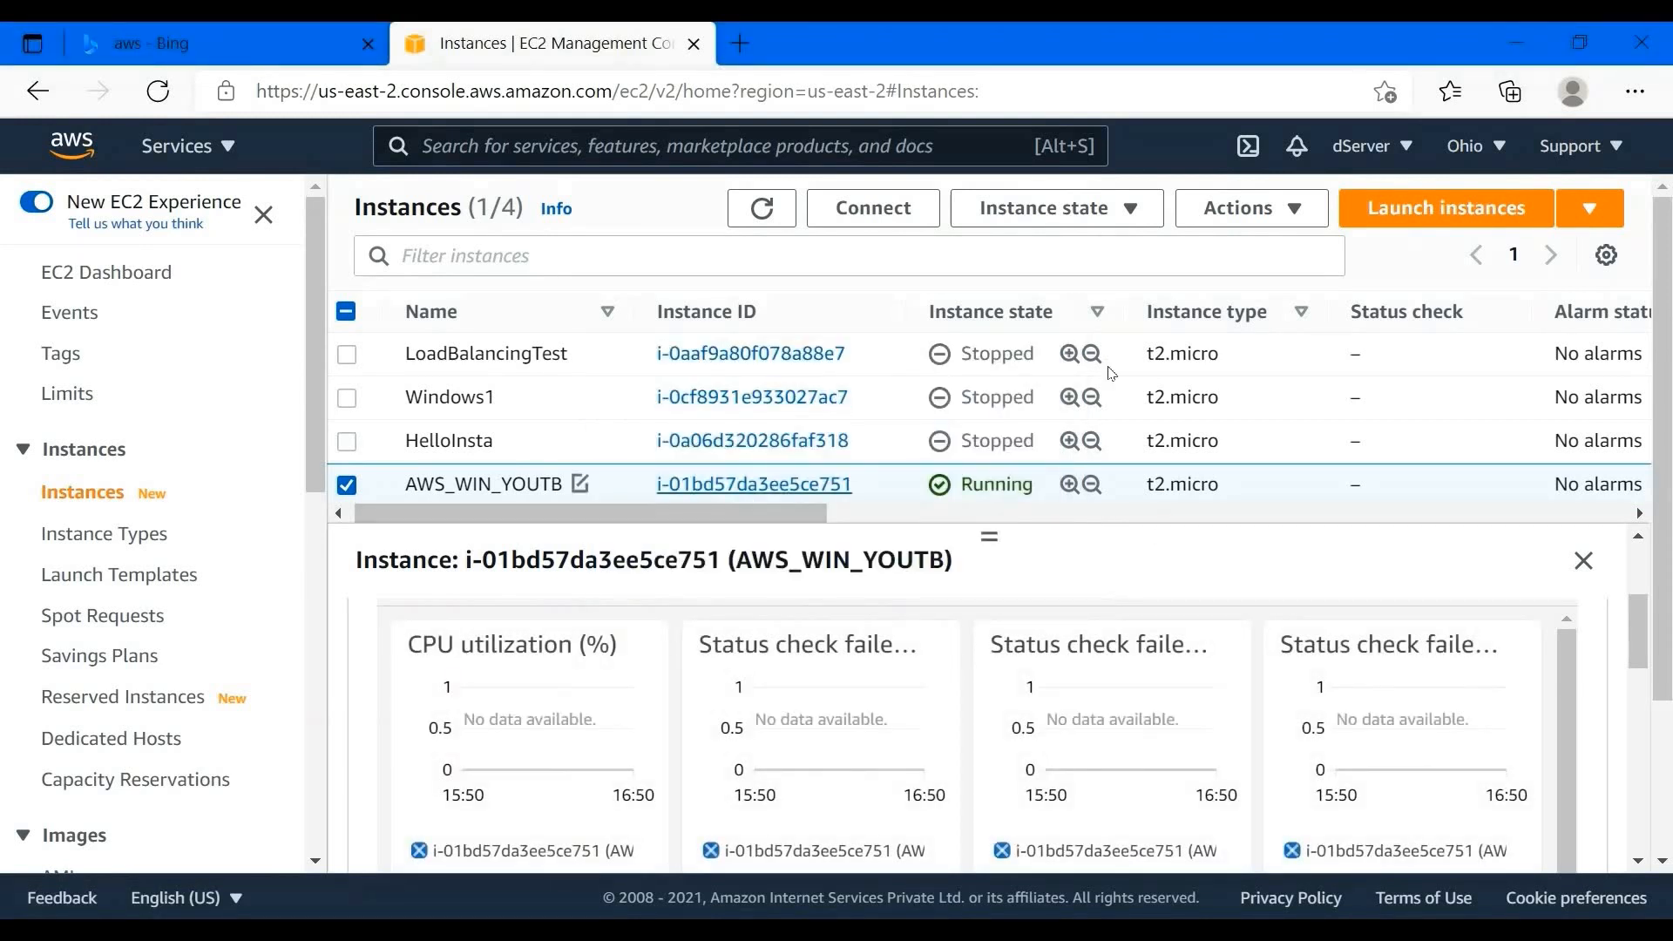
- Open AWS_WIN_YOUTB's RDP client connection details showing its public DNS name
left_click(876, 214)
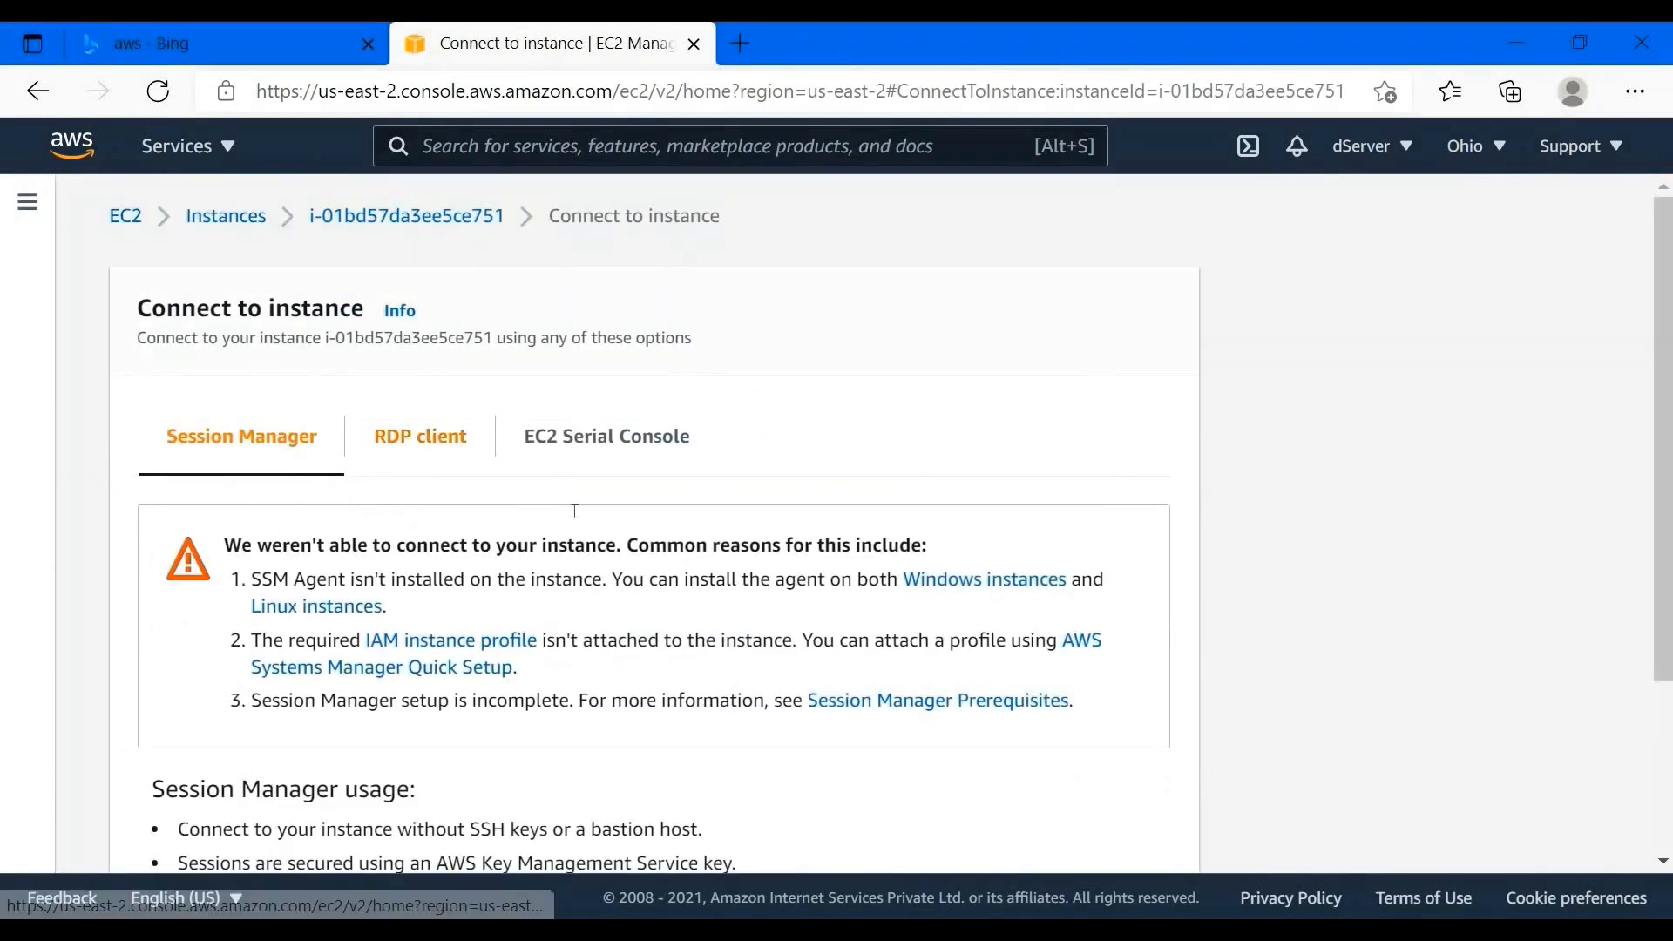
left_click(420, 436)
scroll(512, 590, "down", 3)
left_click_drag(179, 578, 642, 590)
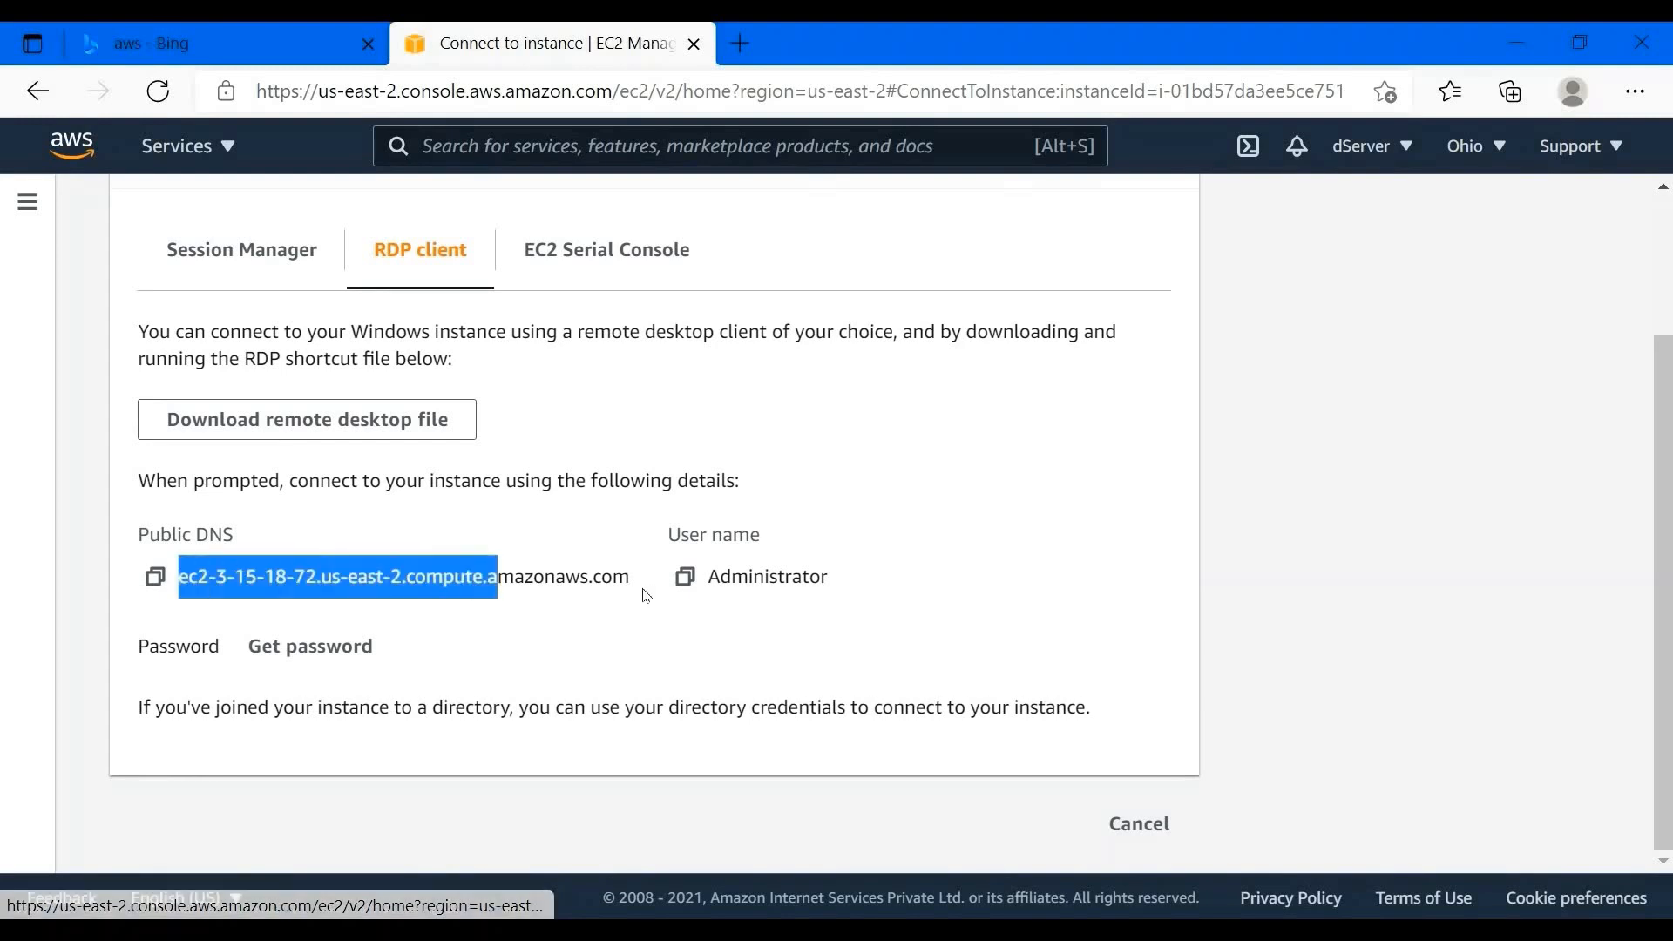
left_click(310, 657)
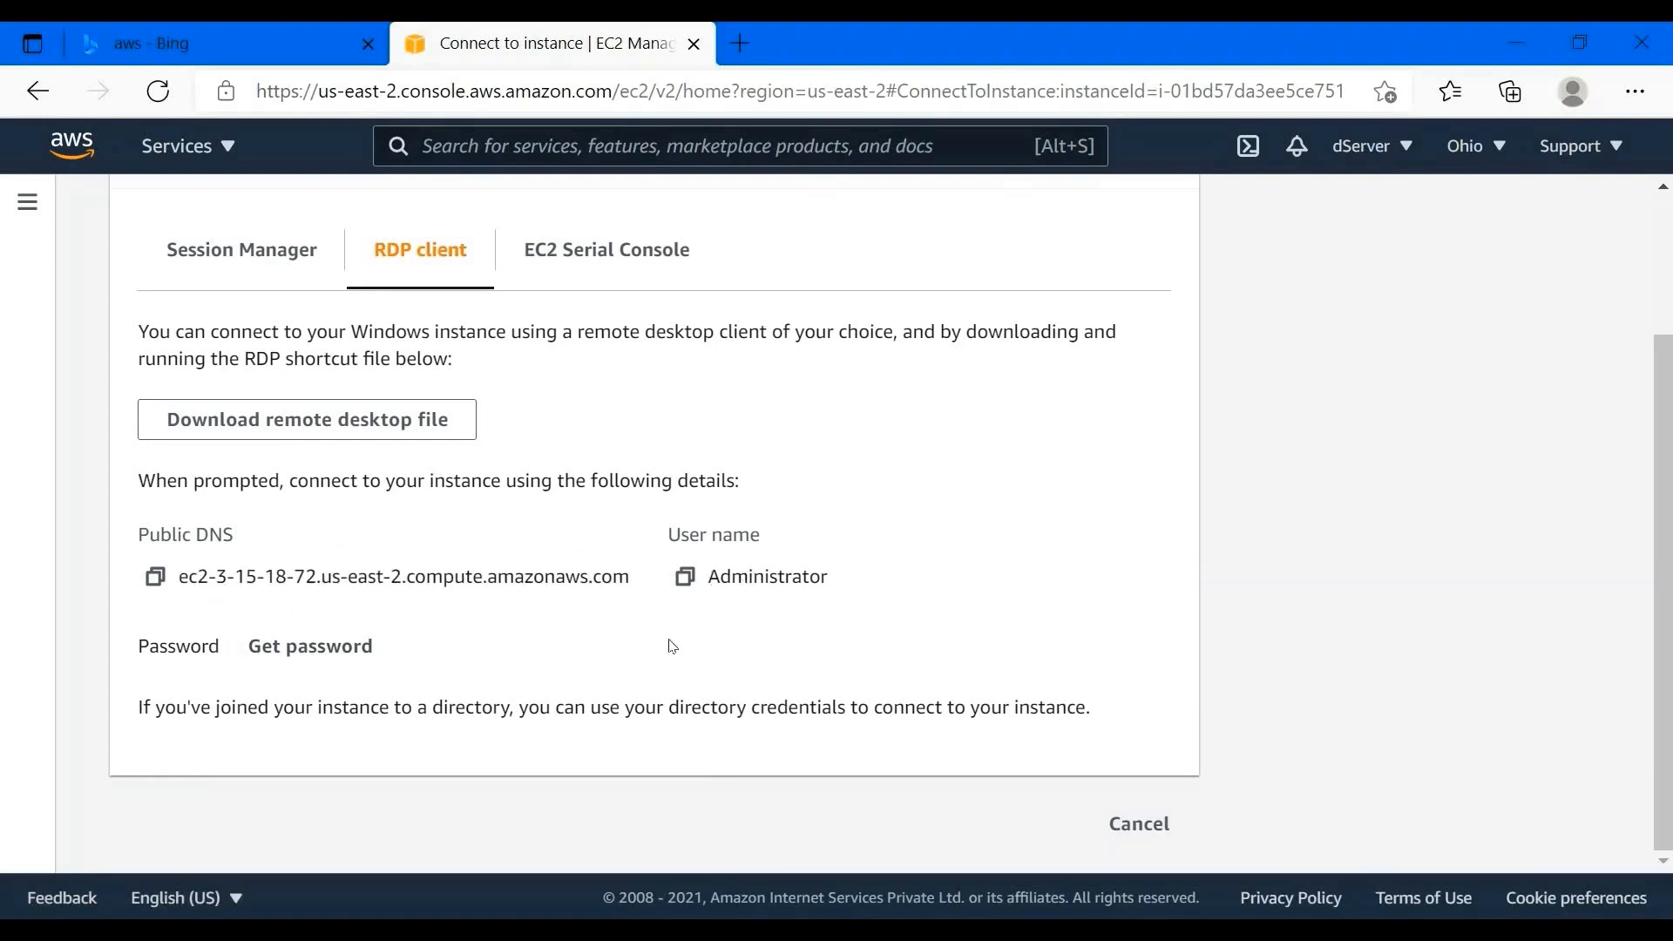
- Open the Get Windows password page and note the AWS_WINDOWS_YOUTUBE key pair name
left_click(316, 649)
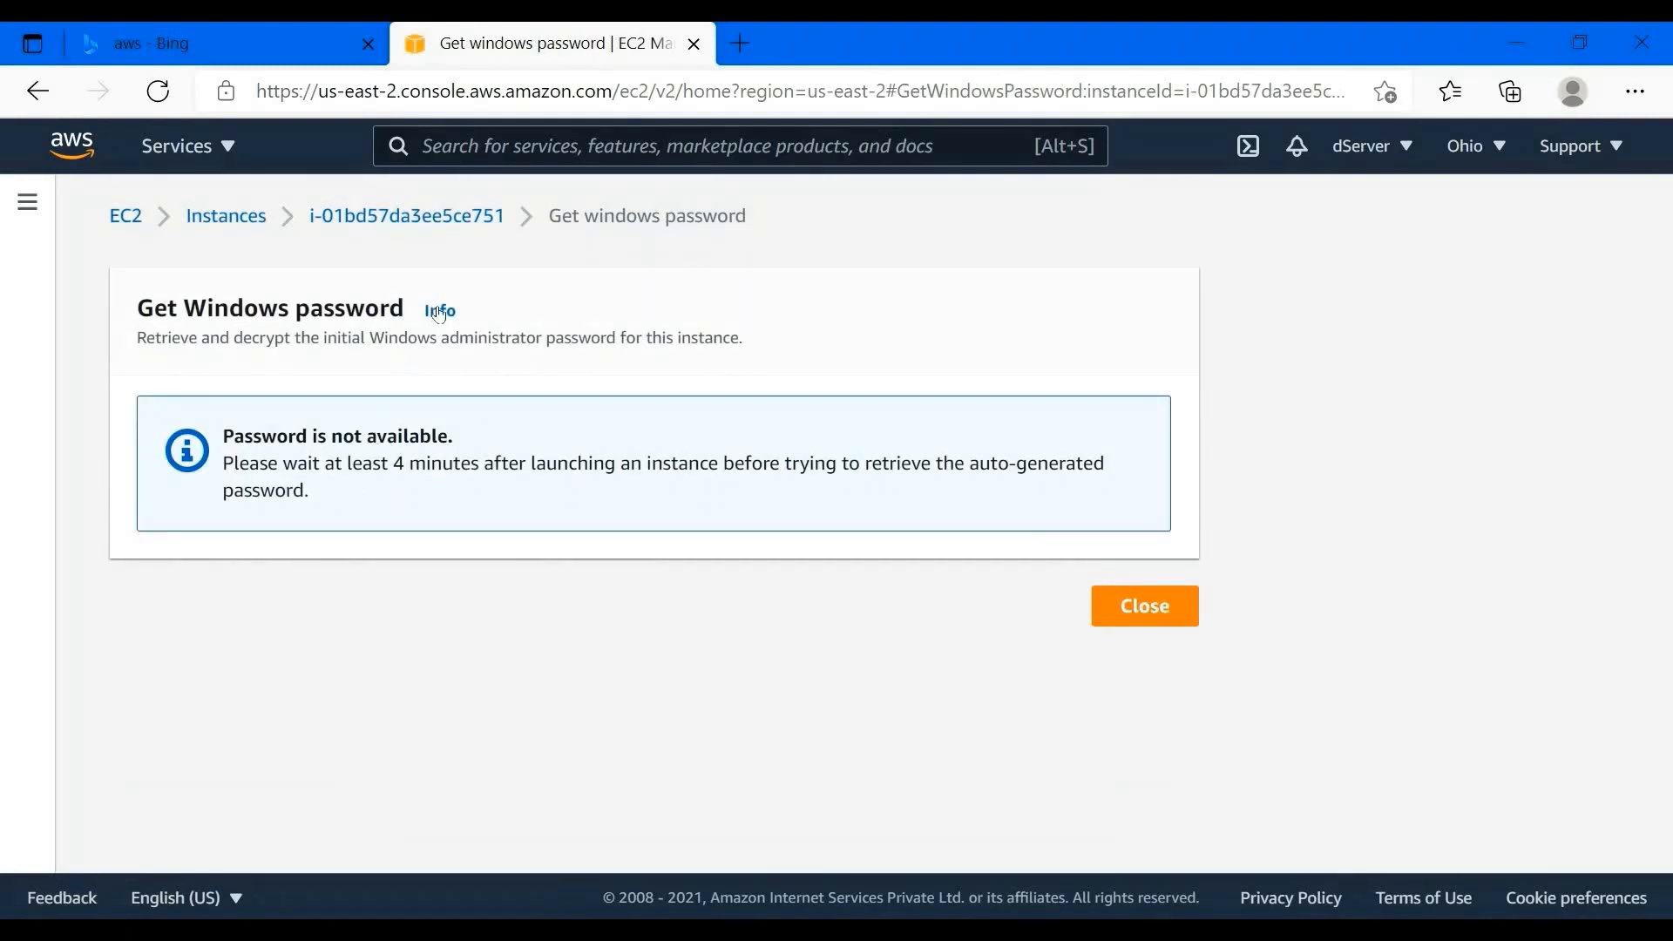
key("alt+Left")
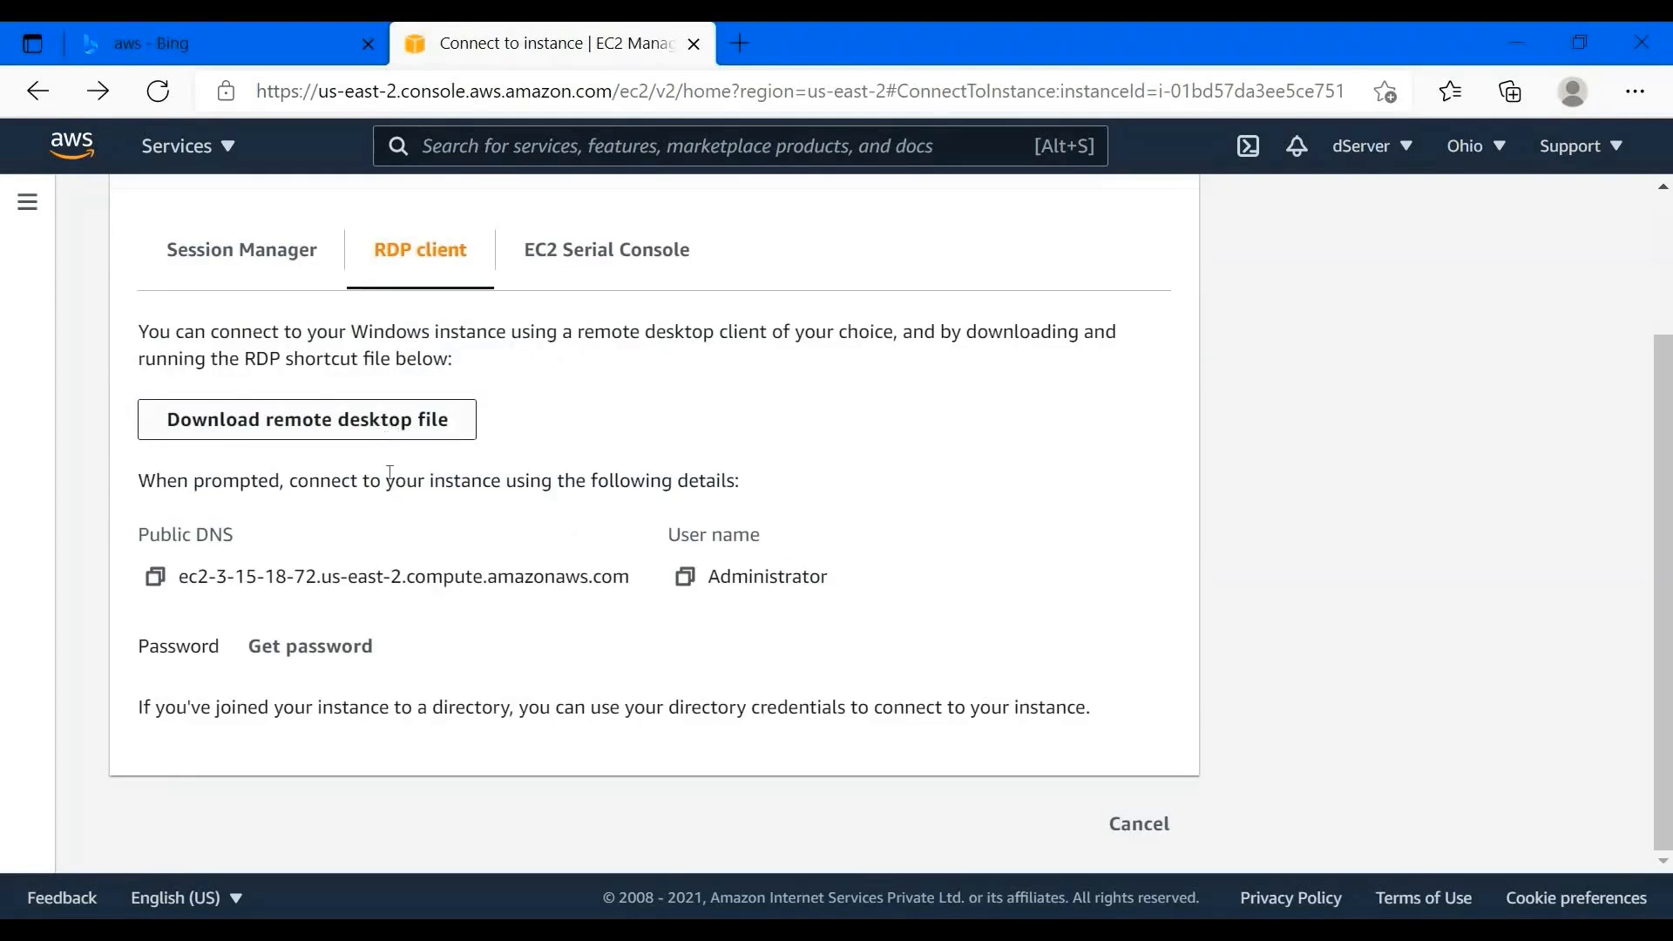
left_click(363, 645)
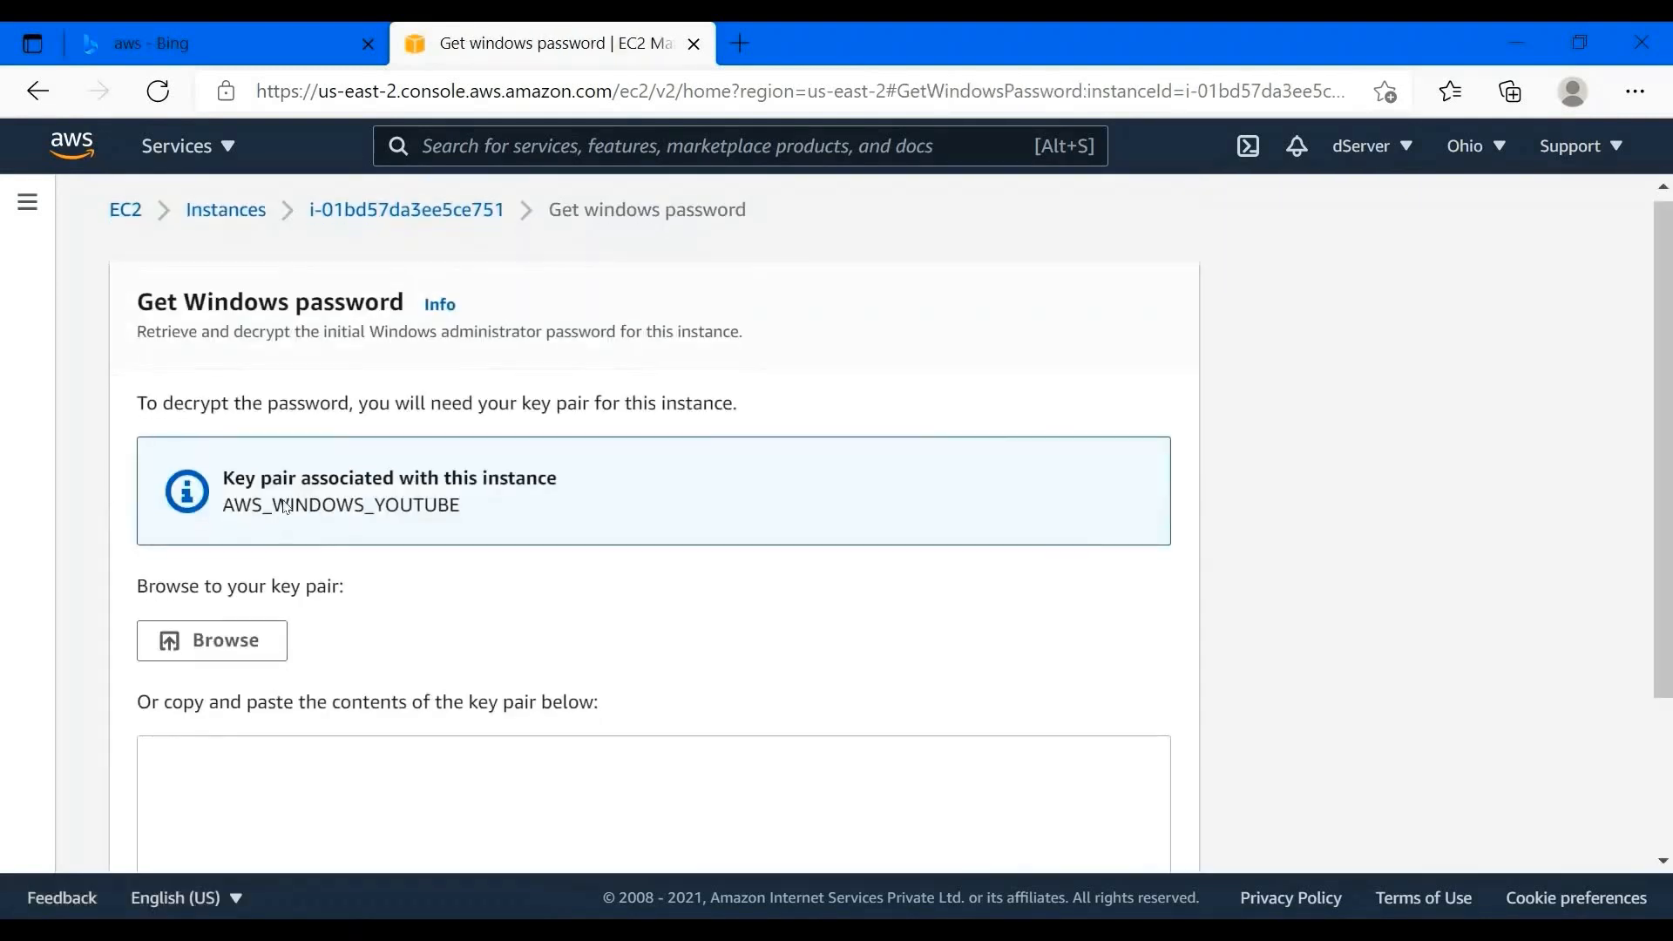
scroll(283, 501, "down", 3)
left_click_drag(141, 389, 288, 340)
left_click(228, 302)
double_click(392, 305)
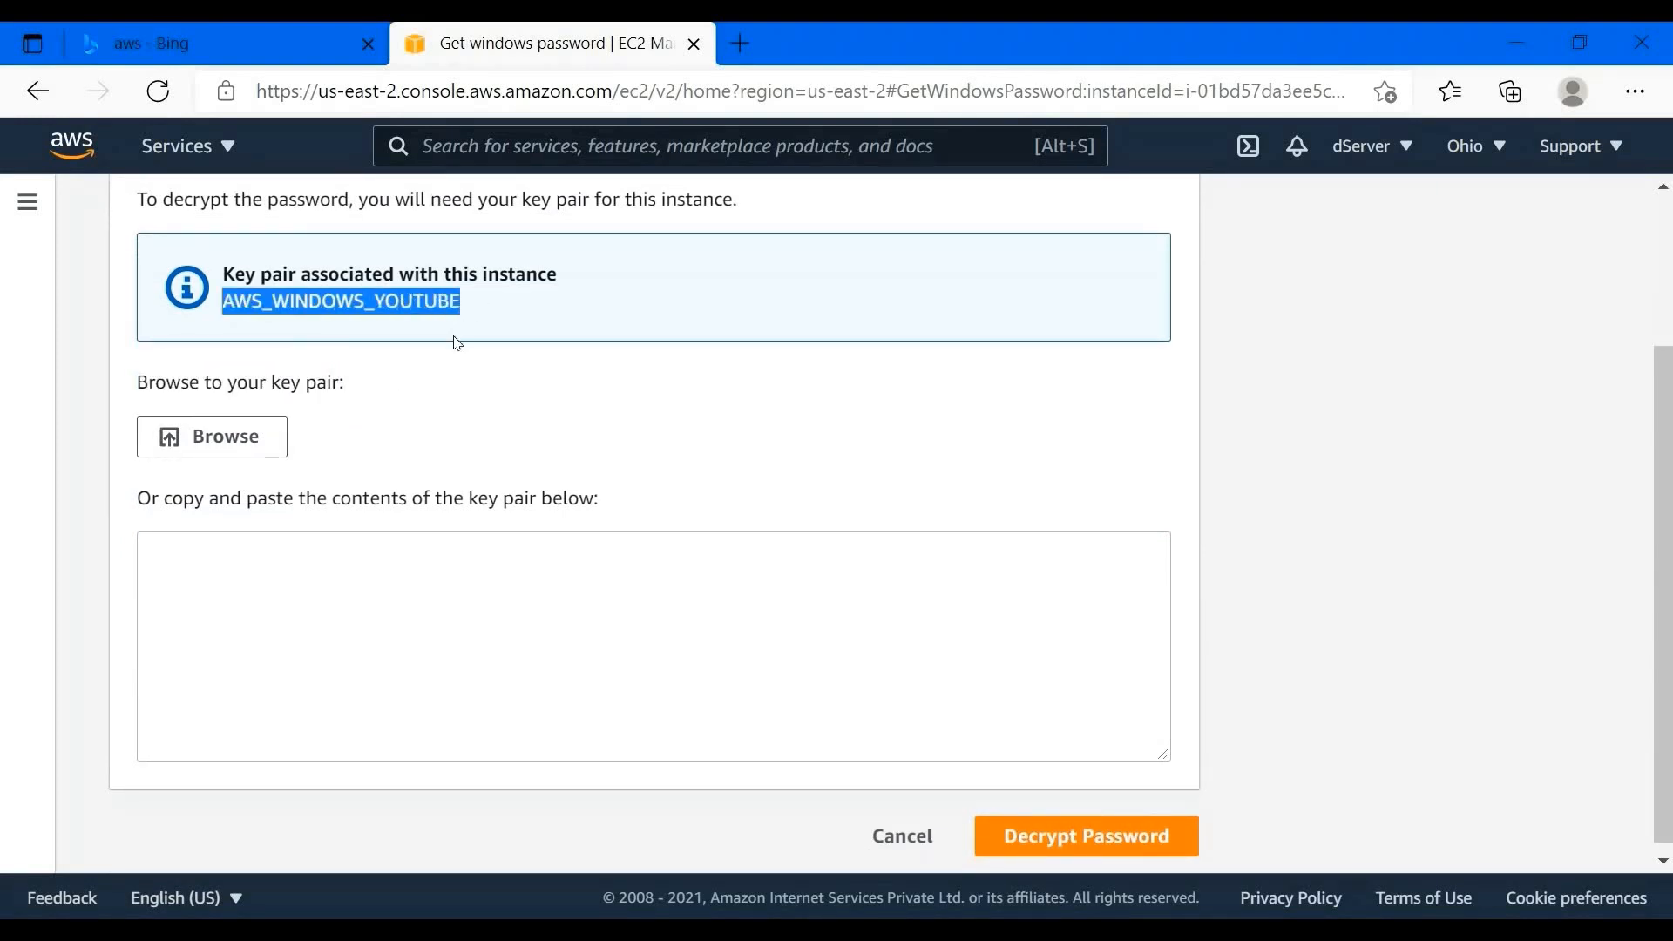
- Load AWS_WINDOWS_YOUTUBE.pem from Downloads and decrypt the Administrator password
scroll(456, 340, "up", 2)
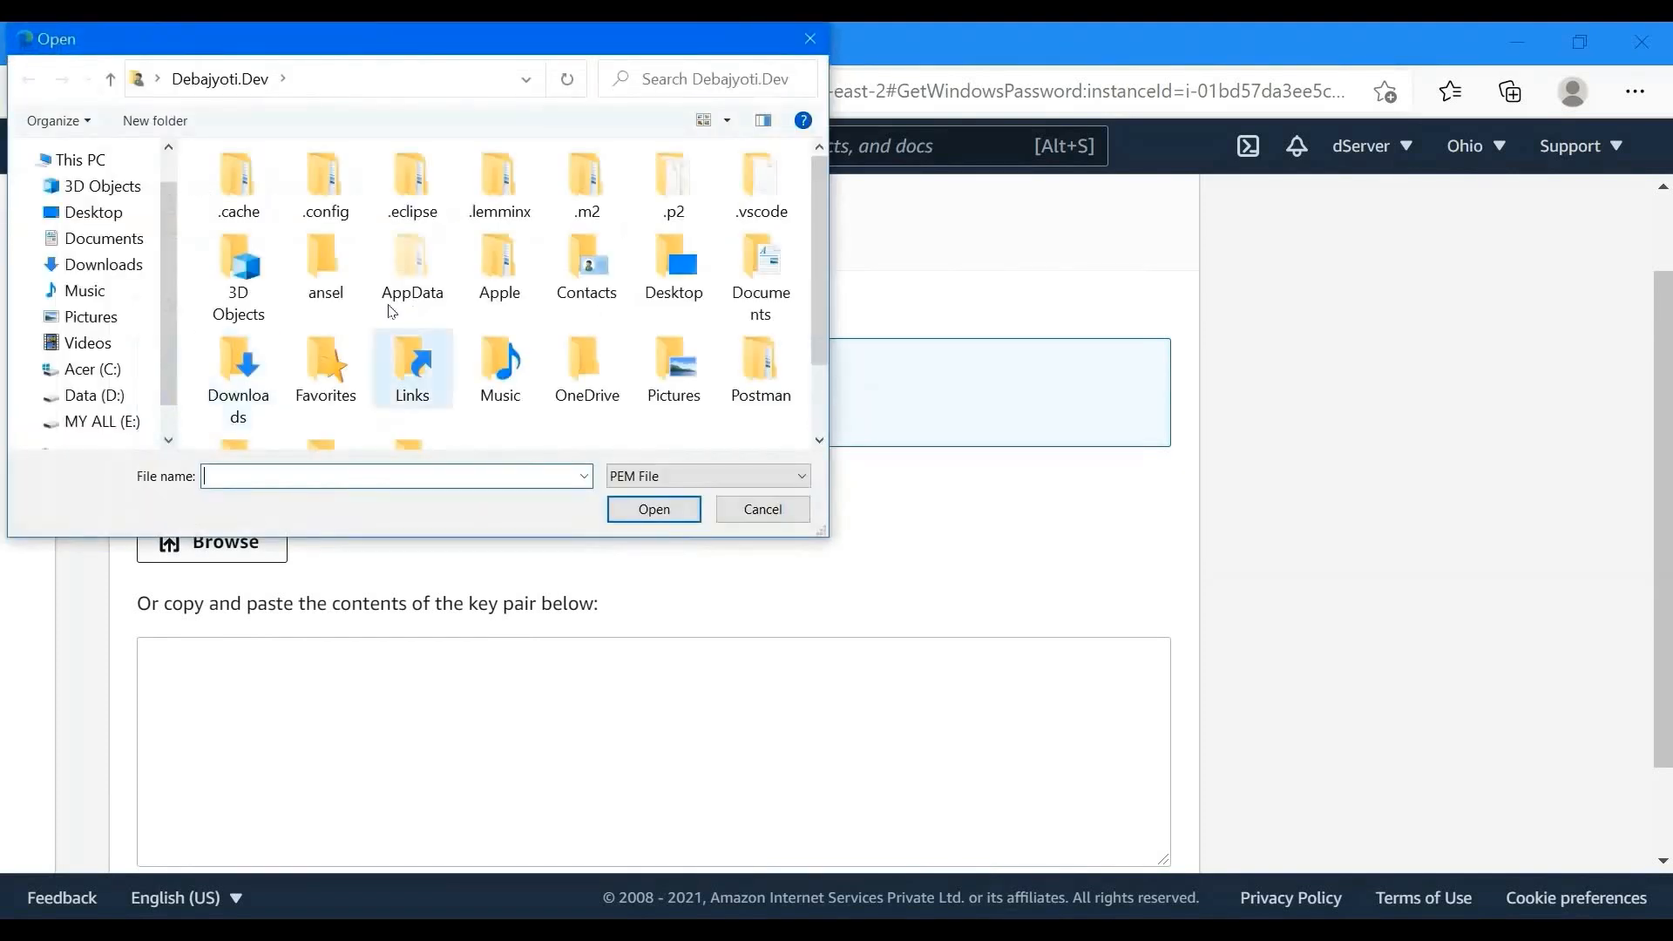
double_click(238, 370)
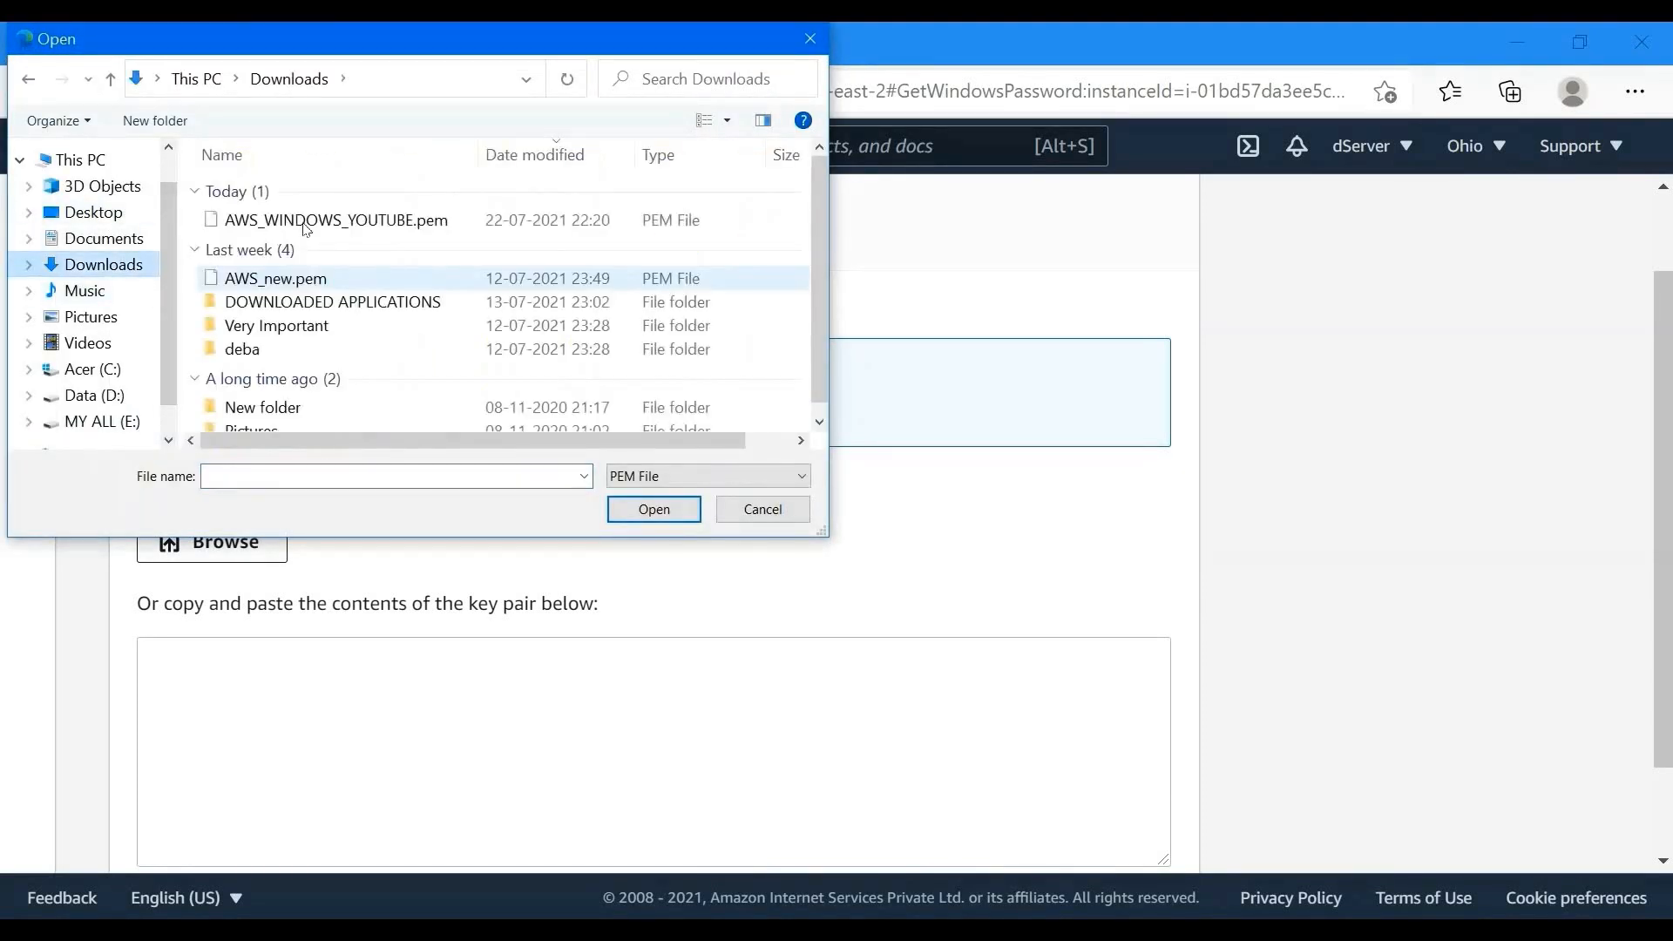
double_click(296, 217)
scroll(160, 564, "down", 2)
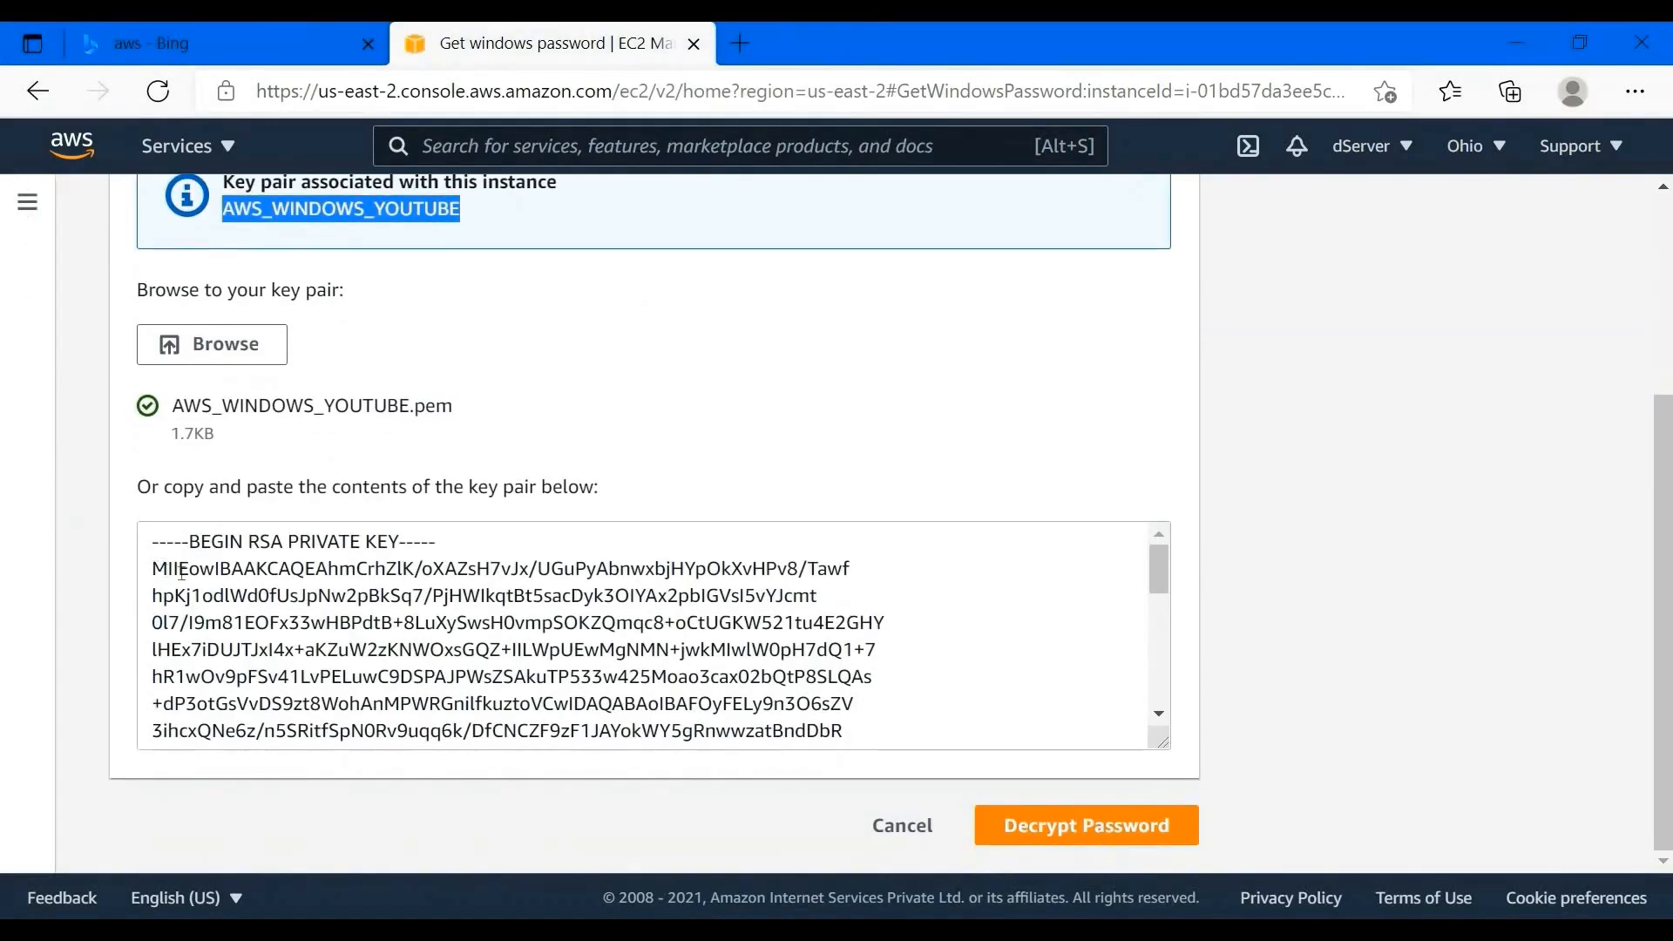
left_click_drag(181, 570, 954, 658)
left_click(1099, 839)
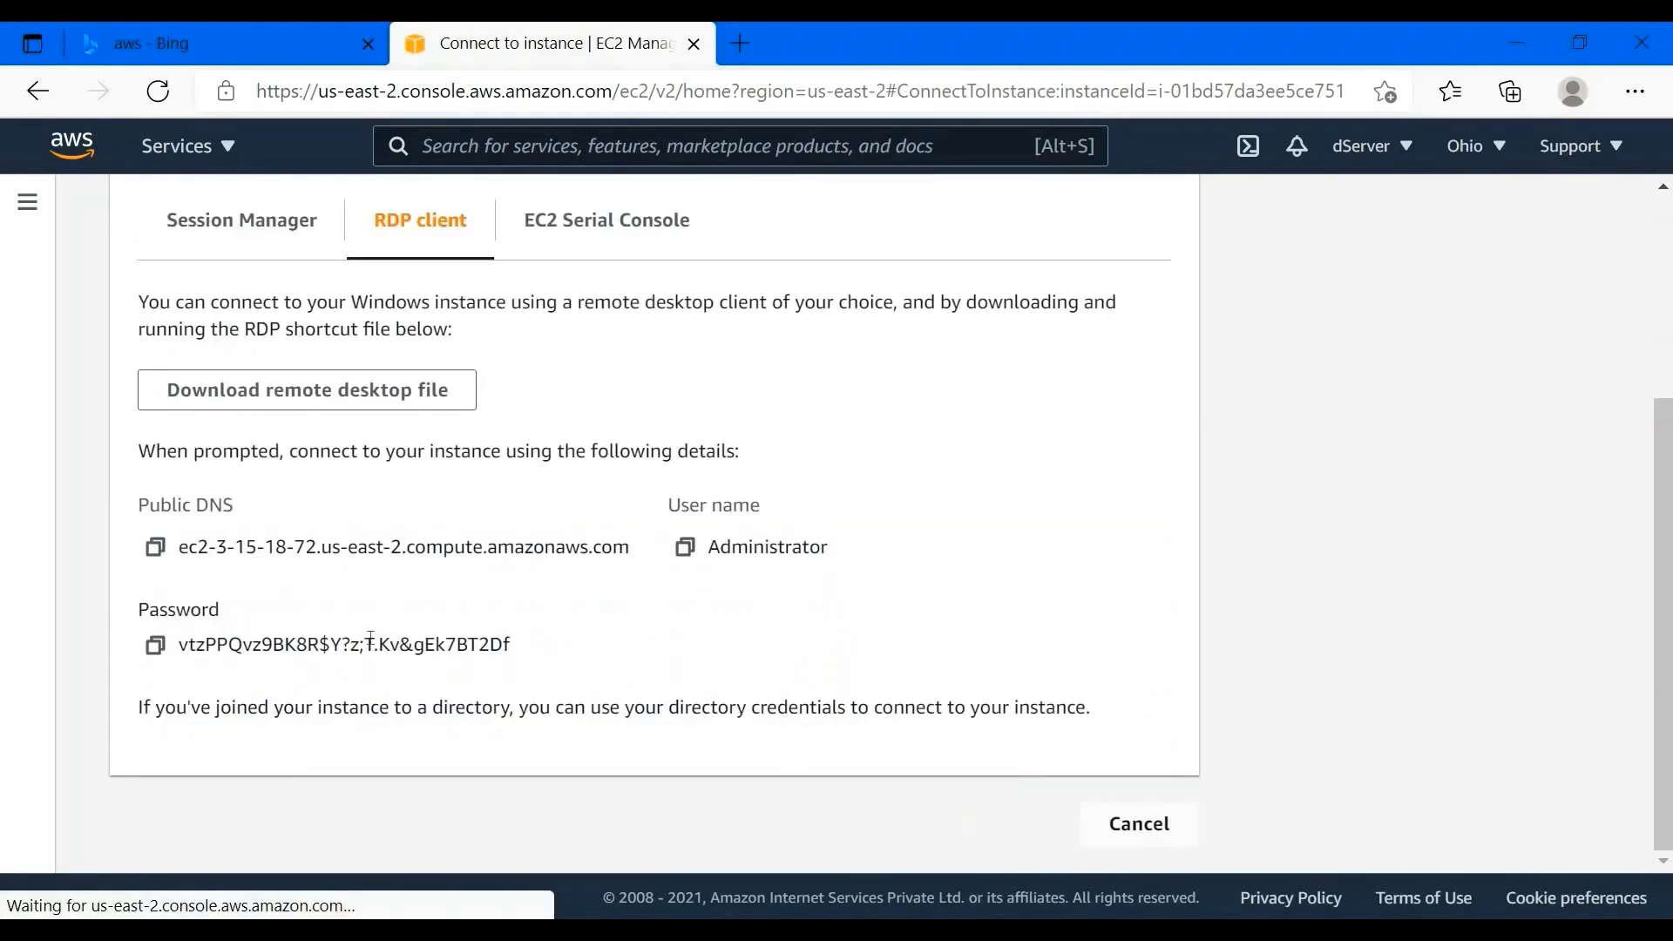
- Paste the instance's public DNS name into Remote Desktop Connection and start connecting
left_click_drag(179, 645, 512, 647)
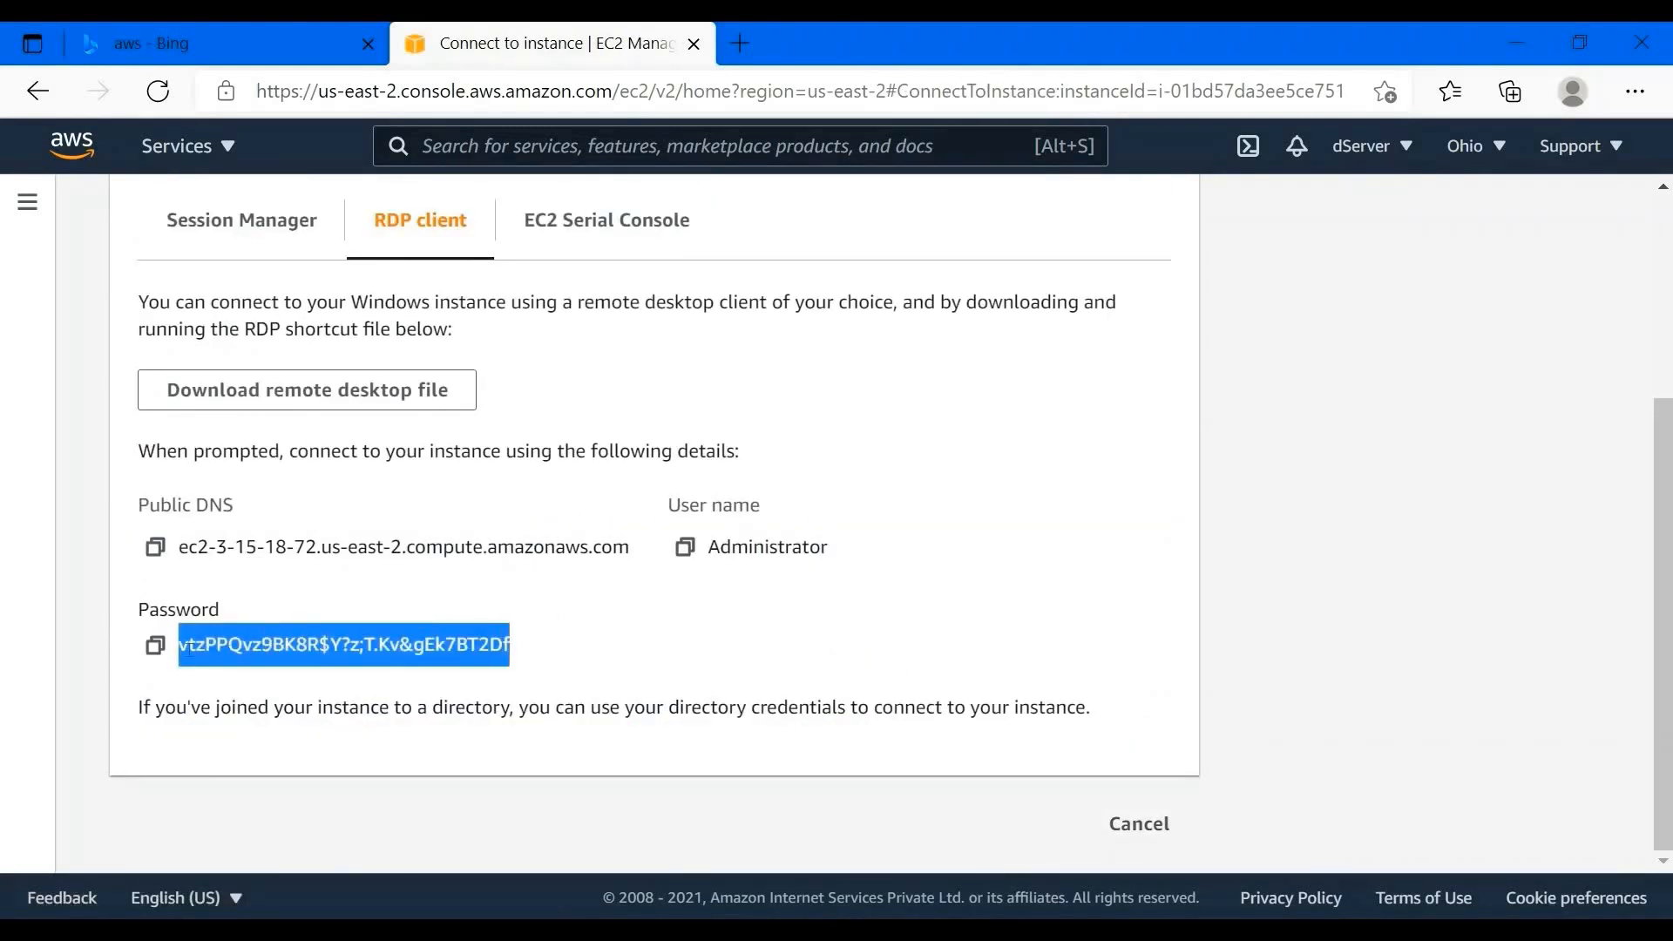
left_click(163, 654)
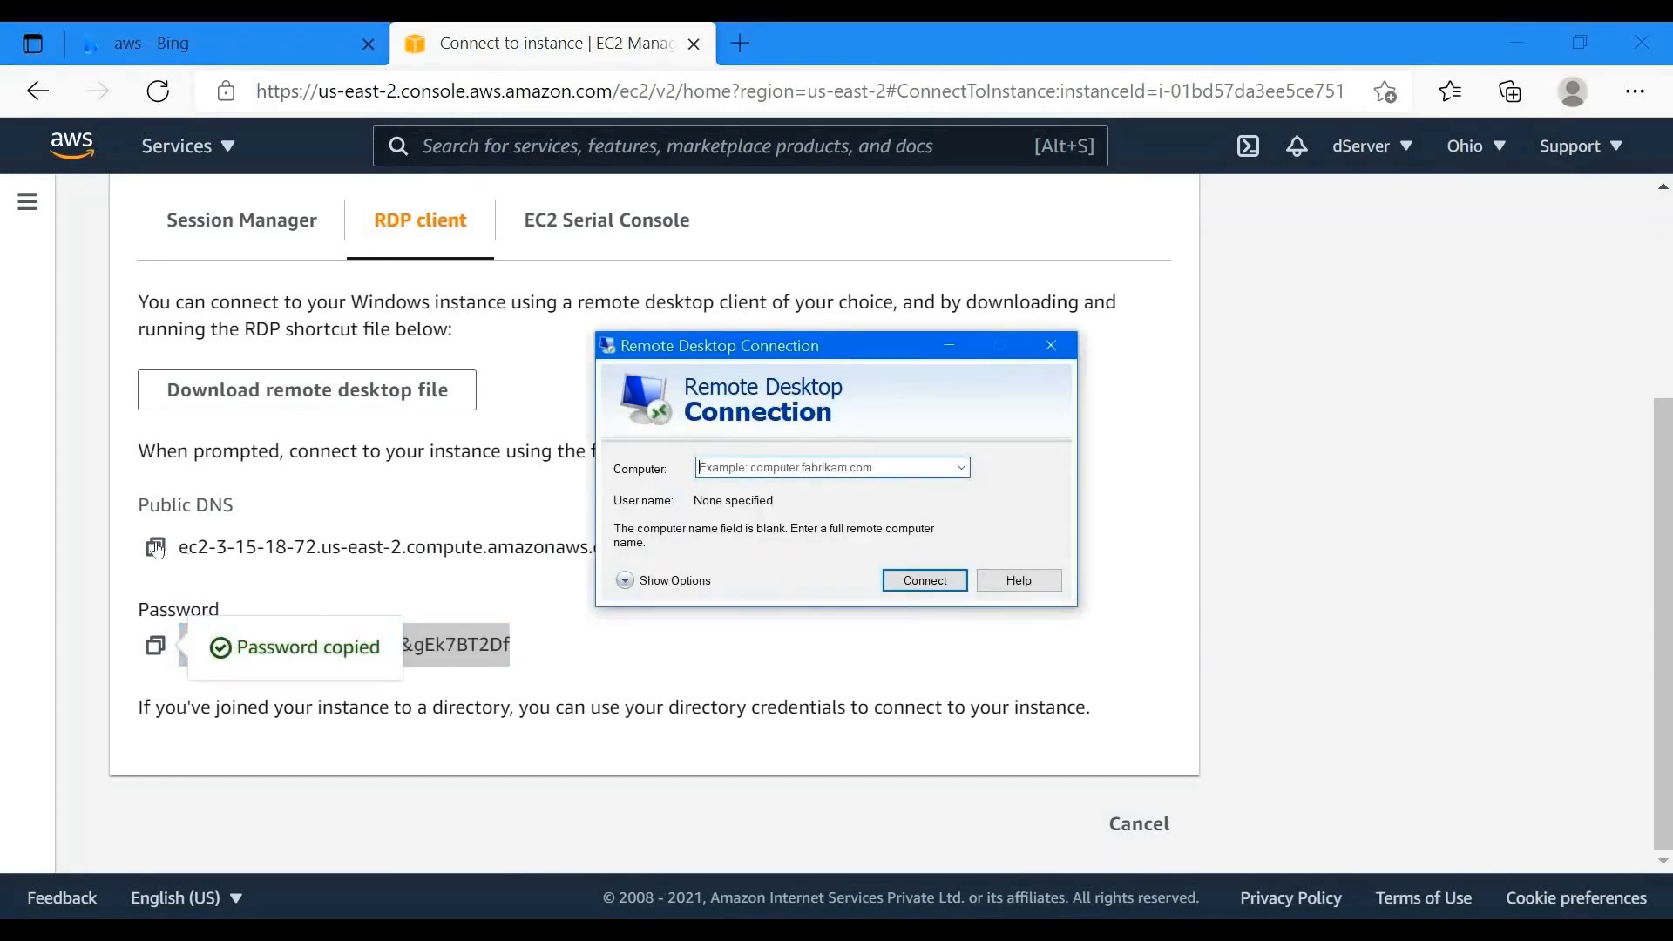
left_click(156, 547)
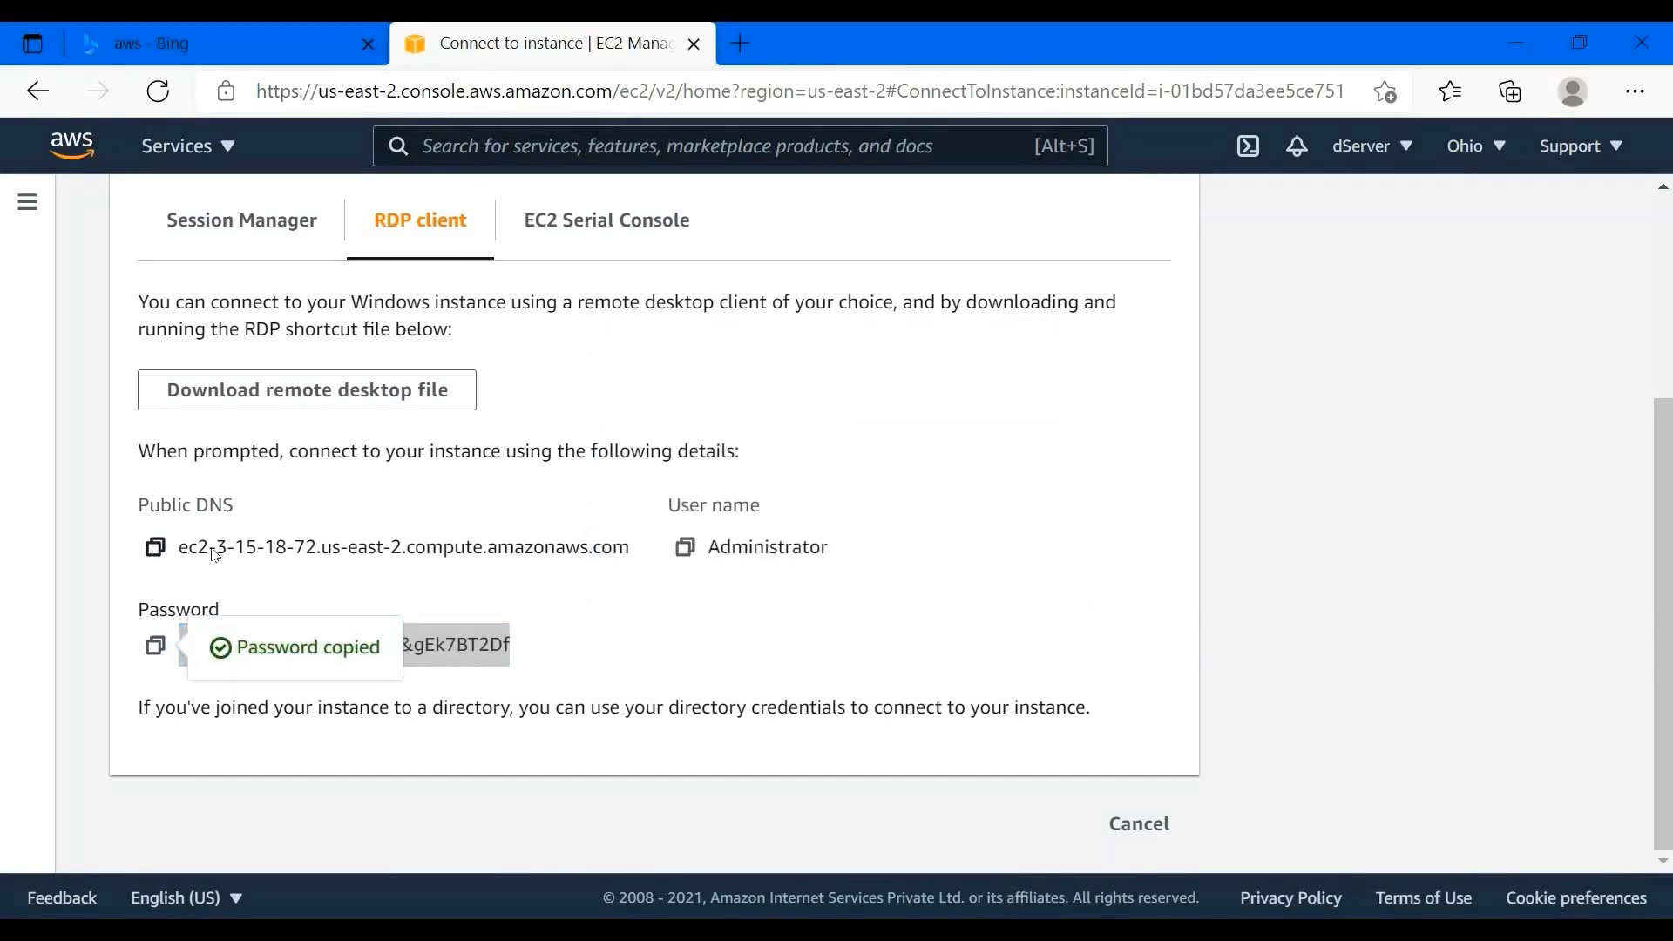
key("alt+Tab")
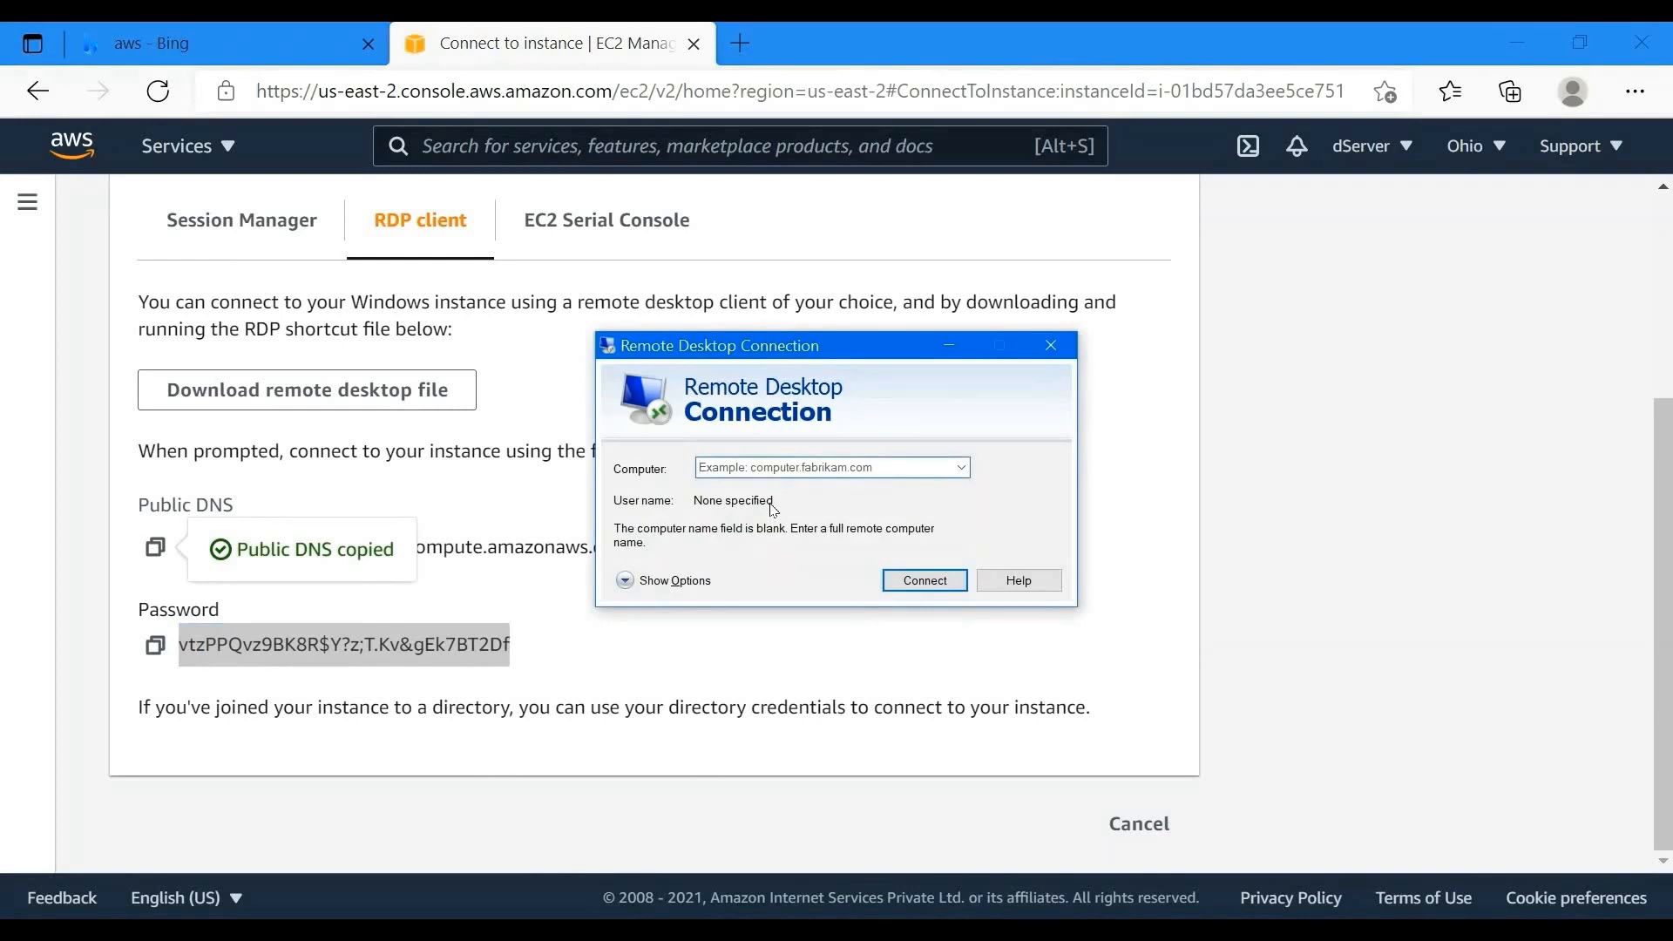
key("ctrl+v")
left_click(925, 581)
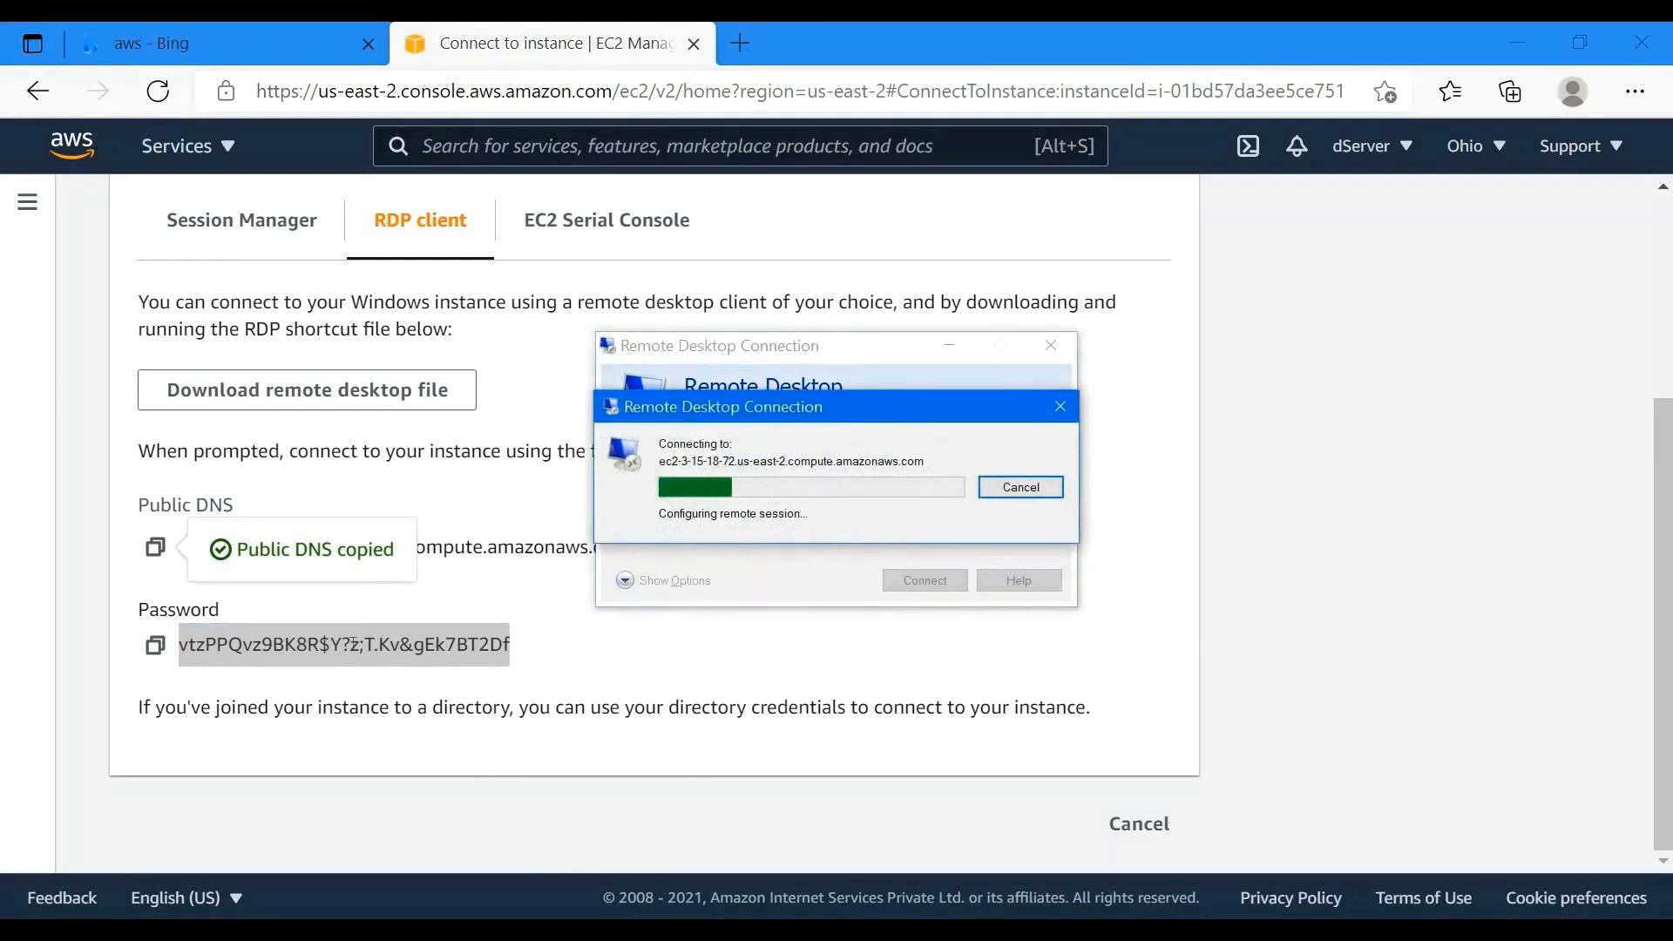
- Sign in as Administrator with the decrypted password and accept the unverified certificate
left_click(156, 649)
key("alt+Tab")
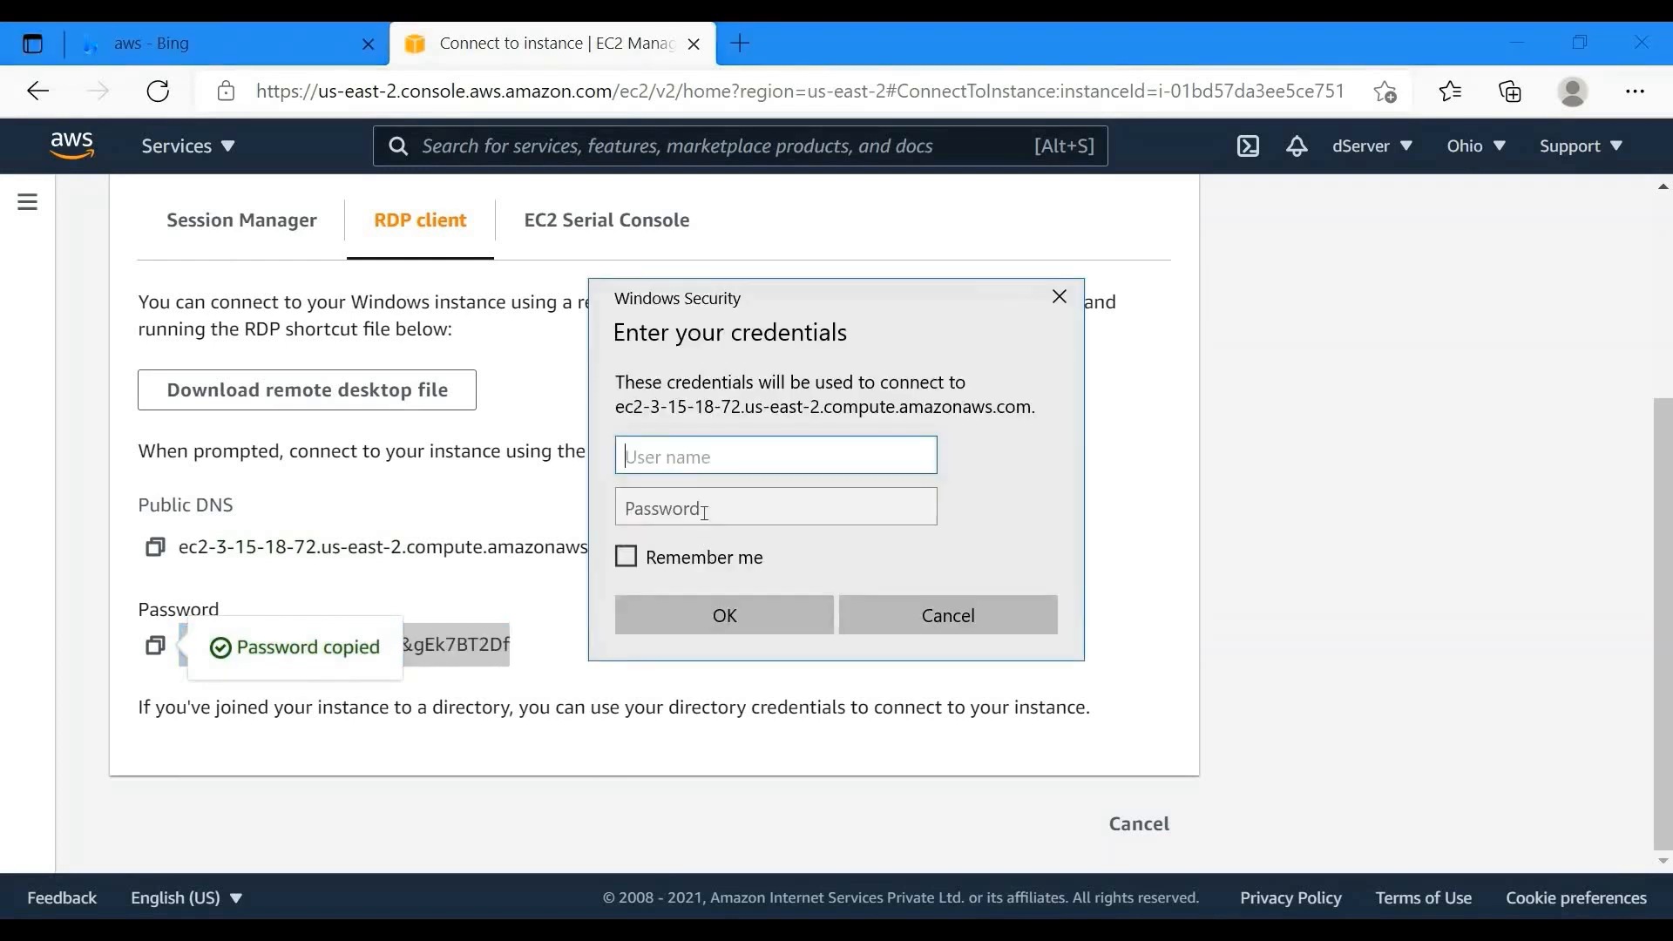
key("Tab")
key("ctrl+v")
key("alt+Tab")
left_click(687, 549)
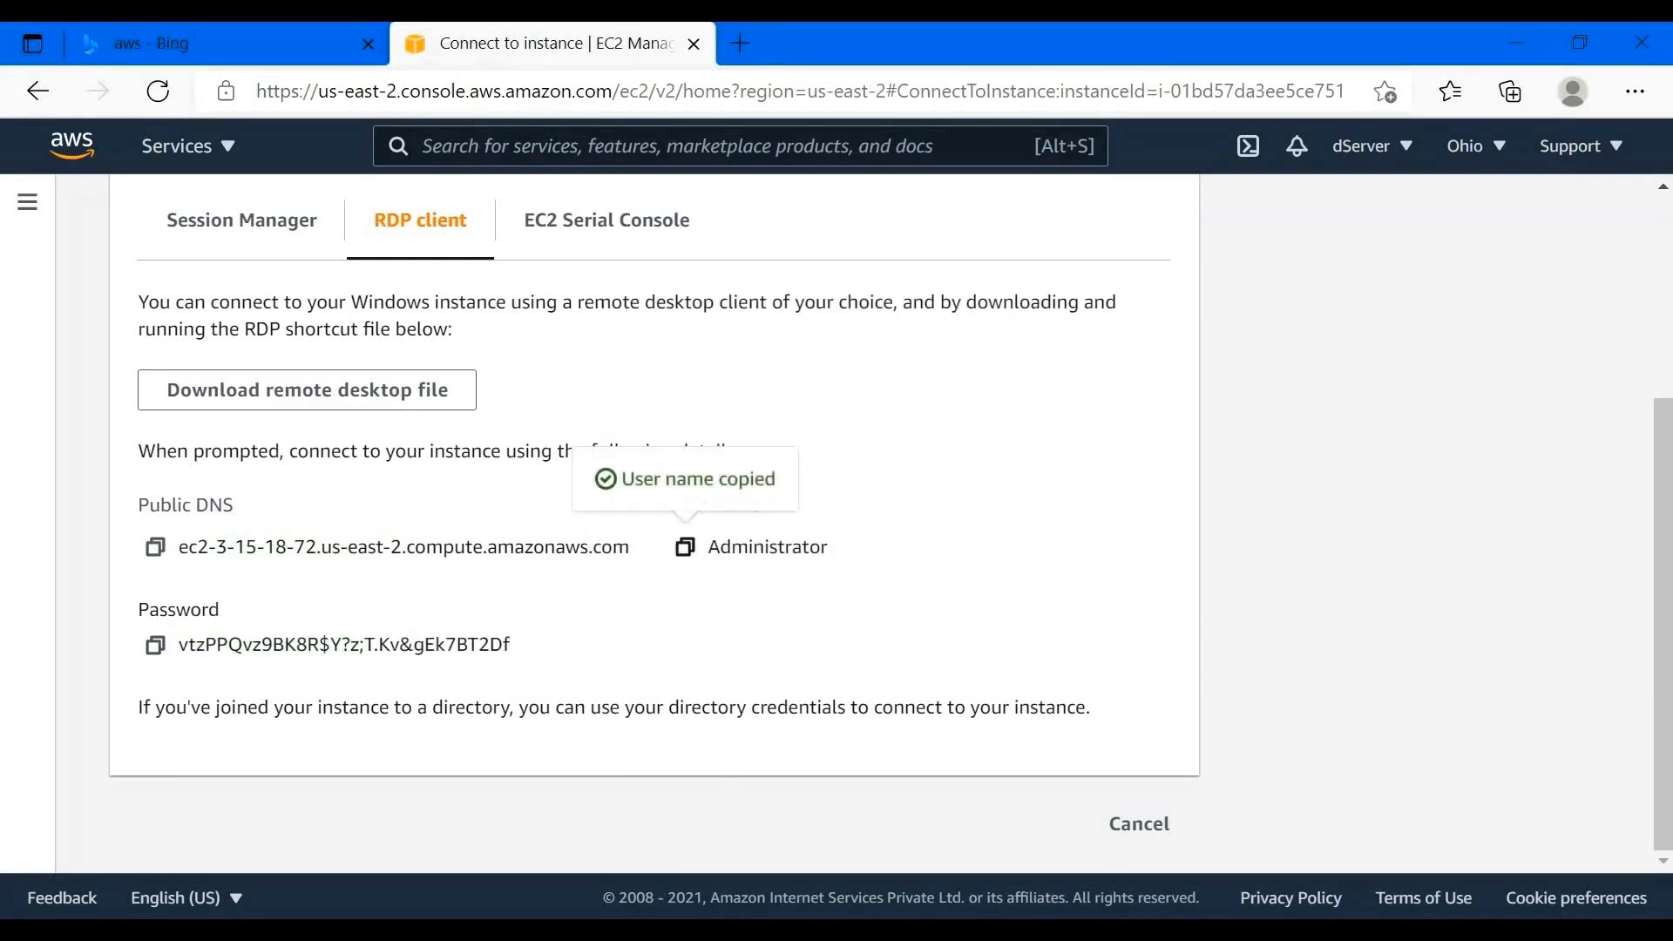
key("alt+Tab")
left_click(718, 473)
key("ctrl+v")
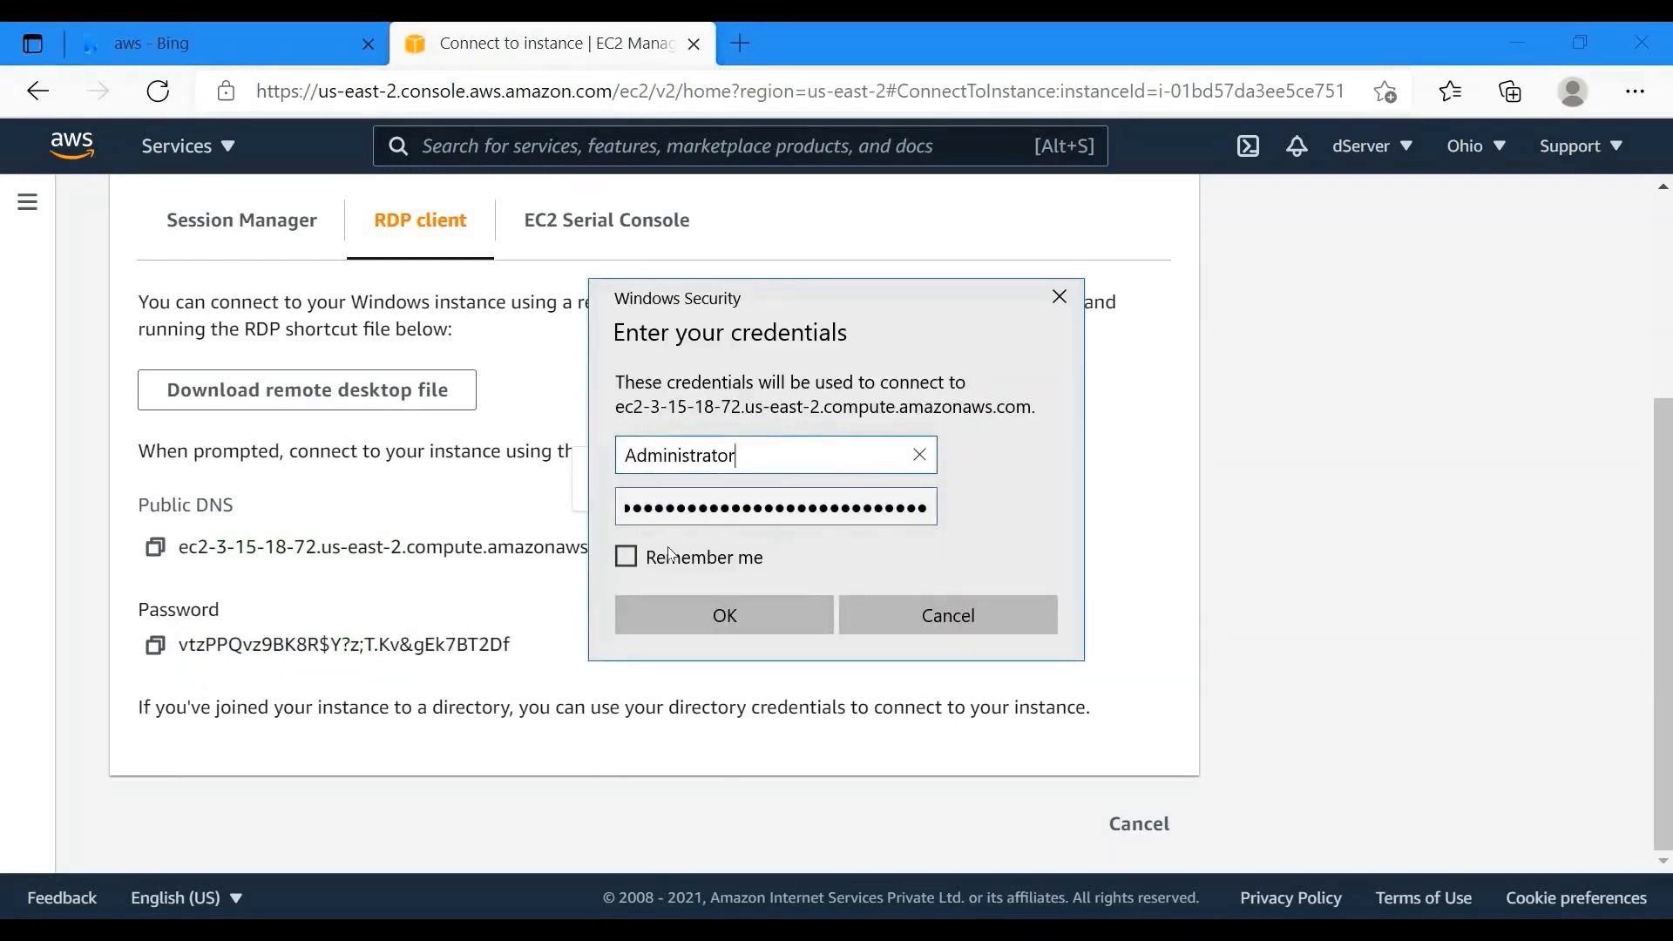
key("Tab")
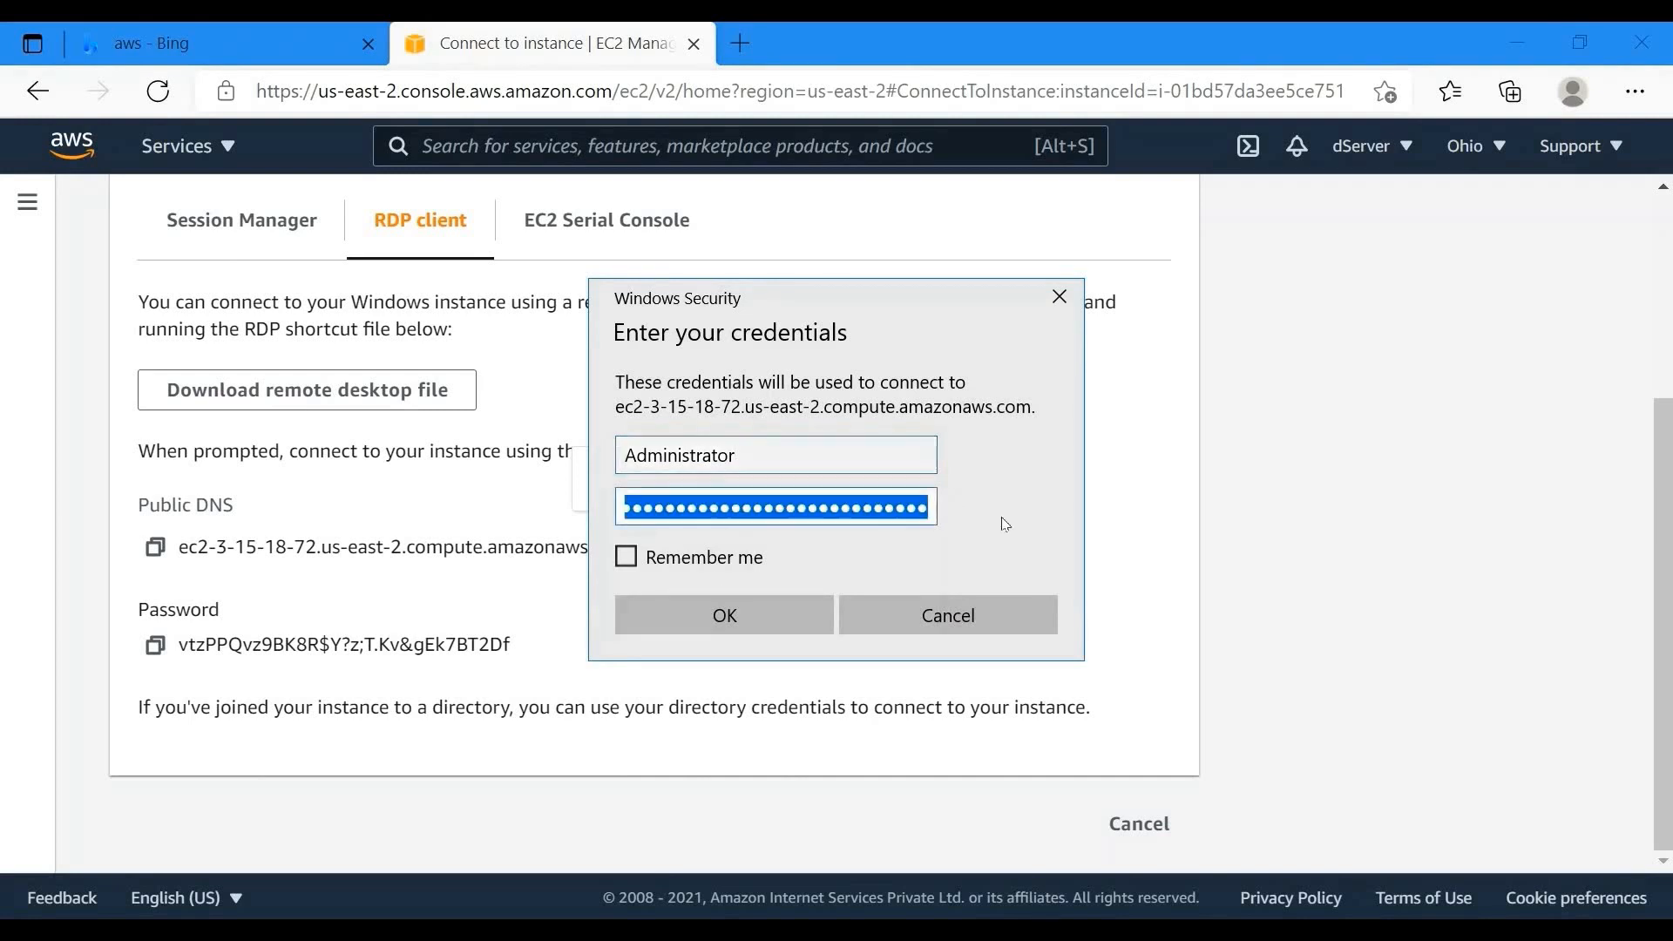
left_click(704, 613)
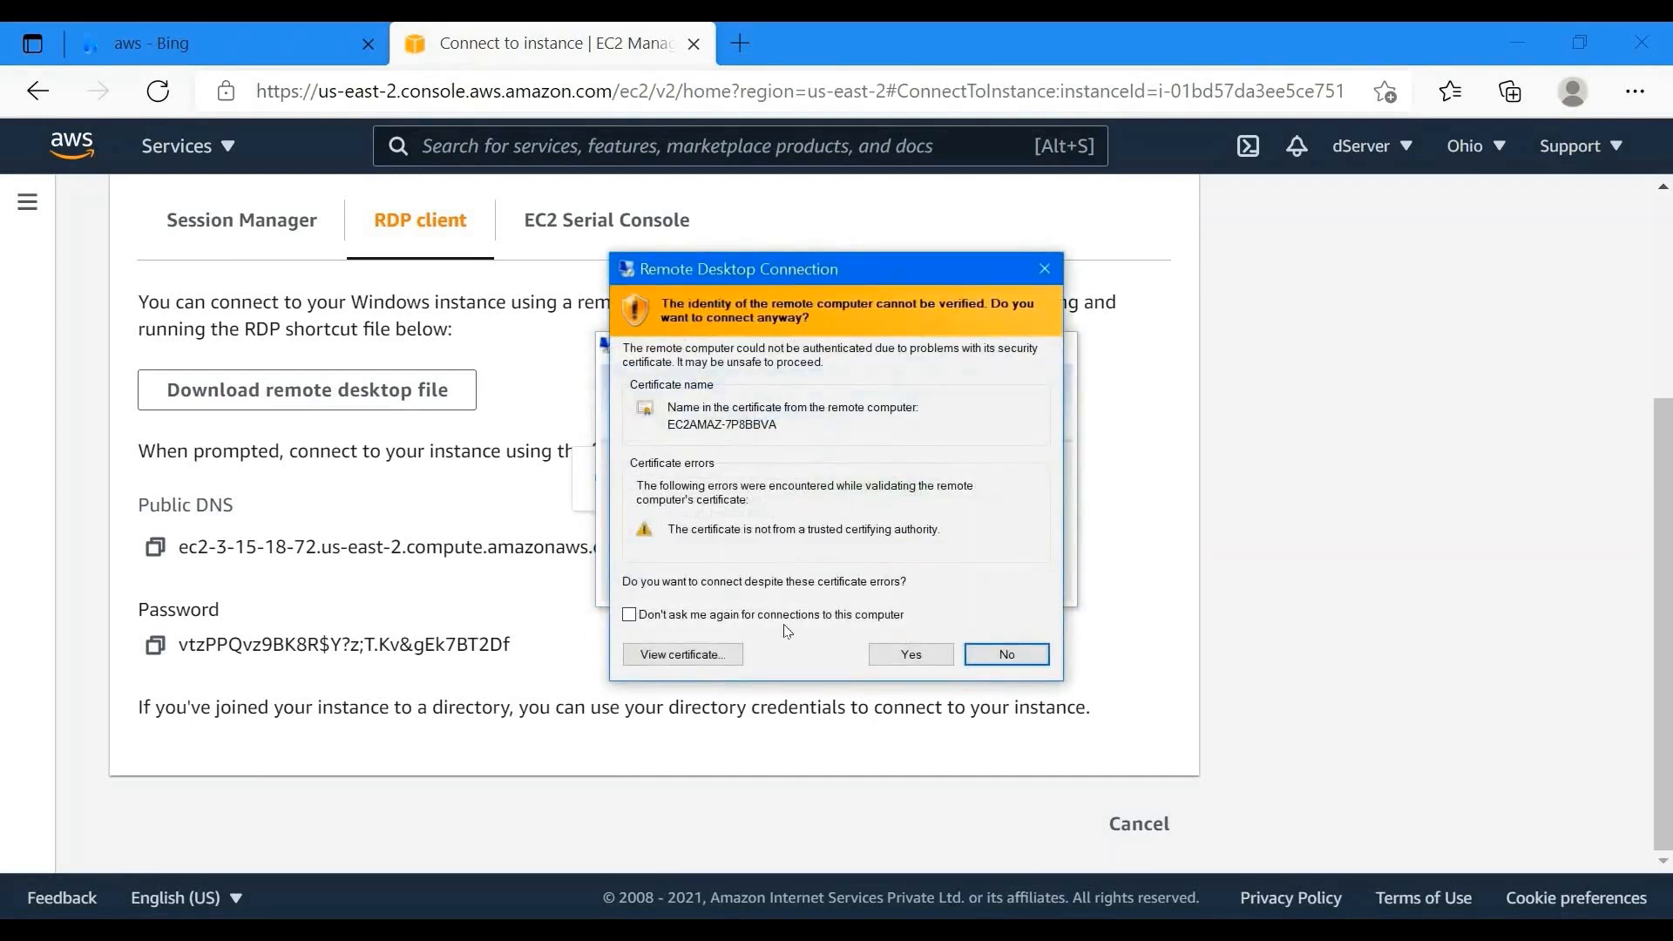
left_click(909, 654)
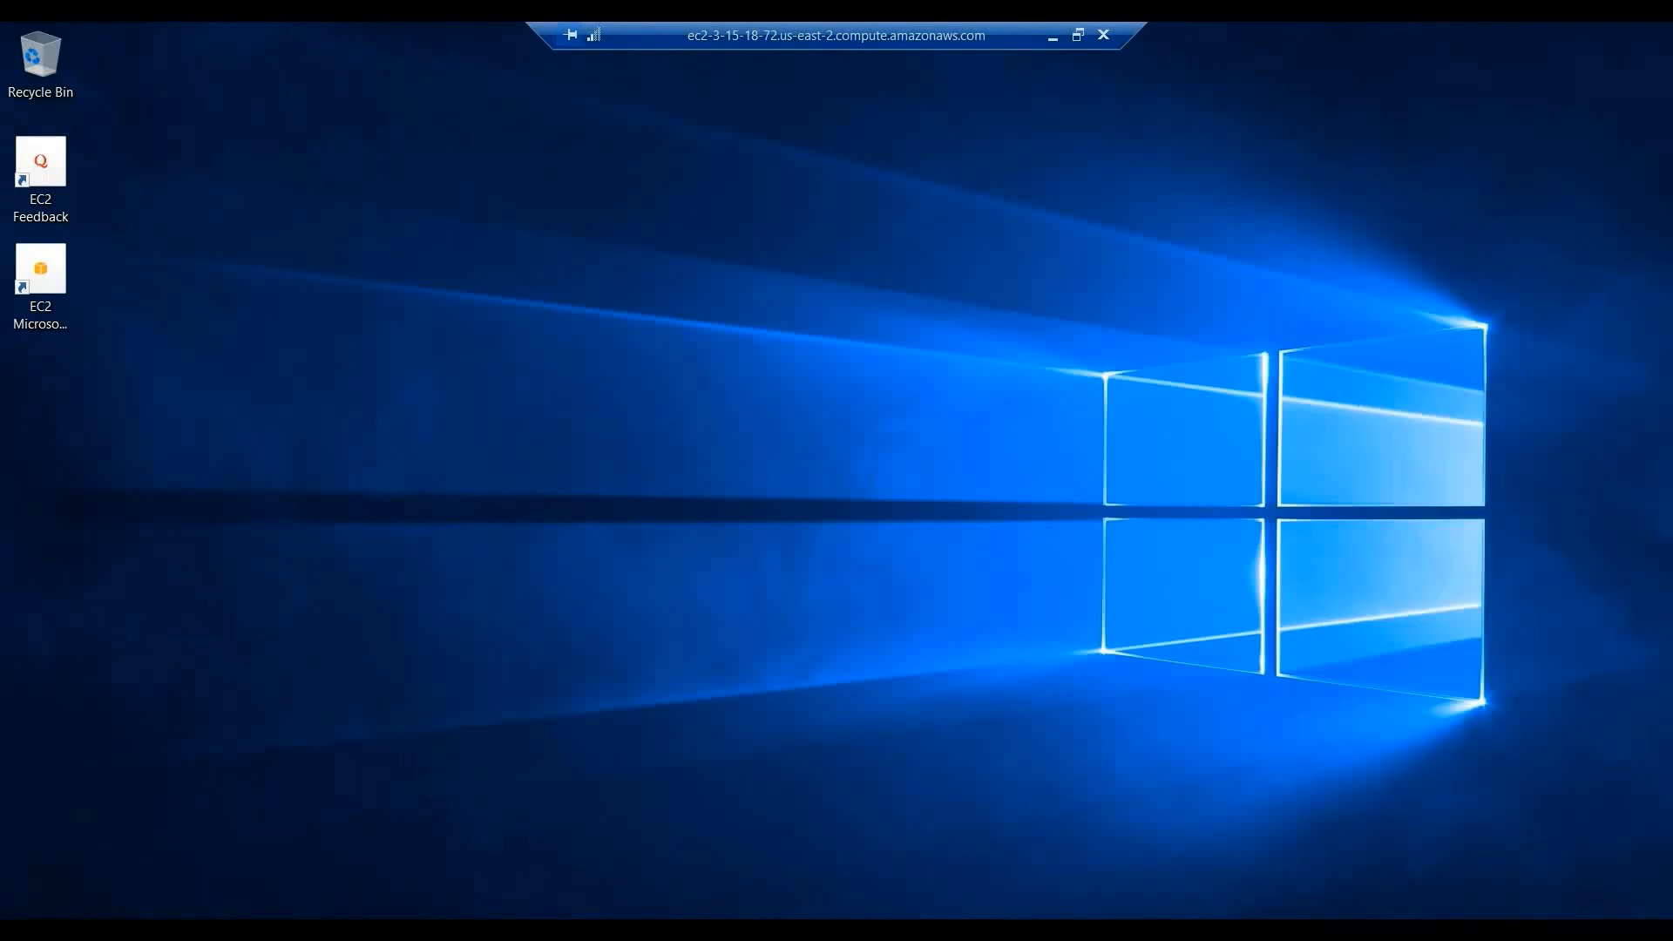
- Unlock the remote taskbar and dock it along the right edge of the screen
right_click(1227, 929)
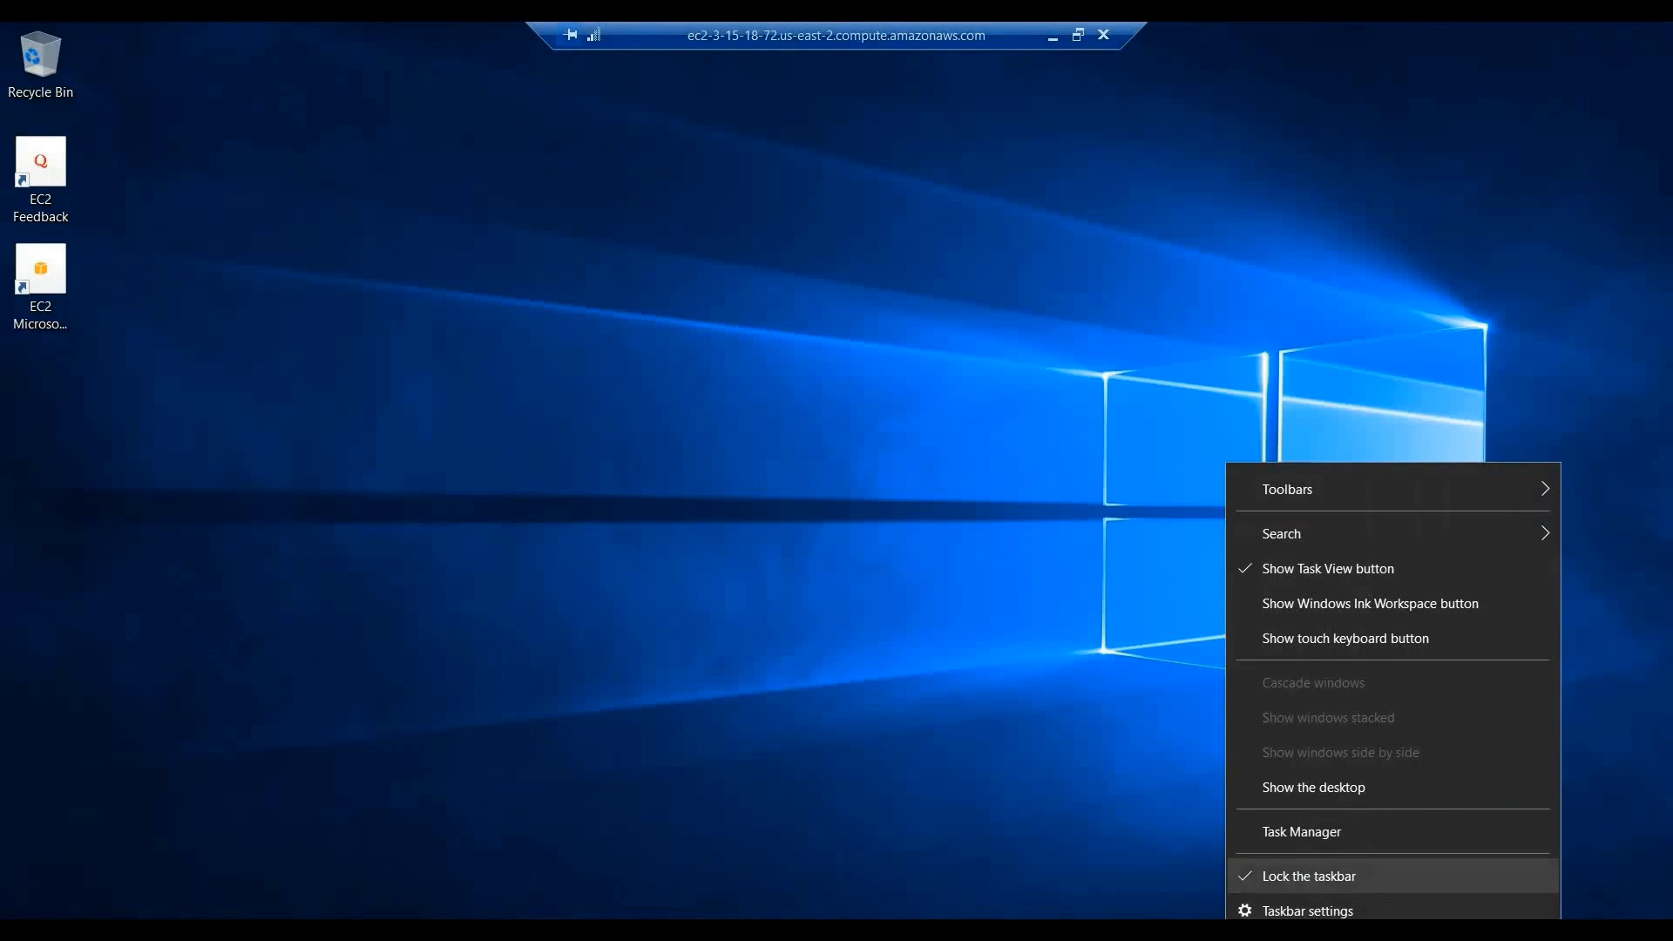
left_click(1310, 876)
left_click_drag(1591, 542, 1519, 389)
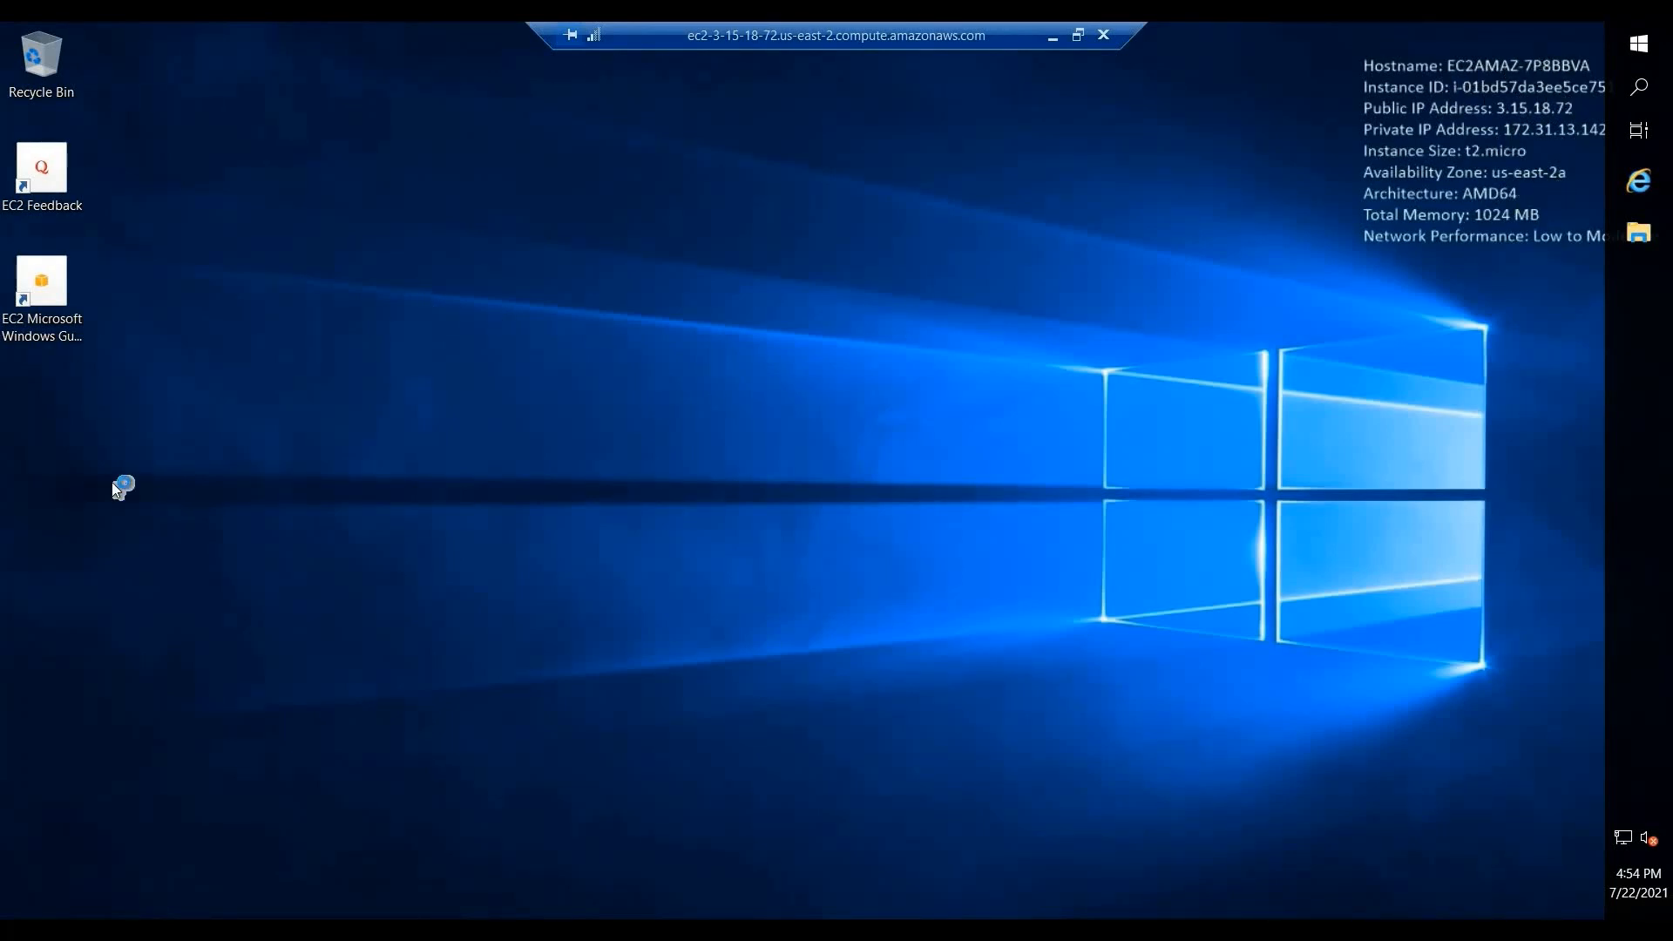
left_click(1639, 44)
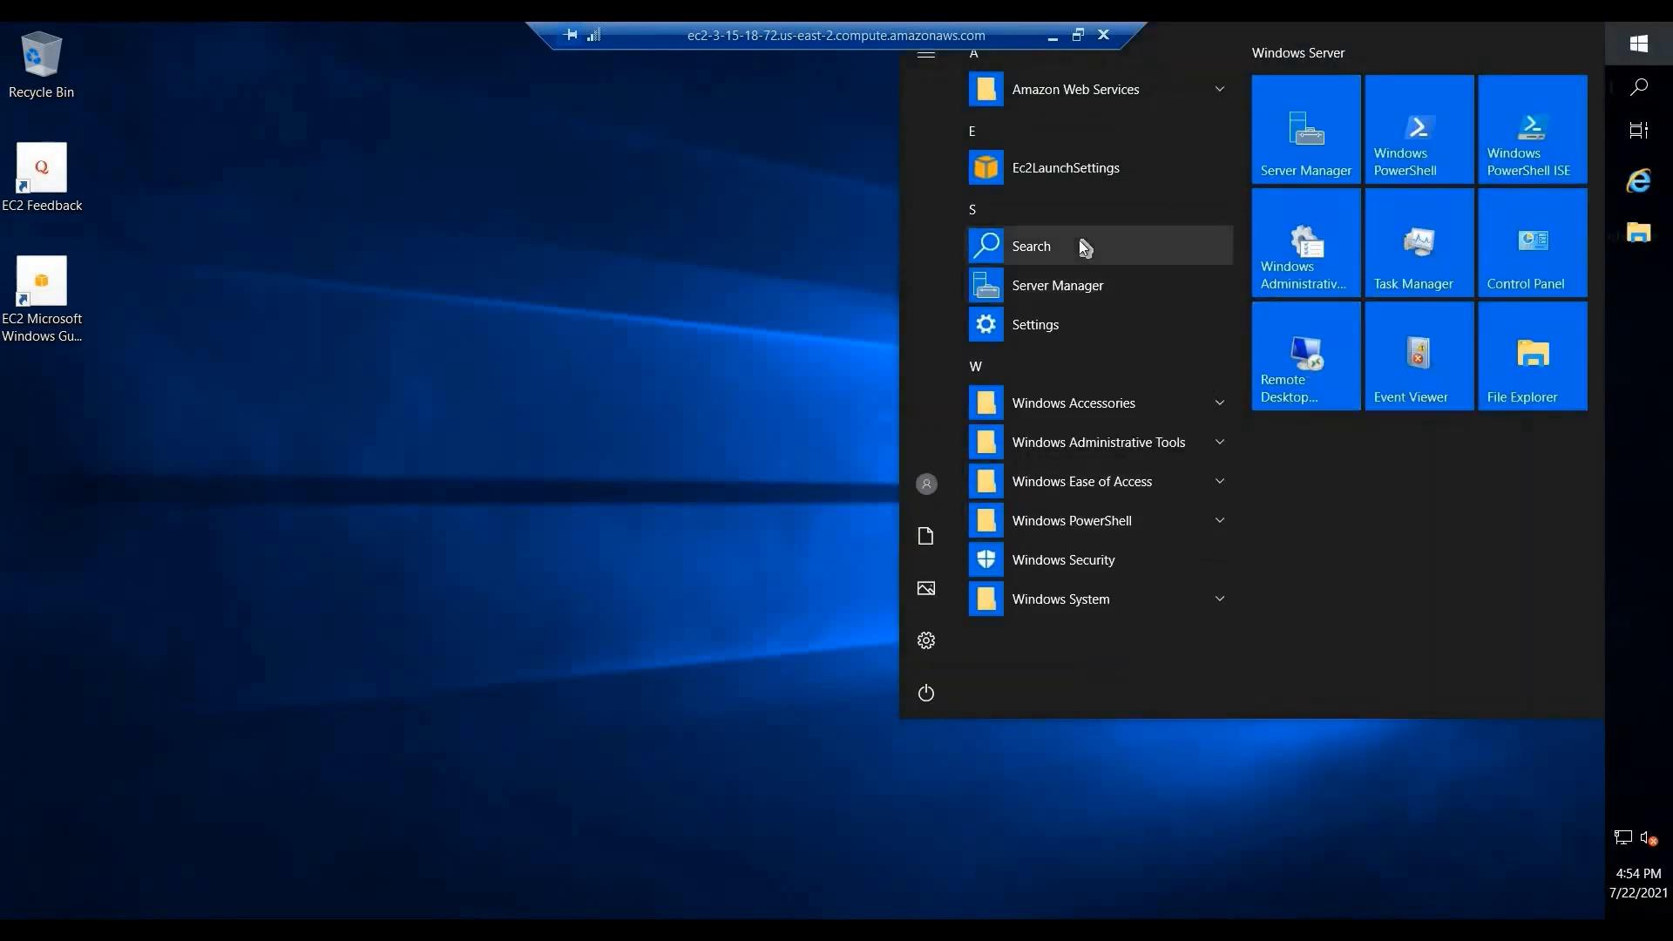
left_click(1081, 242)
type("my")
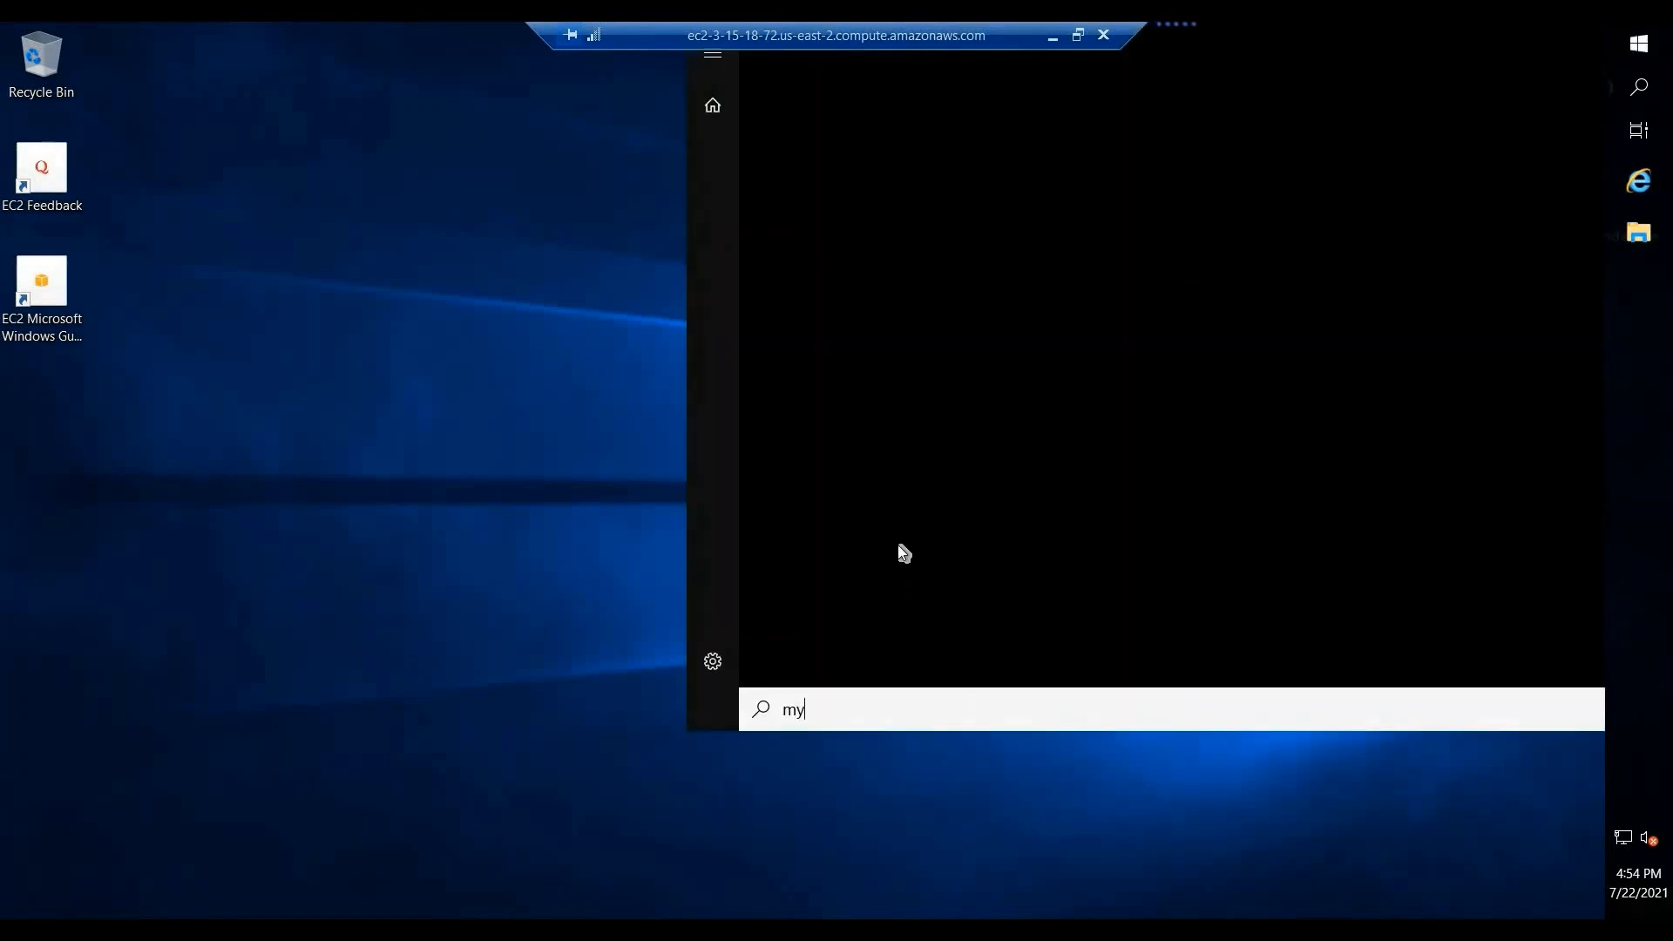
key("BackSpace")
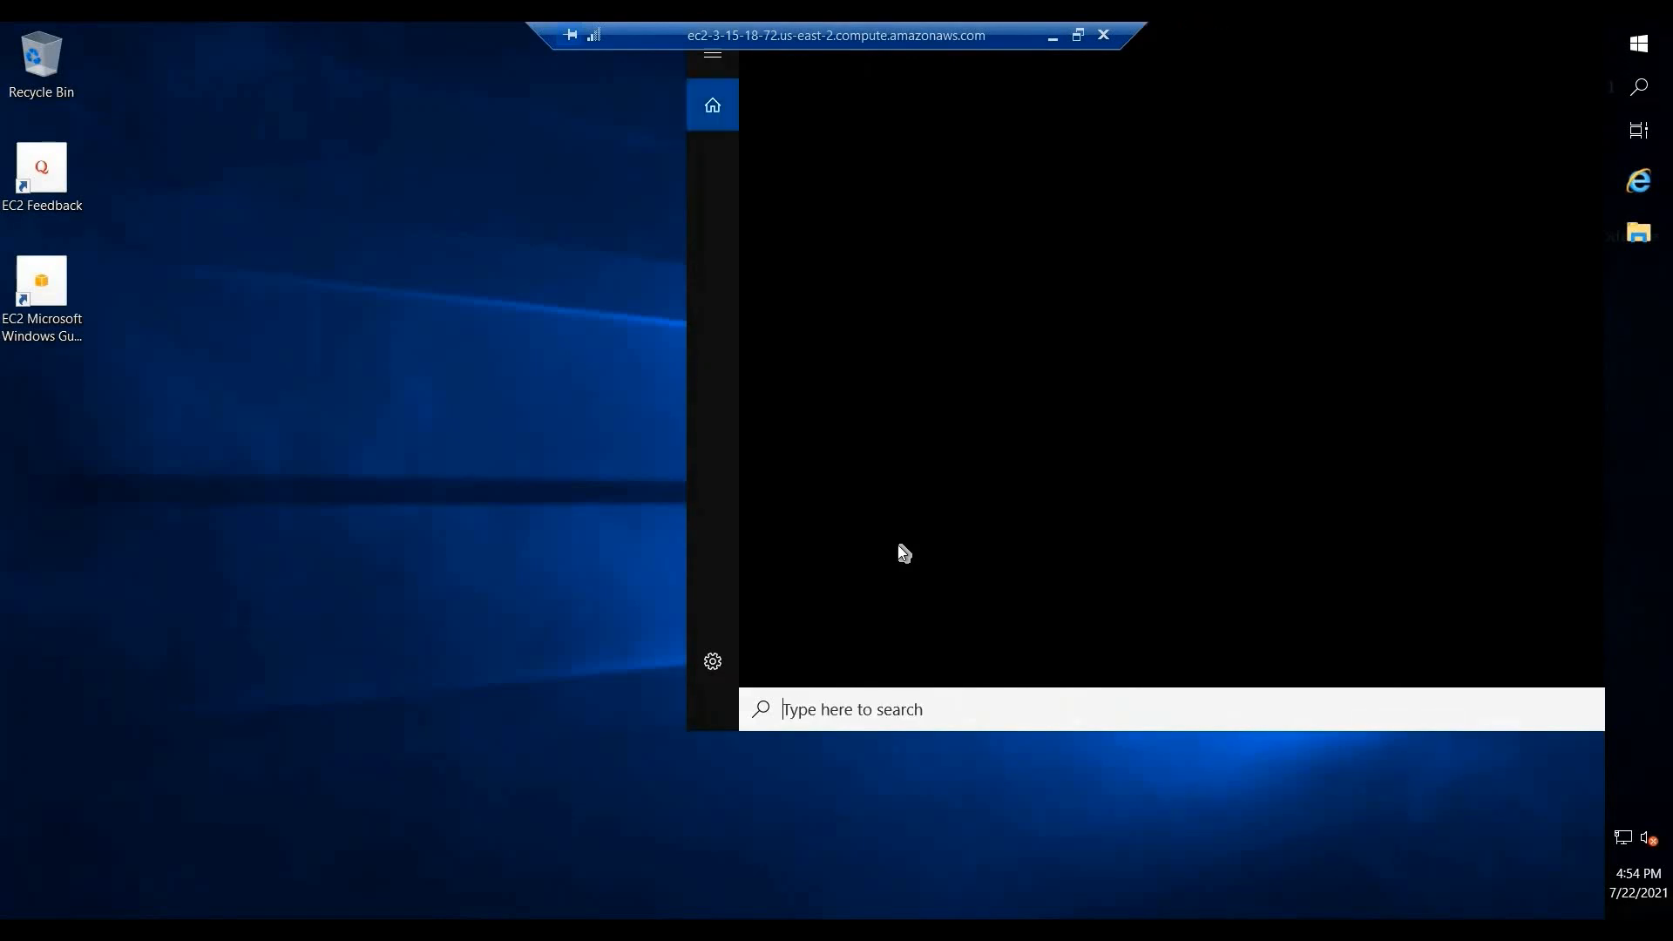
type("this p")
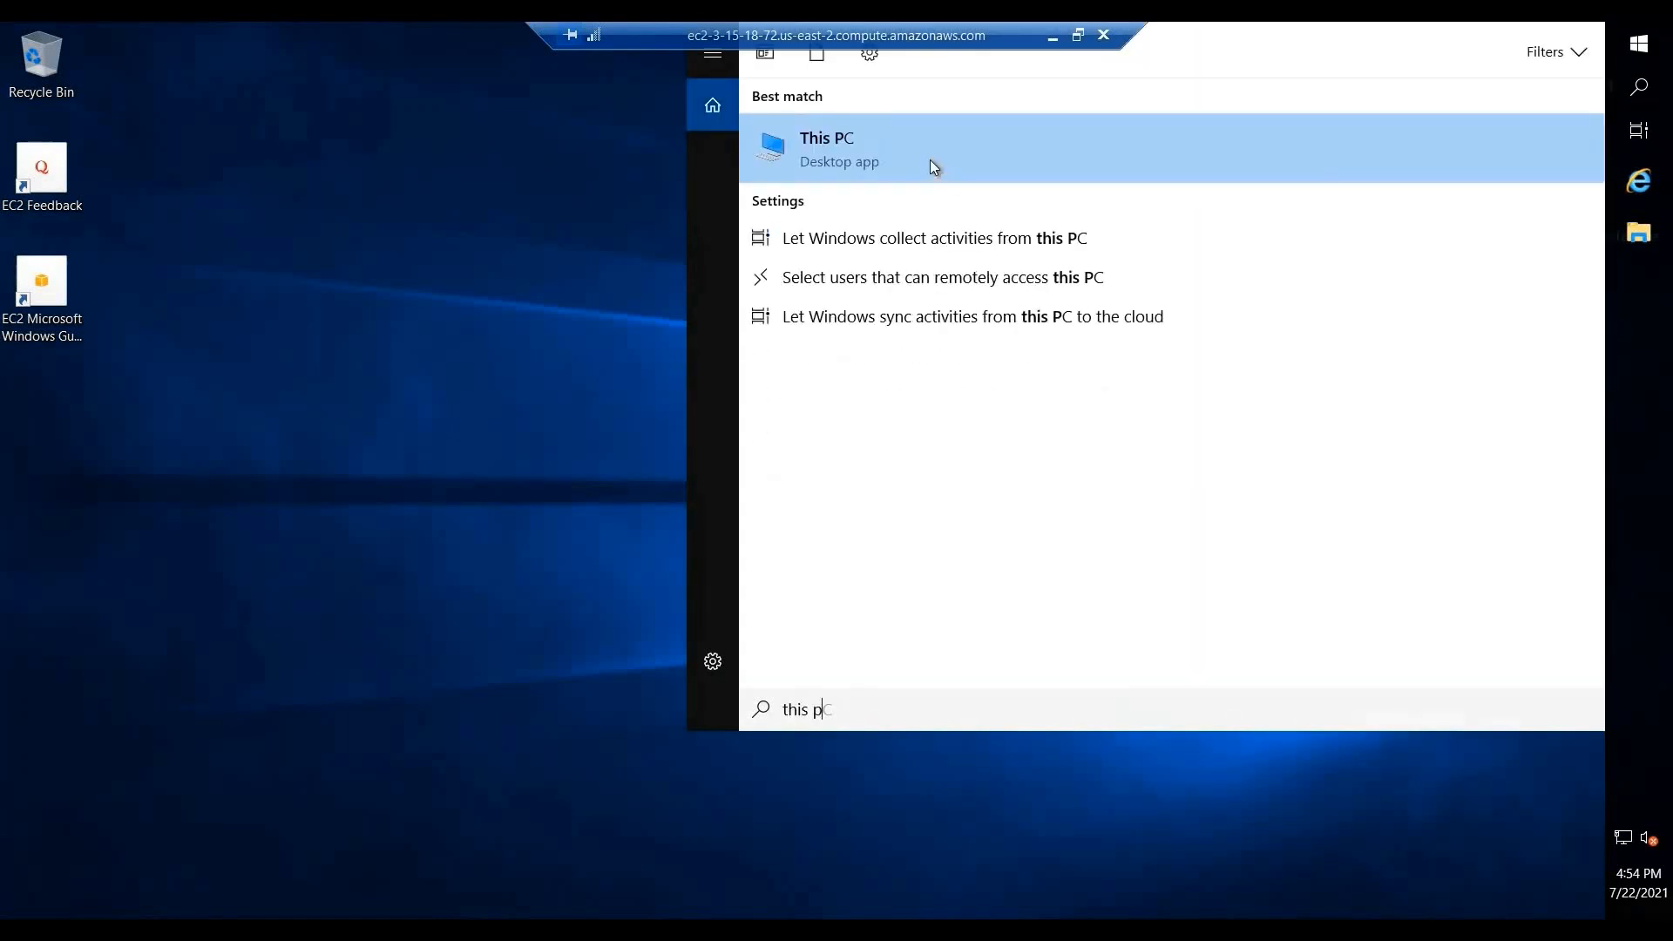
left_click(922, 150)
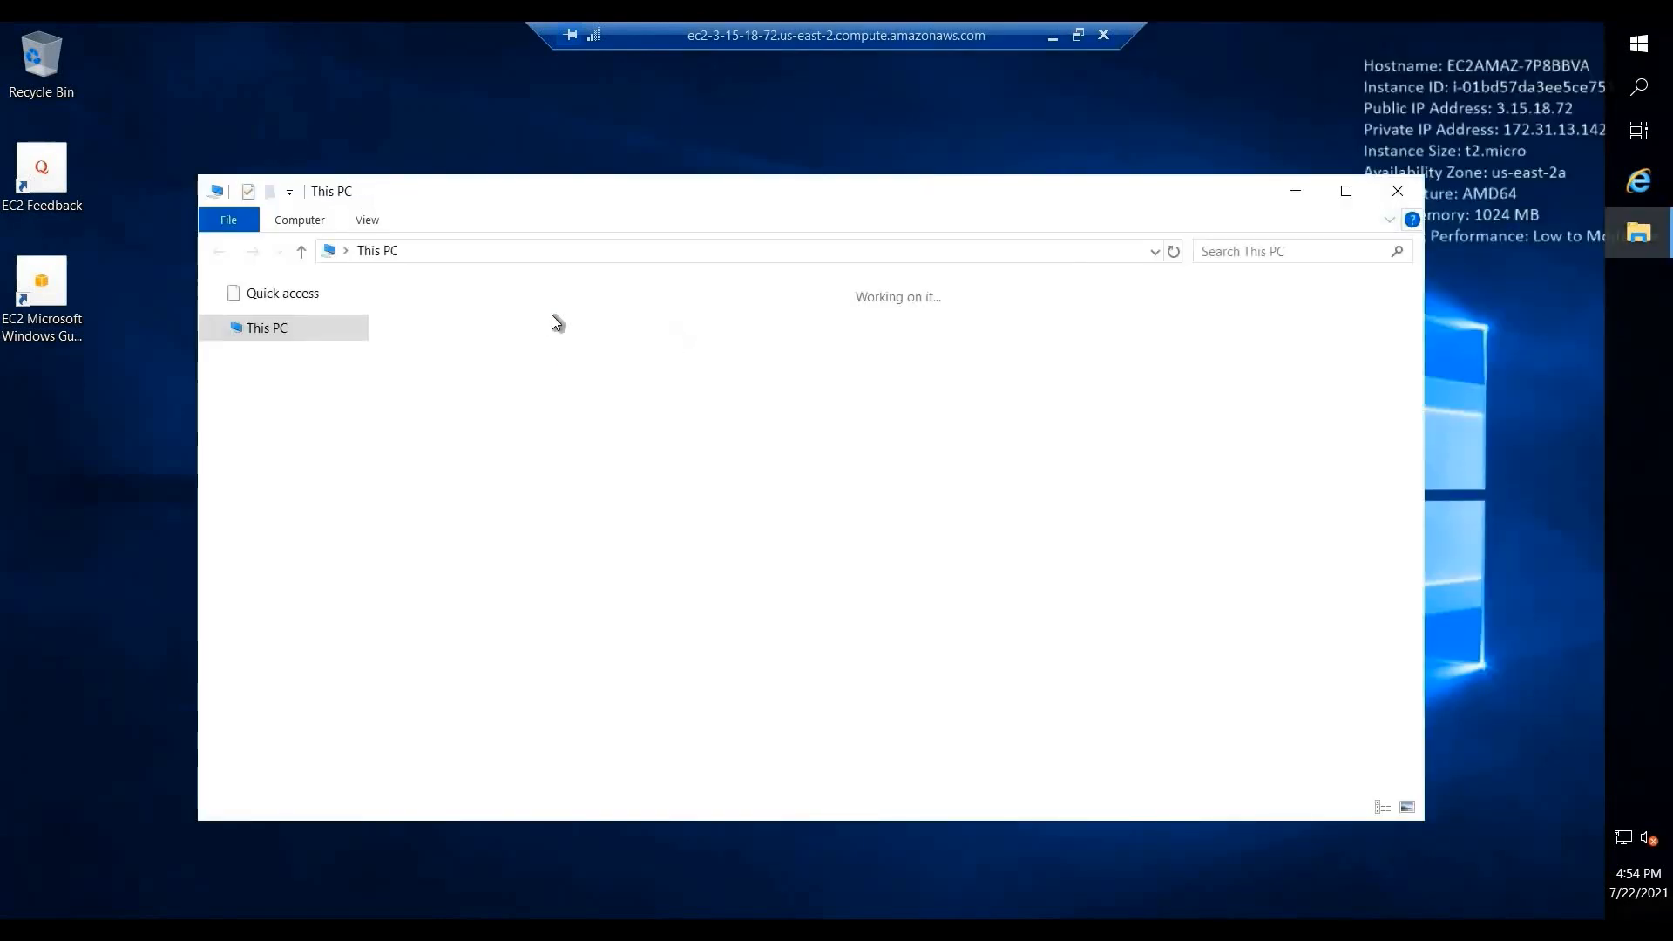
left_click(514, 558)
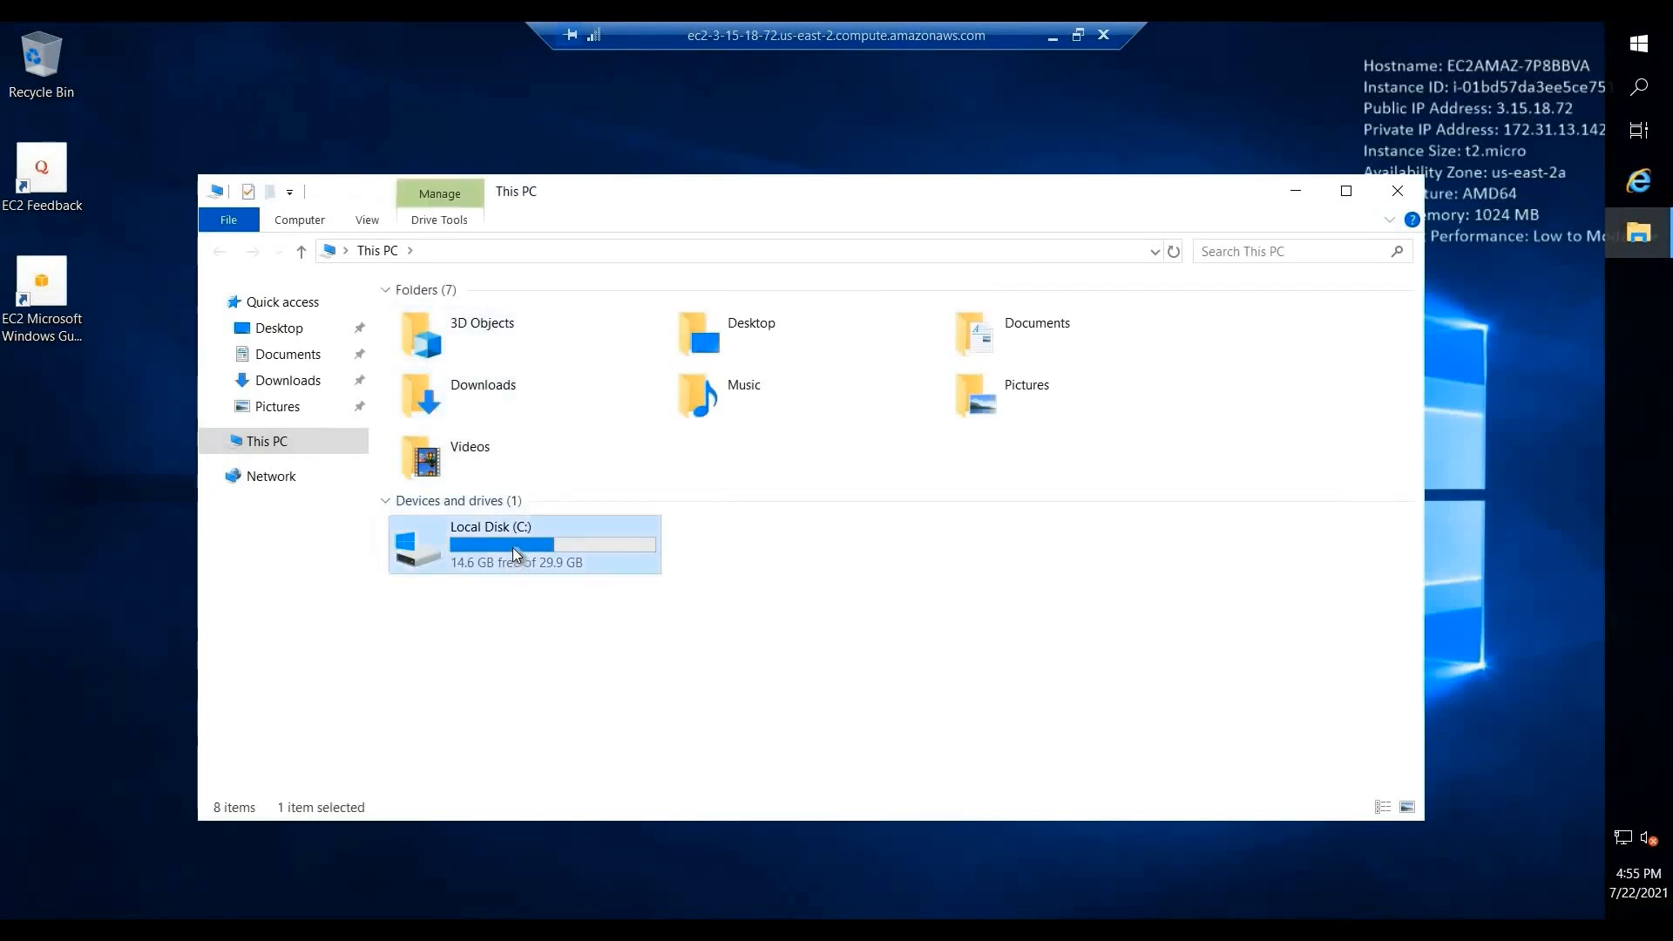
double_click(513, 547)
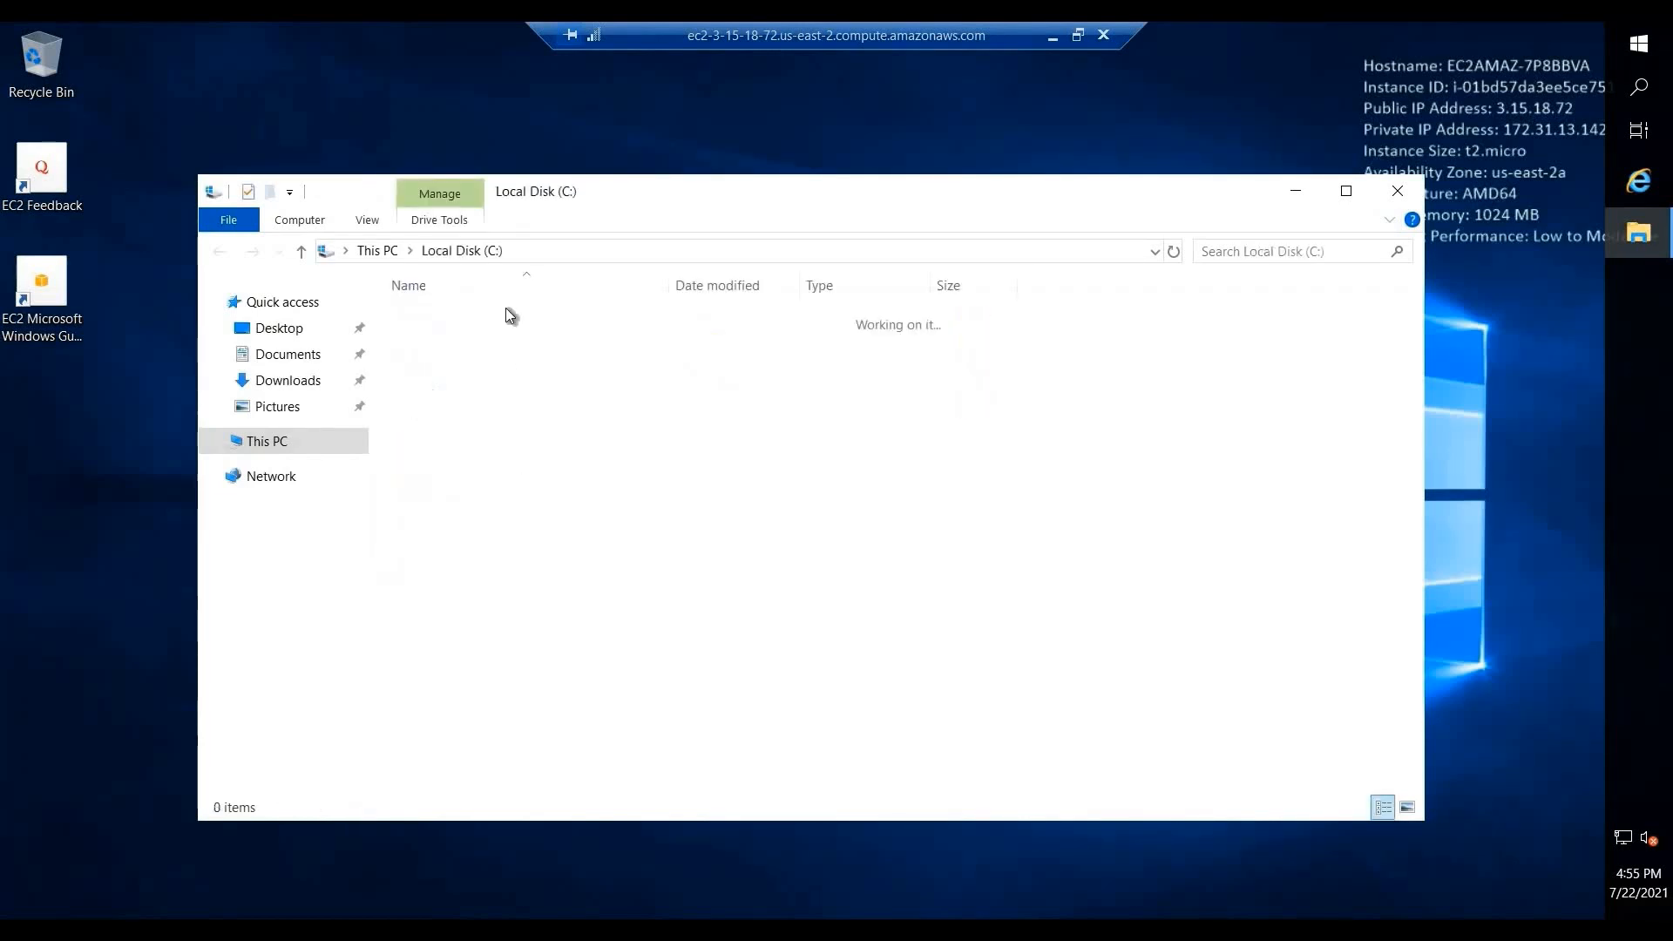
left_click(219, 252)
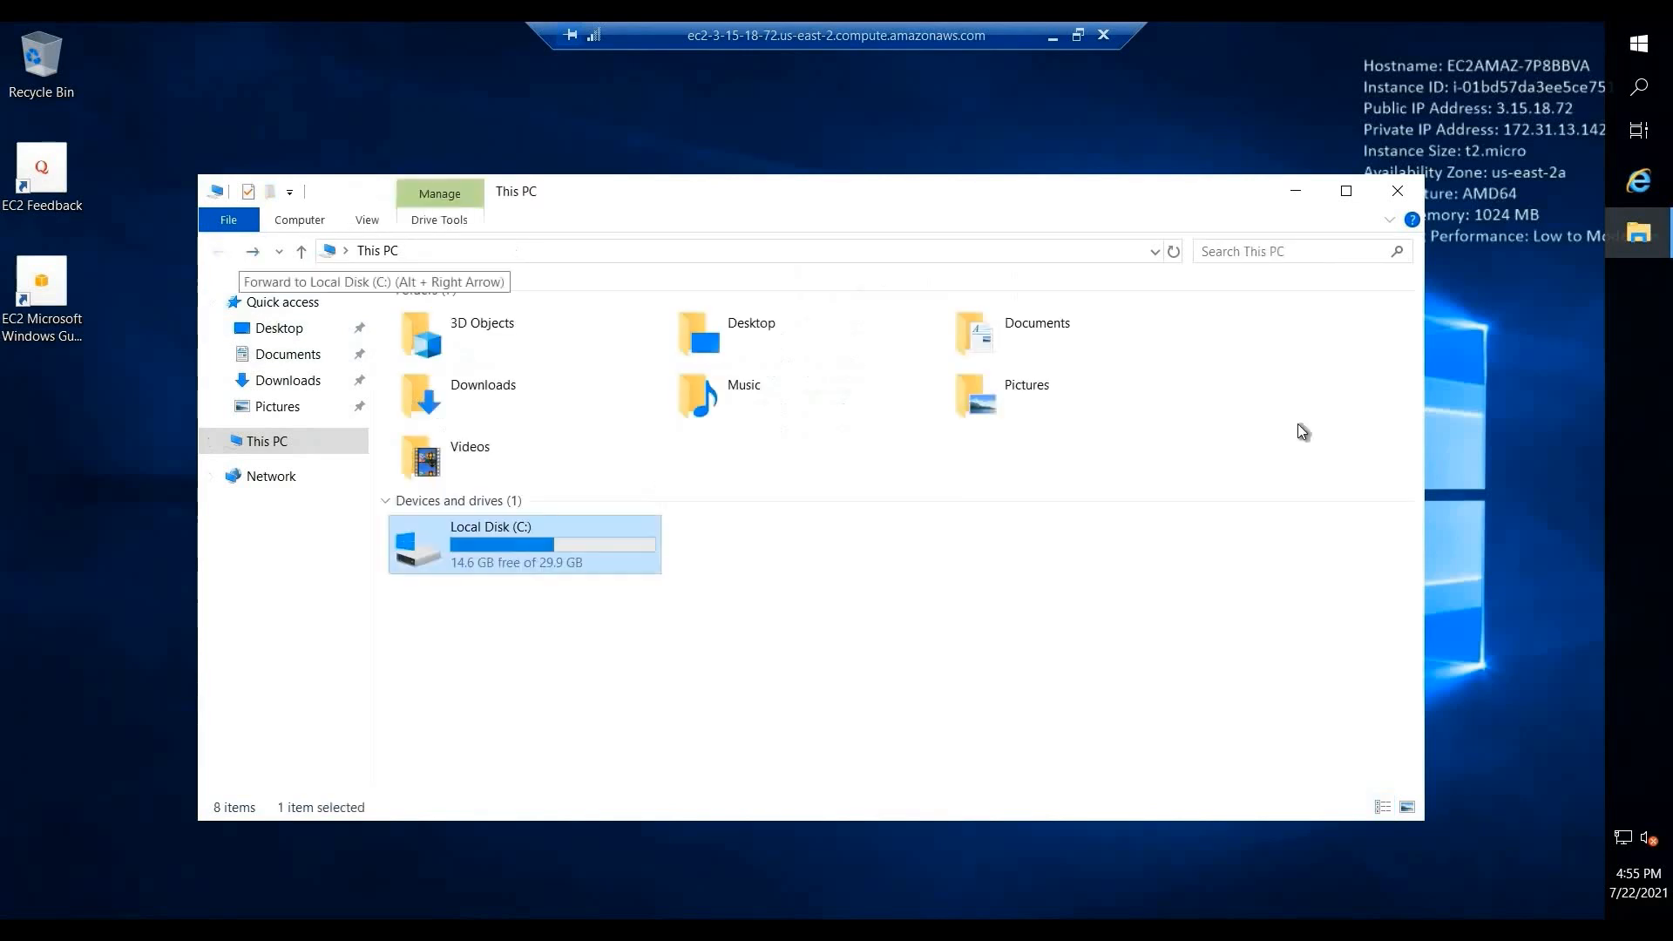
left_click(1397, 189)
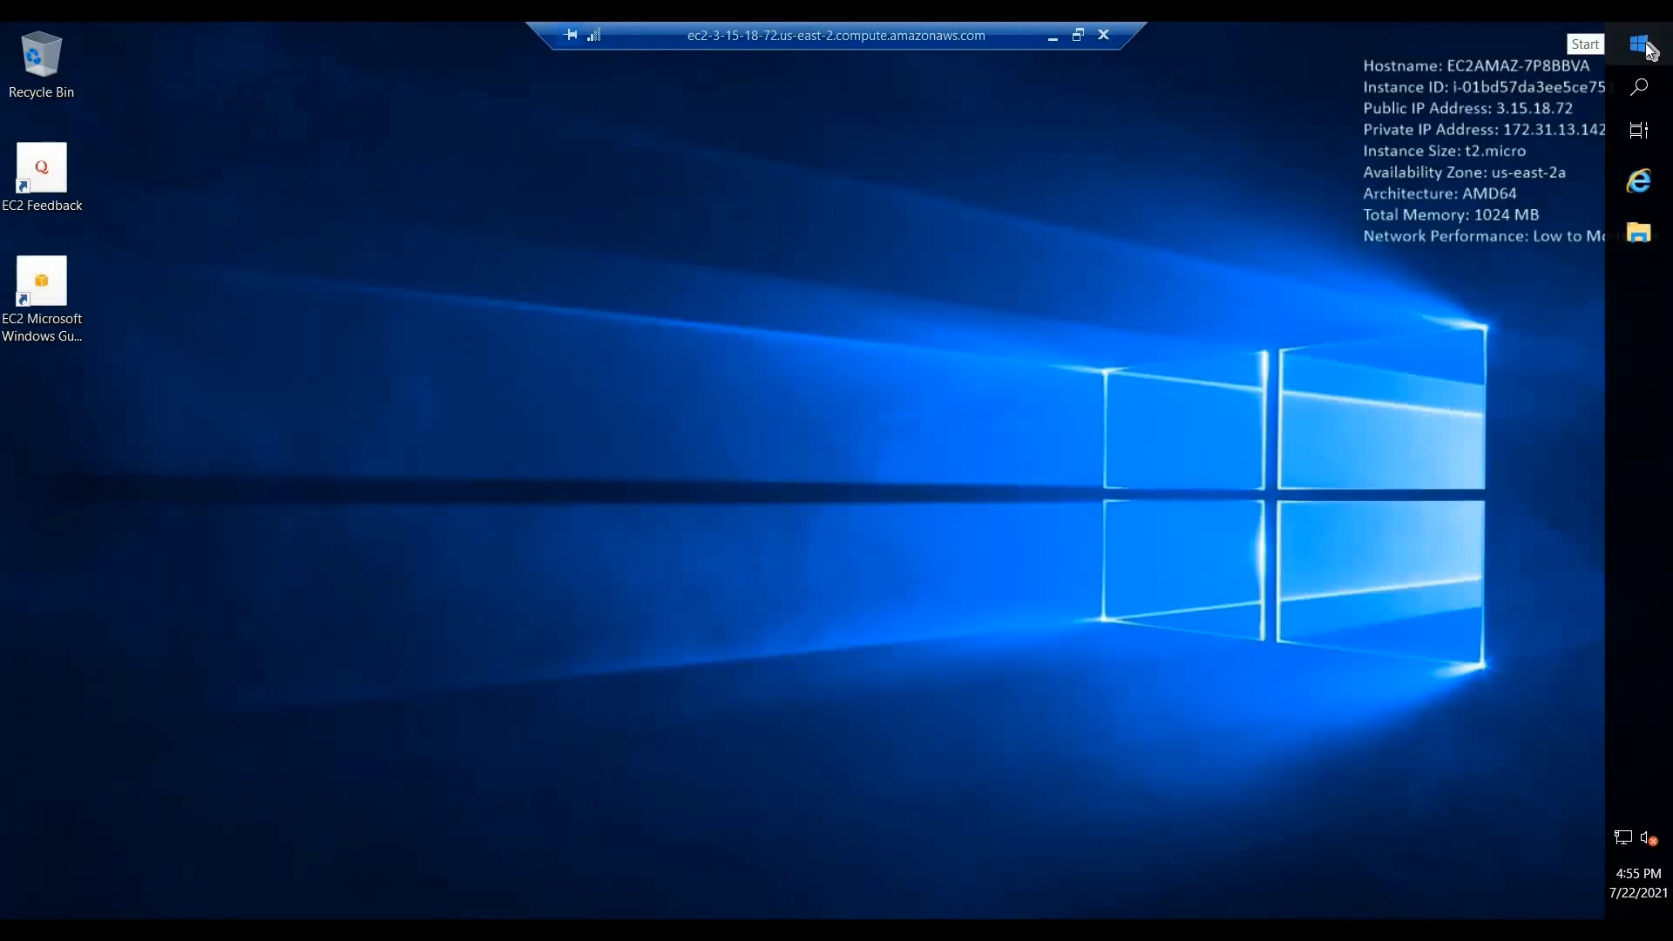
left_click(1645, 45)
left_click(1645, 46)
left_click(1645, 45)
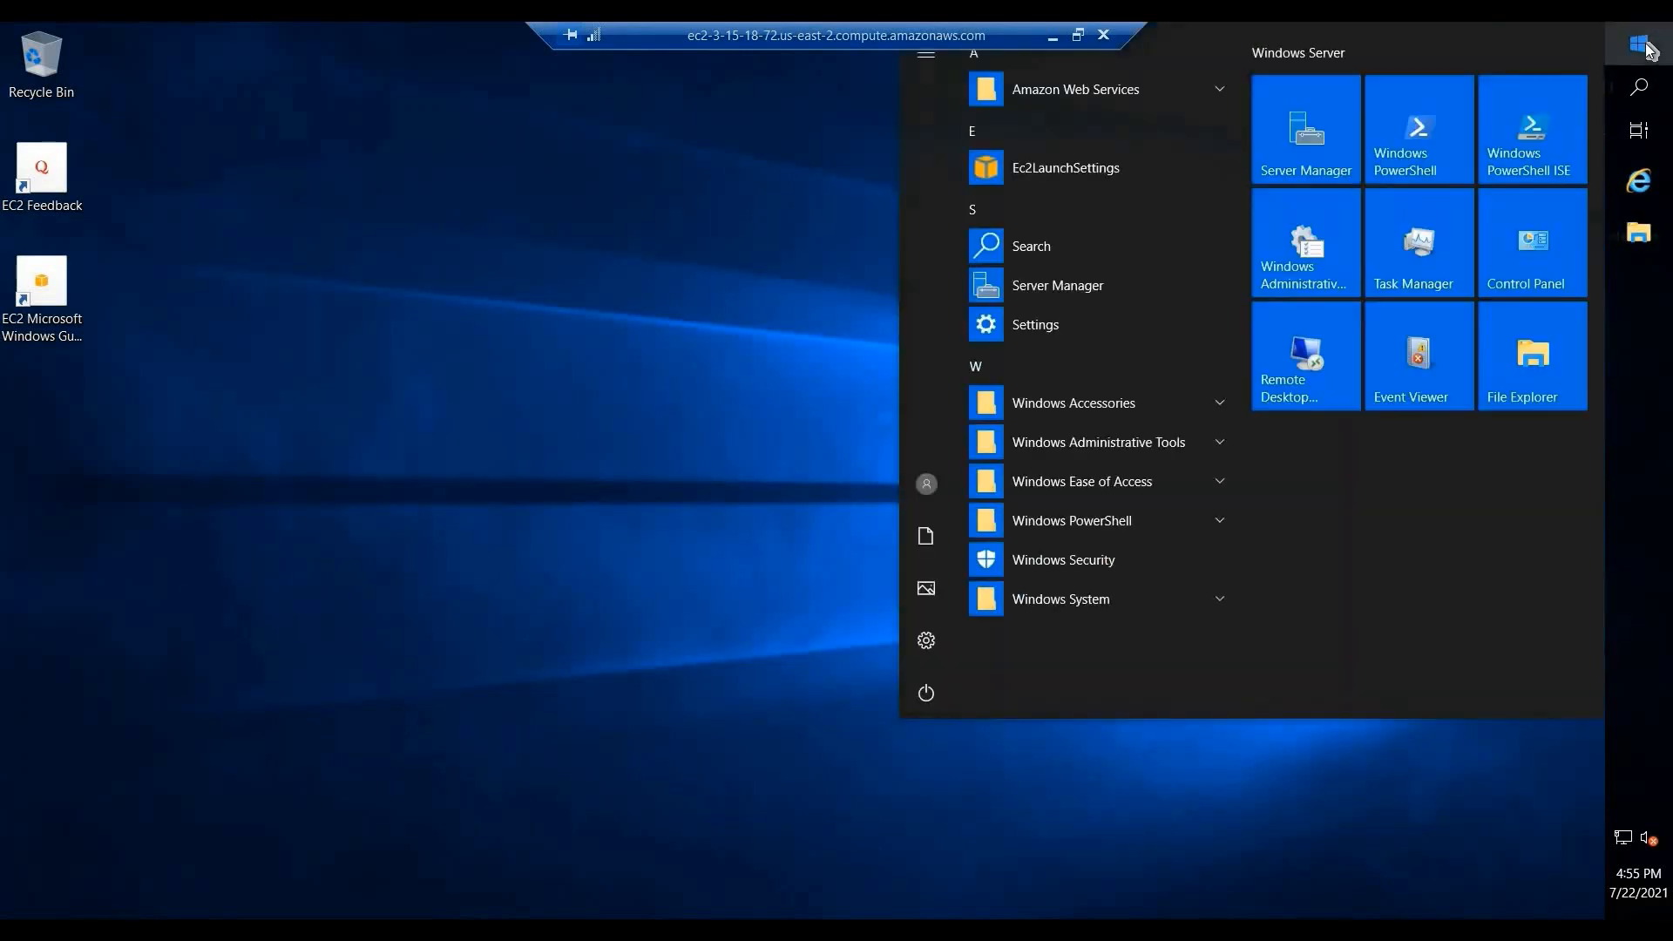
type("this")
right_click(918, 164)
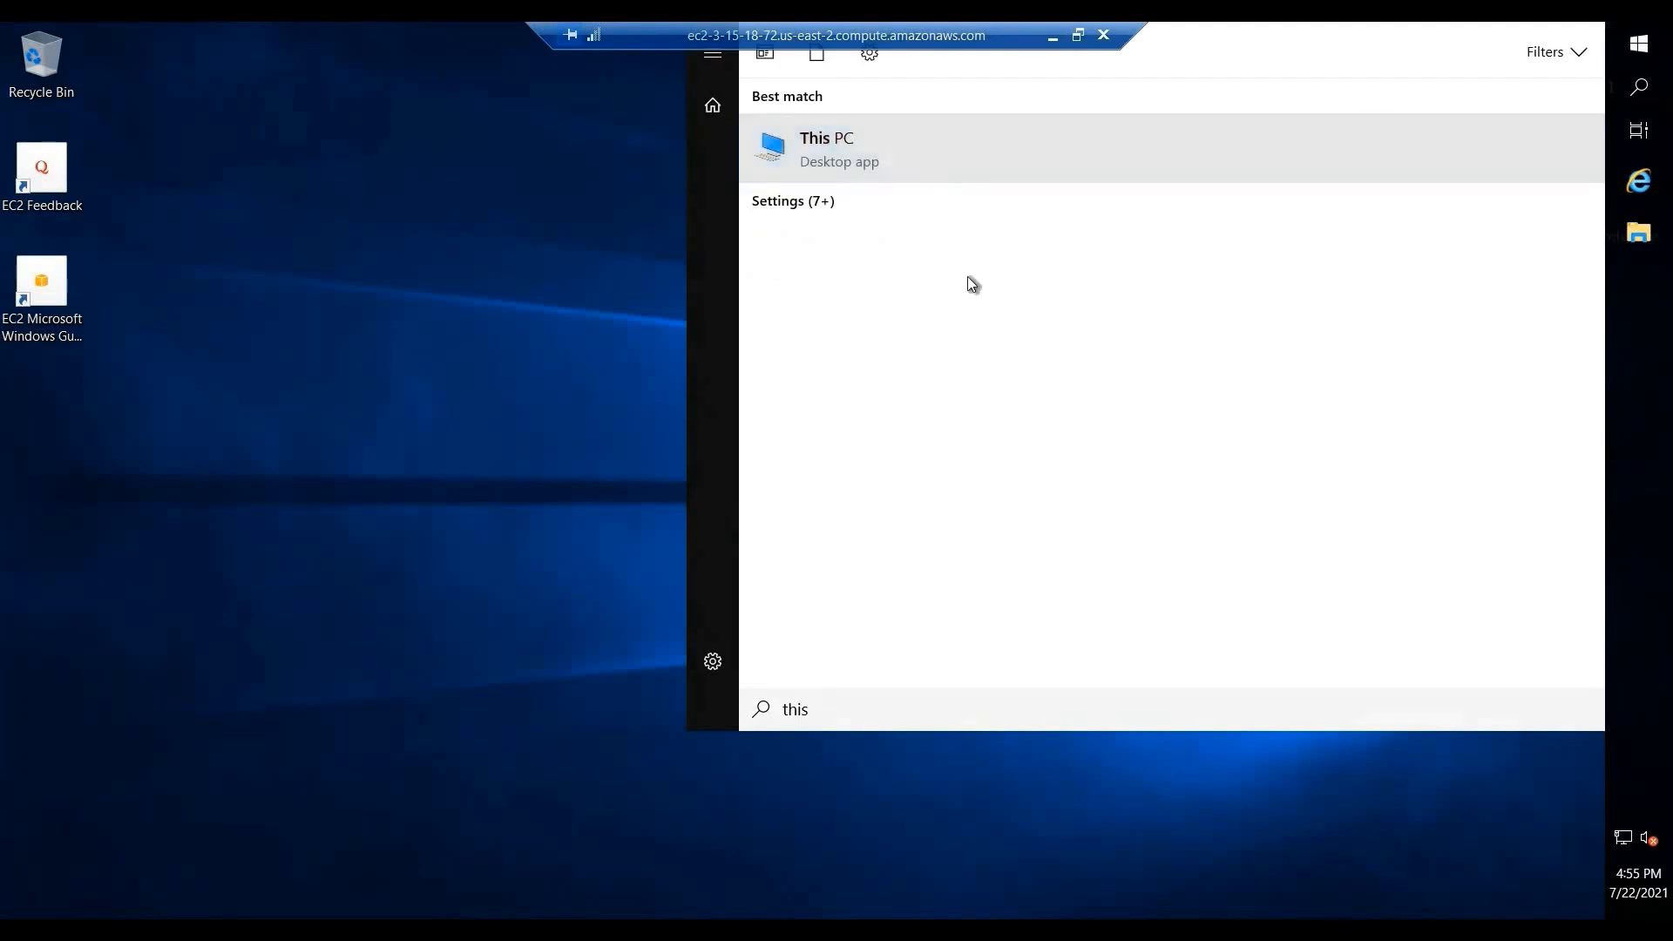
left_click(993, 366)
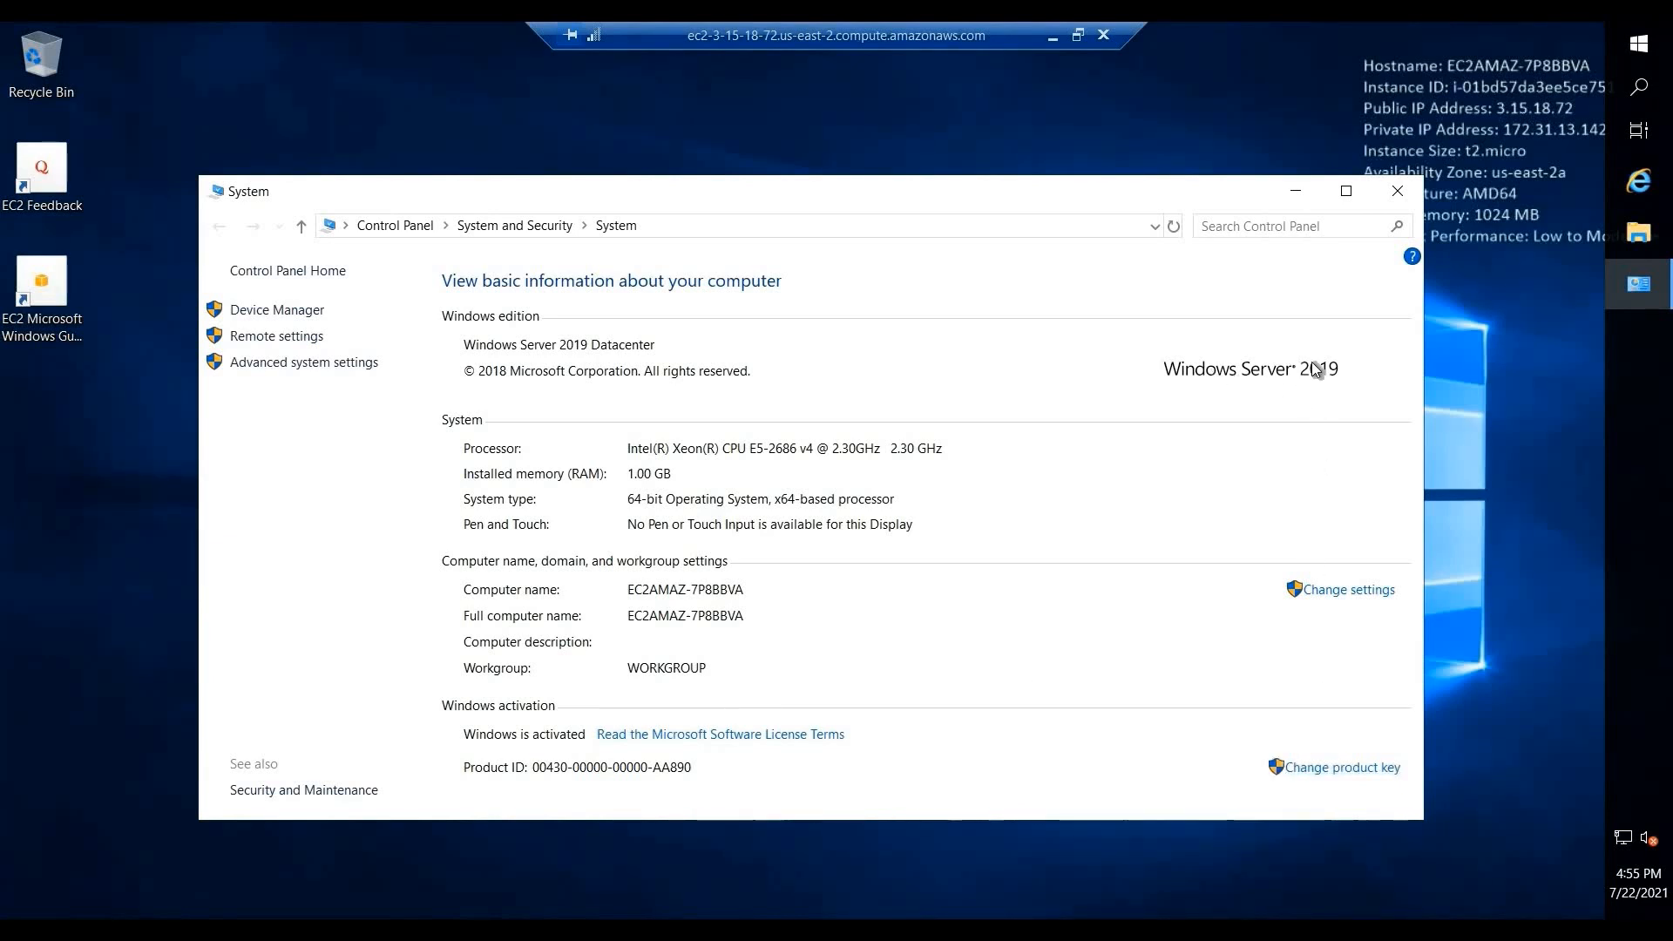
left_click(277, 310)
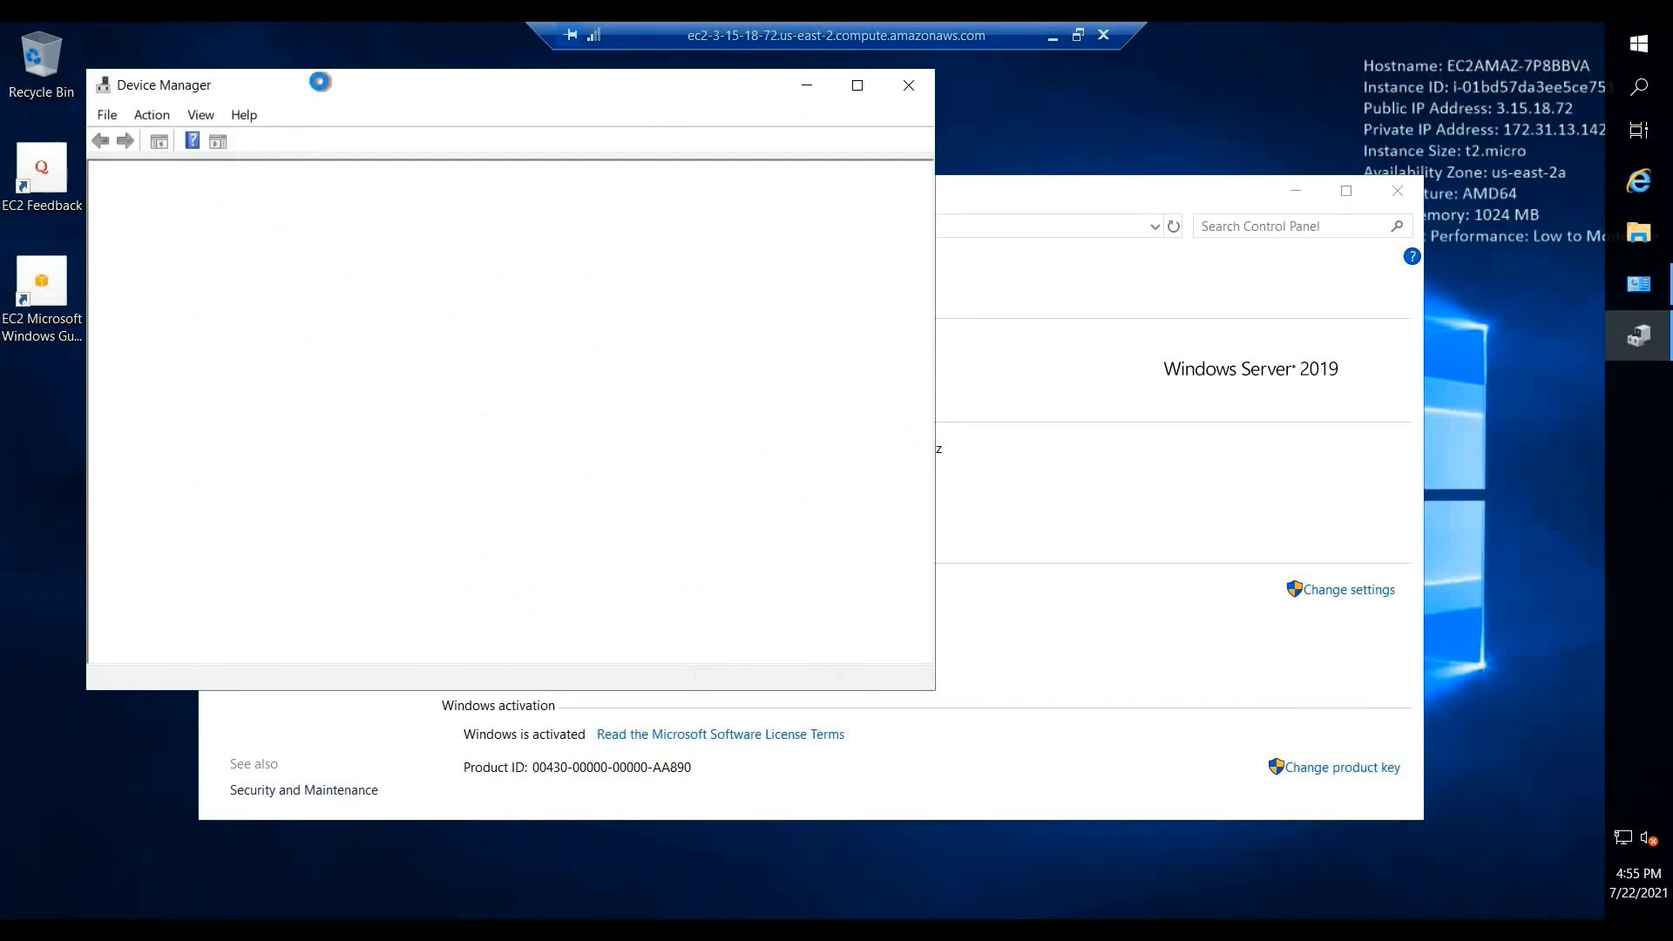
left_click(908, 84)
key("alt+F4")
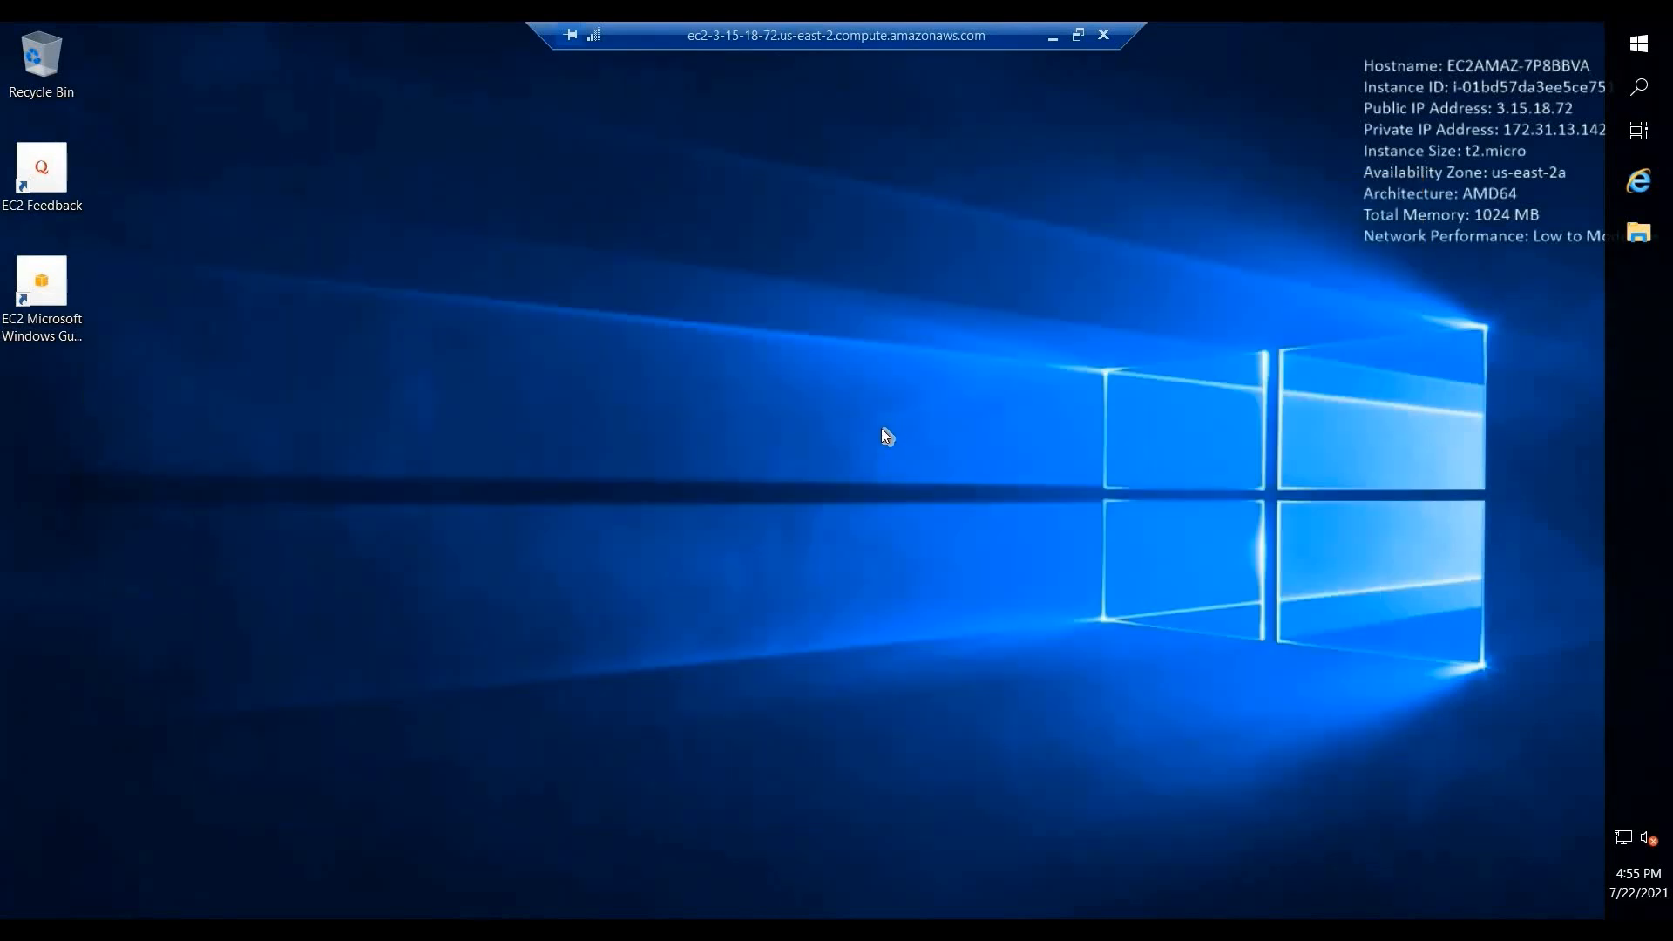
- Open Task Manager in detailed view and browse its Performance, Users and Services tabs
key("ctrl+shift+Escape")
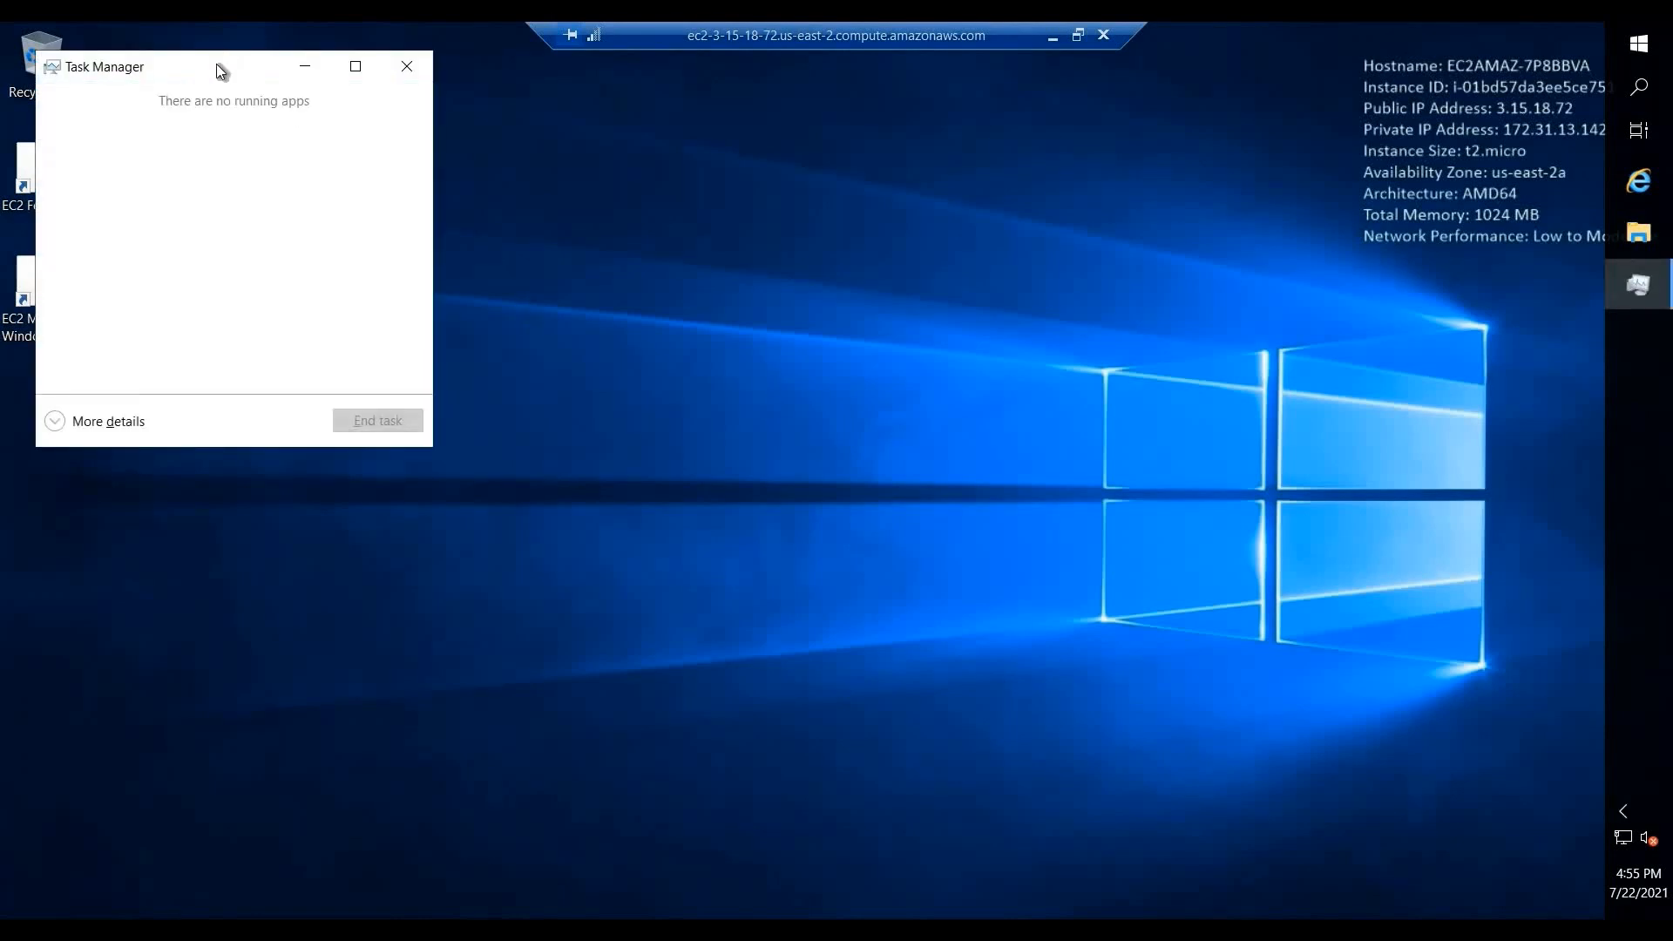
left_click_drag(216, 66, 455, 137)
left_click(347, 488)
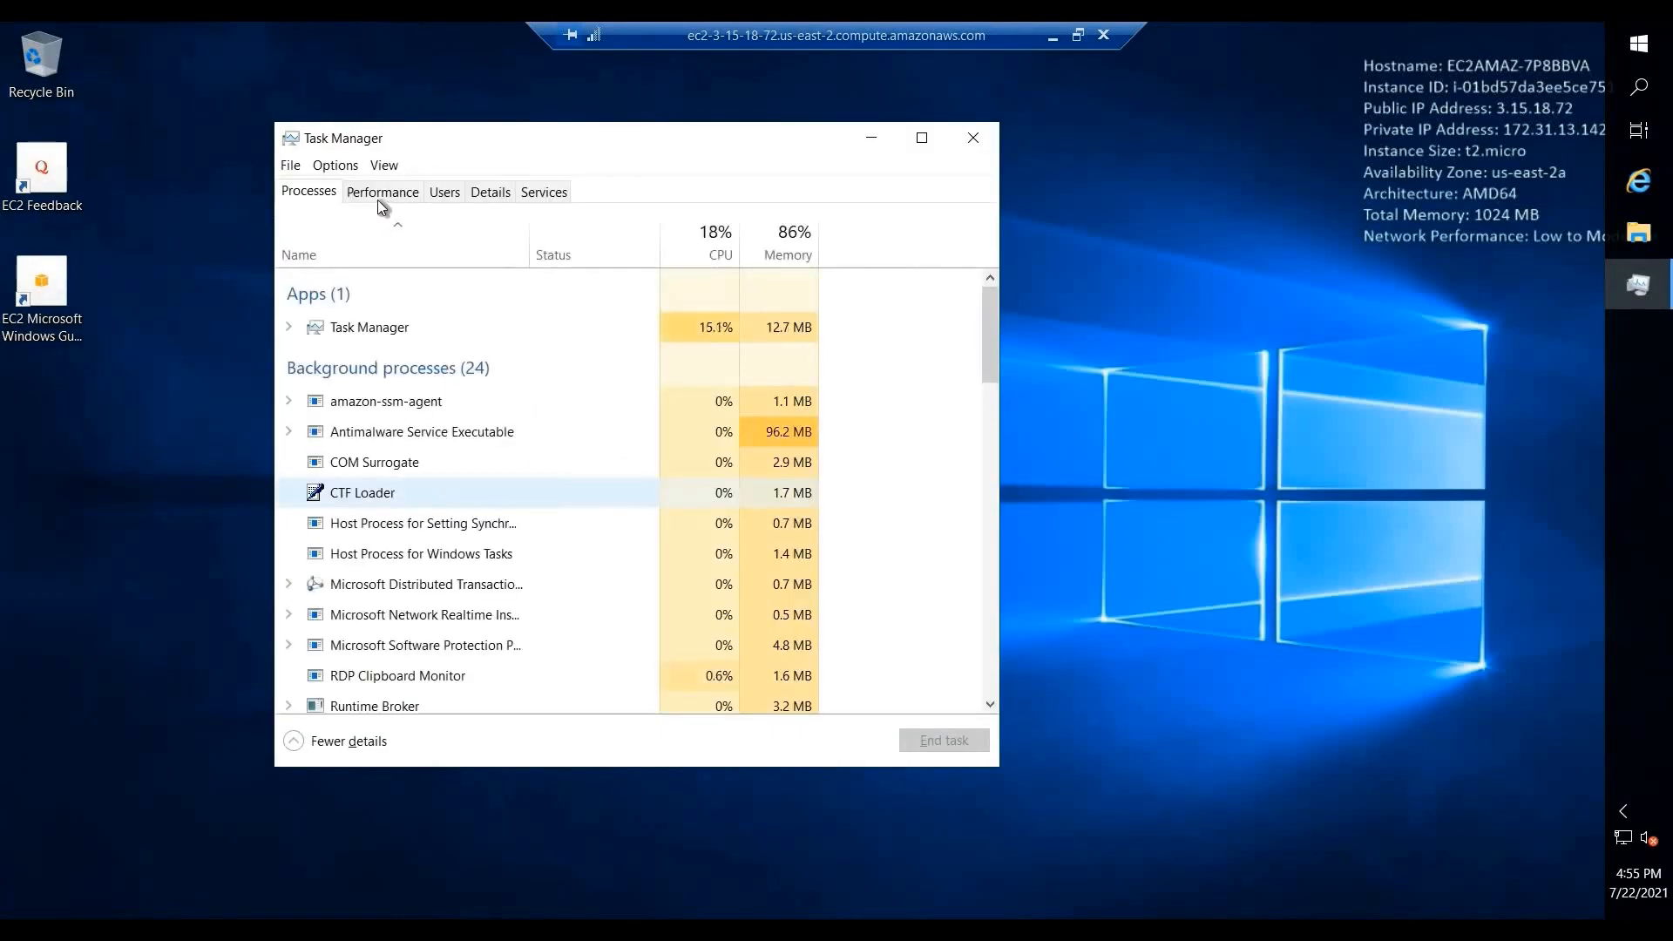
left_click(380, 194)
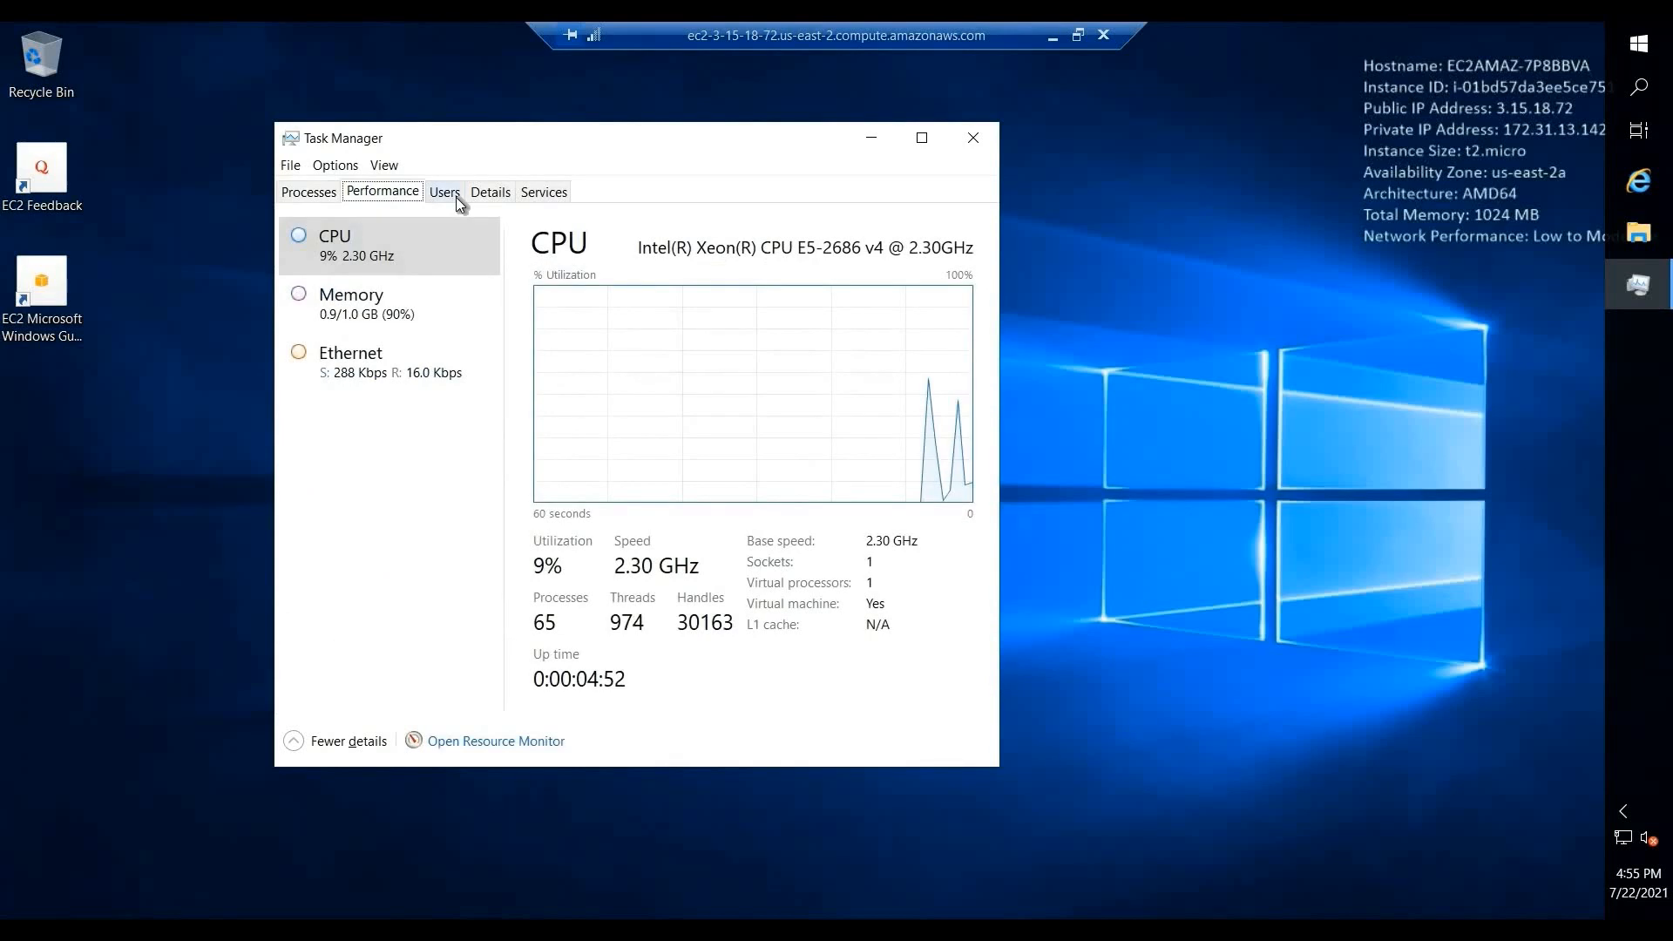
left_click(511, 197)
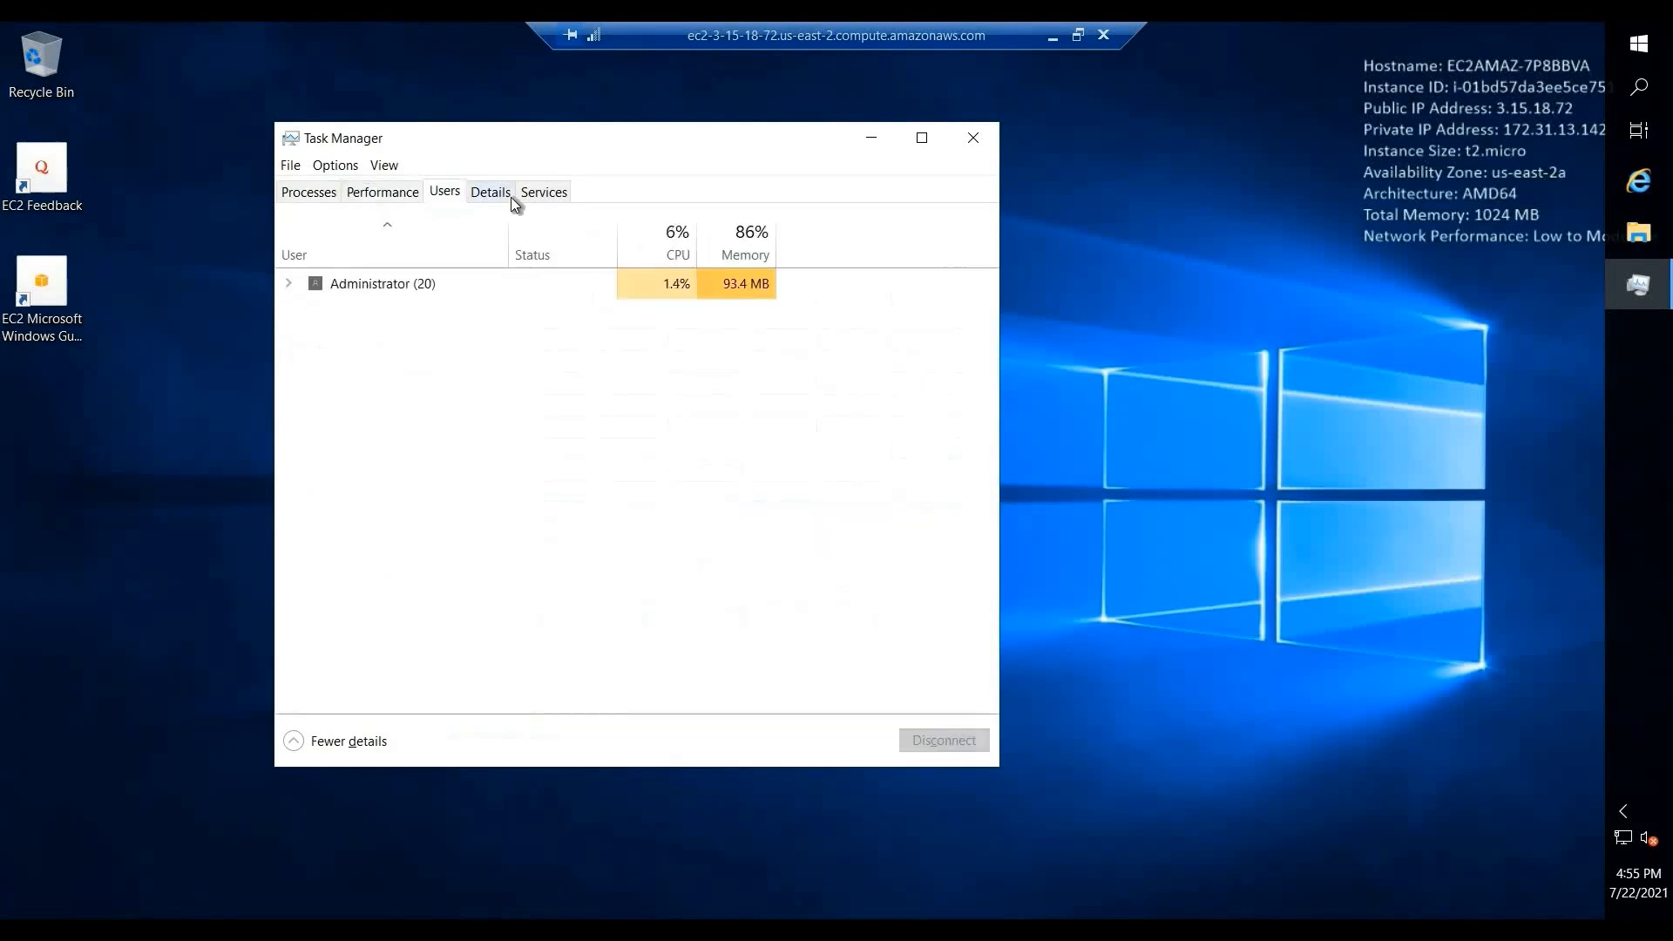
left_click(563, 190)
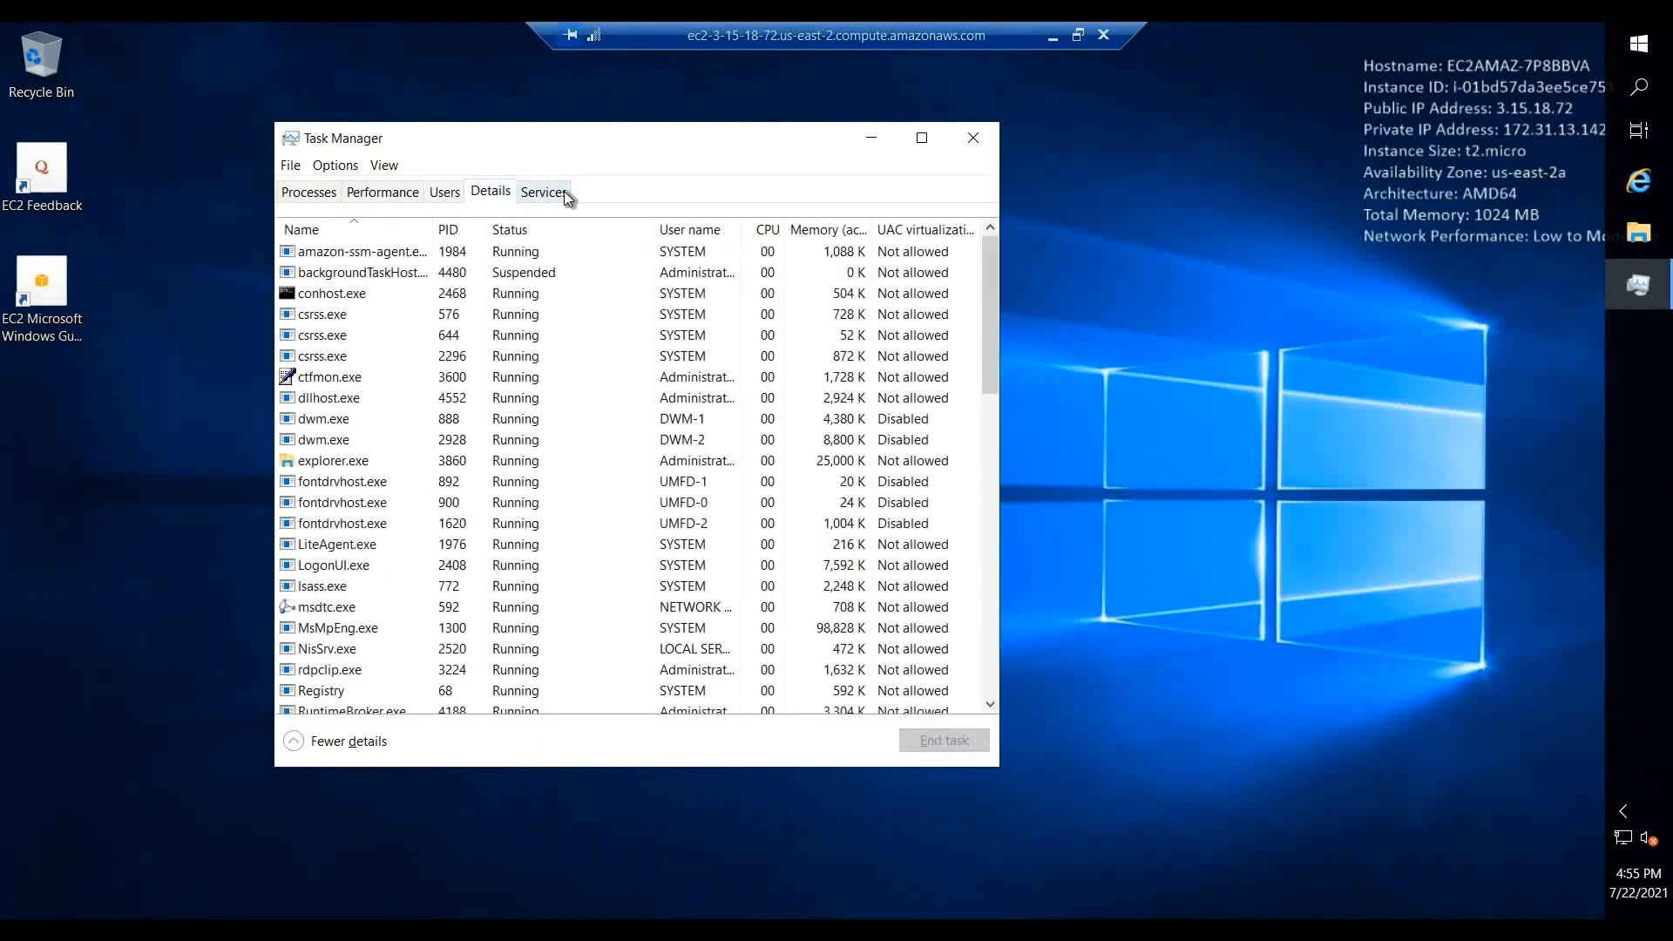
- Close Task Manager and disconnect the remote desktop session
left_click(976, 137)
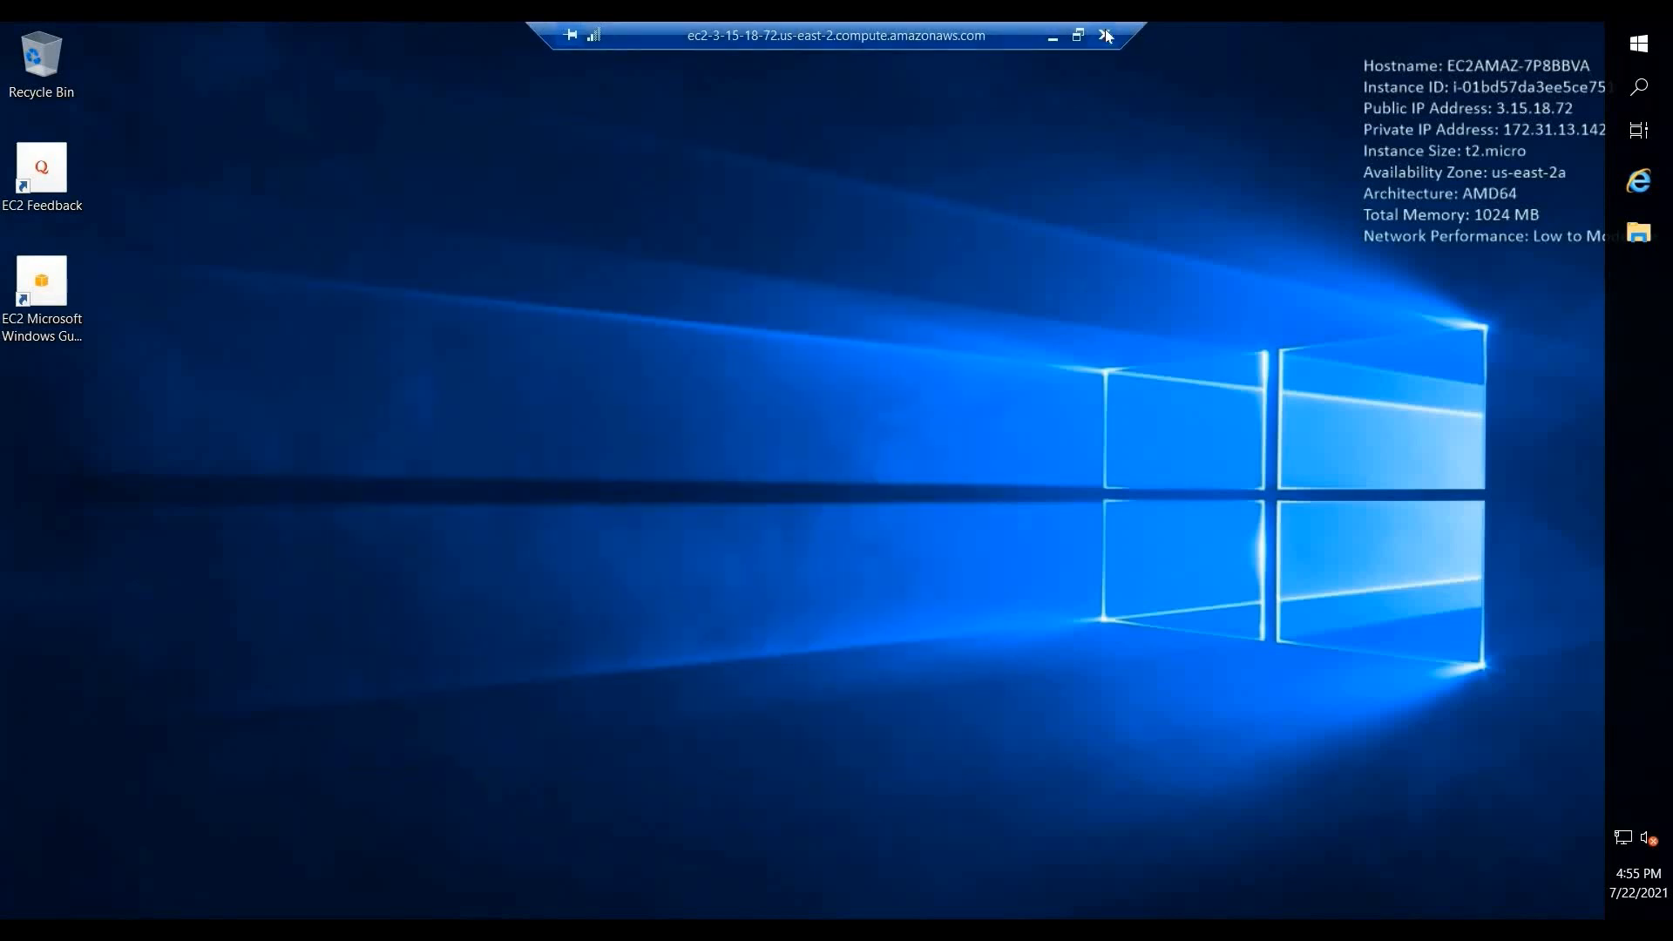
left_click(1105, 35)
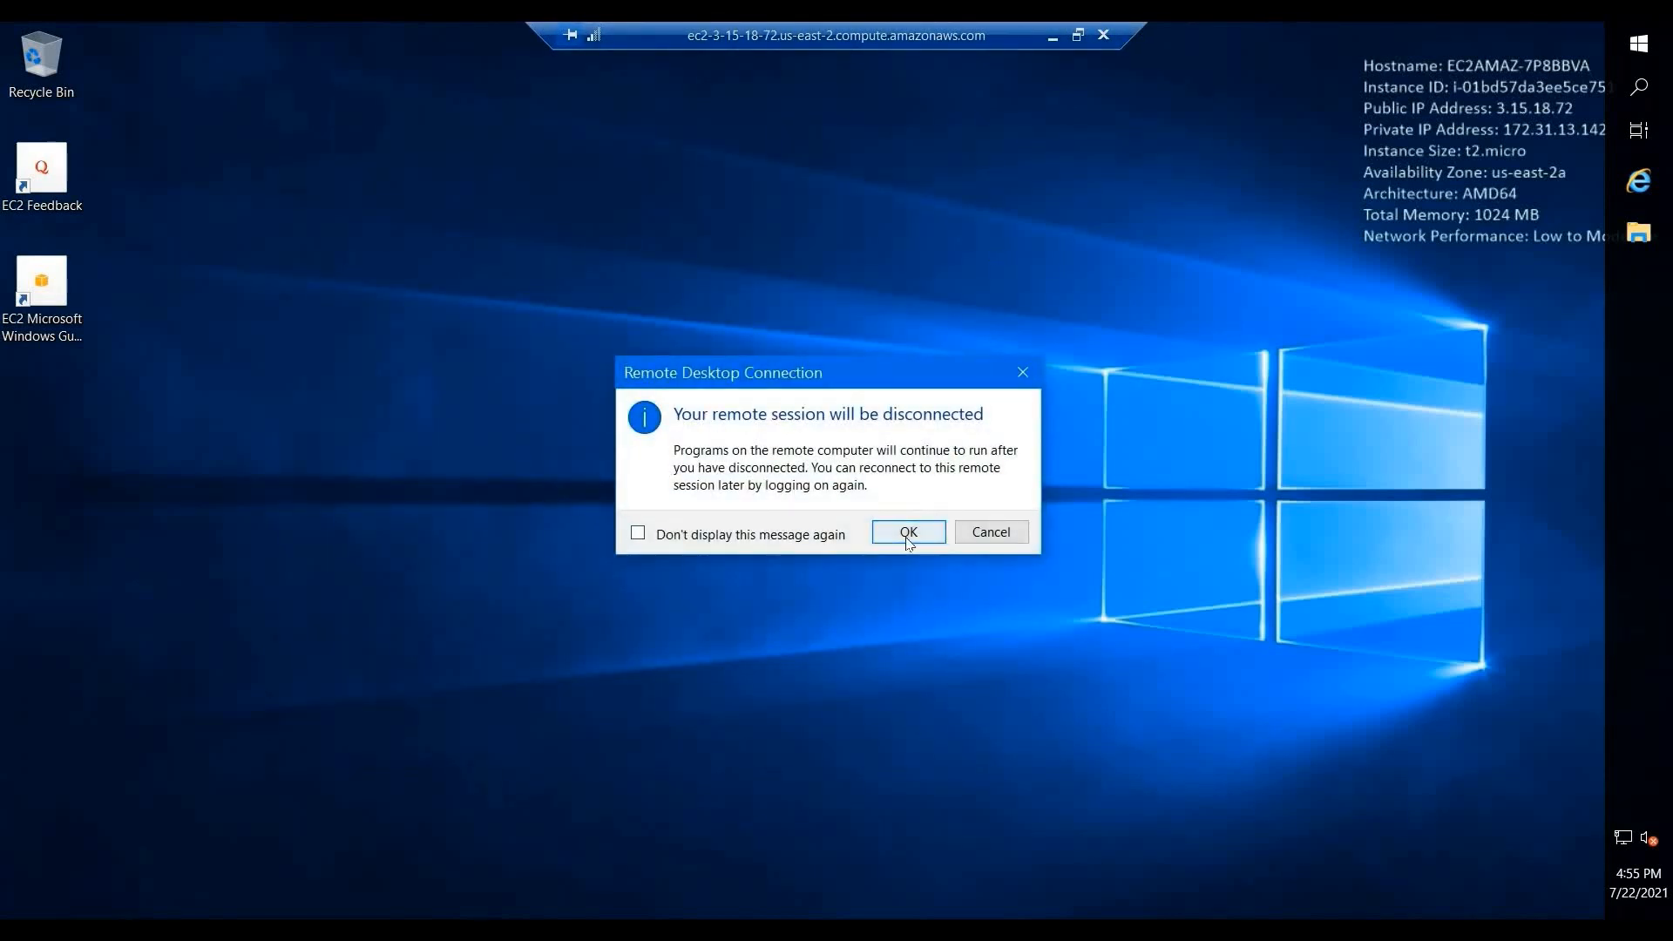
left_click(908, 532)
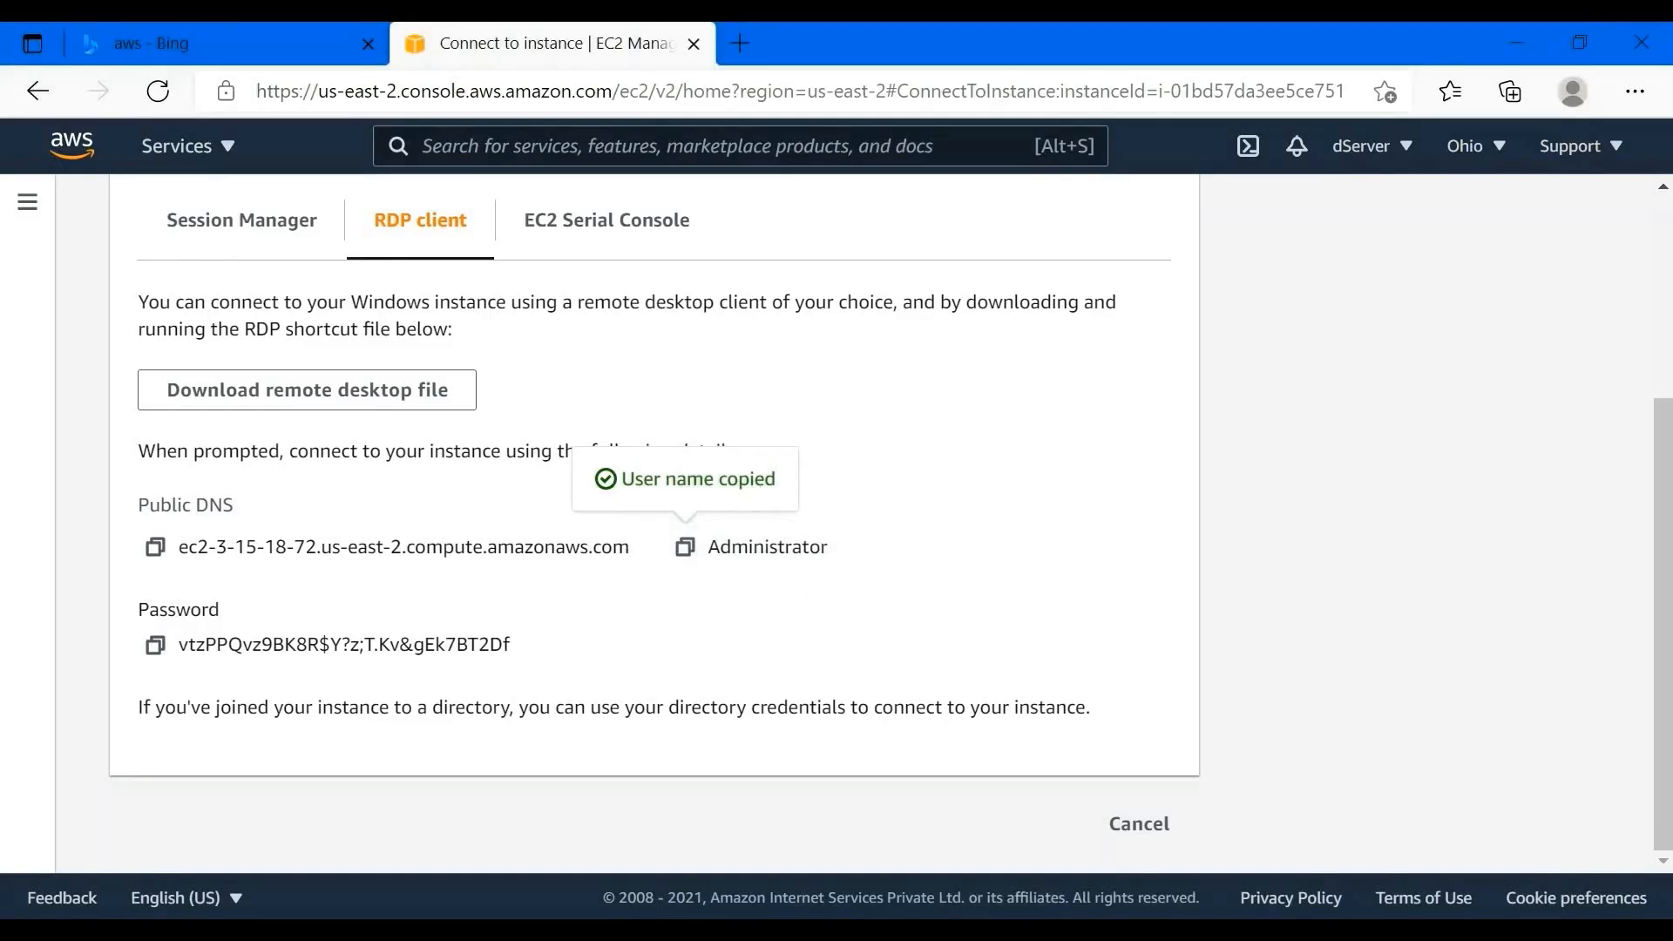